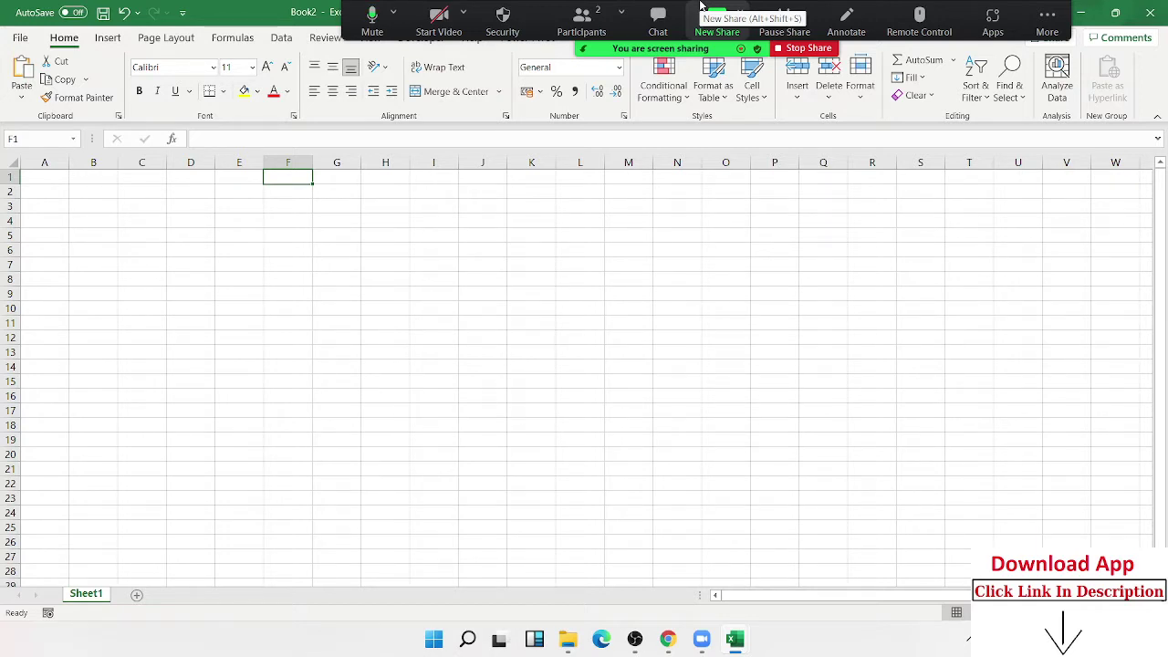
Peek at the File backstage, mute the Zoom microphone, and check the participants list.
click(22, 40)
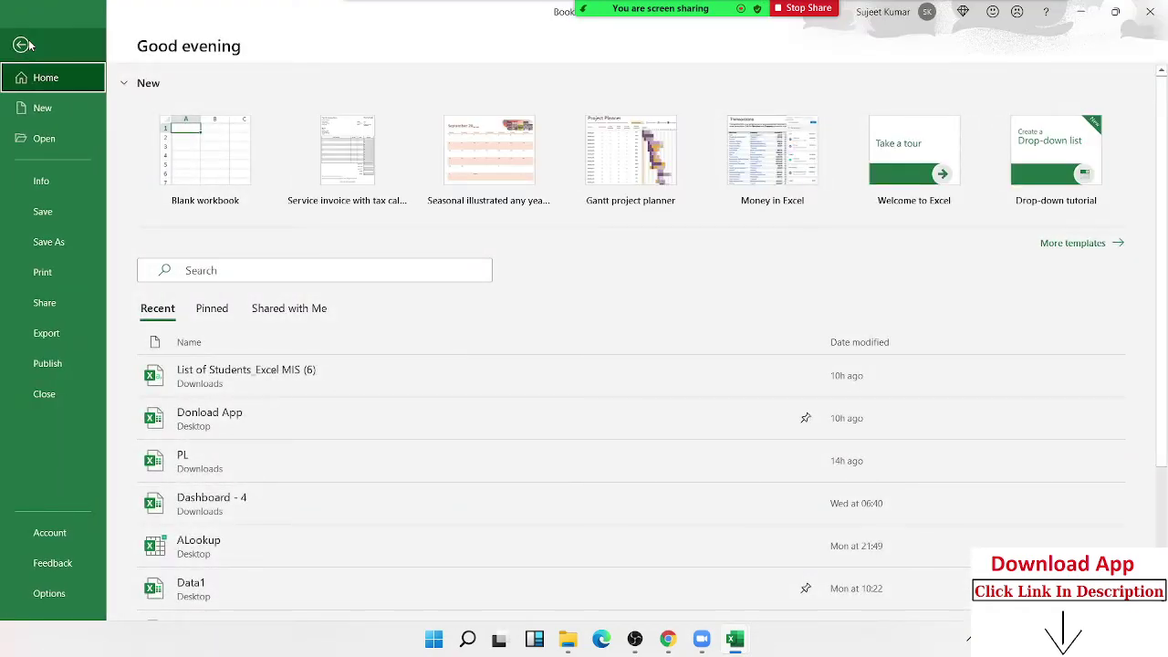
click(23, 44)
mouse_move(660, 8)
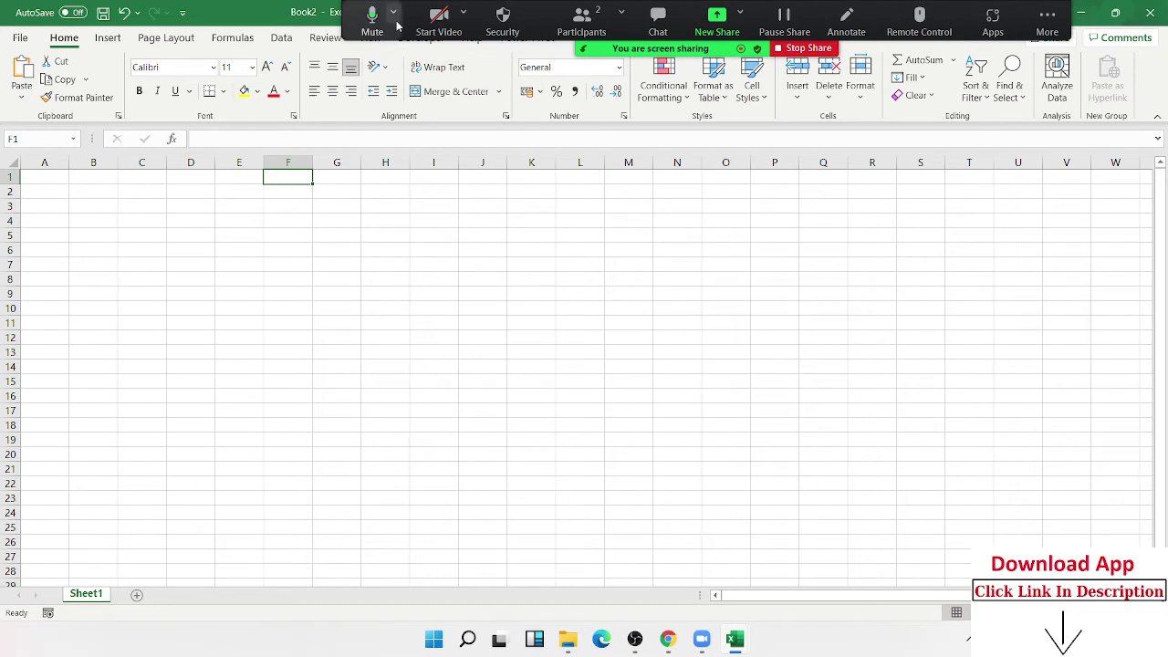
click(367, 16)
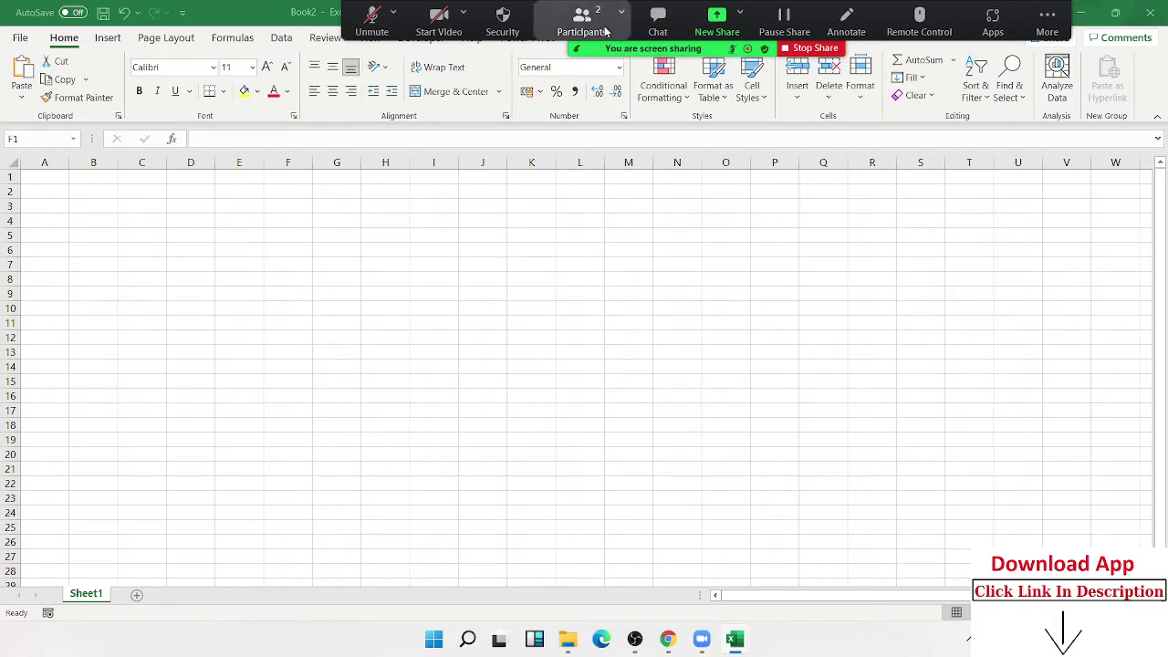
click(606, 32)
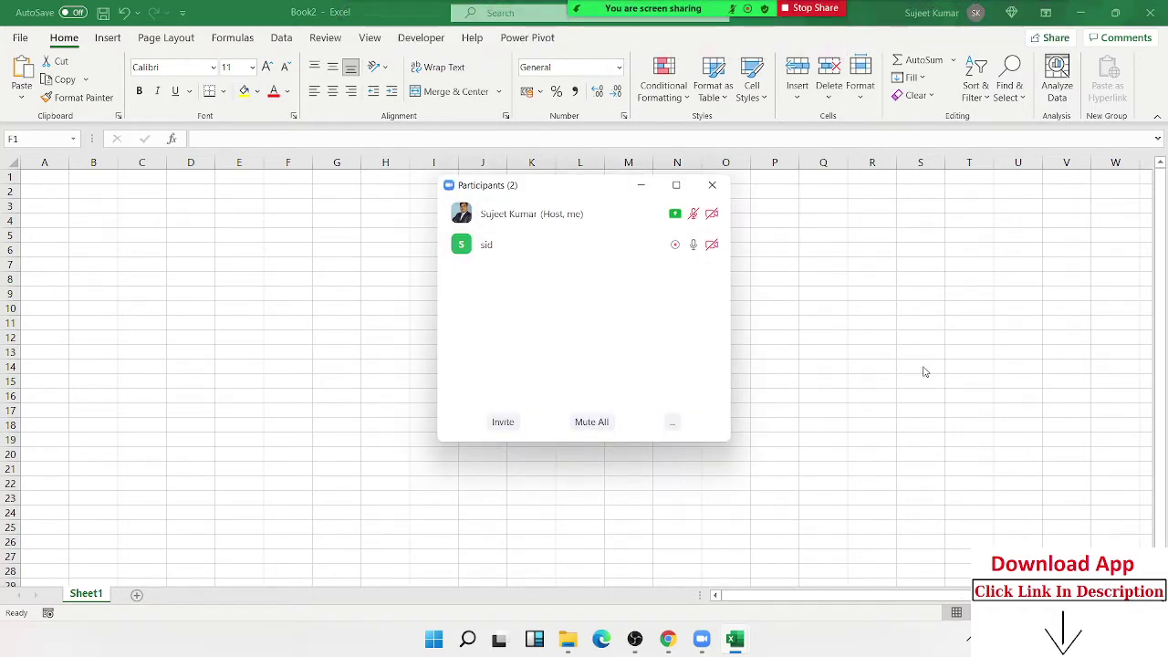
click(720, 186)
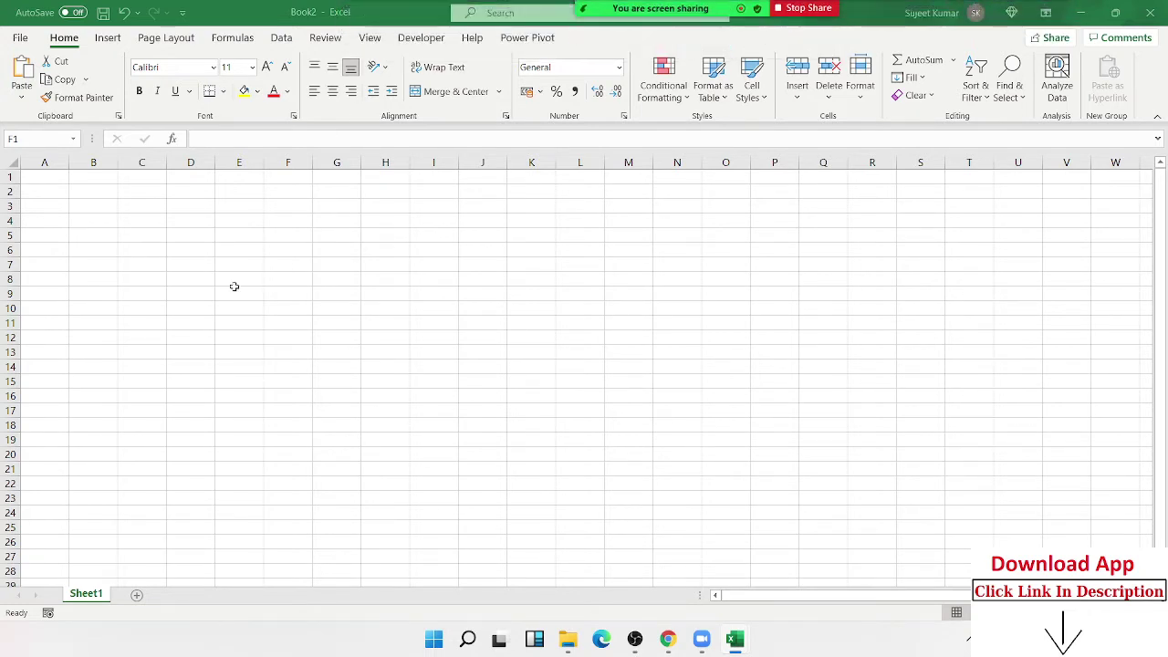
Select B2, revisit the backstage, admit the waiting Zoom attendee, then select cell K7.
click(113, 192)
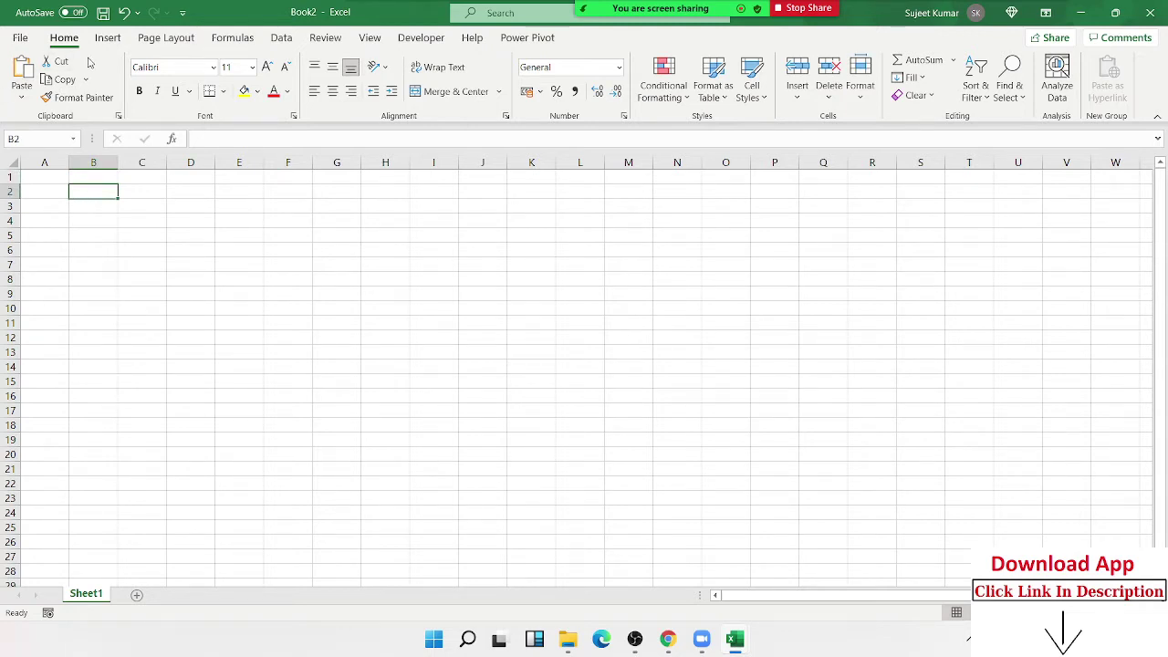
click(8, 43)
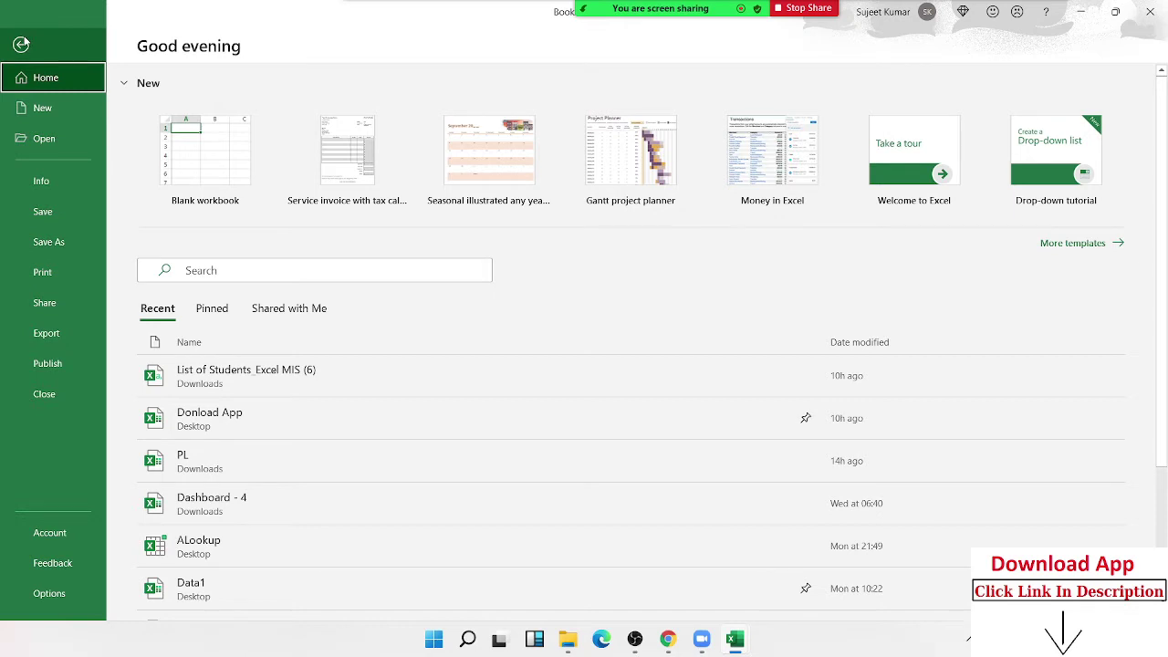
click(22, 45)
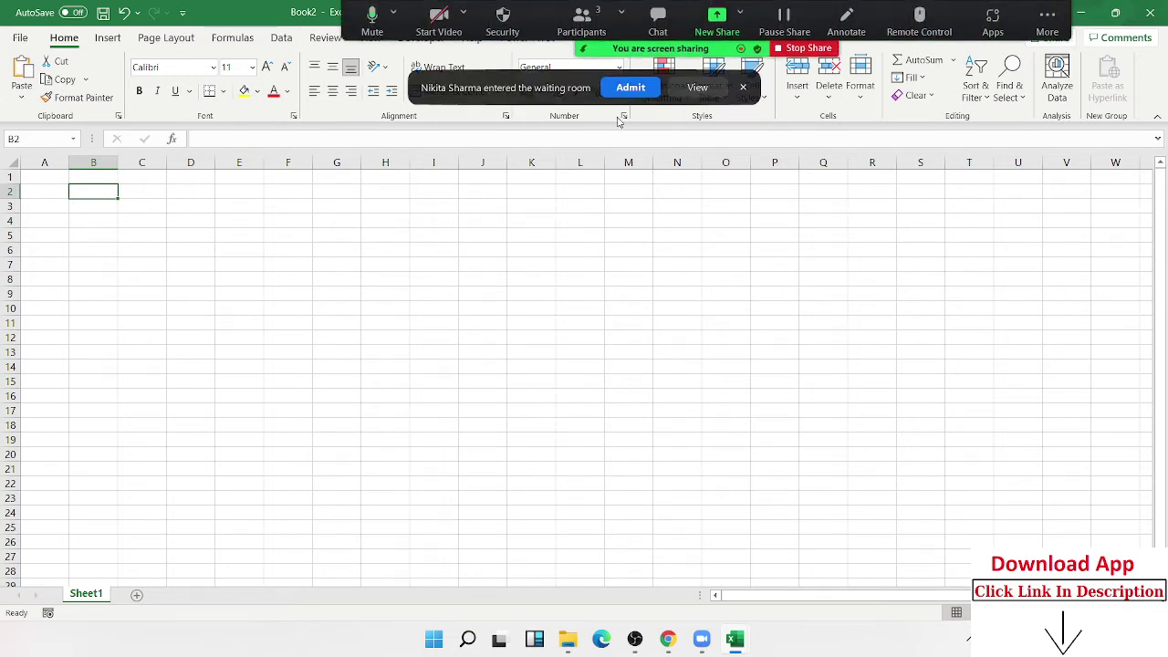
click(633, 87)
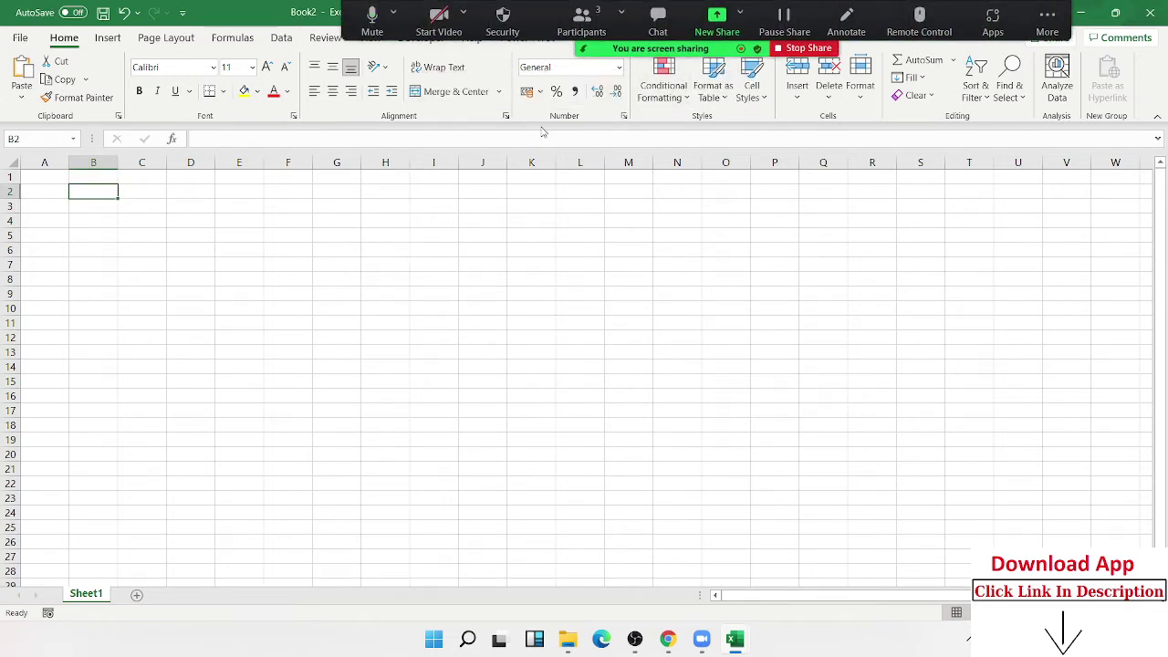
click(529, 262)
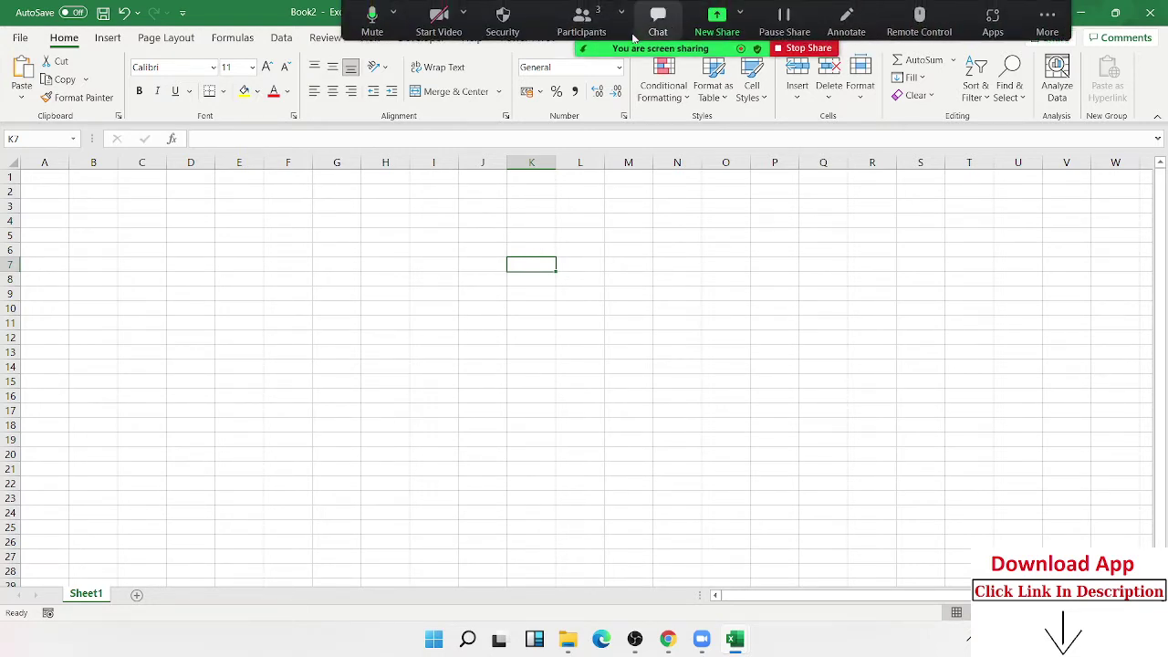
mouse_move(581, 22)
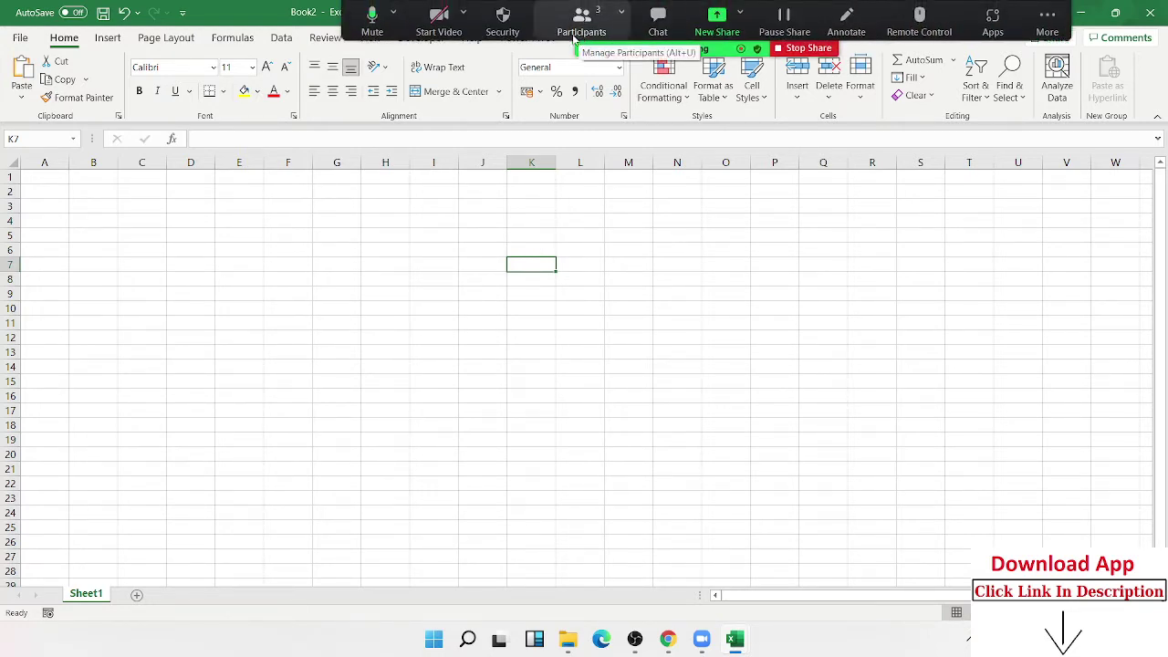
click(575, 36)
mouse_move(584, 244)
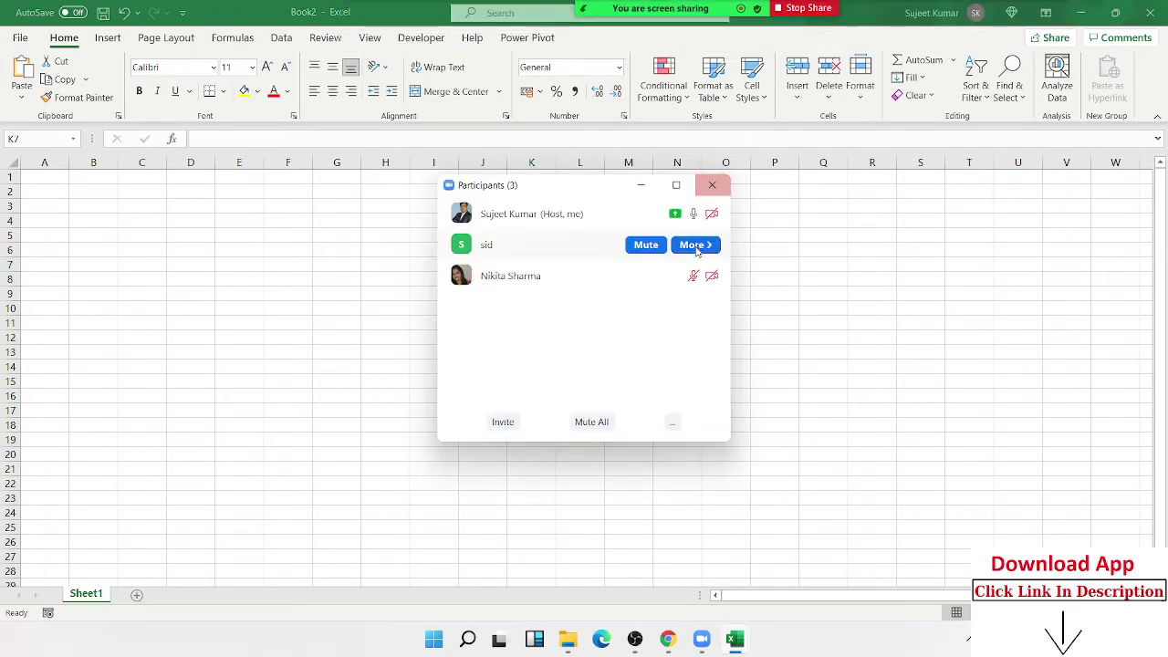
click(694, 275)
click(712, 187)
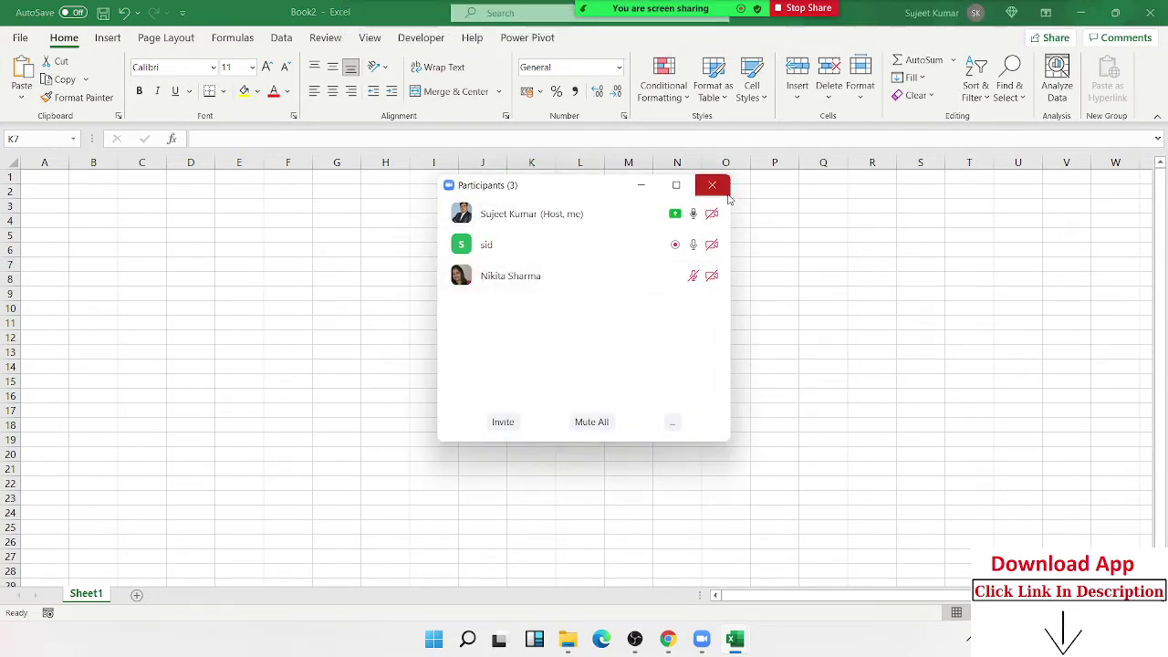
click(727, 193)
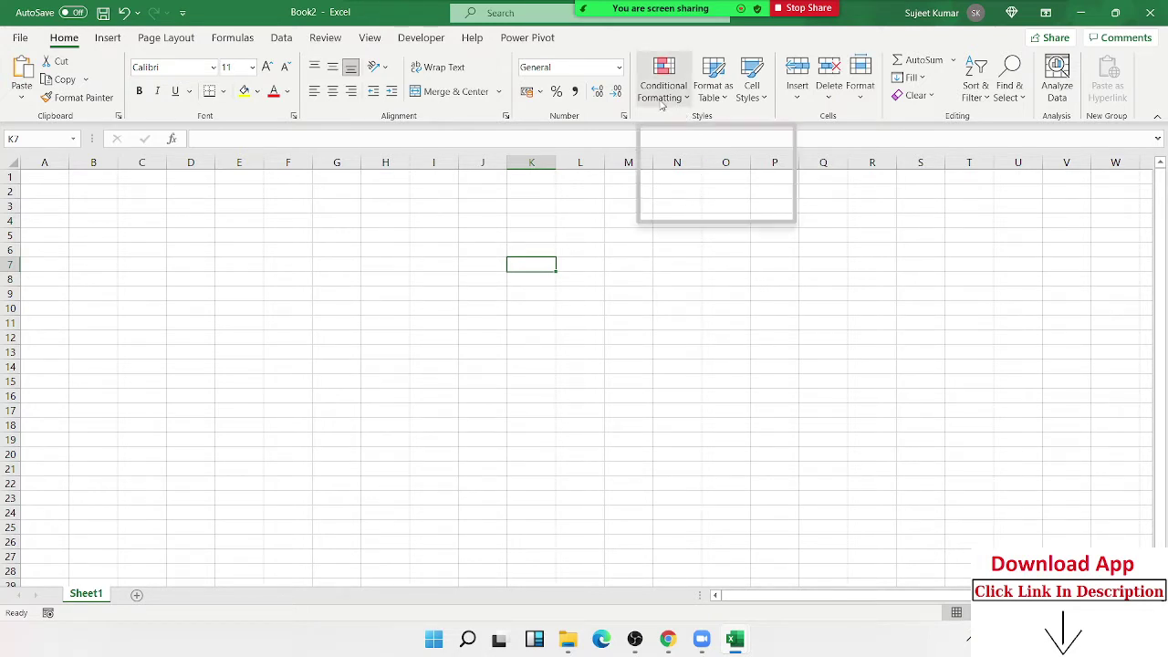
mouse_move(663, 82)
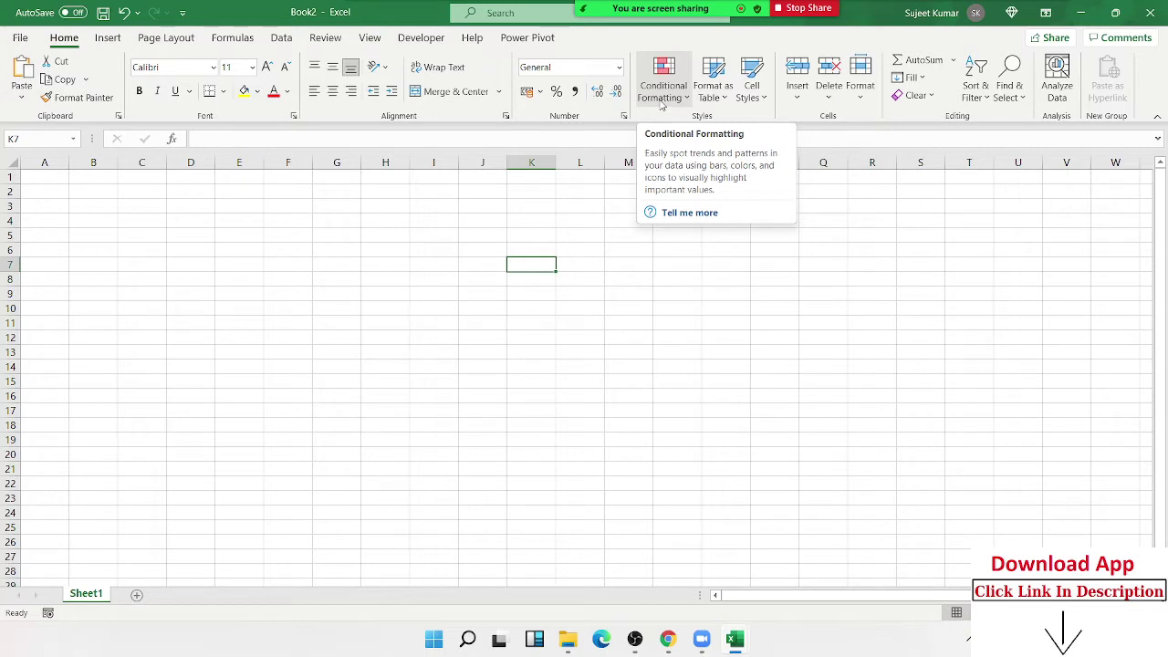
Open the conditional formatting Help article from the tooltip and scroll down through it.
click(672, 213)
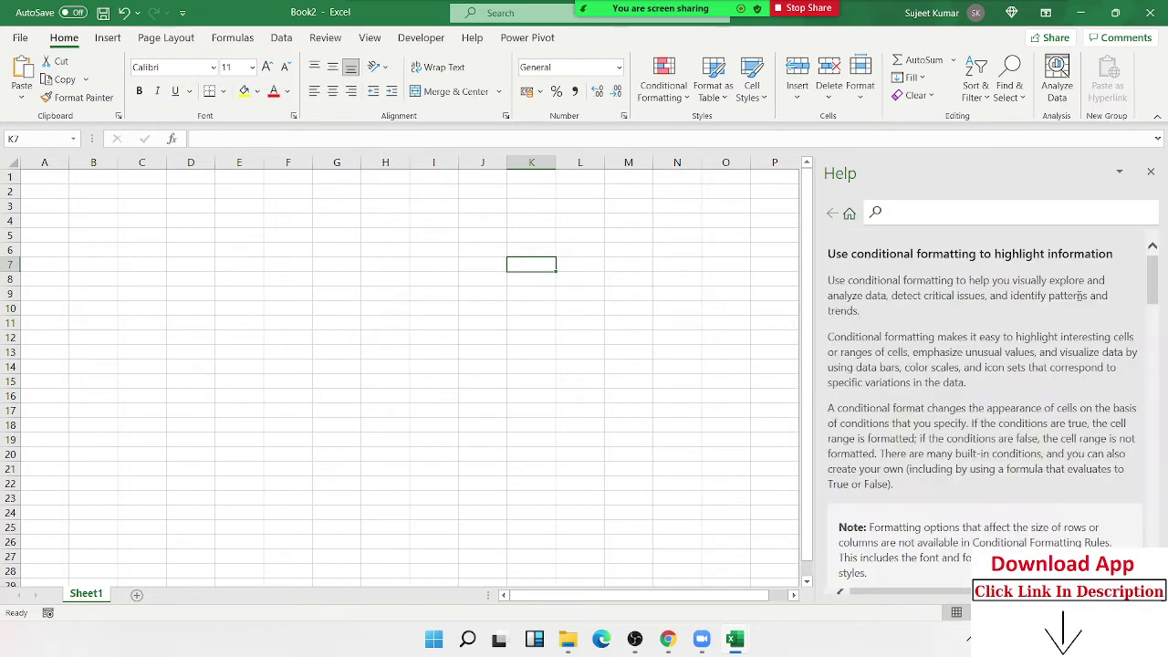
scroll(865, 424, down, 3)
scroll(903, 367, down, 3)
scroll(903, 367, down, 3)
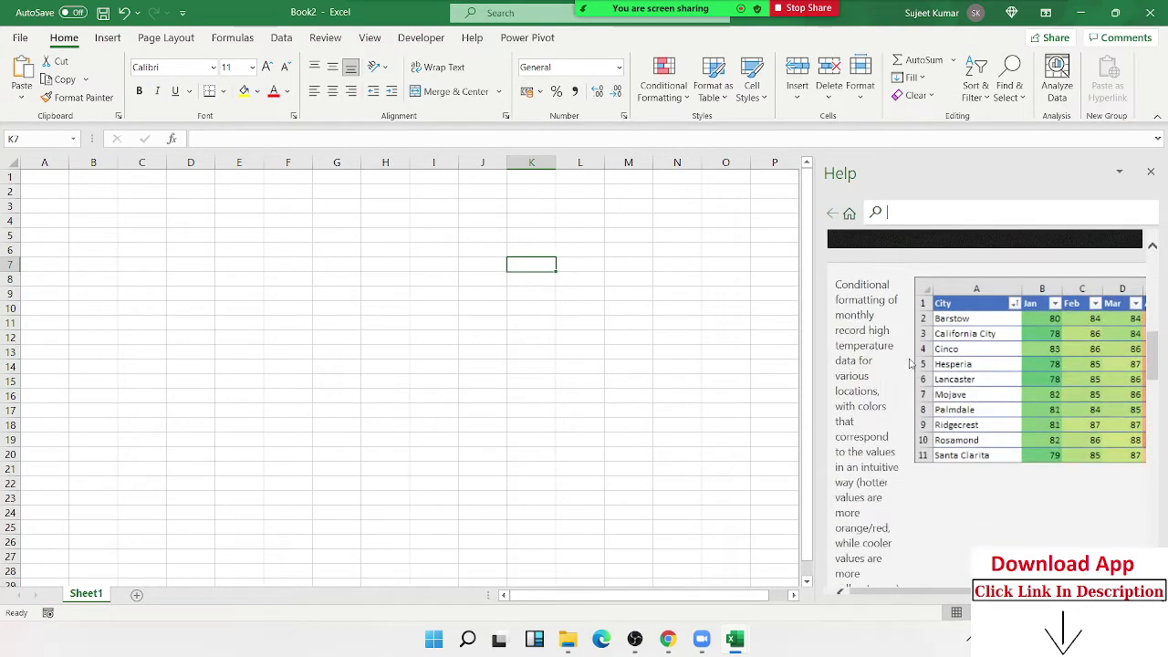
scroll(913, 363, down, 3)
scroll(912, 363, down, 3)
scroll(912, 363, down, 3)
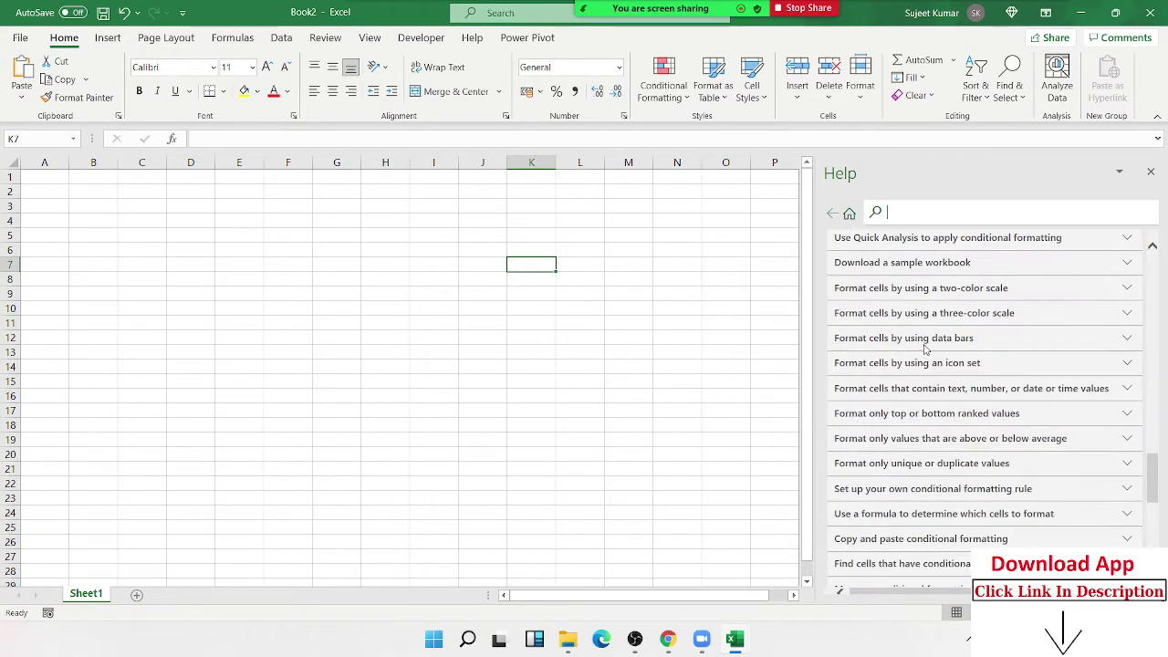
scroll(929, 345, down, 3)
Expand the Clear, evaluation order, Manage rules, Find, Copy/paste and formula sections.
click(910, 384)
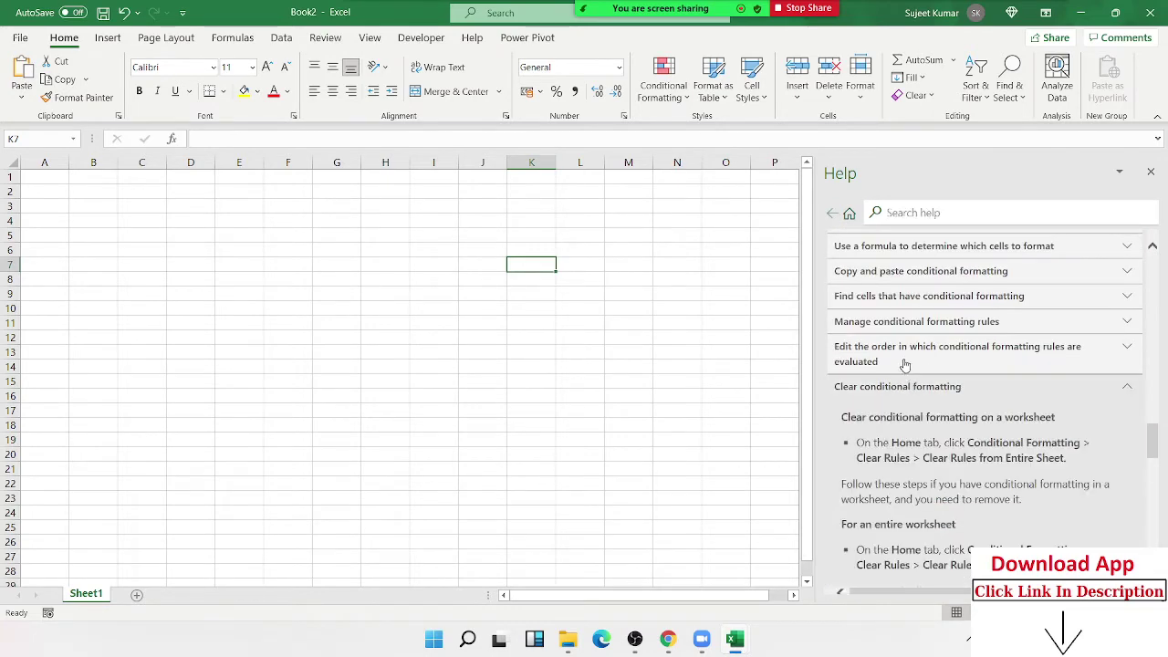
click(908, 352)
click(911, 321)
click(913, 296)
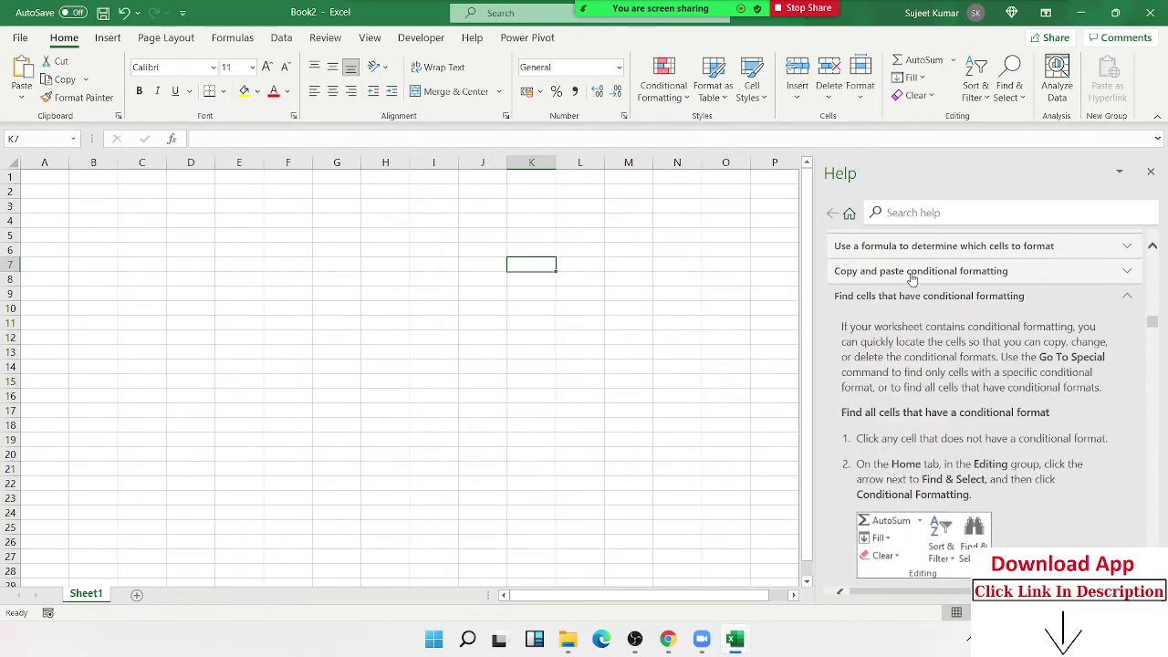
click(913, 271)
click(913, 252)
scroll(914, 254, up, 3)
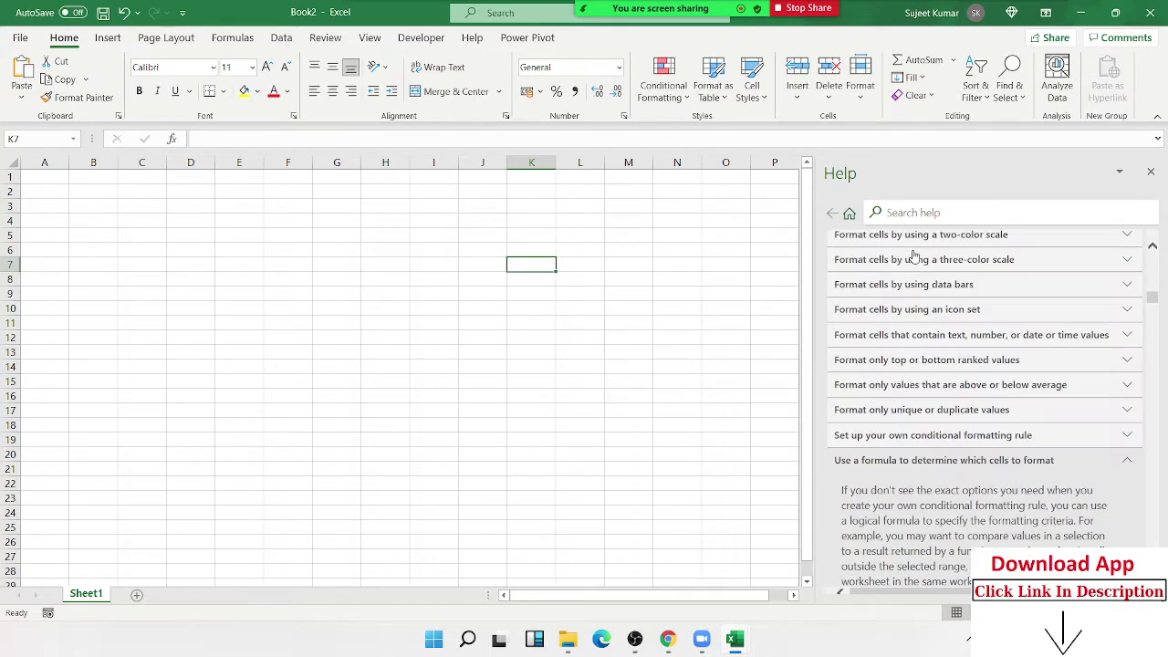
scroll(913, 254, up, 2)
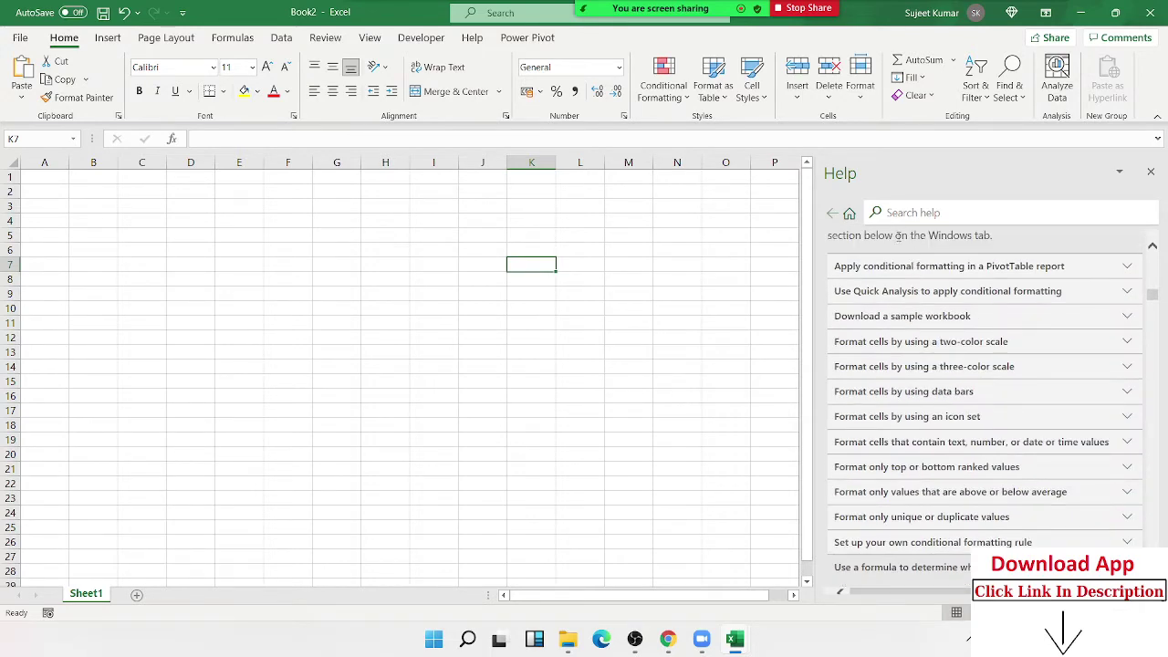
Search Excel Help for 'limits'.
click(914, 209)
text(limi)
text(ts)
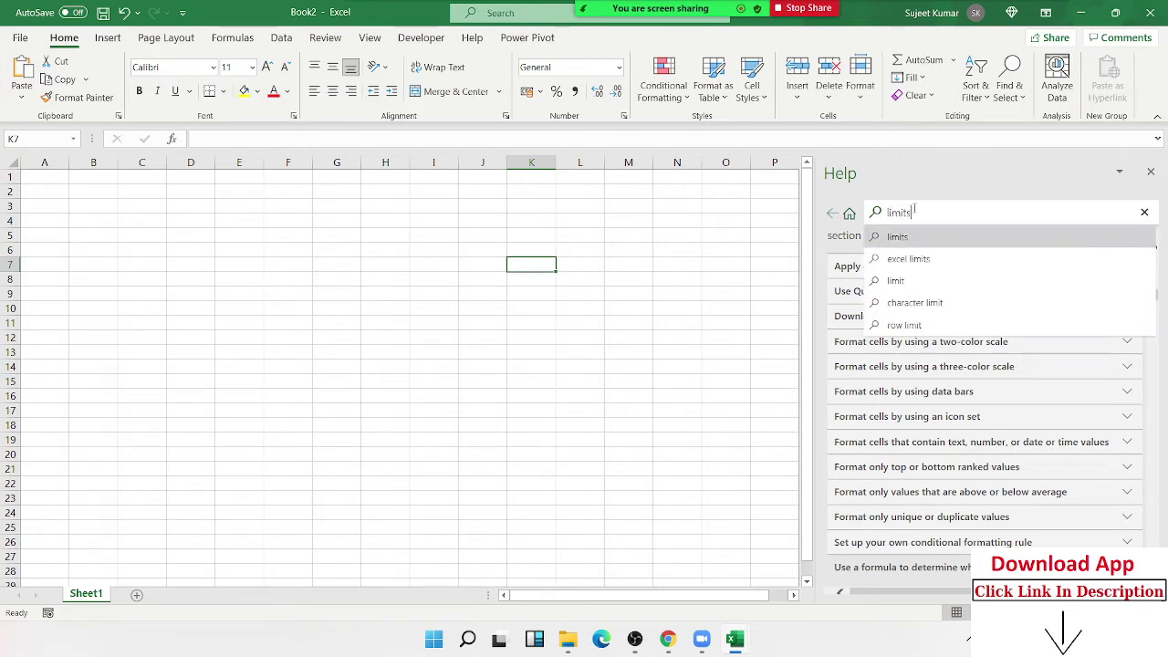
key(Return)
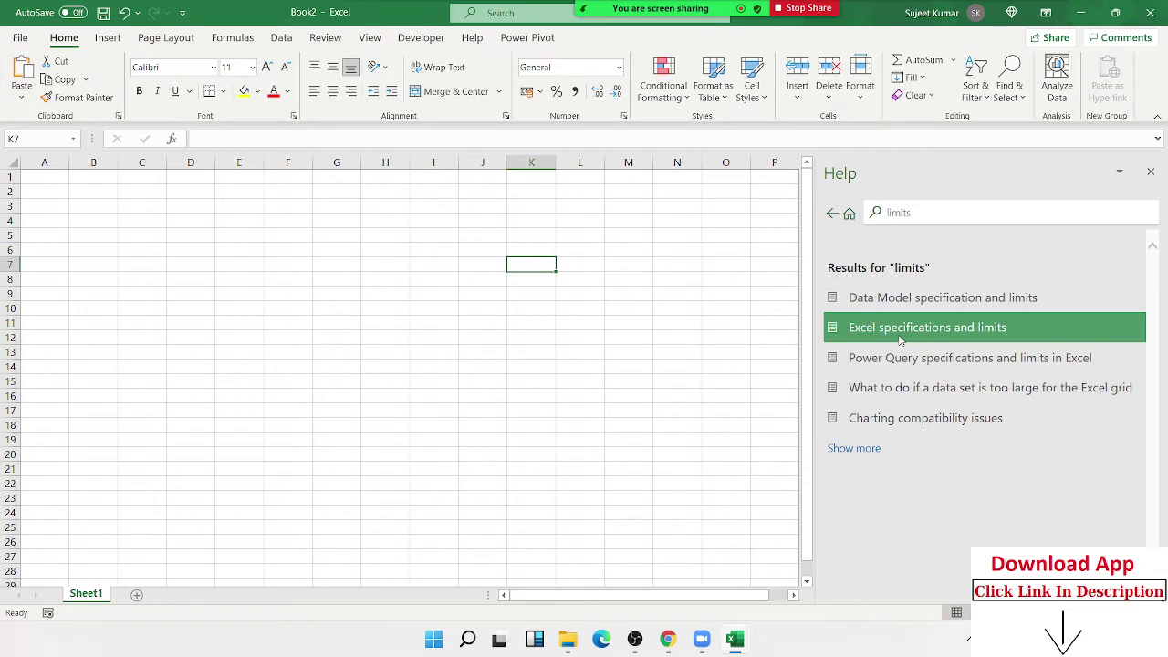
Read 'Excel specifications and limits', showing 1,048,576 rows by 16,384 columns per sheet.
click(900, 328)
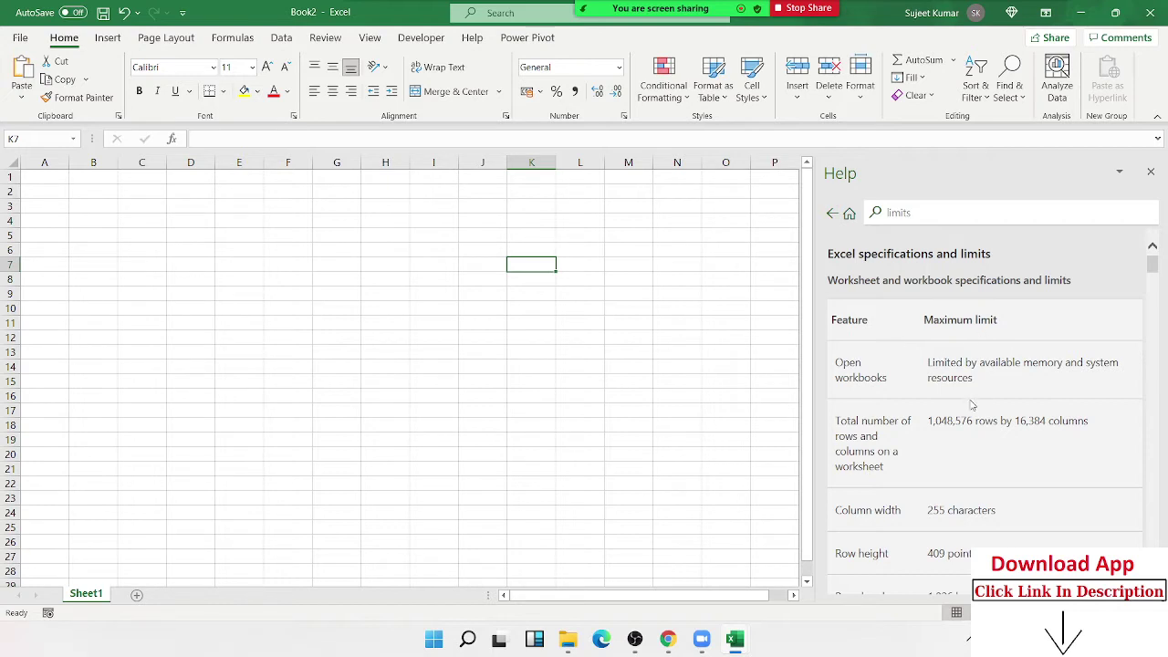
scroll(972, 398, down, 3)
scroll(970, 389, up, 3)
Replace the Help search with 'sortcut' and run it.
click(921, 219)
text(s)
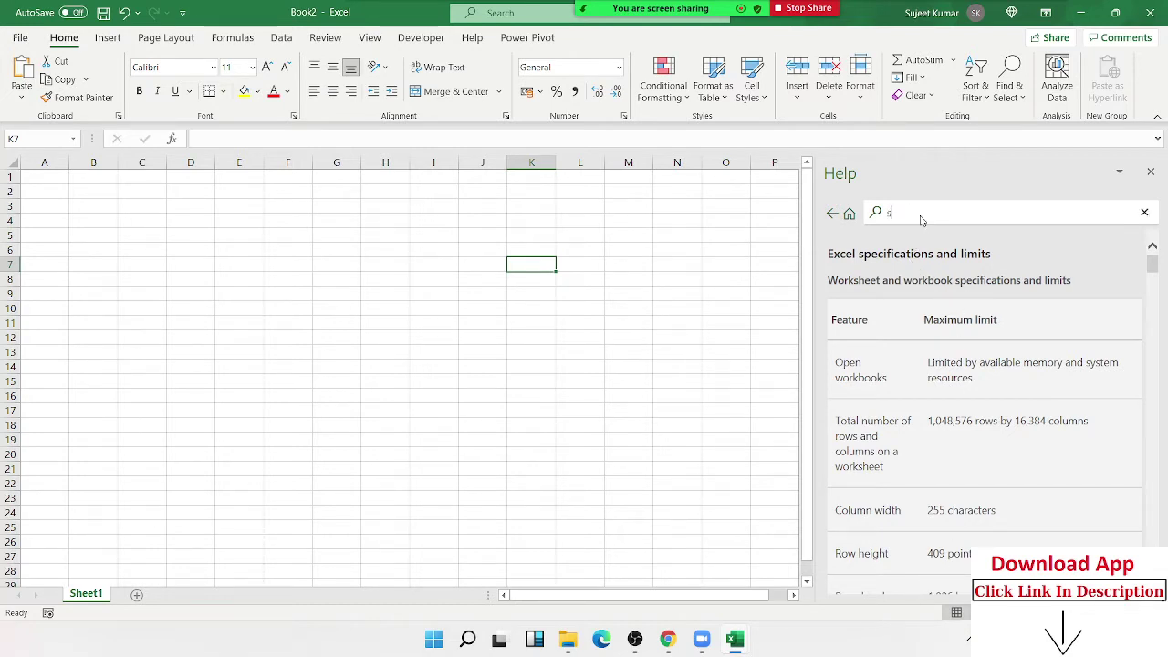
text(ortcut)
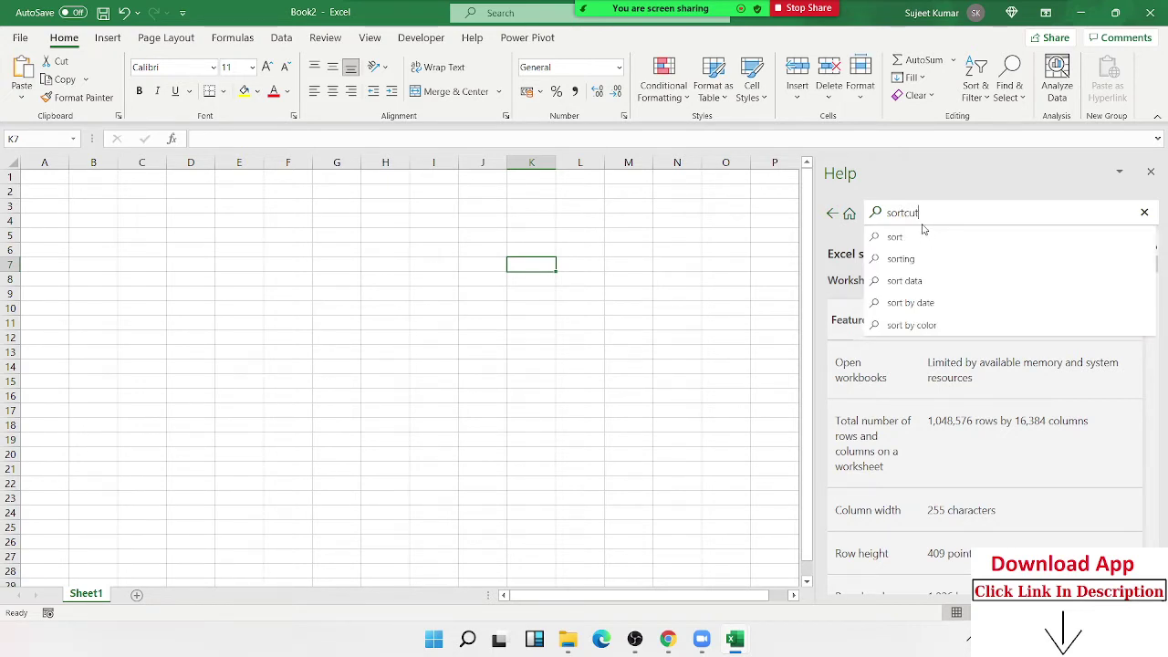
key(Return)
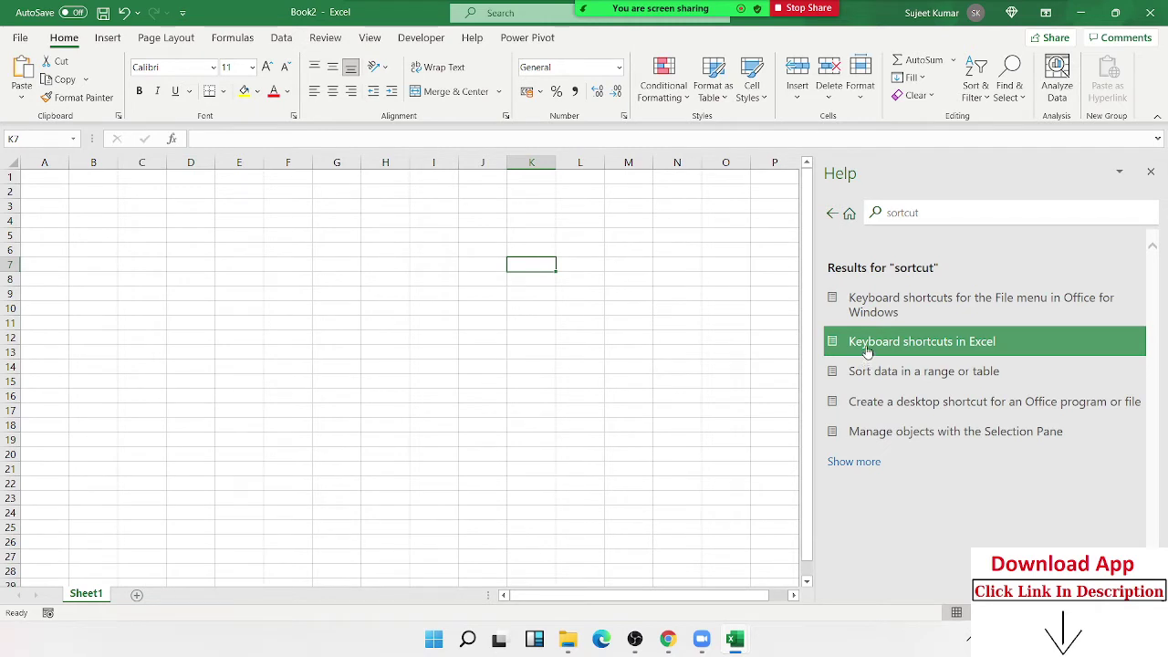
Open 'Keyboard shortcuts in Excel' and scroll down to the Frequently used shortcuts table.
click(868, 352)
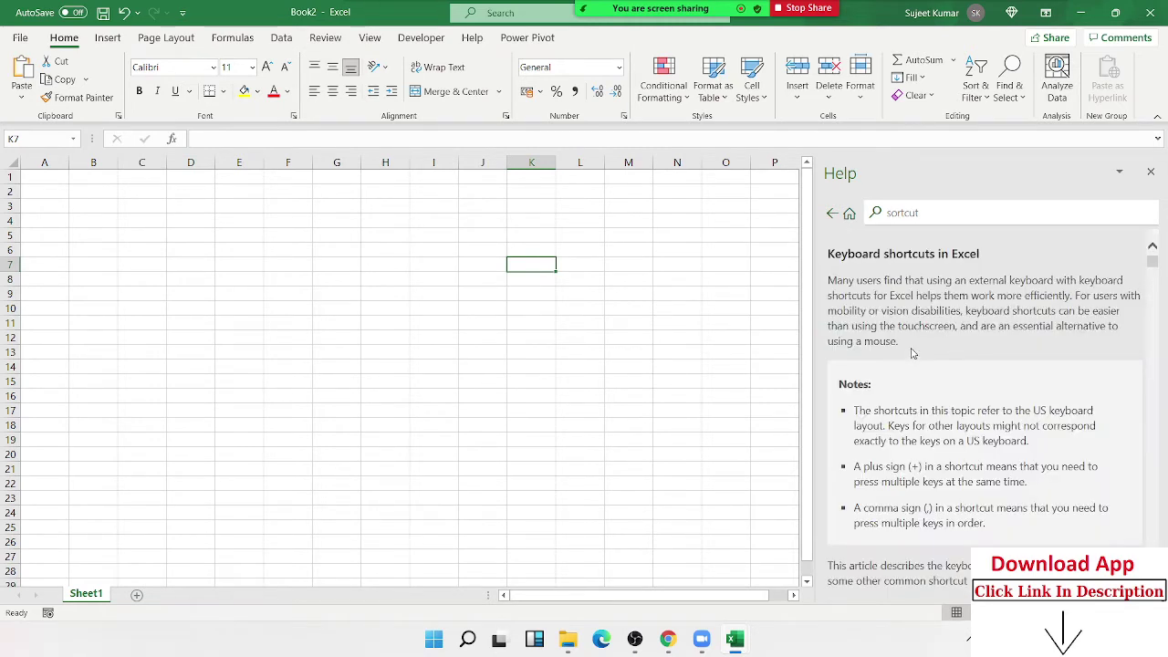
scroll(957, 459, down, 3)
scroll(957, 456, down, 3)
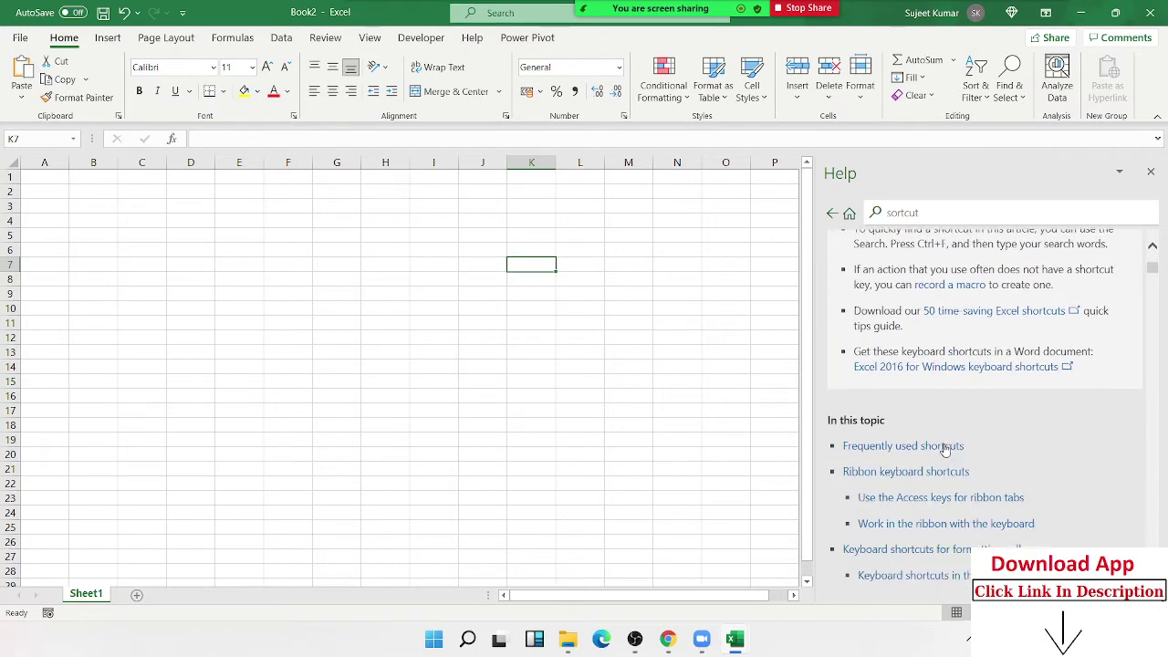
scroll(957, 447, down, 2)
scroll(958, 428, down, 2)
scroll(957, 428, down, 3)
scroll(959, 433, down, 2)
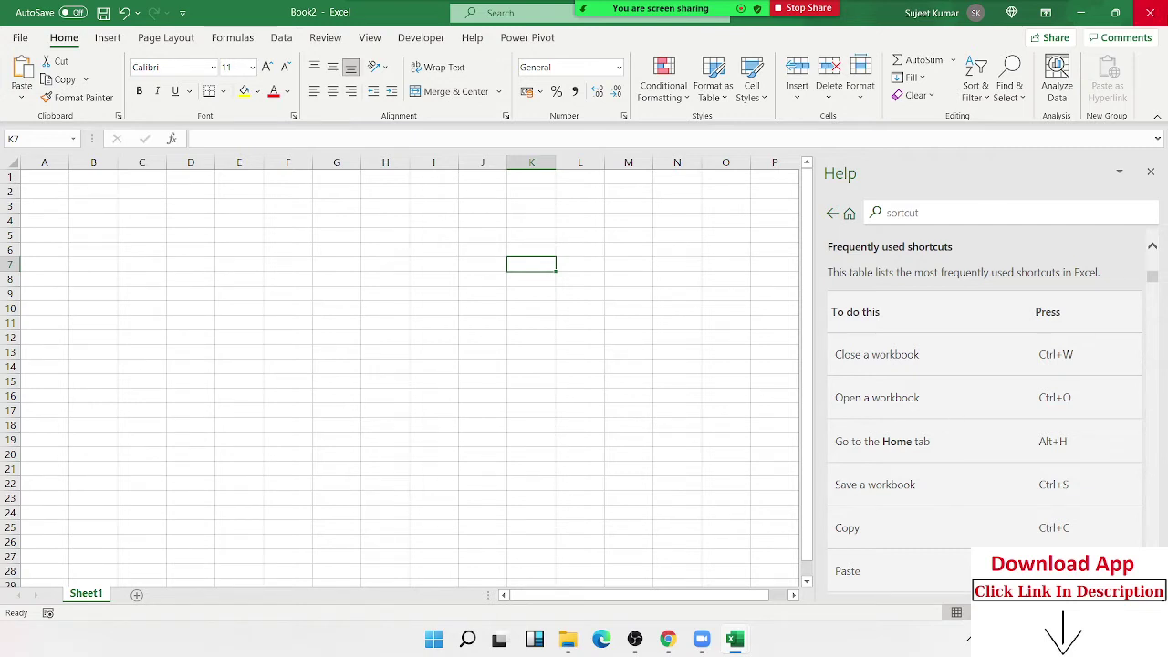
Close the Help pane, select cell F7, and show the ribbon KeyTips with Alt.
click(1150, 171)
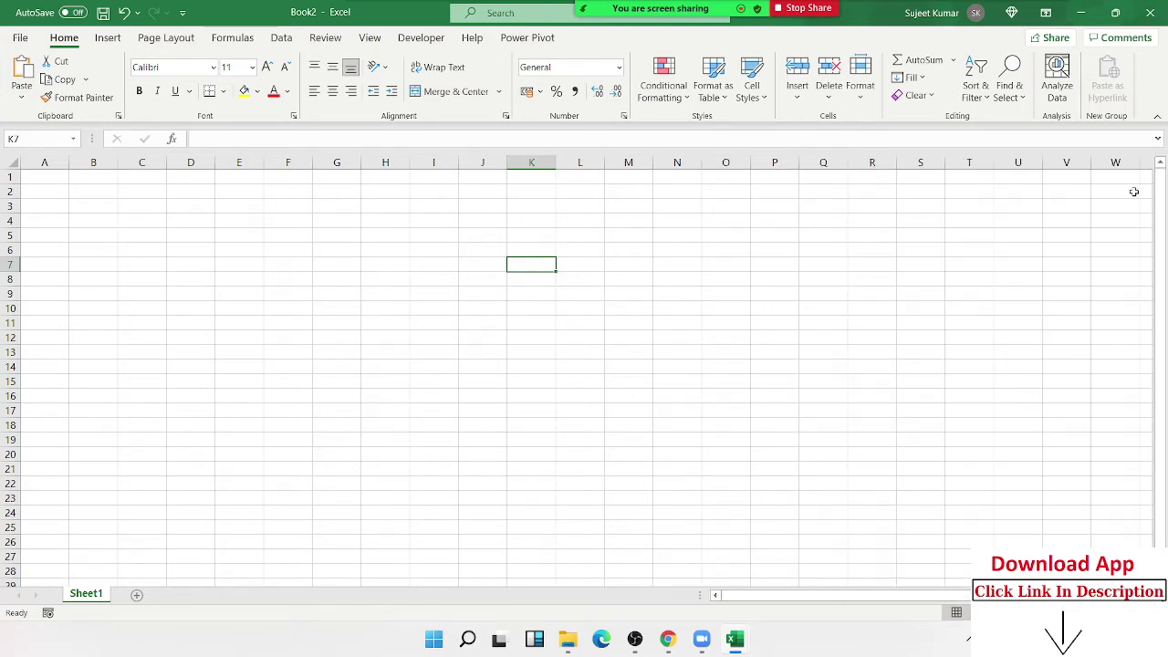
click(266, 271)
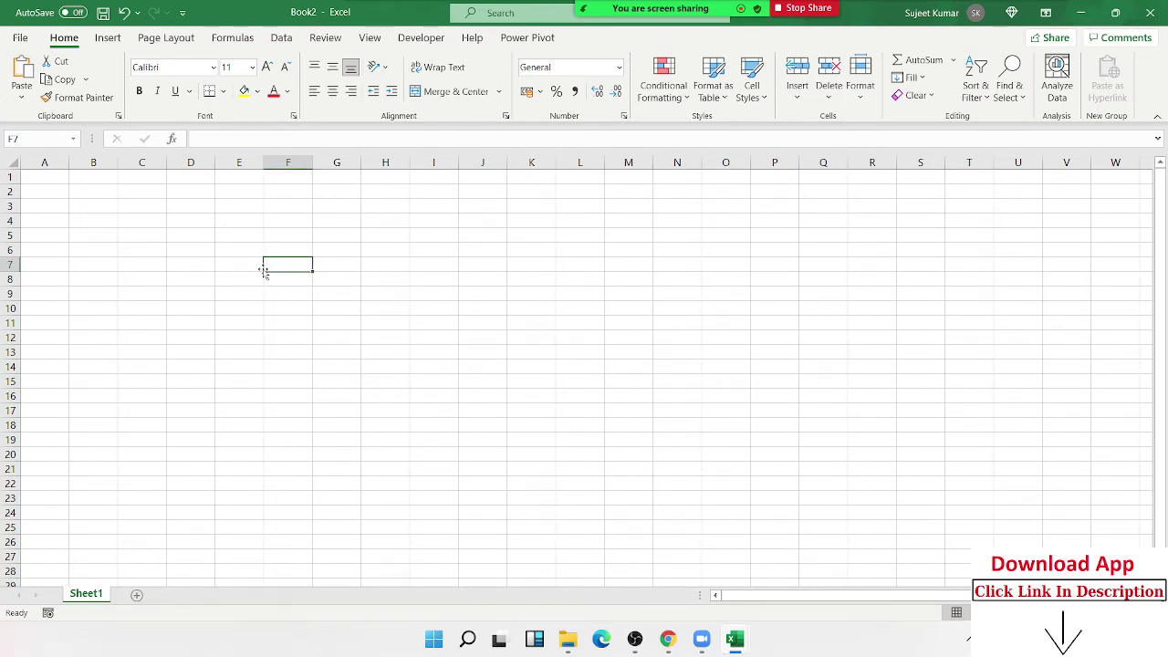
key(alt)
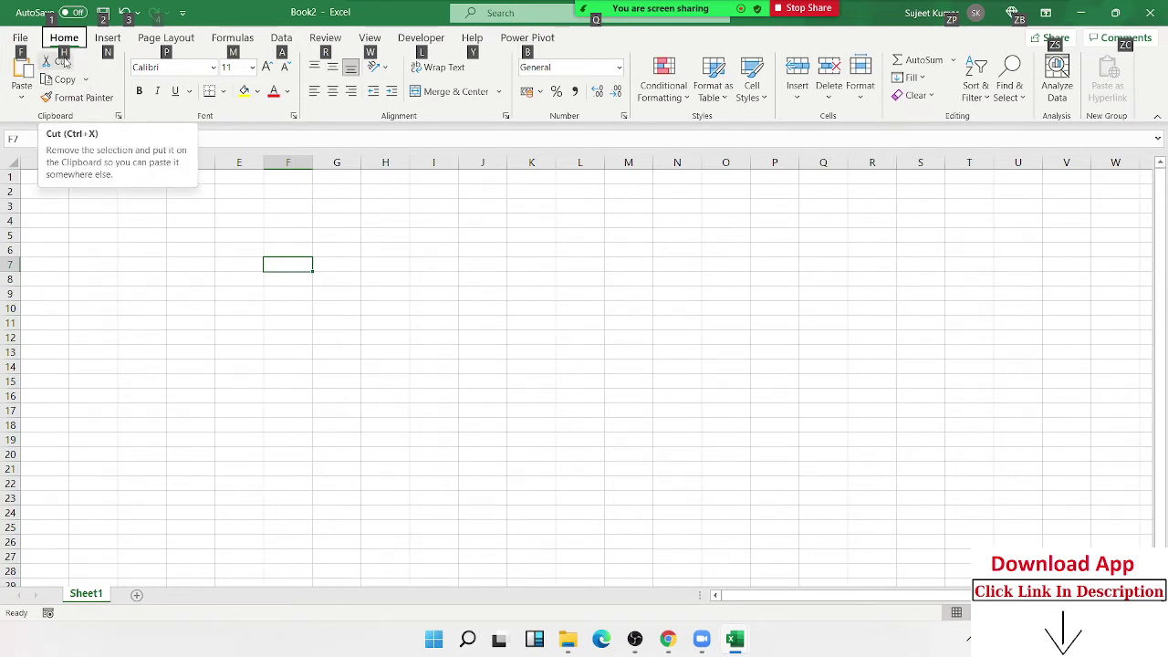
Fill cell F7 with black using the H, H Fill Color KeyTips.
key(h)
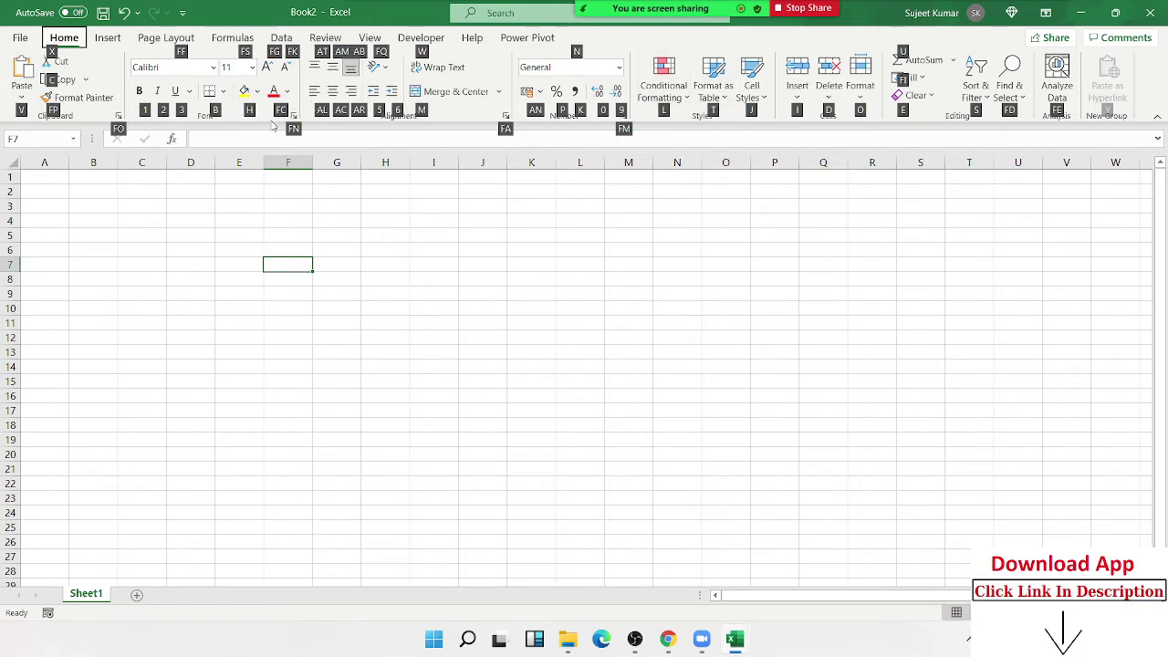
key(h)
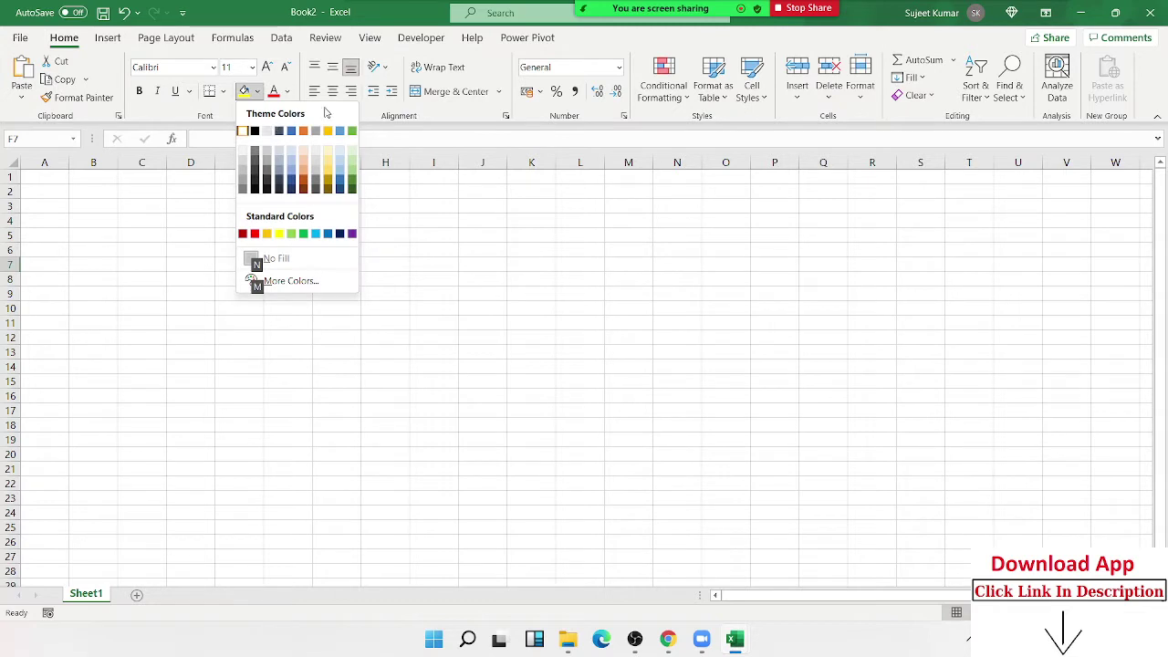
key(Right)
key(Return)
Select cell I9 and open its right-click context menu.
click(464, 337)
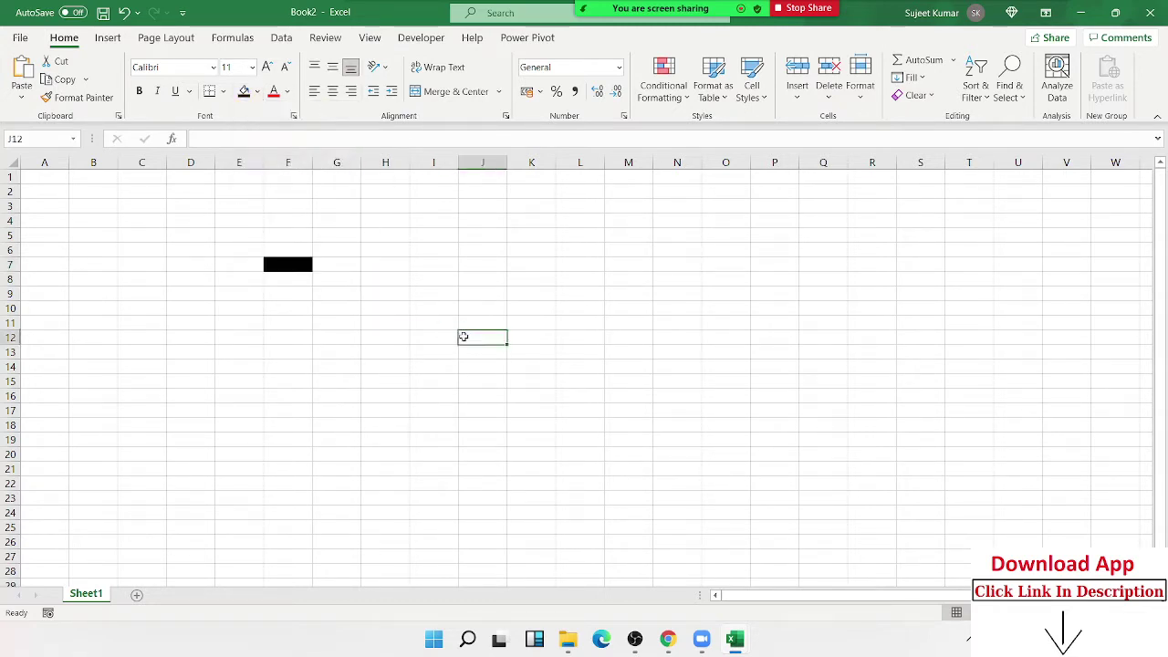
click(414, 295)
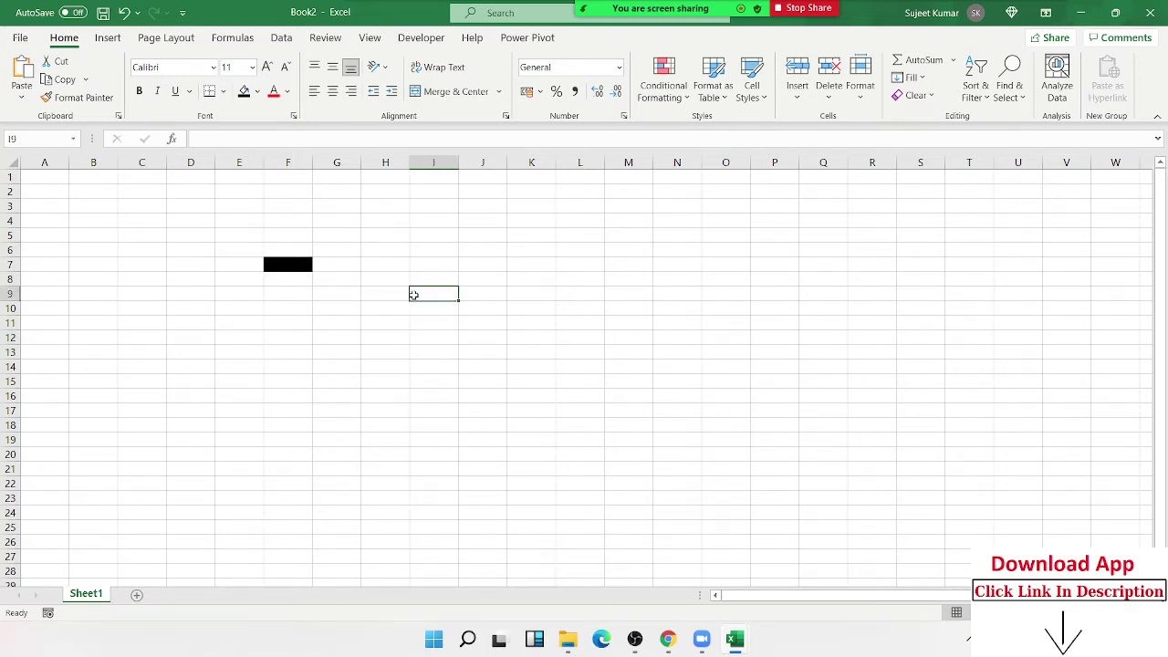
right_click(414, 297)
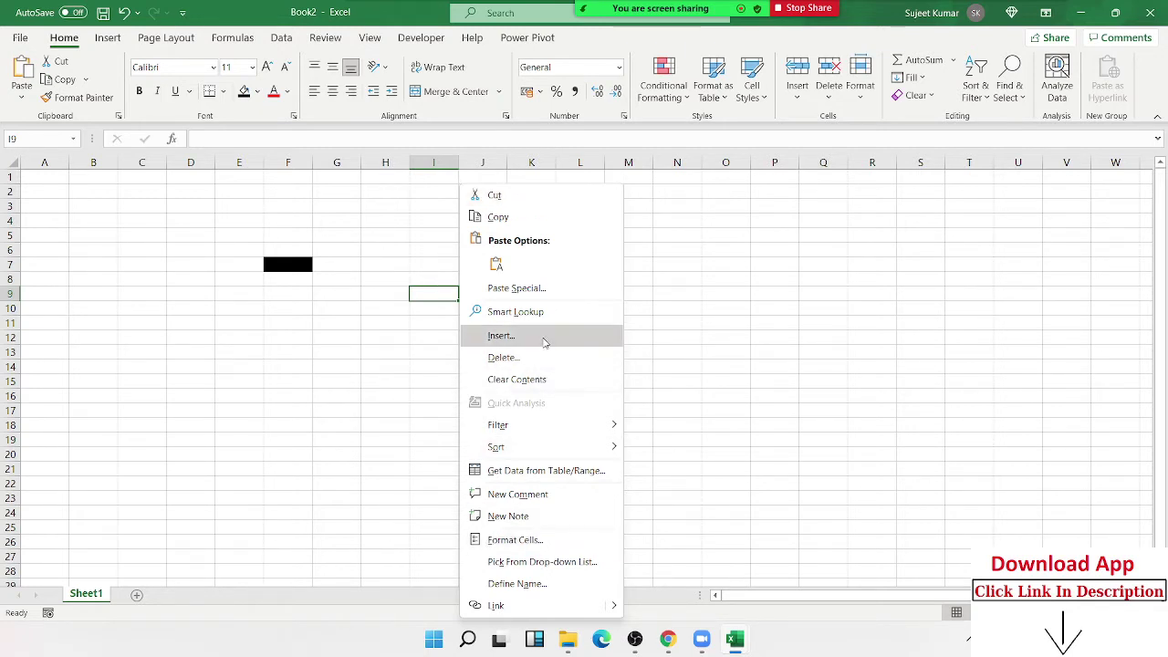
In Format Cells, set I9's number format to Accounting with 2 decimal places.
key(ctrl+1)
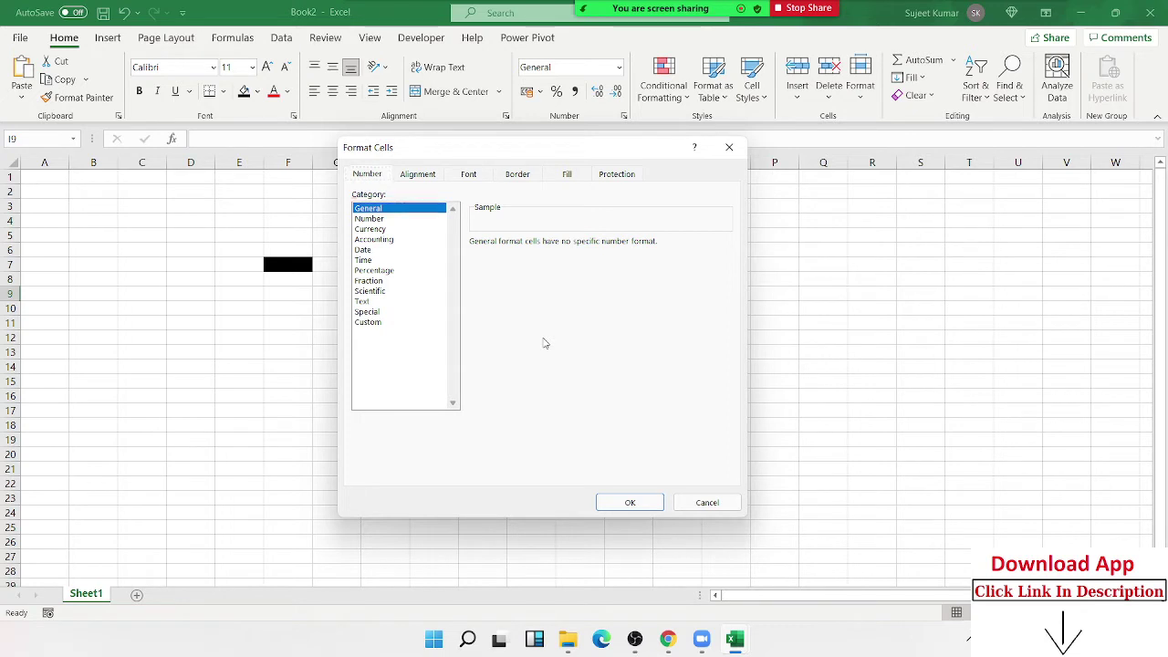
key(Down)
key(Down)
key(Down)
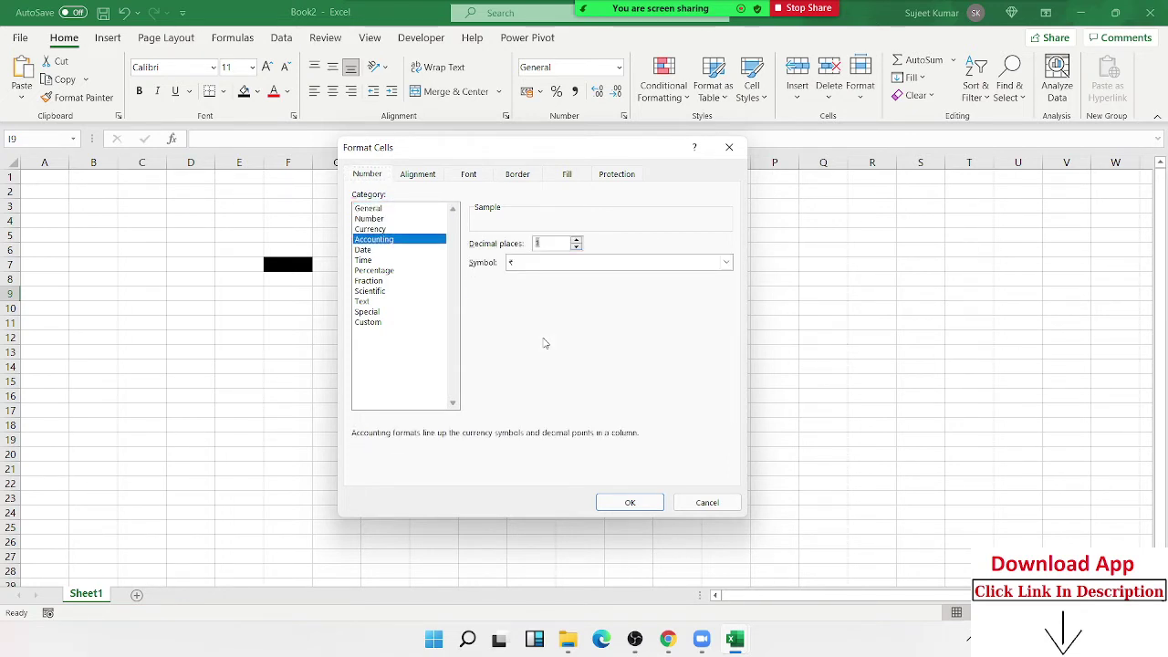
text(2)
key(Tab)
key(Tab)
On the Alignment tab, turn on Wrap text and tilt the text angle slightly.
key(ctrl+Tab)
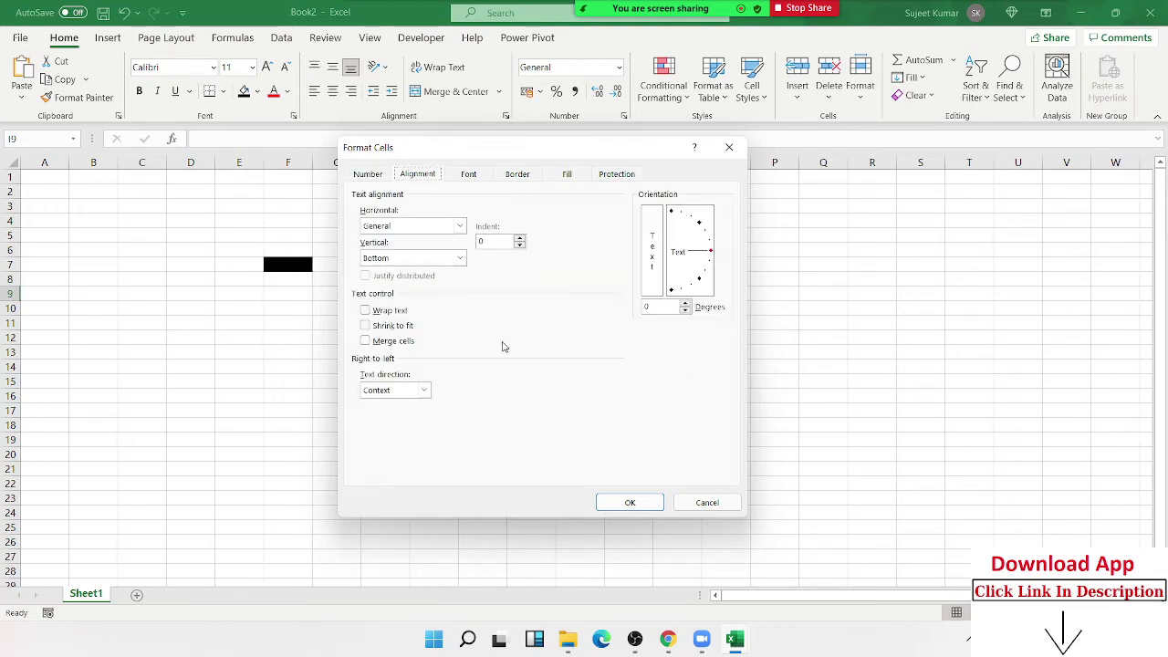
key(Tab)
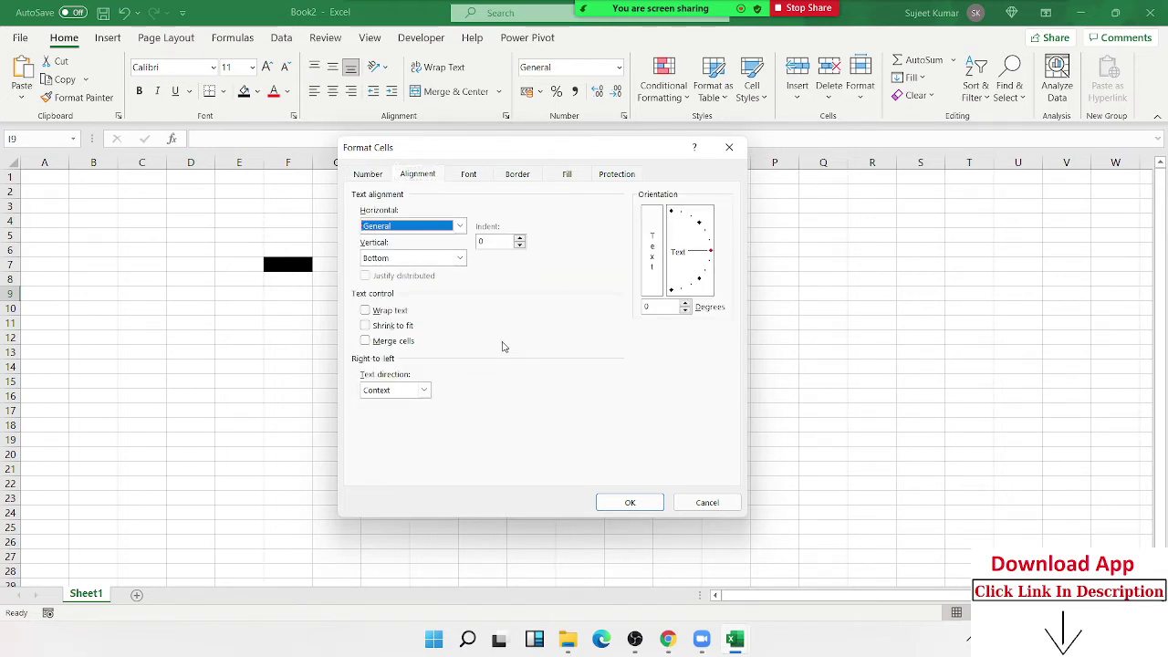
key(Tab)
key(Tab)
key(Tab)
key(Tab)
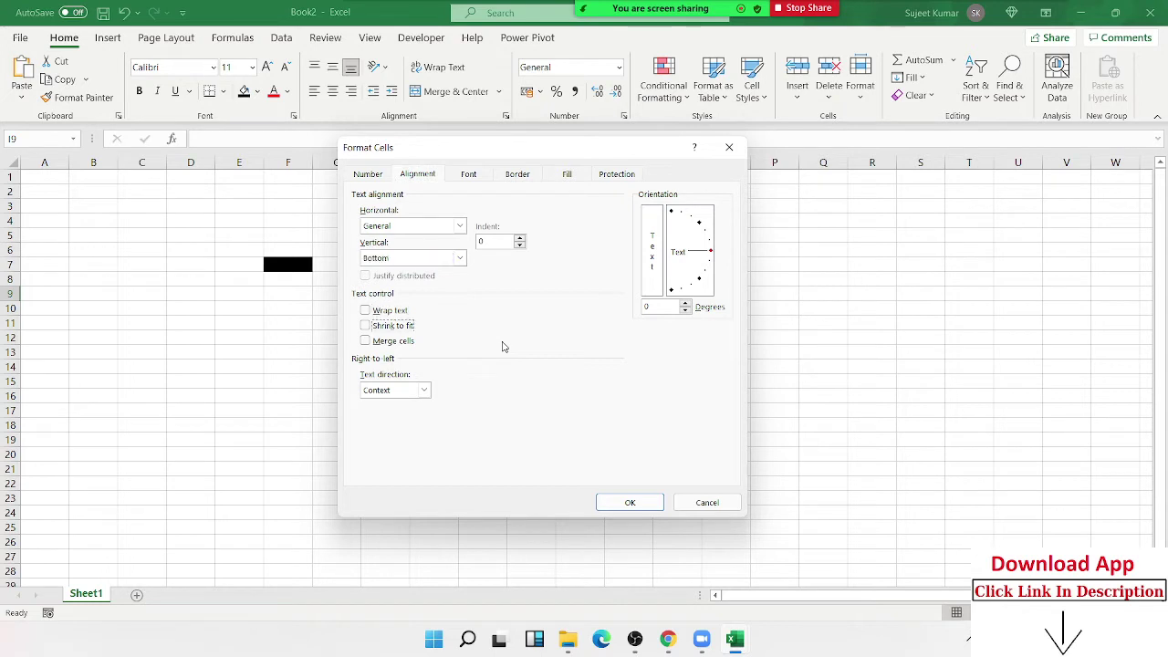
key(shift+Tab)
key(space)
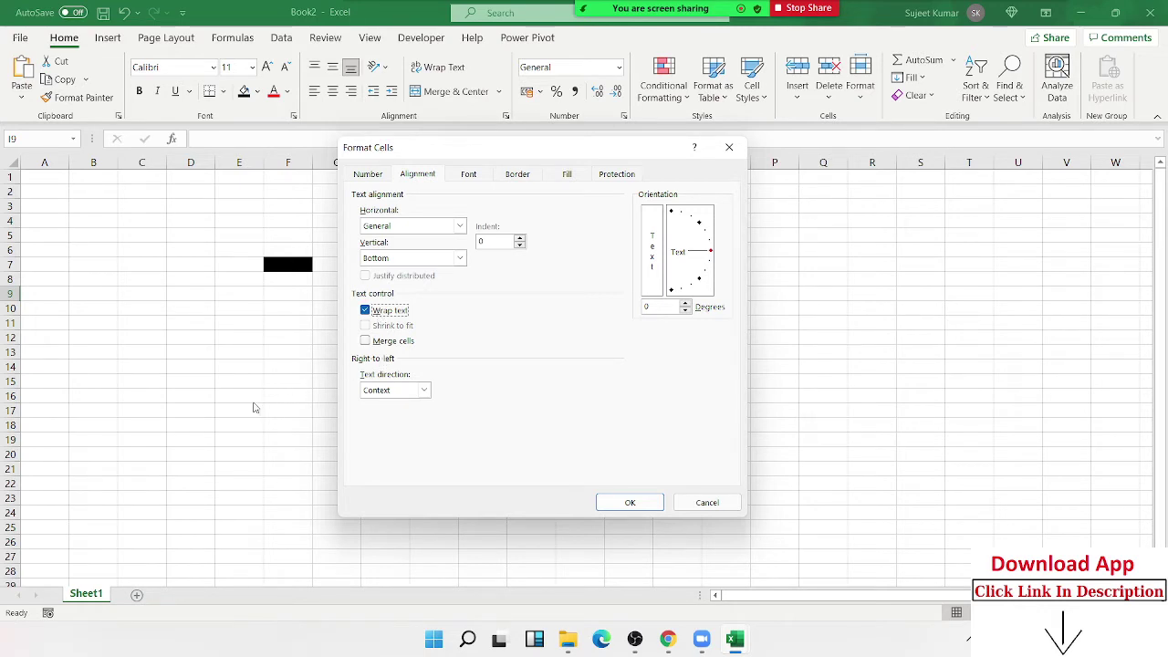
key(alt+d)
key(Down)
key(Down)
key(Down)
Browse the Fill and Border tabs, then close Format Cells without further changes.
key(ctrl+Tab)
key(ctrl+Tab)
key(ctrl+Tab)
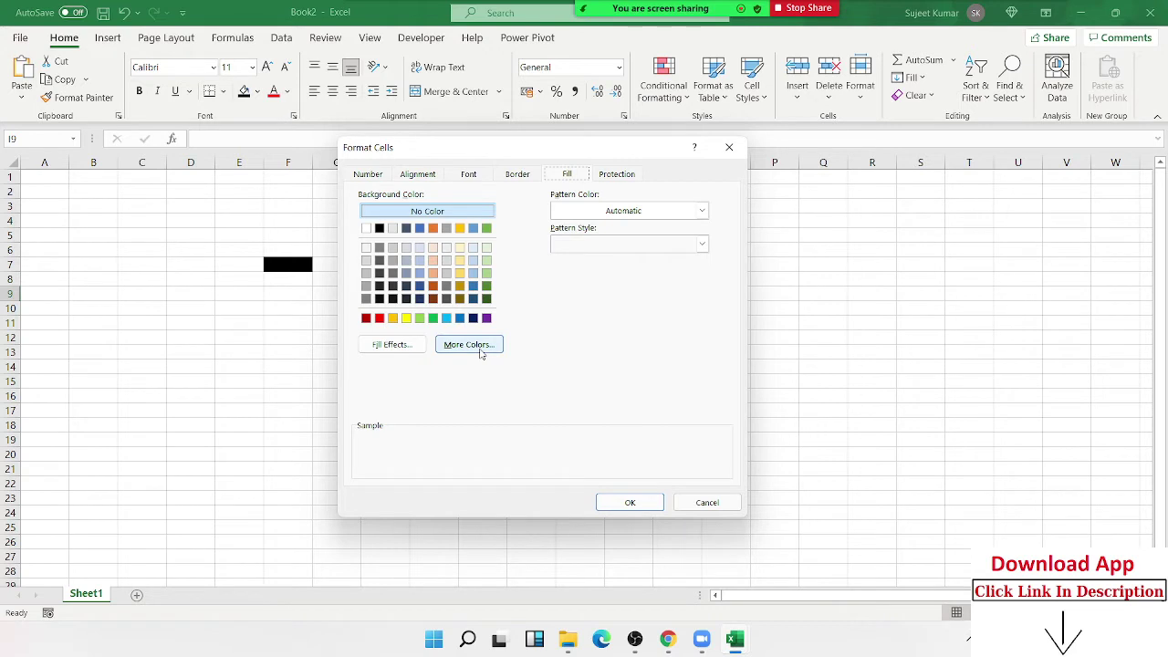
key(ctrl+shift+Tab)
key(ctrl+shift+Tab)
key(ctrl+shift+Tab)
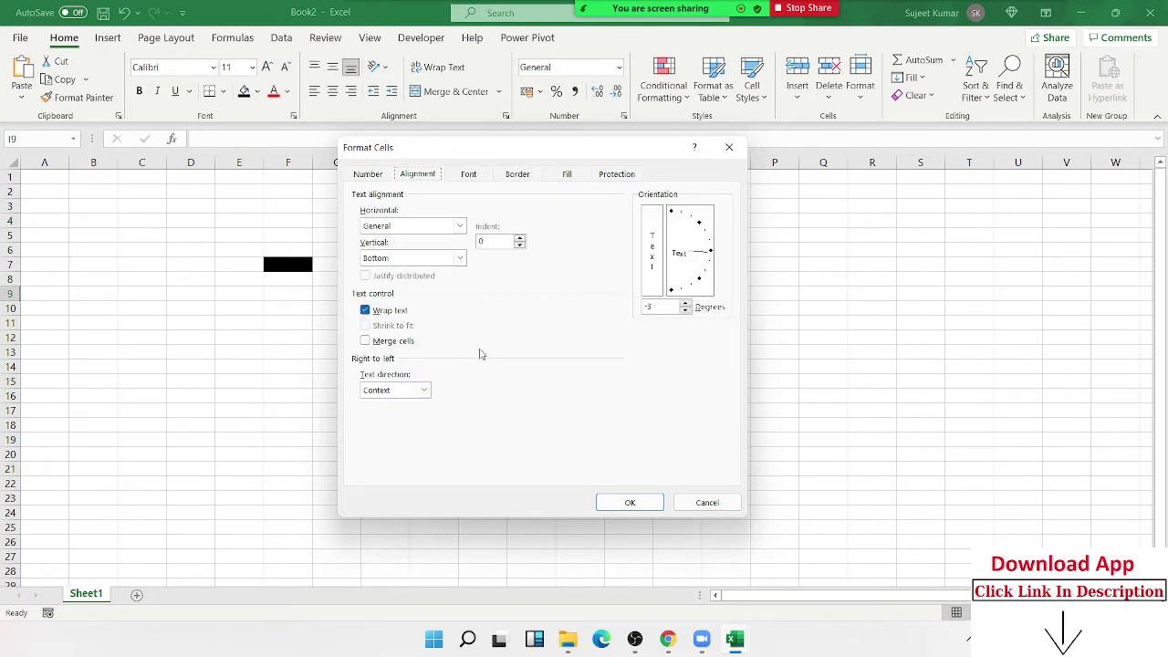
key(ctrl+Tab)
key(ctrl+Tab)
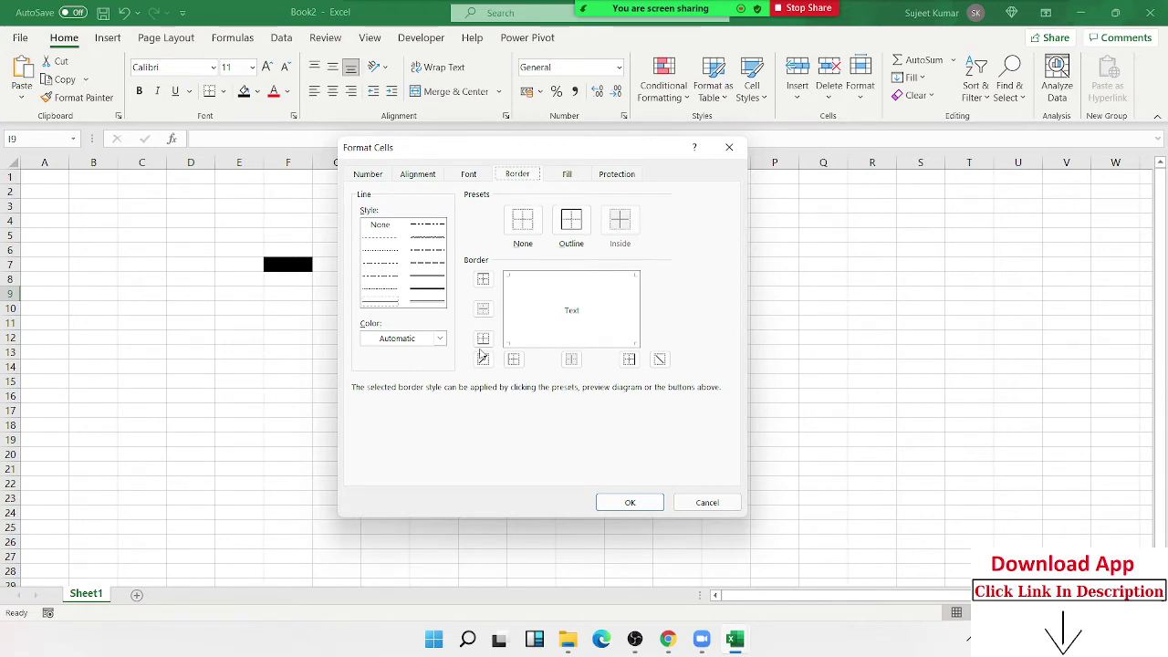
key(ctrl+shift+Tab)
key(ctrl+shift+Tab)
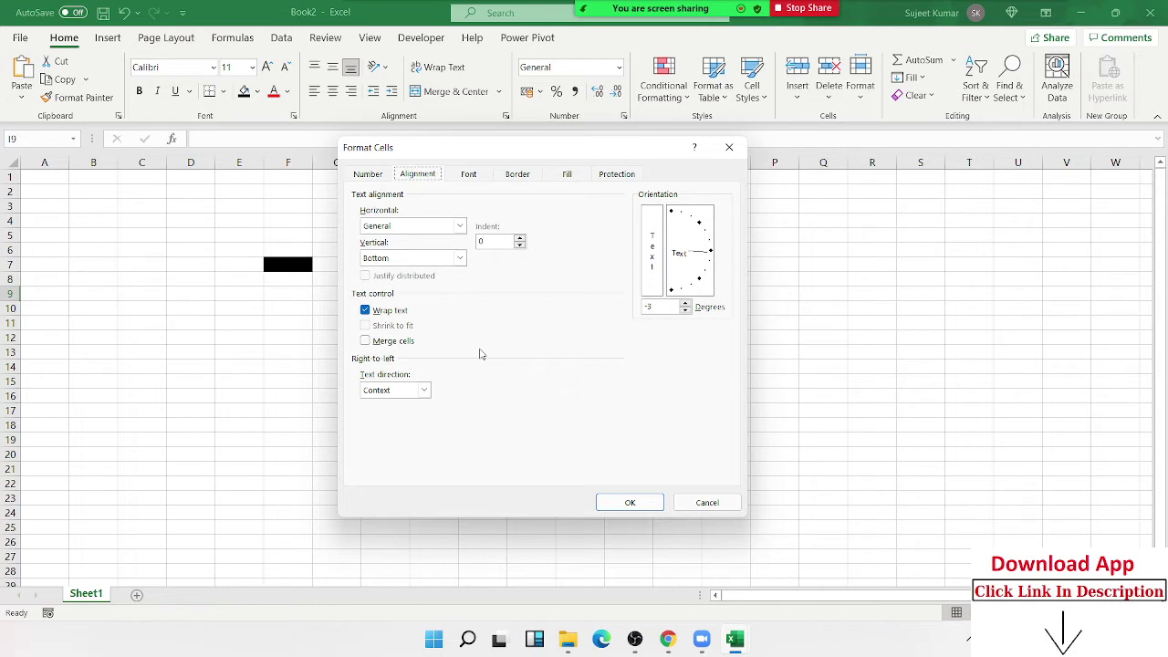
key(Escape)
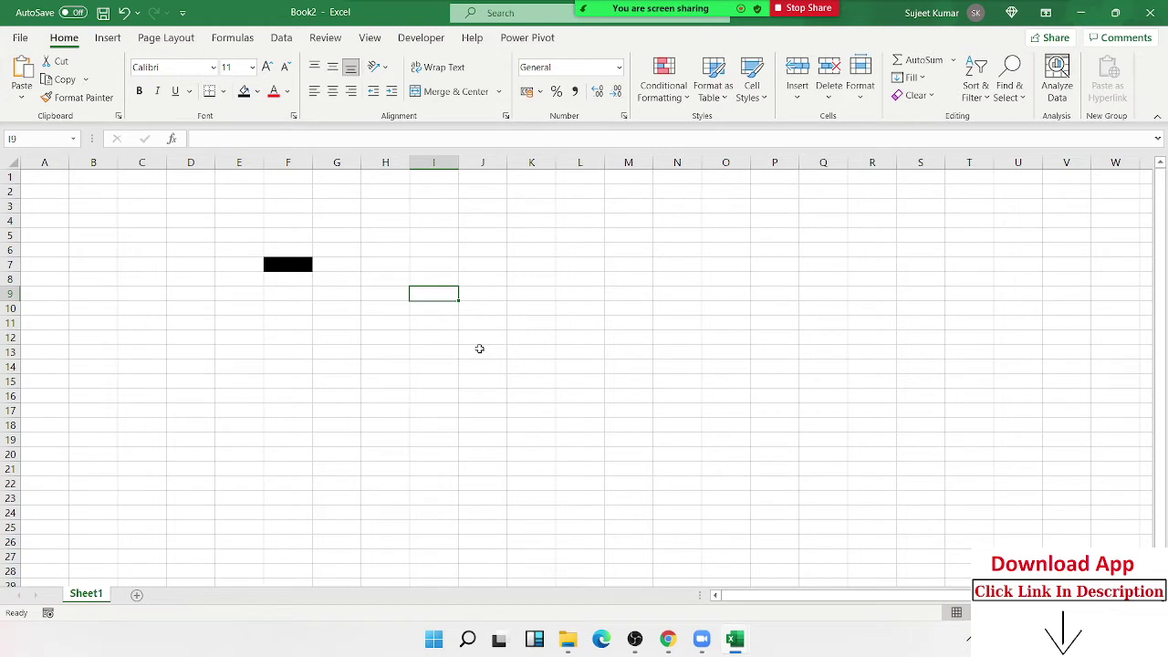
key(Down)
key(Down)
key(Down)
key(Down)
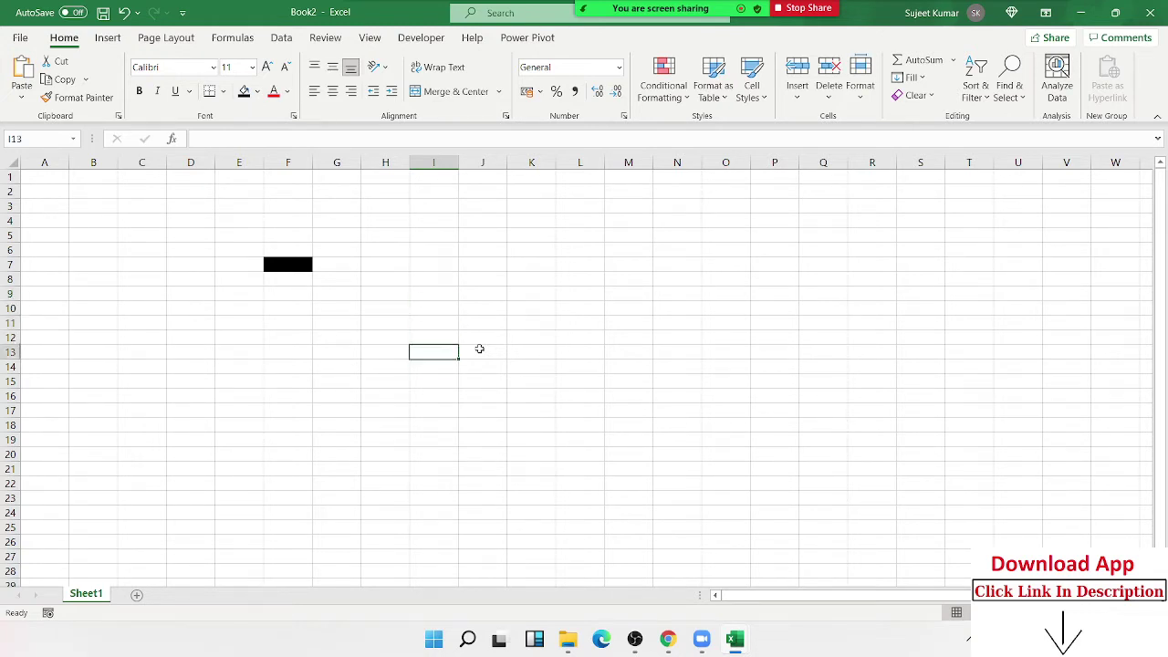
key(Down)
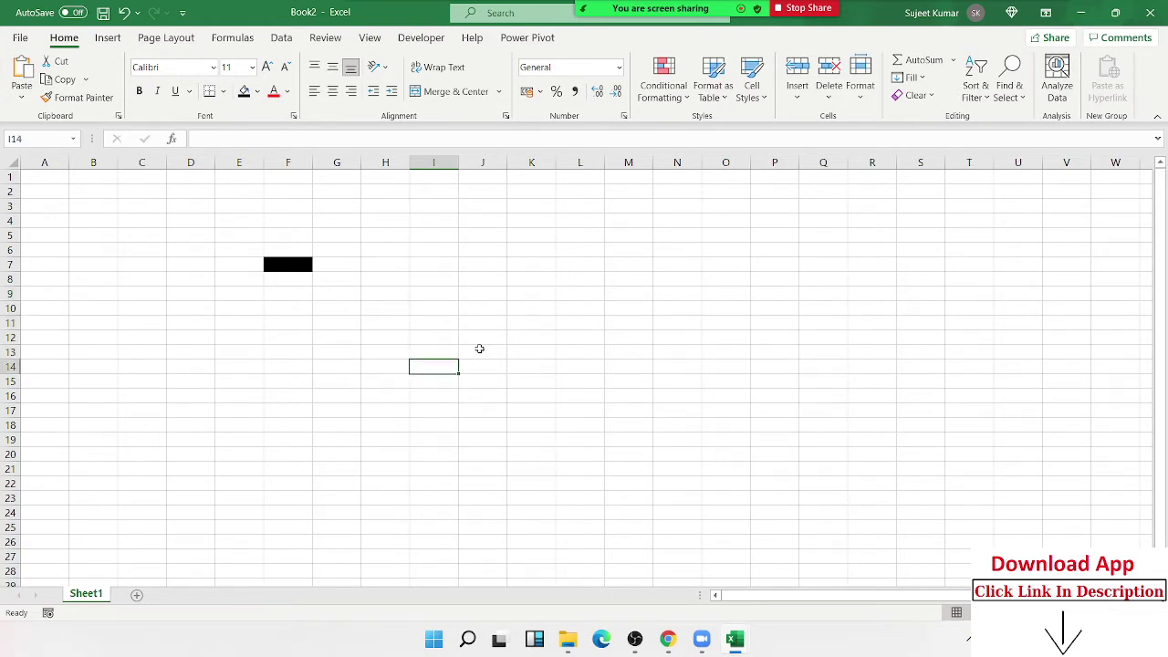
key(Up)
key(Up)
key(Up)
key(Up)
key(Up)
key(Up)
key(Up)
key(Up)
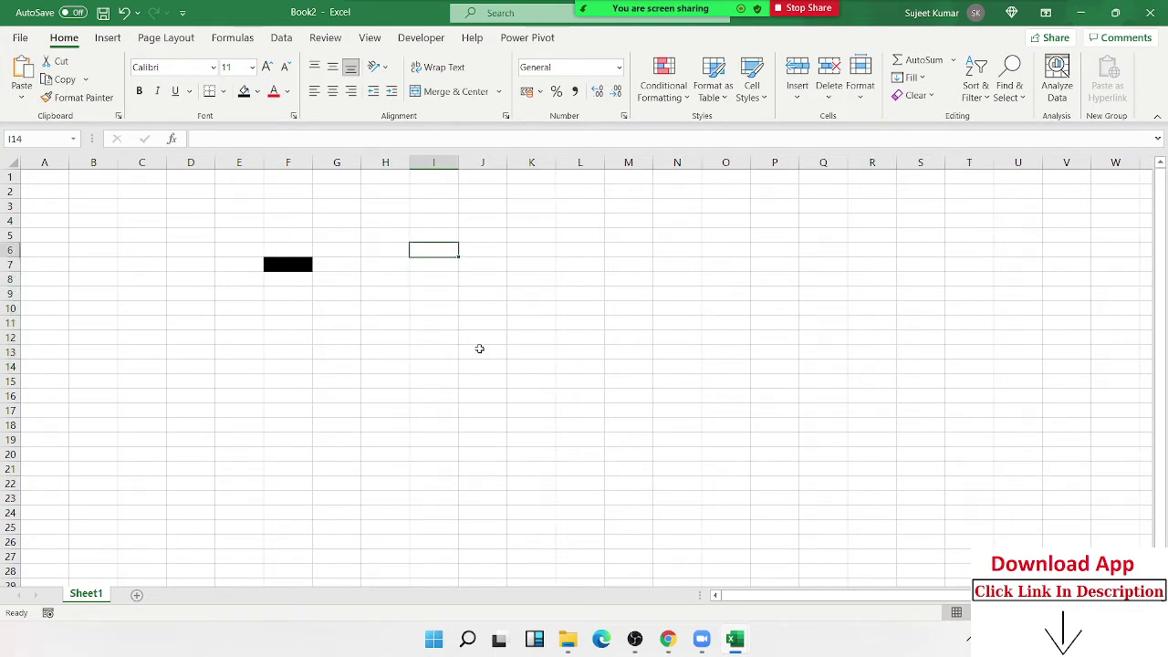
key(Up)
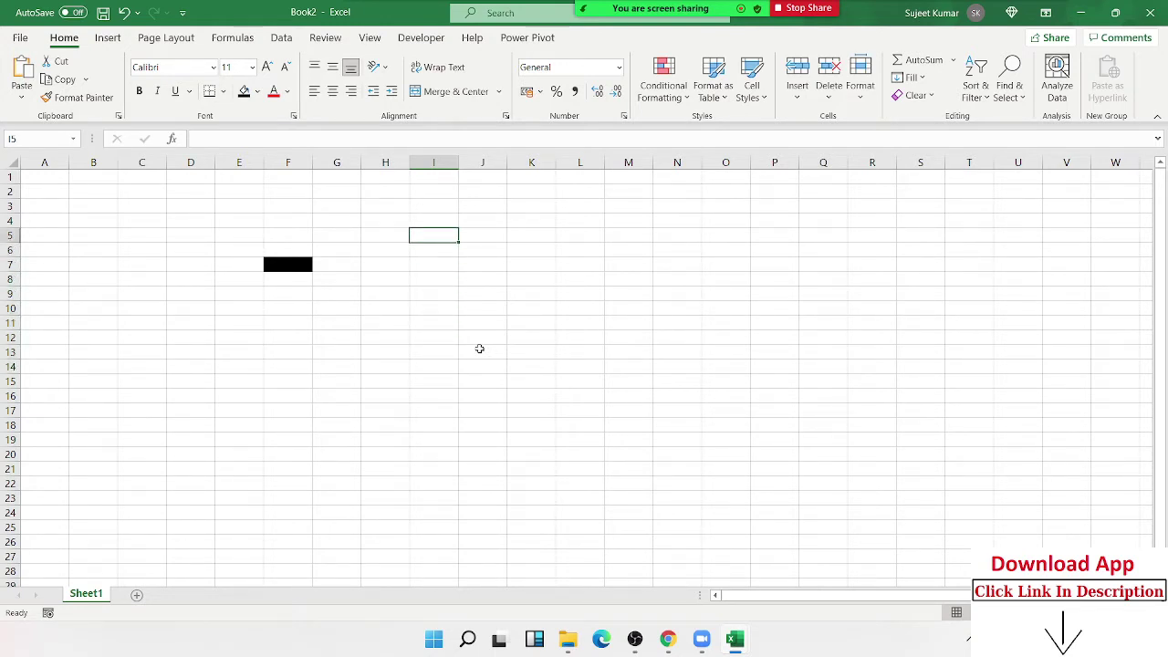
key(Right)
key(Right)
key(Right)
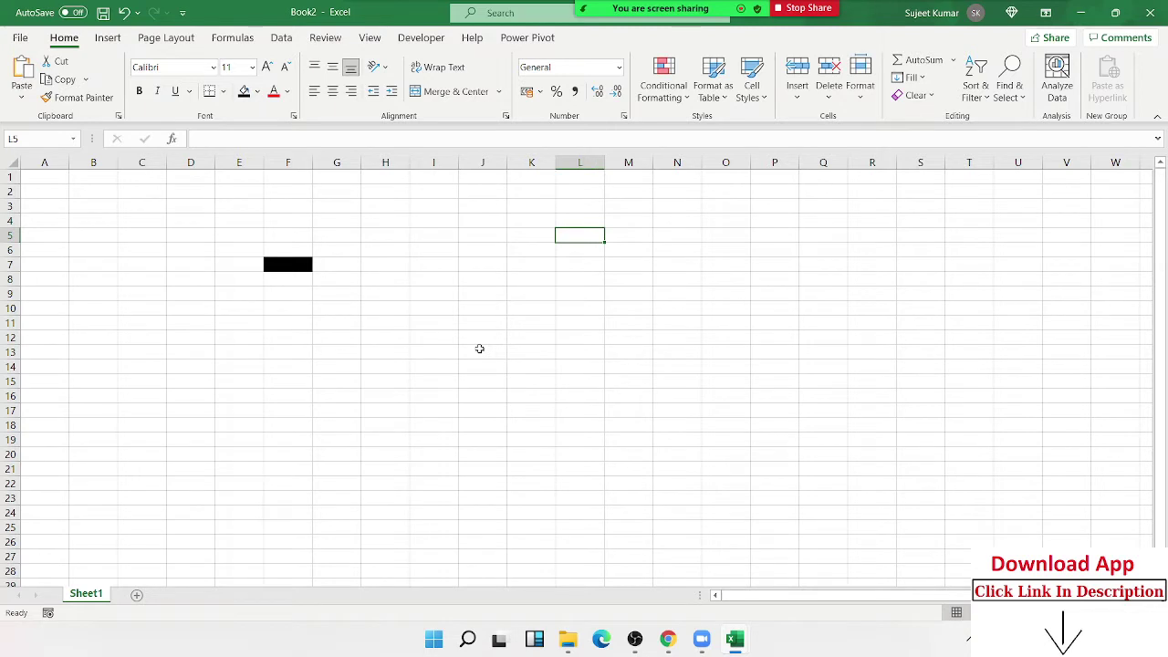
key(Left)
key(Left)
key(Left)
key(Left)
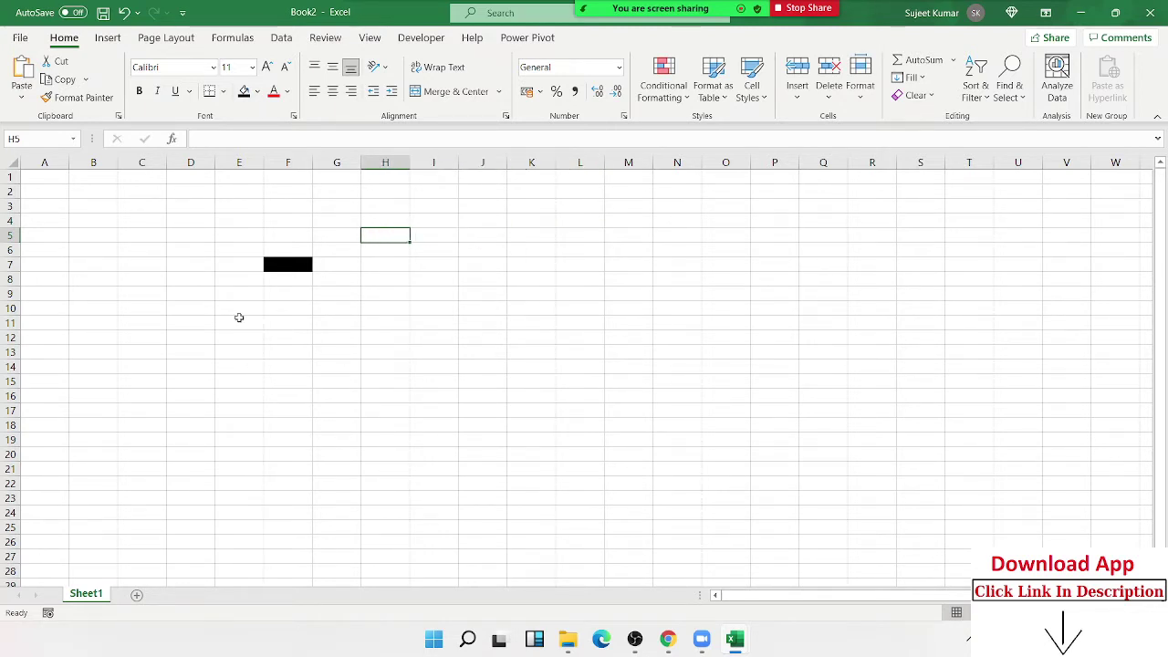
Select E5:G11, glance at the Zoom participants list, then reselect E5:G11.
drag(219, 237, 361, 327)
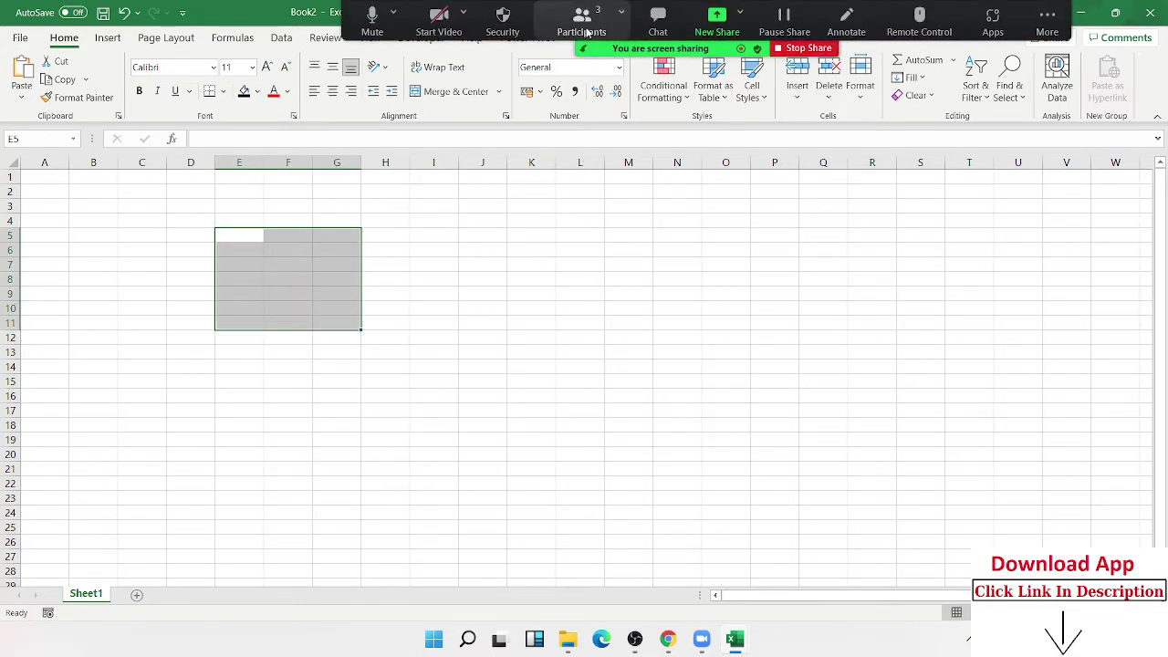
click(582, 11)
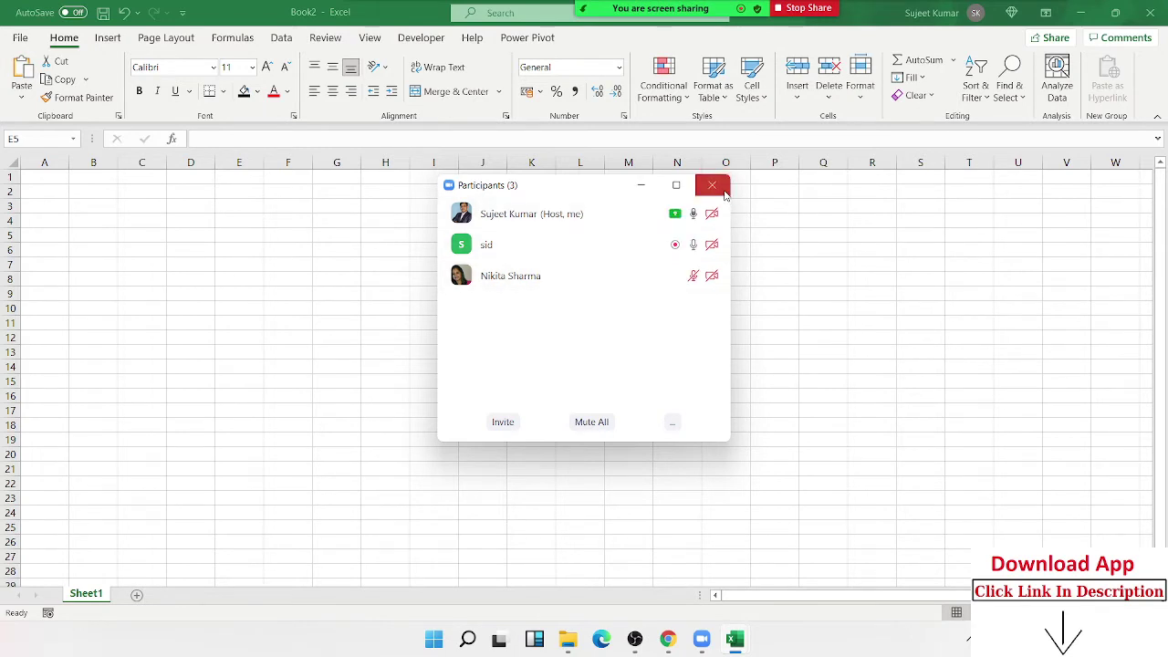
click(712, 185)
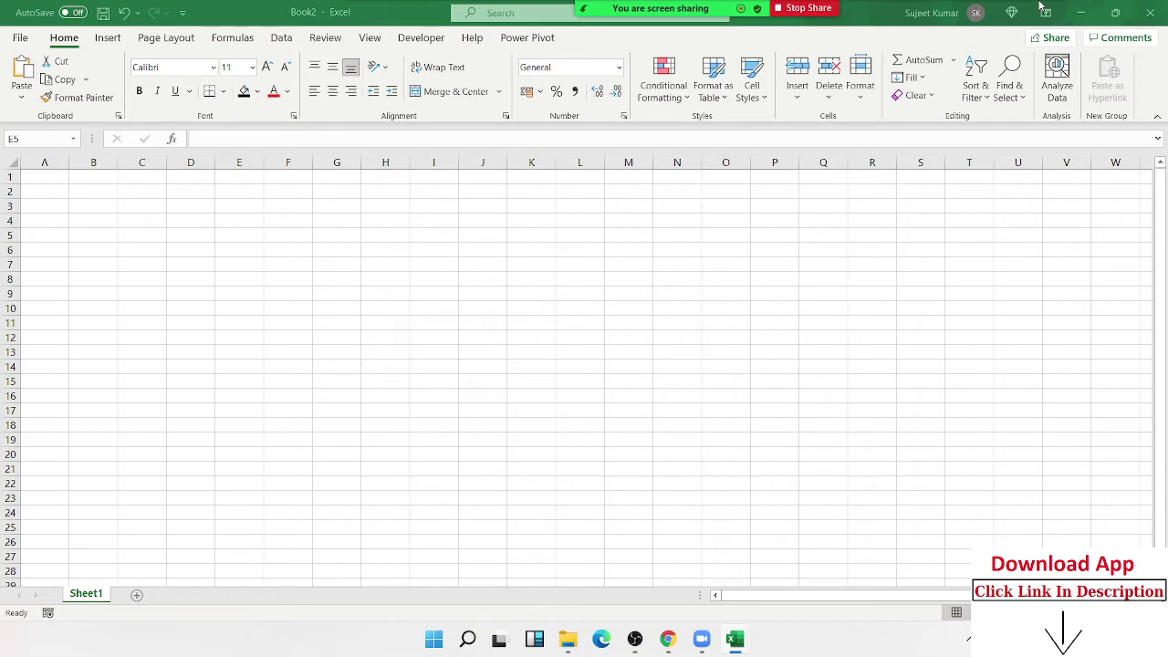
drag(225, 237, 337, 323)
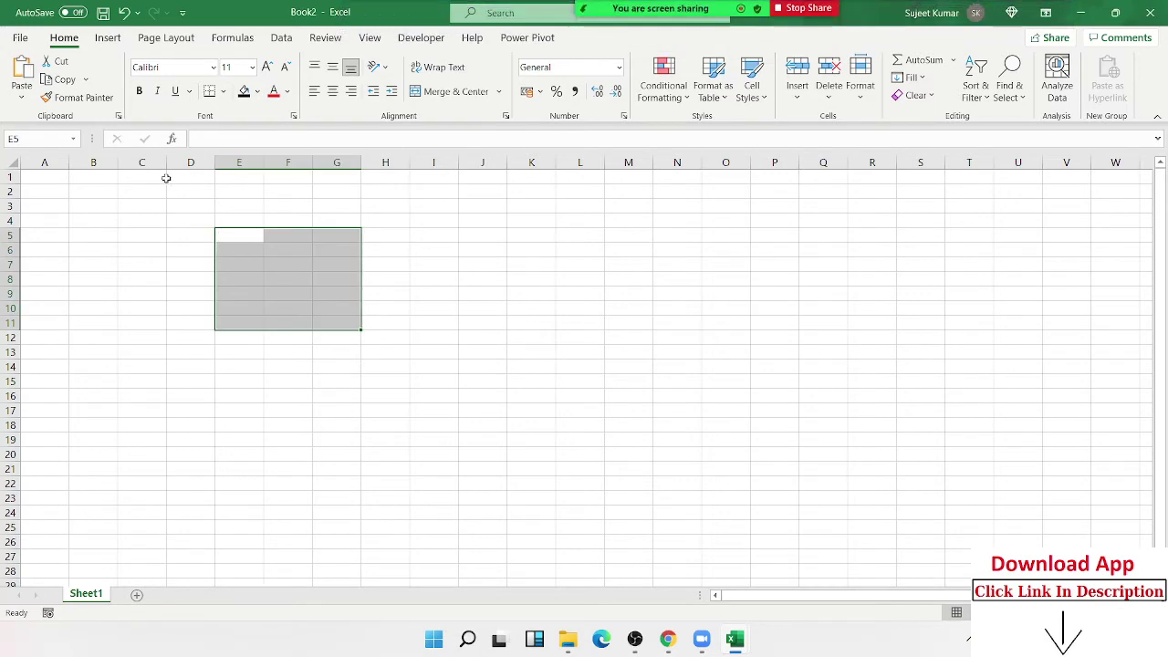
click(94, 179)
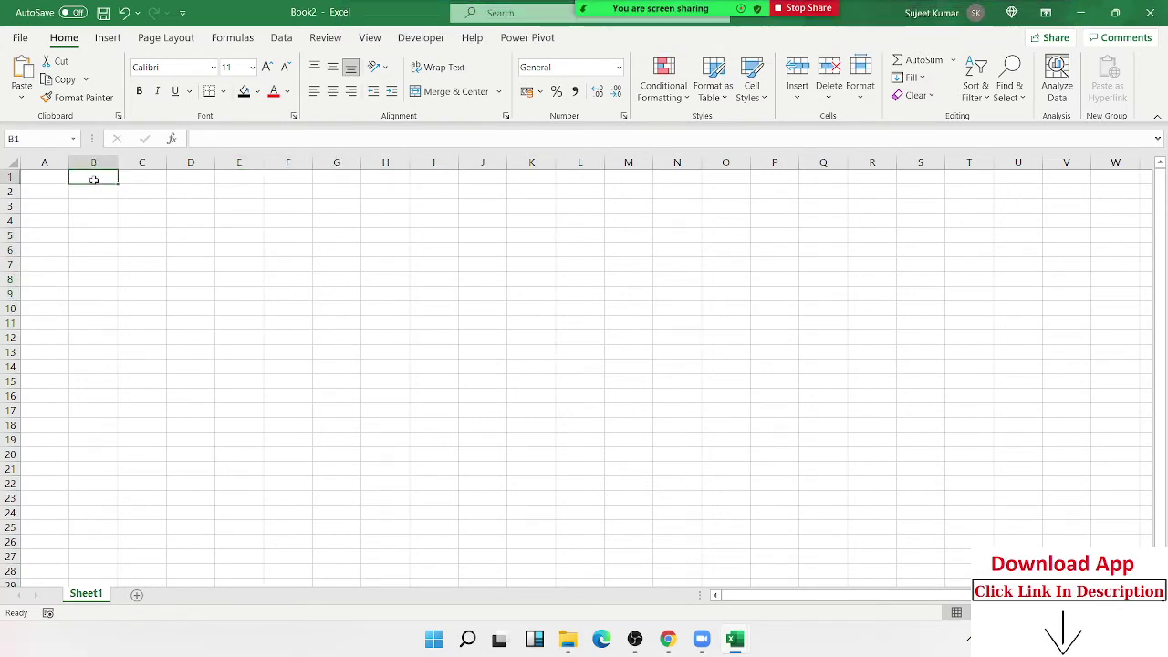
click(20, 40)
click(17, 38)
click(17, 42)
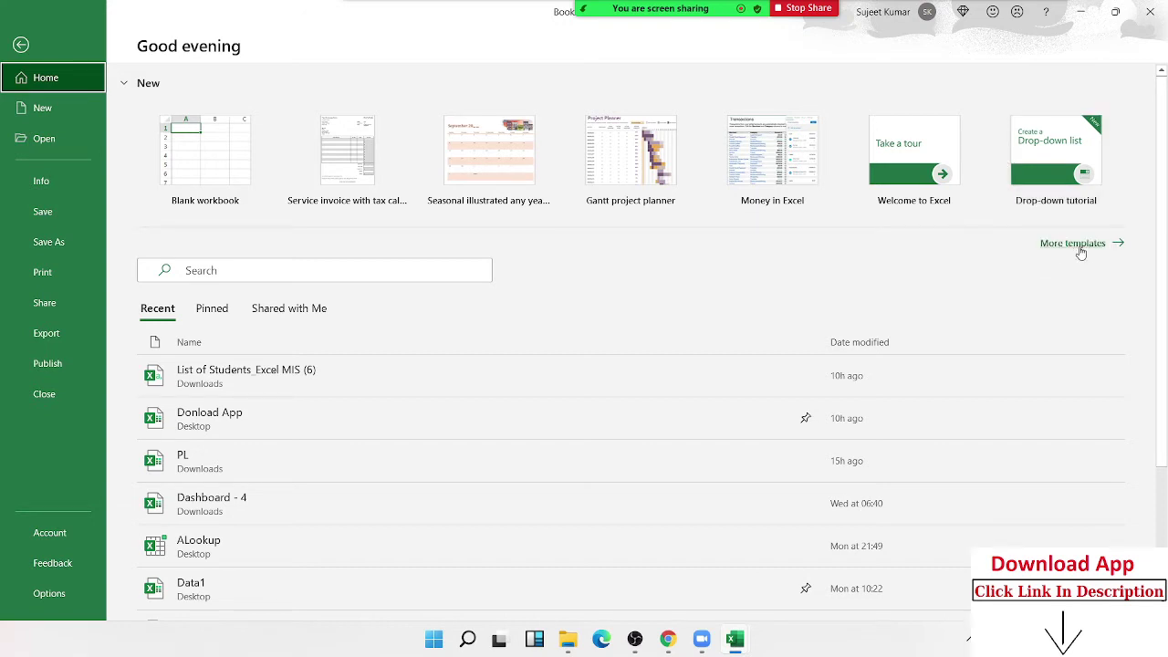
click(1111, 248)
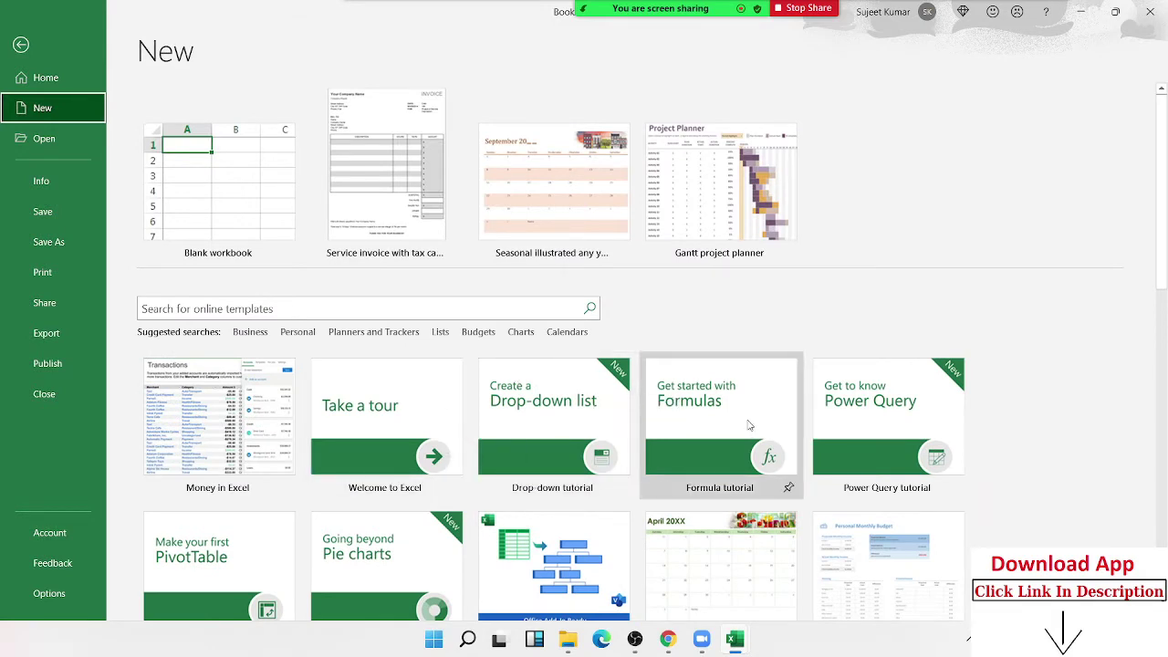
scroll(843, 446, down, 1)
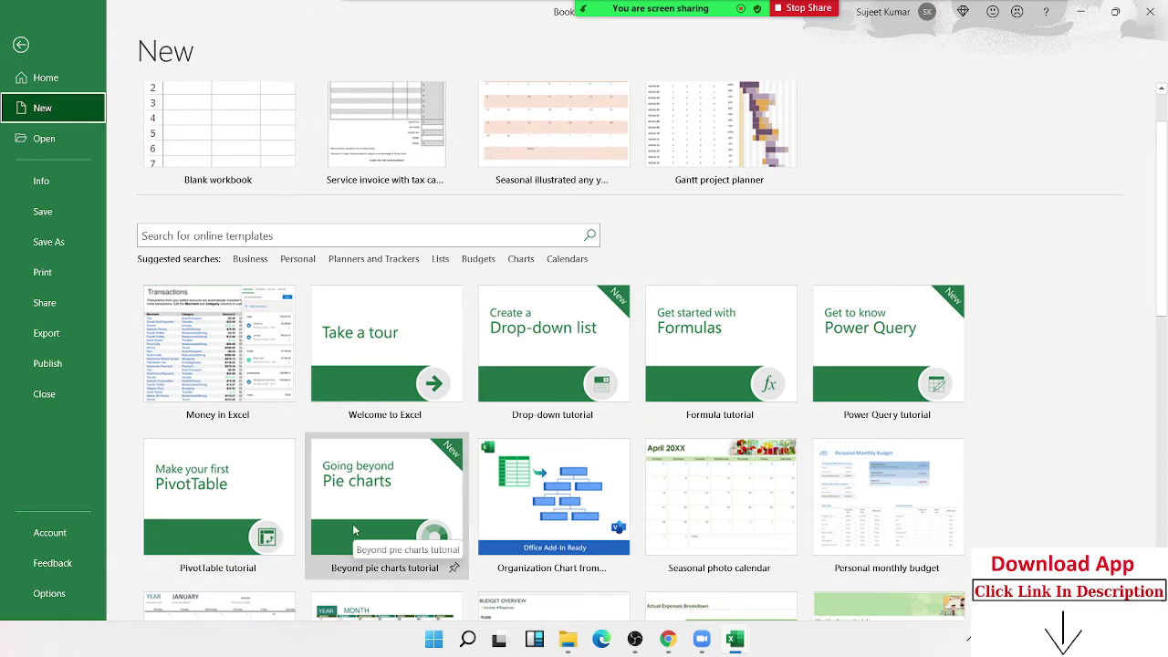
scroll(250, 479, up, 1)
click(75, 84)
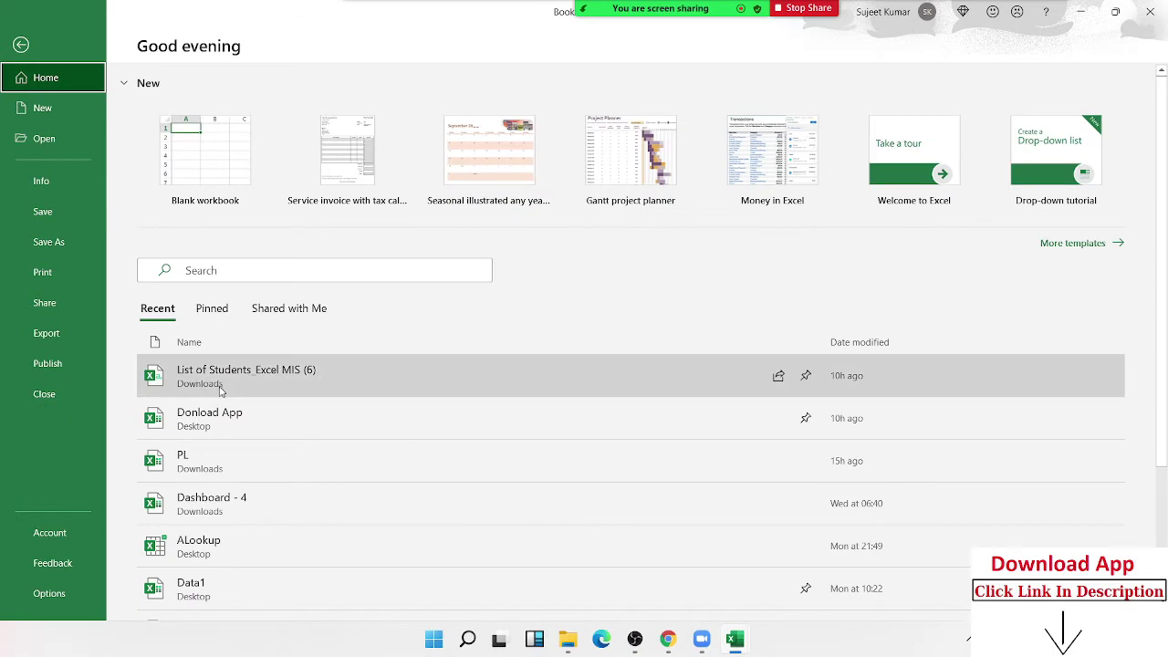
Scroll through the Home page's Recent workbooks list to locate Dashboard - 4.
scroll(219, 401, down, 3)
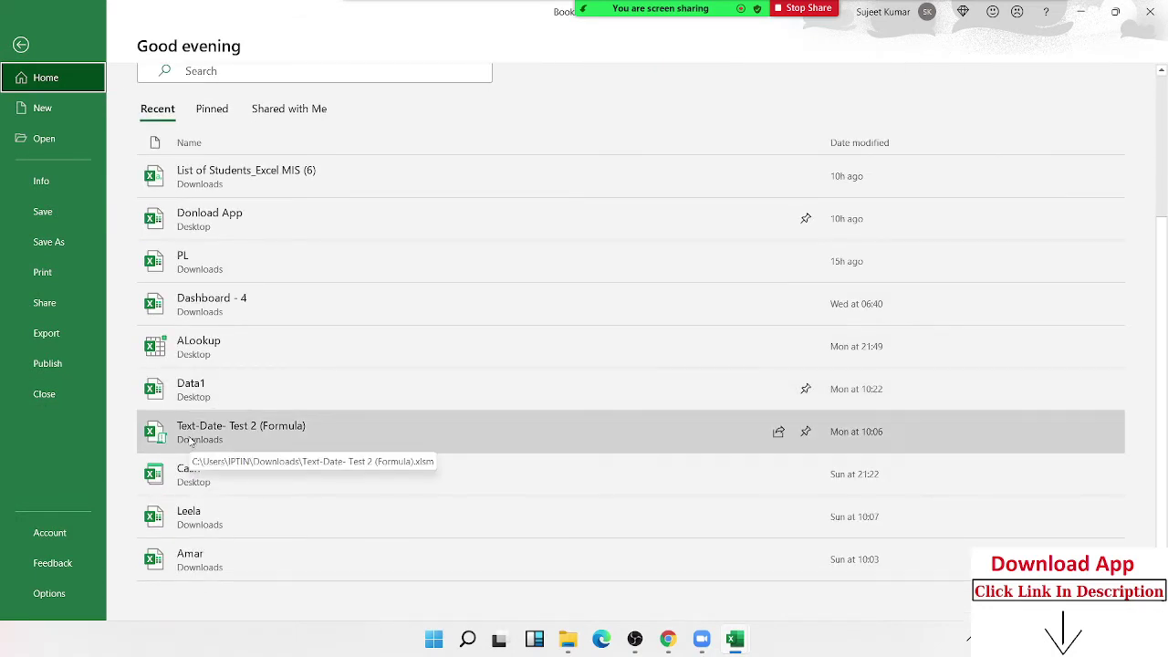
scroll(190, 438, up, 2)
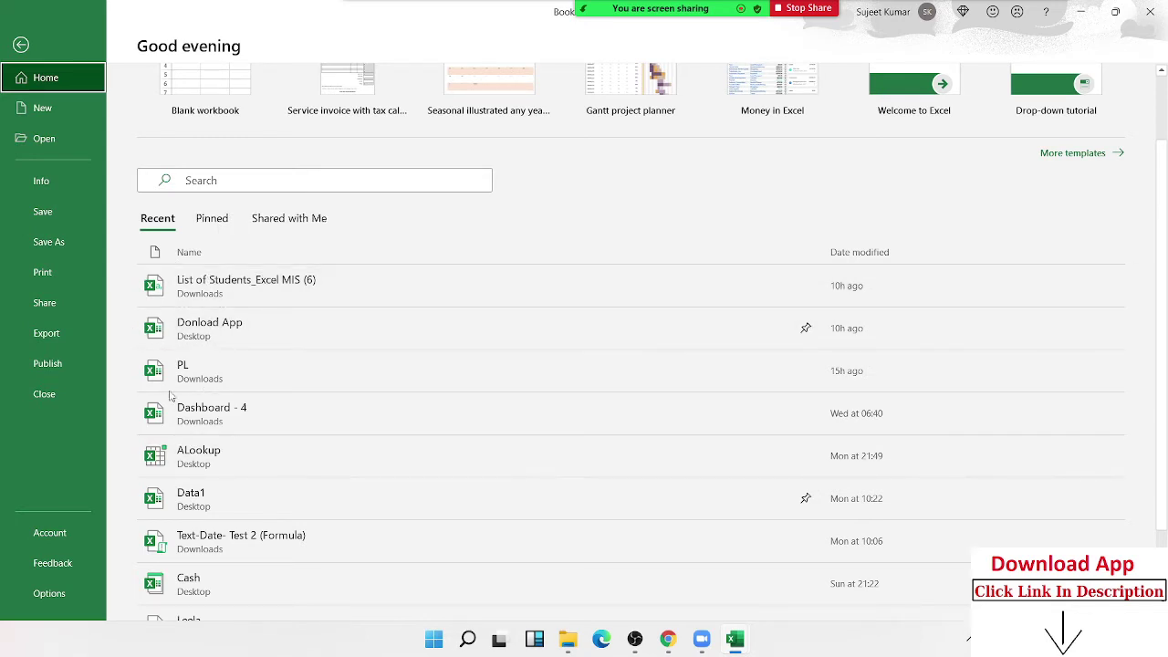
scroll(261, 477, down, 2)
scroll(237, 498, down, 1)
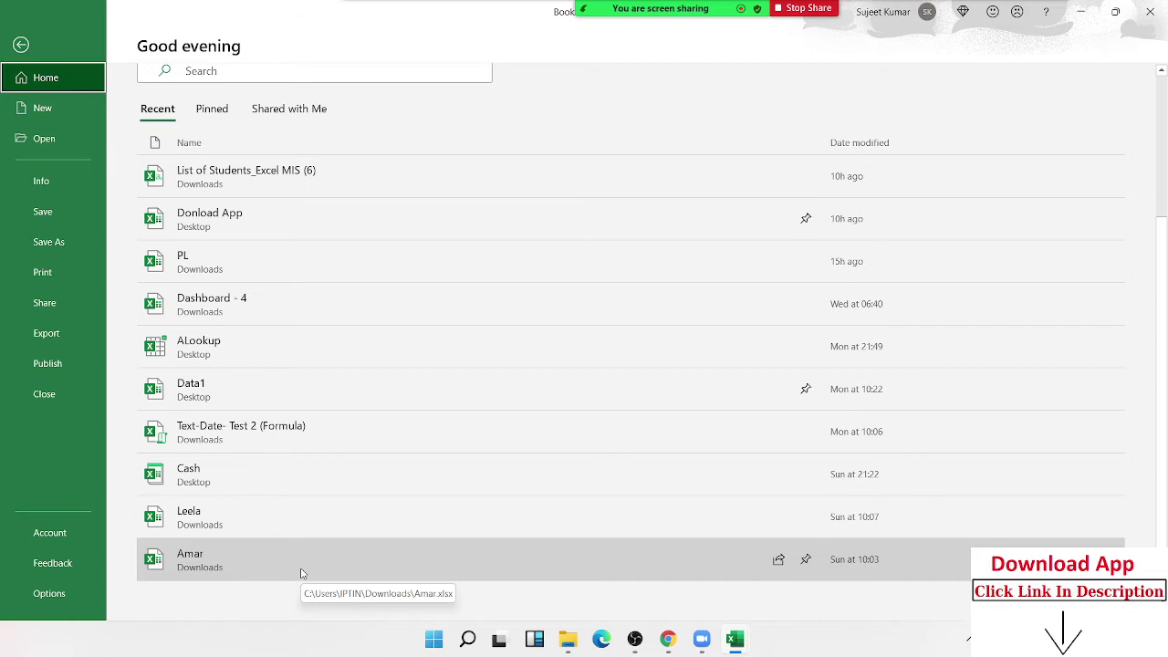
scroll(302, 573, up, 2)
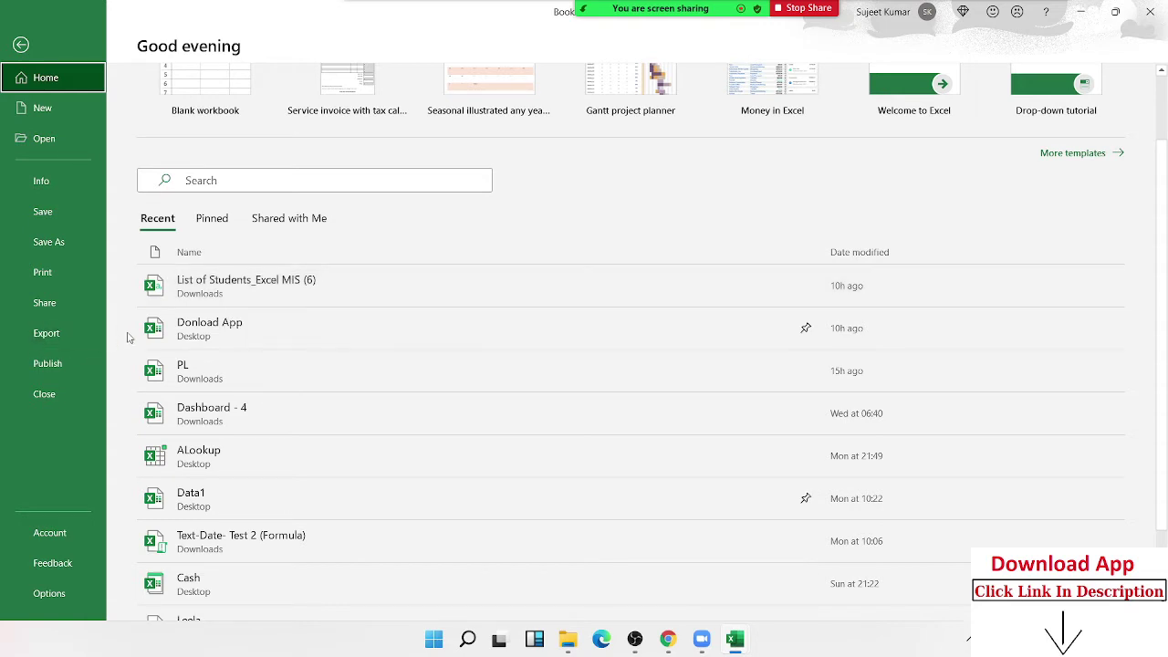
scroll(171, 388, down, 2)
scroll(171, 457, down, 1)
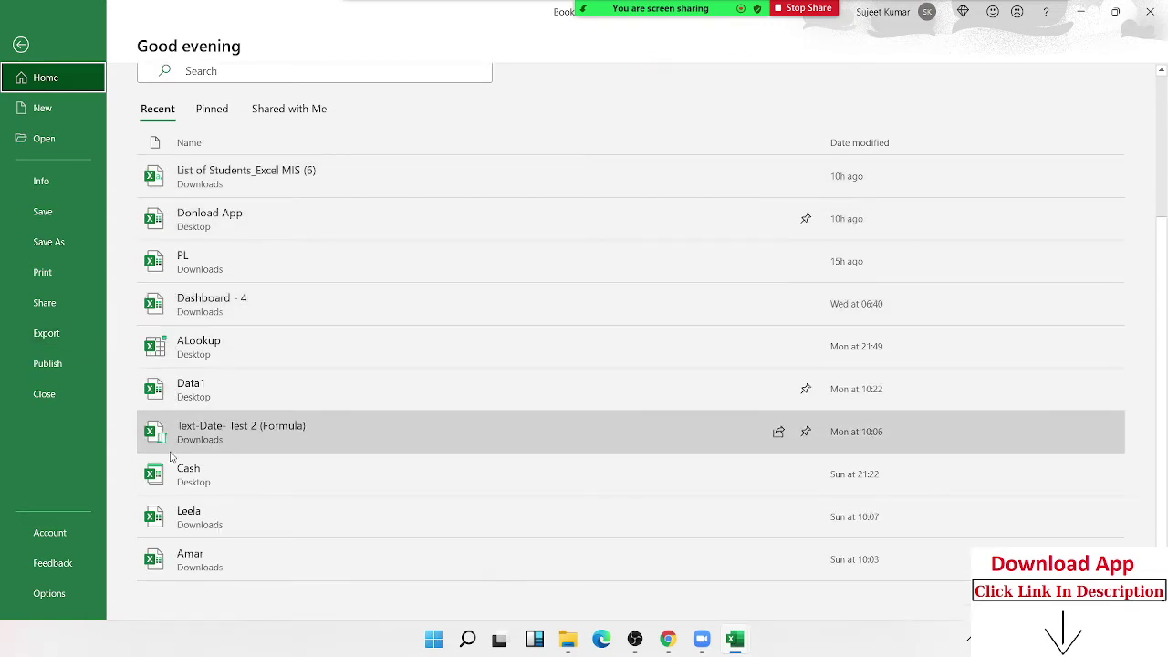
scroll(170, 456, up, 5)
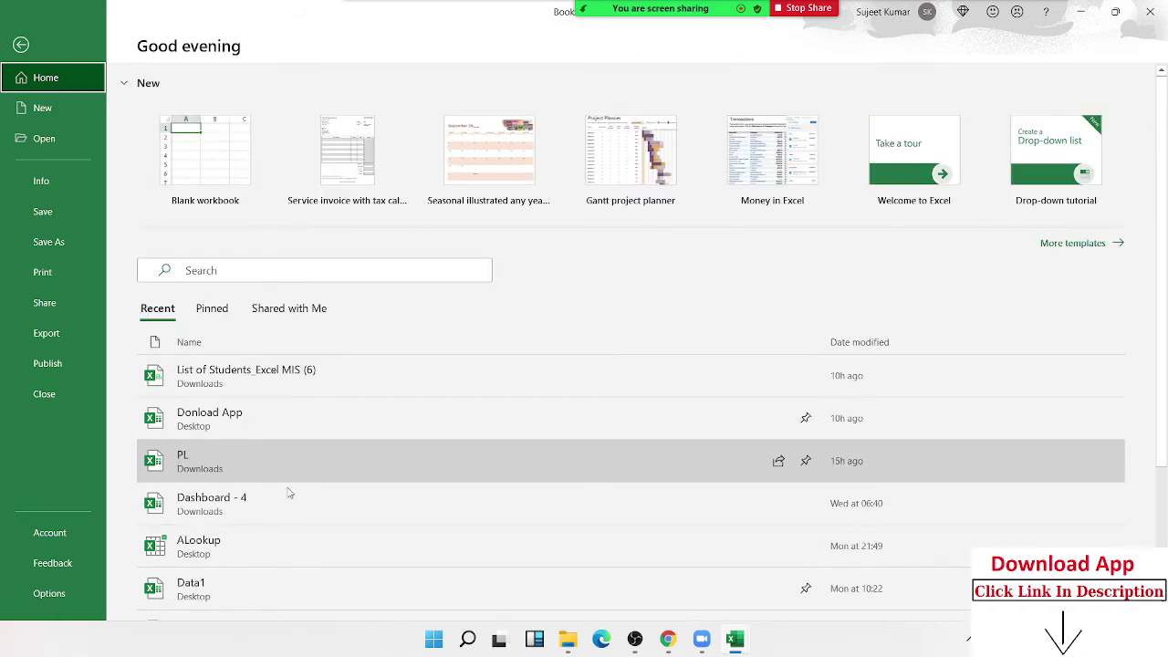
scroll(325, 490, down, 1)
scroll(334, 509, down, 3)
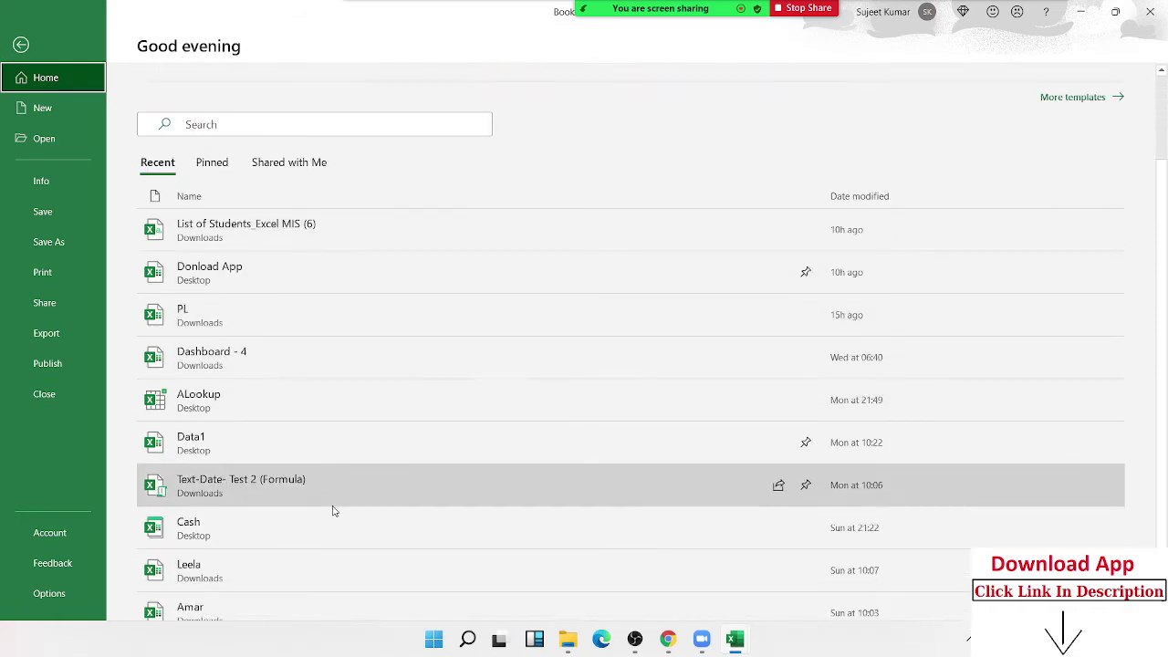
scroll(334, 508, down, 1)
scroll(333, 504, up, 1)
scroll(333, 488, up, 2)
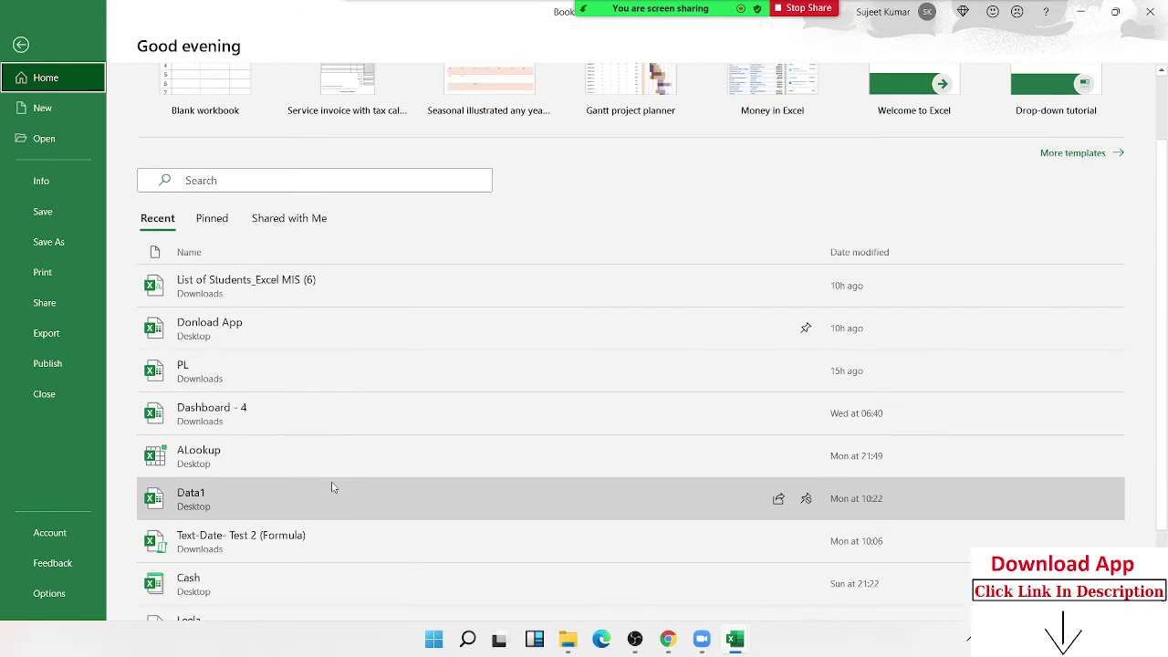
scroll(333, 488, up, 1)
scroll(333, 488, up, 1)
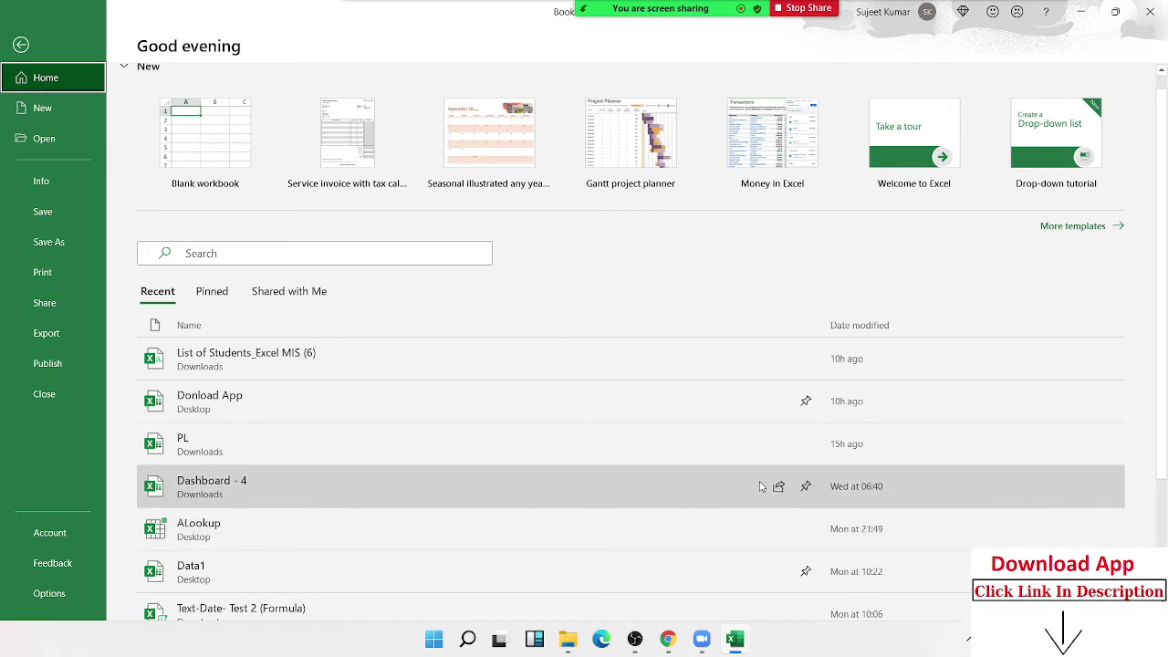
Pin the Dashboard - 4 workbook in the Recent list.
click(807, 490)
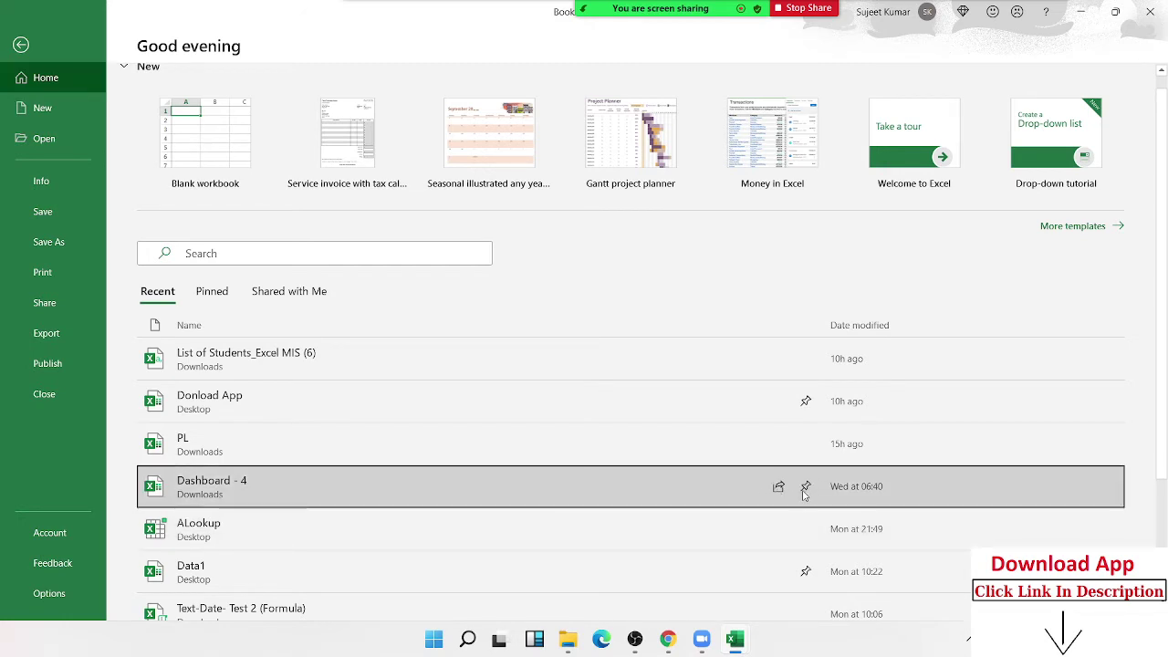
scroll(480, 487, down, 2)
scroll(356, 456, up, 2)
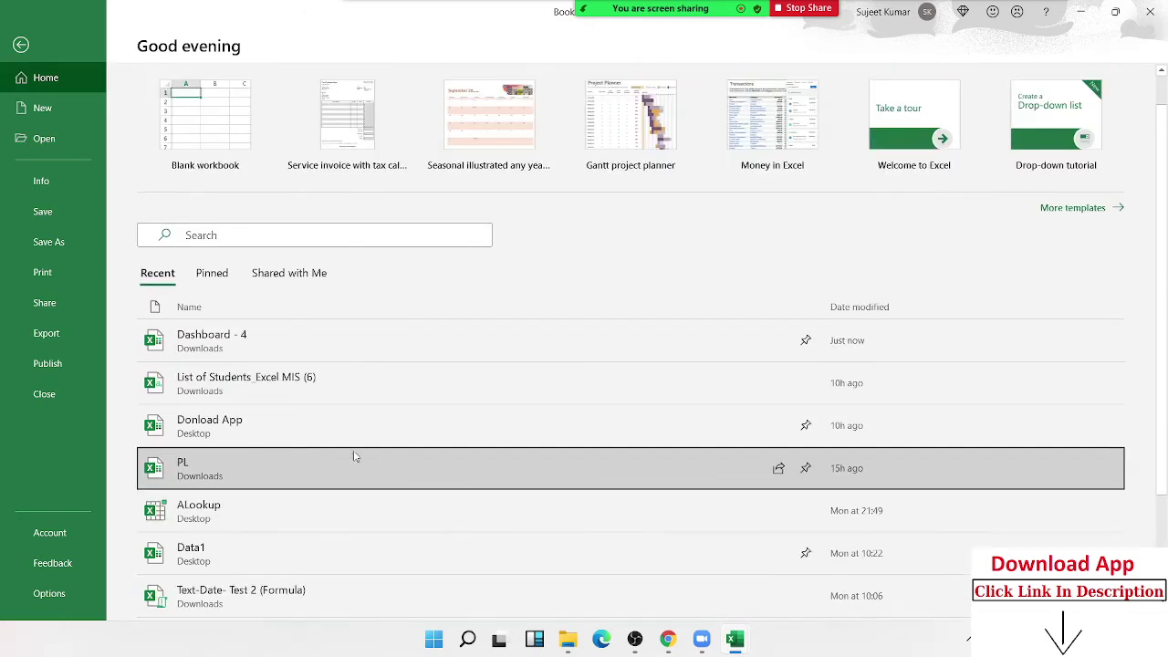
Switch to the Pinned list, briefly back to Recent, then Pinned again.
click(219, 277)
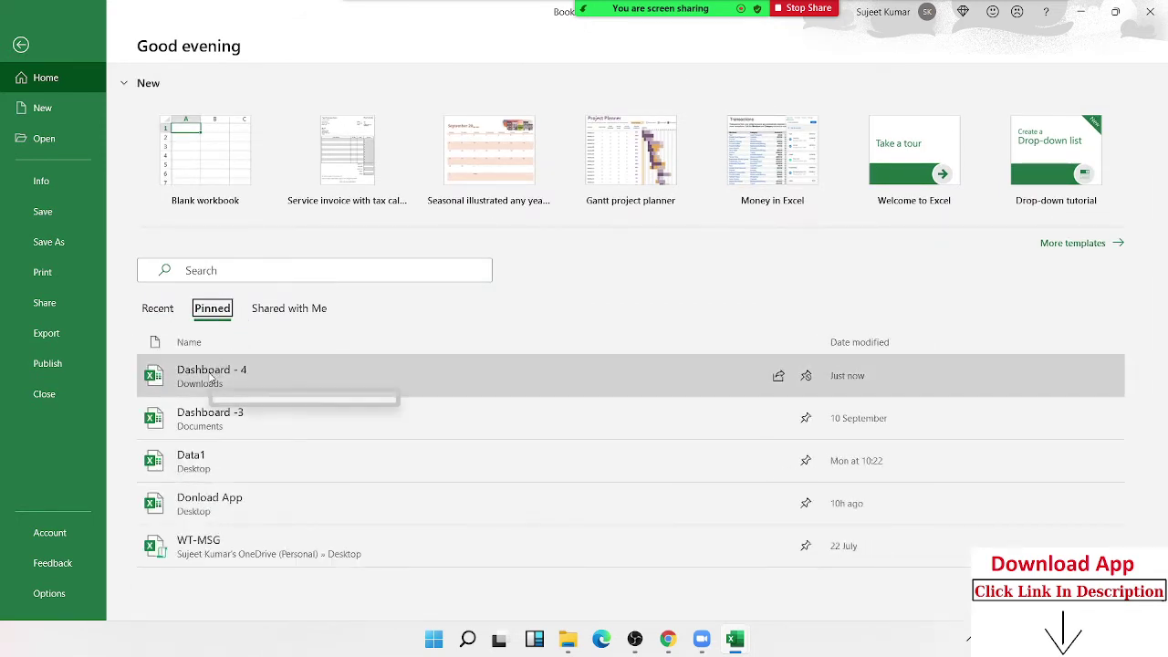
mouse_move(212, 375)
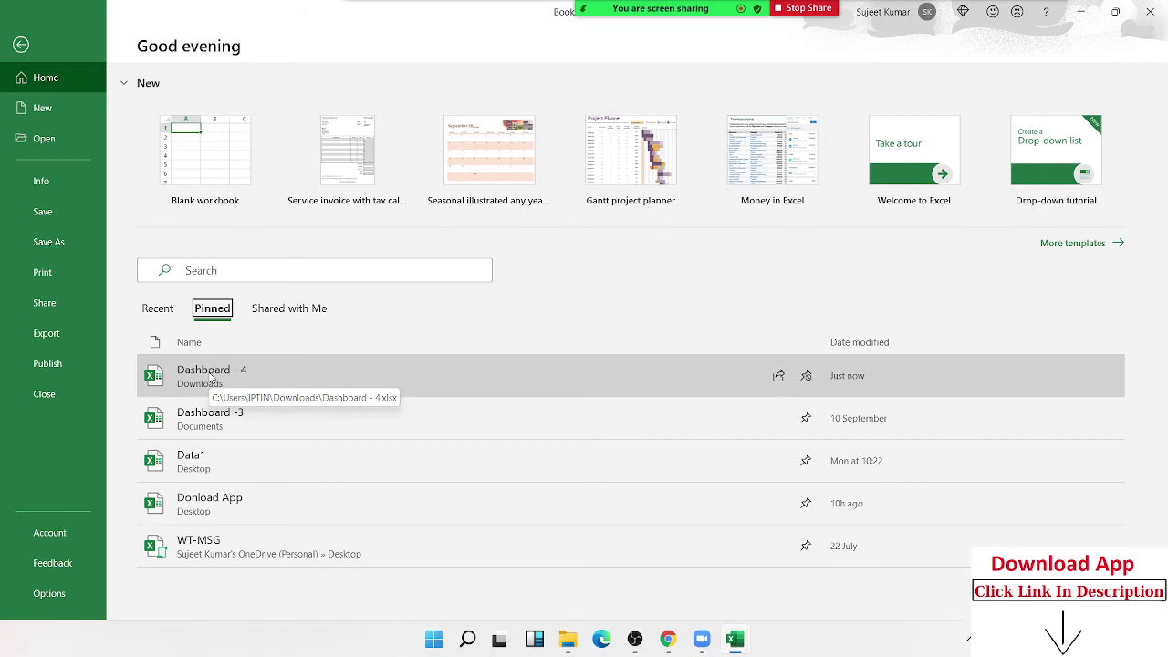
key(Left)
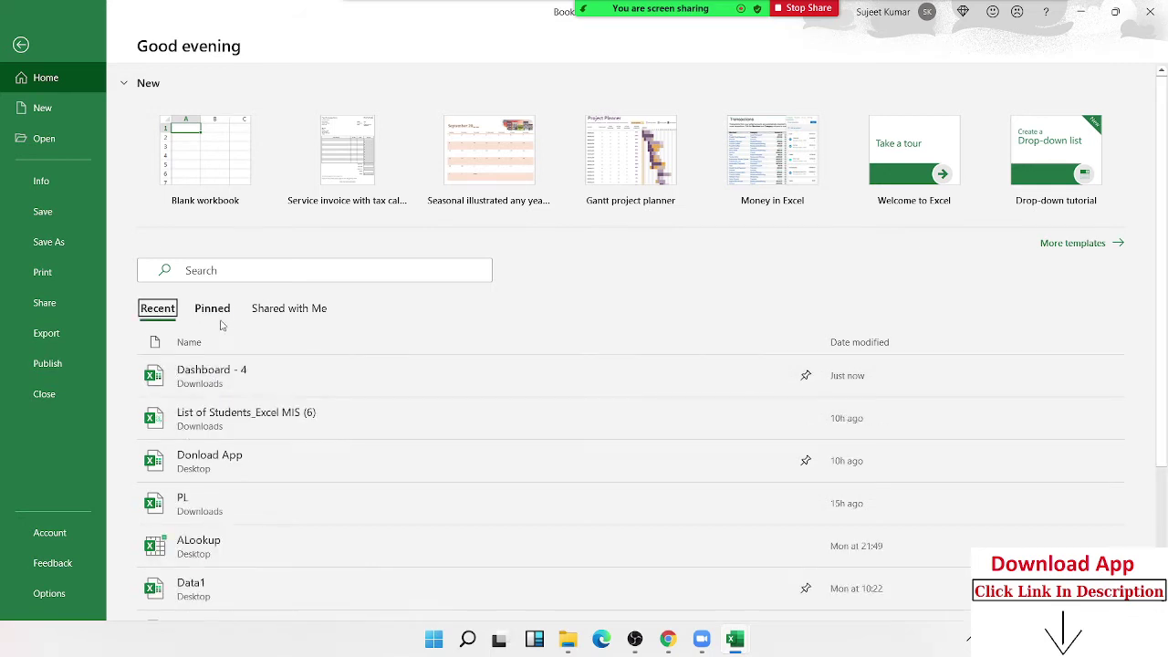
click(208, 312)
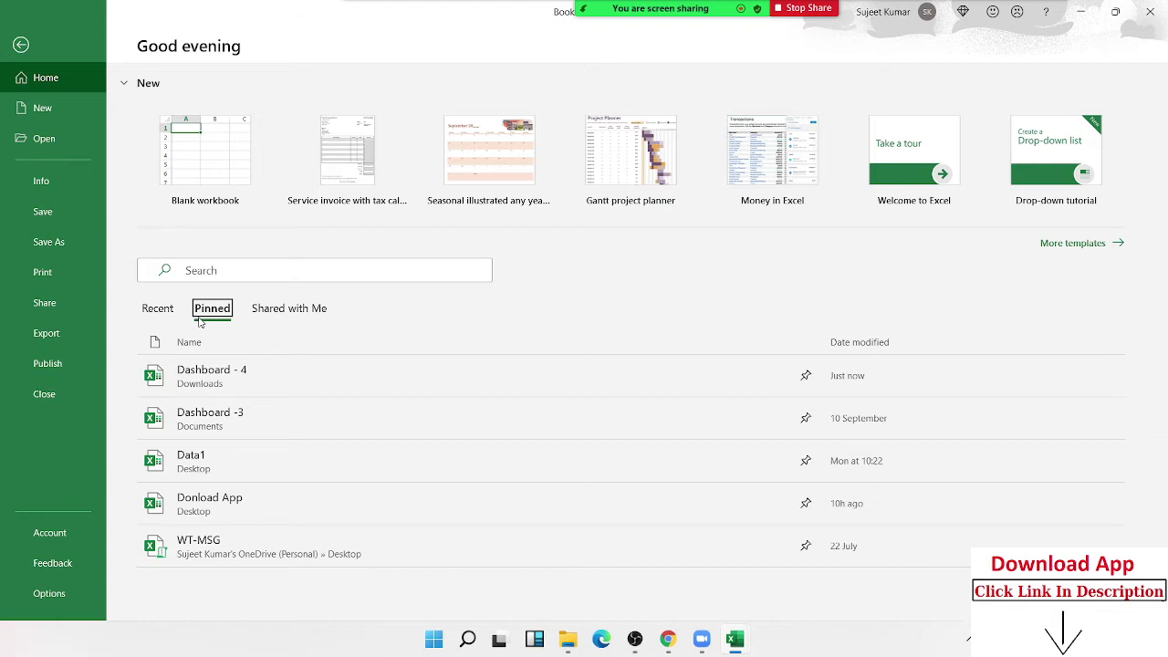
Browse the New page's templates, such as Gantt project planner and Money in Excel, then focus the online template search.
click(77, 111)
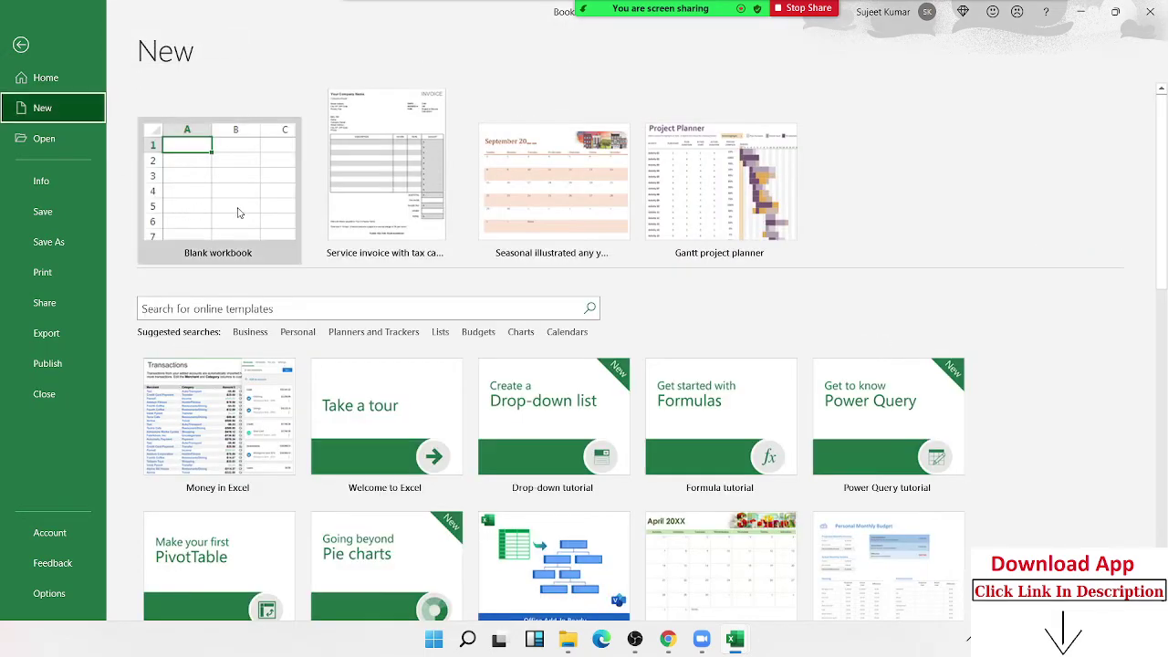
scroll(443, 456, down, 2)
scroll(448, 480, down, 3)
scroll(448, 480, down, 2)
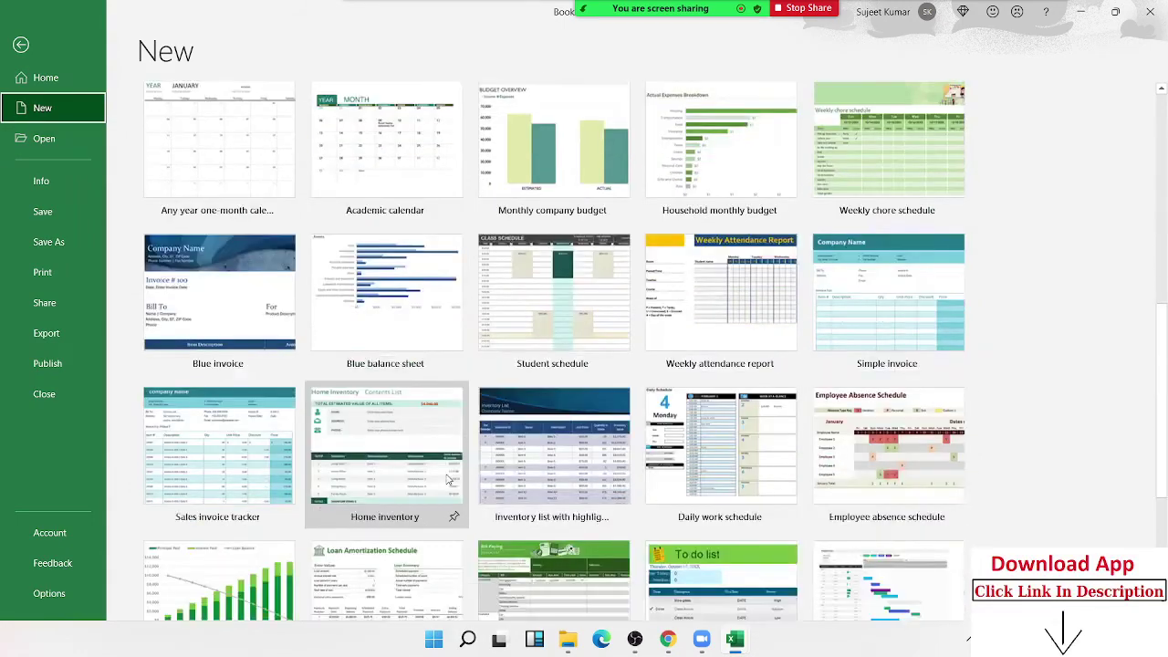
scroll(448, 480, down, 2)
scroll(450, 477, down, 3)
scroll(453, 475, up, 2)
scroll(453, 474, up, 3)
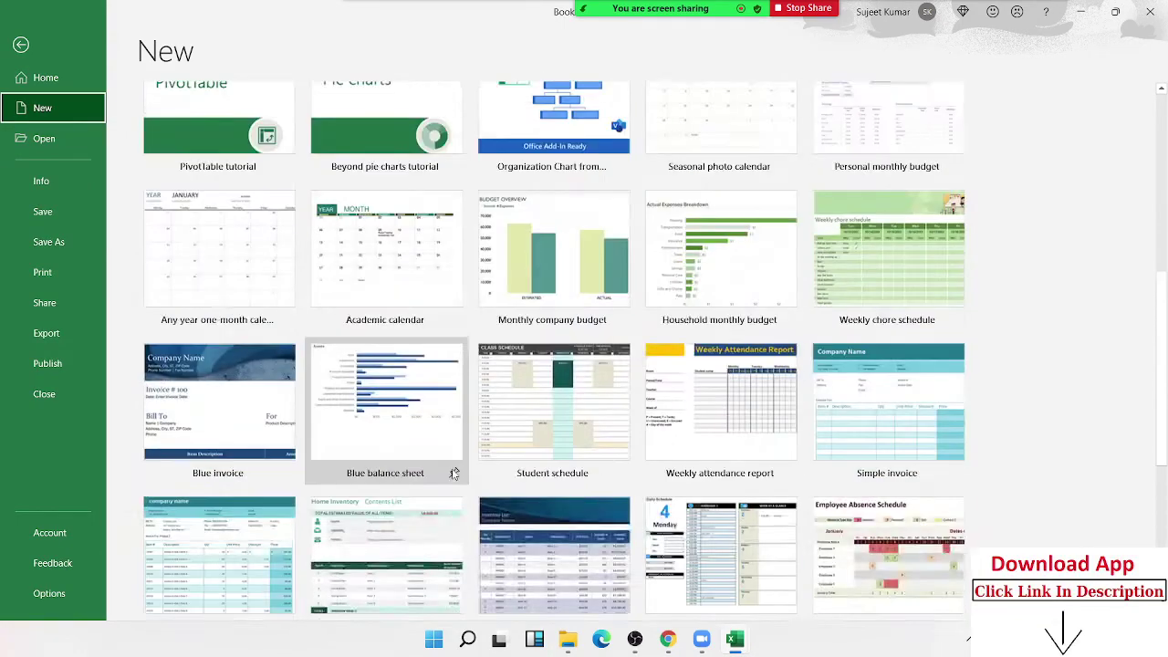
scroll(452, 474, up, 2)
scroll(452, 475, up, 2)
scroll(452, 474, up, 1)
scroll(453, 474, up, 1)
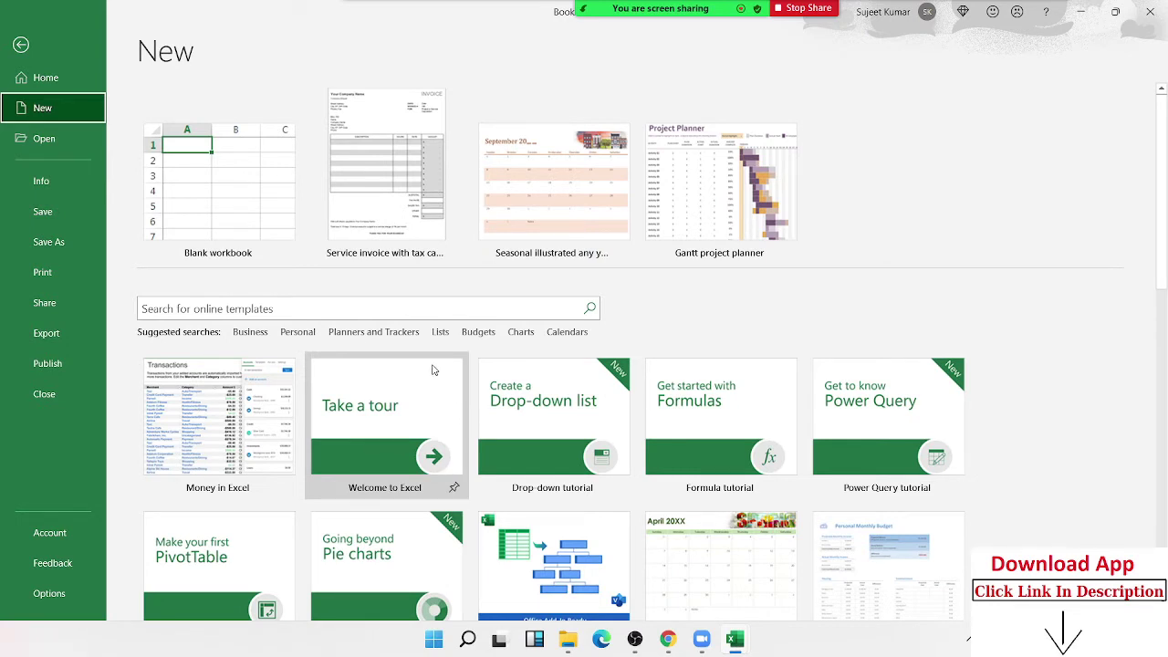
click(392, 302)
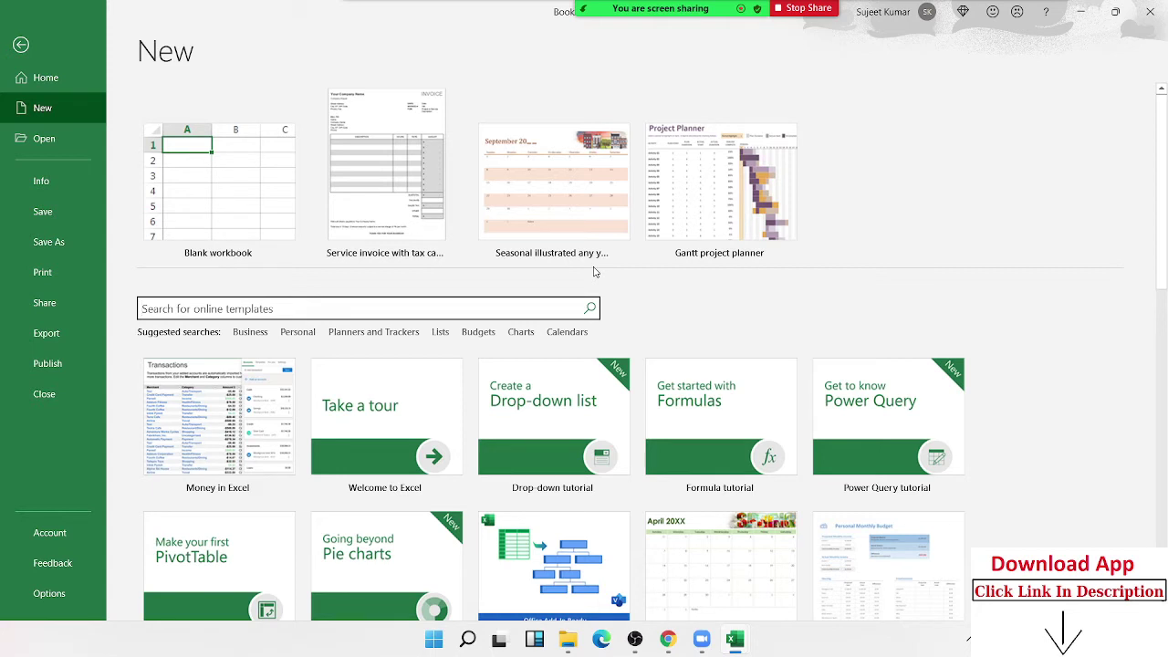
Search online templates for 'sheet' and preview the Blue balance sheet template.
text(s)
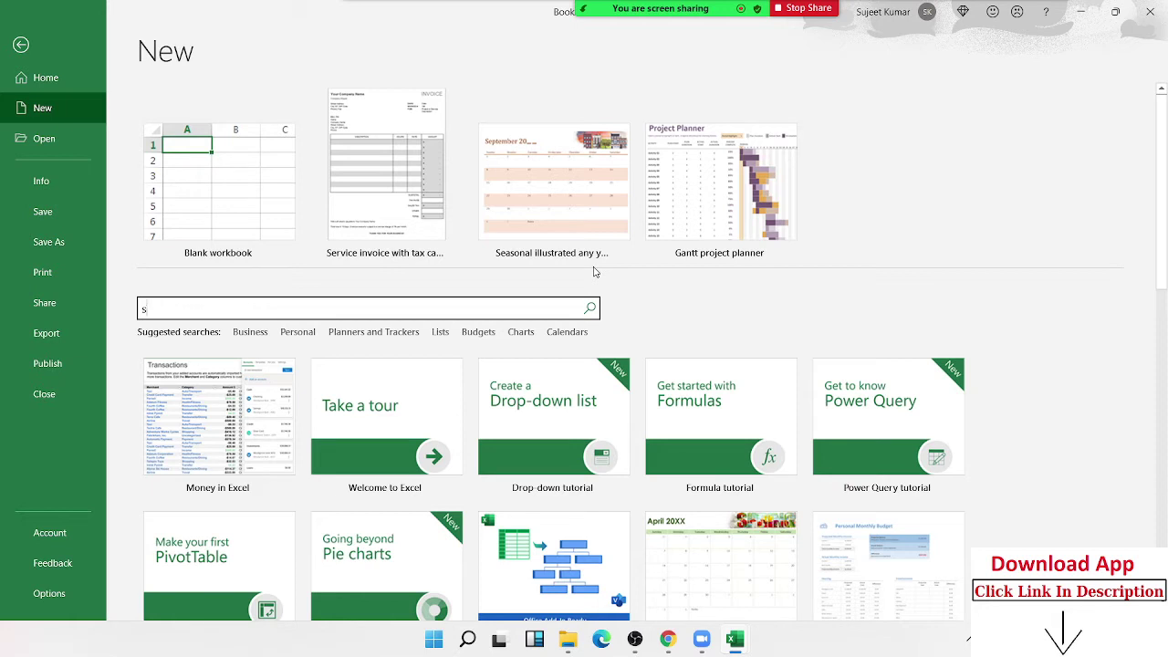
text(heet)
key(Return)
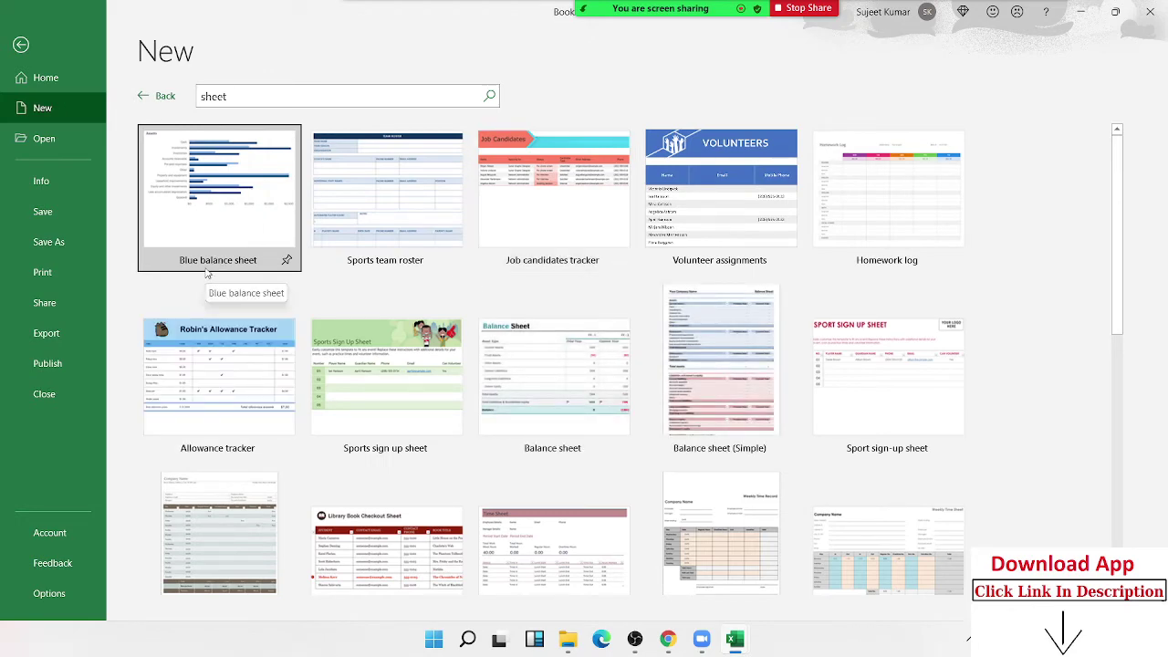
scroll(369, 497, down, 1)
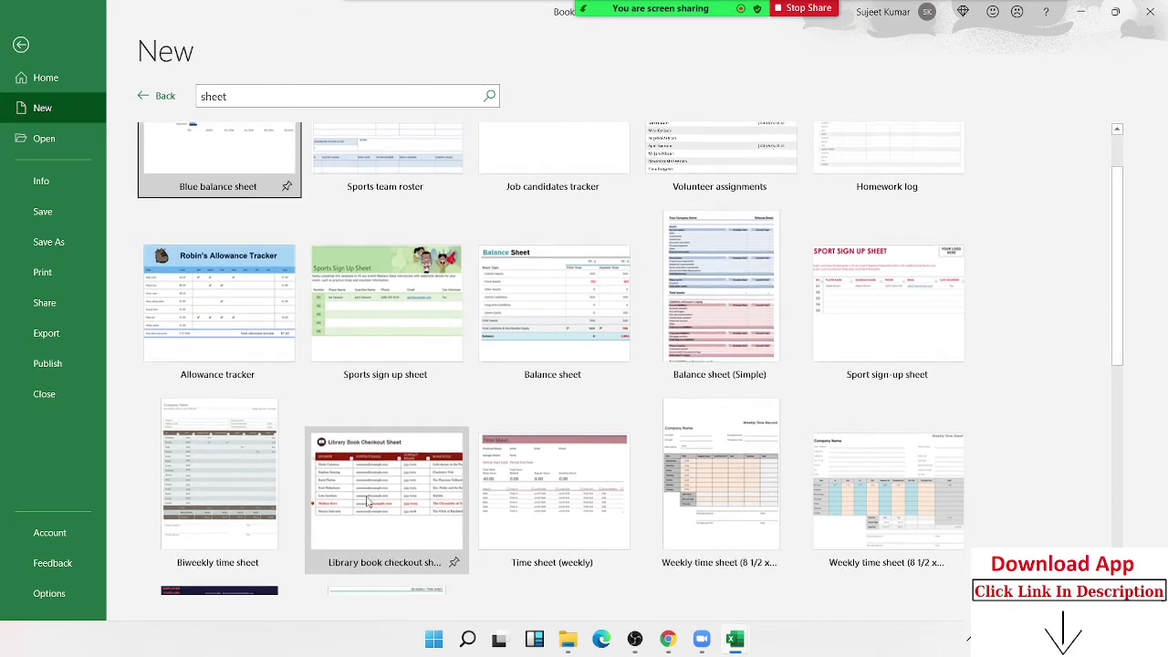
scroll(369, 502, down, 1)
scroll(369, 502, up, 3)
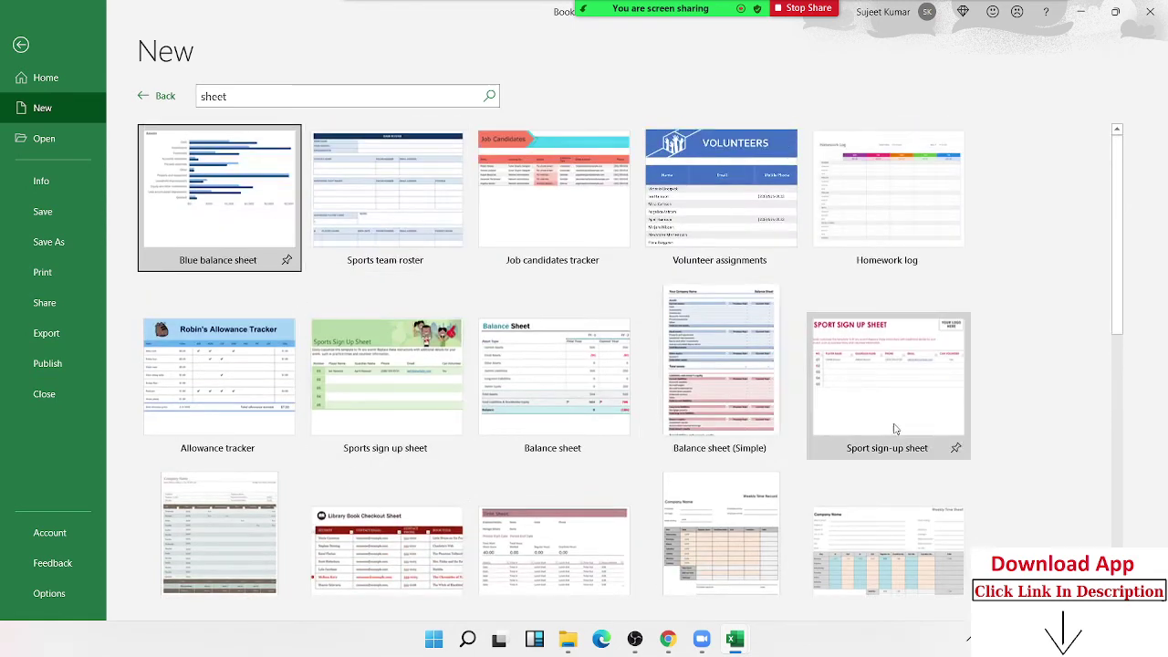
key(Return)
Create a Blue balance sheet workbook and look through its Summary, Assets and Liabilities sheets.
click(680, 381)
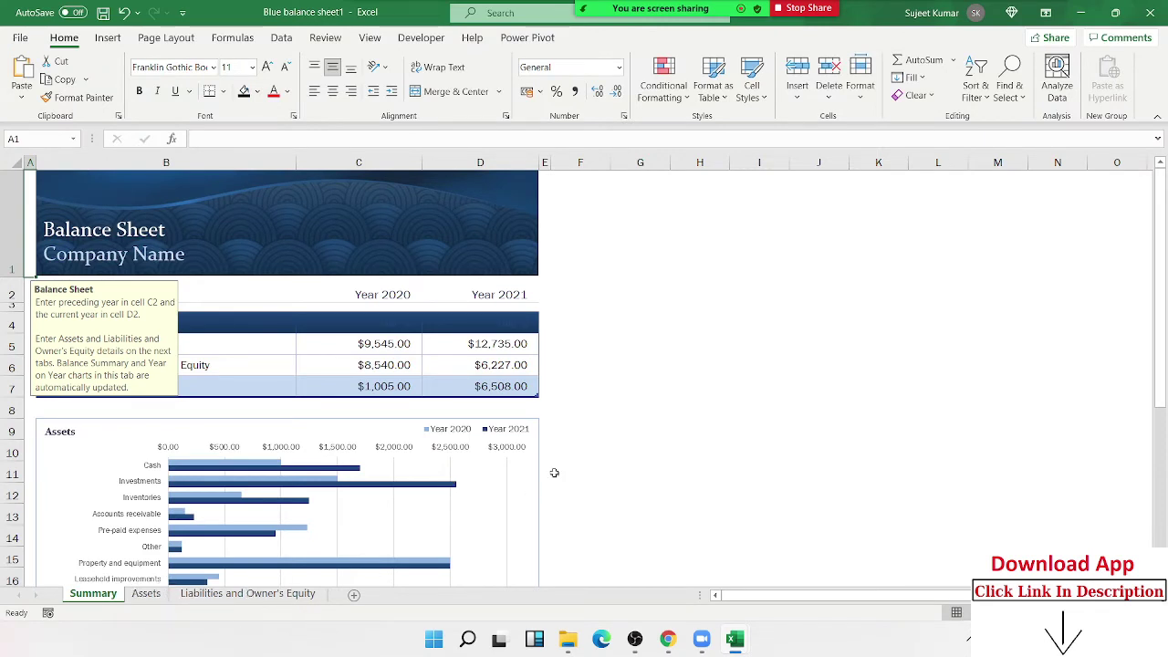
click(650, 450)
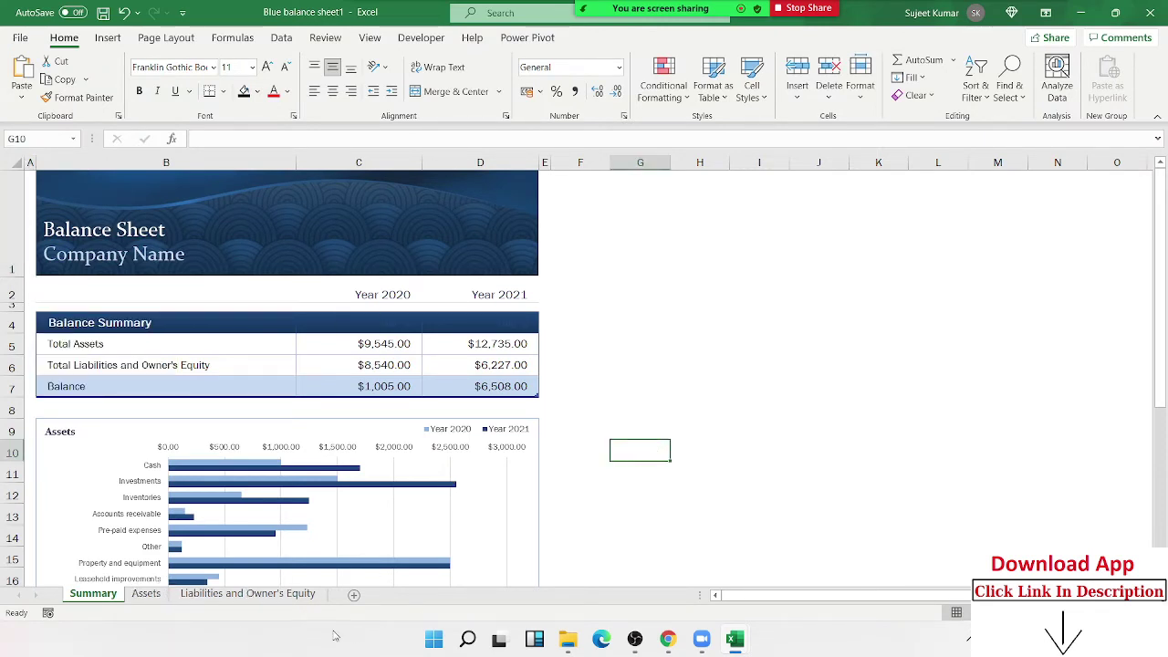
click(146, 594)
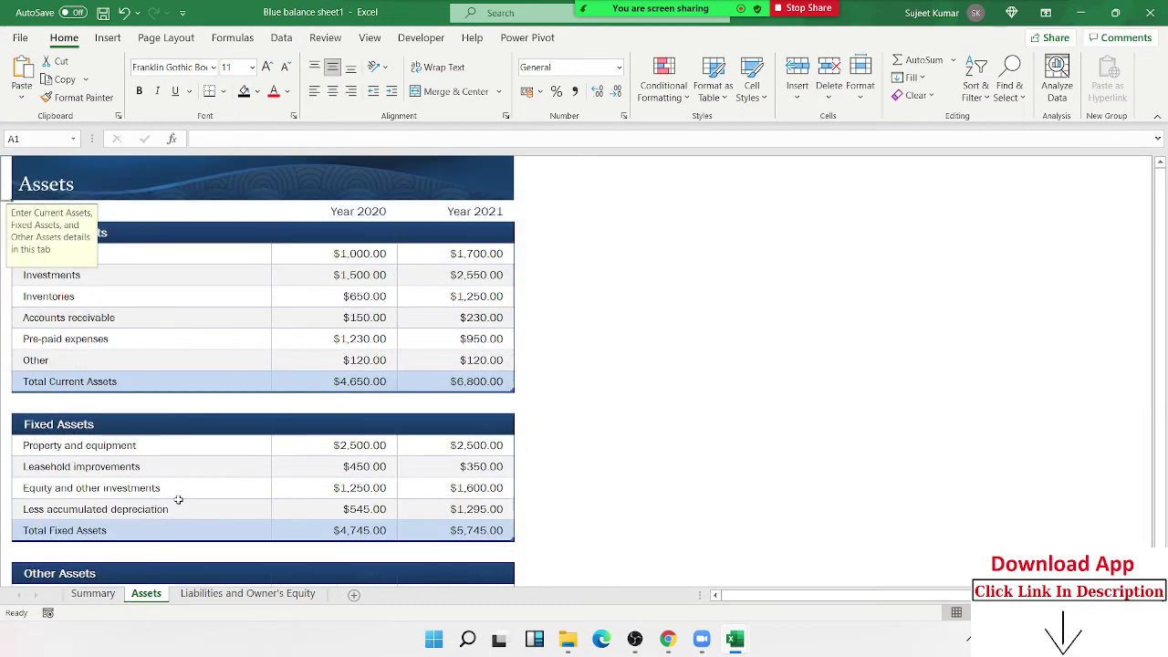
click(219, 594)
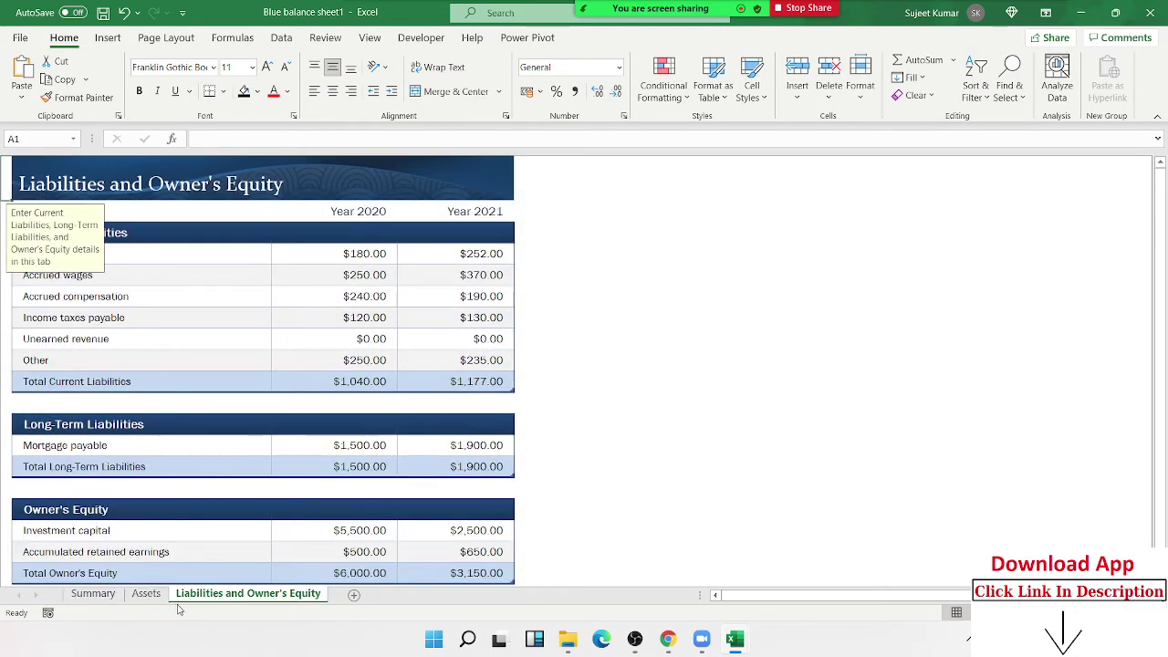
click(95, 594)
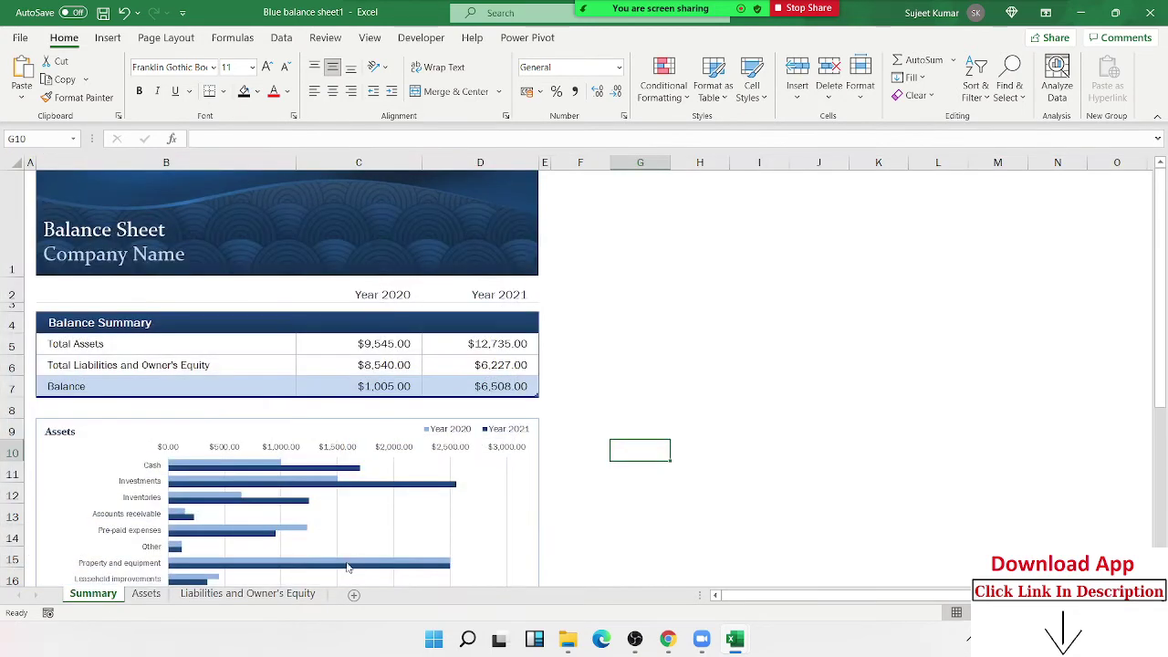
scroll(413, 473, down, 4)
scroll(415, 475, down, 2)
scroll(418, 488, down, 2)
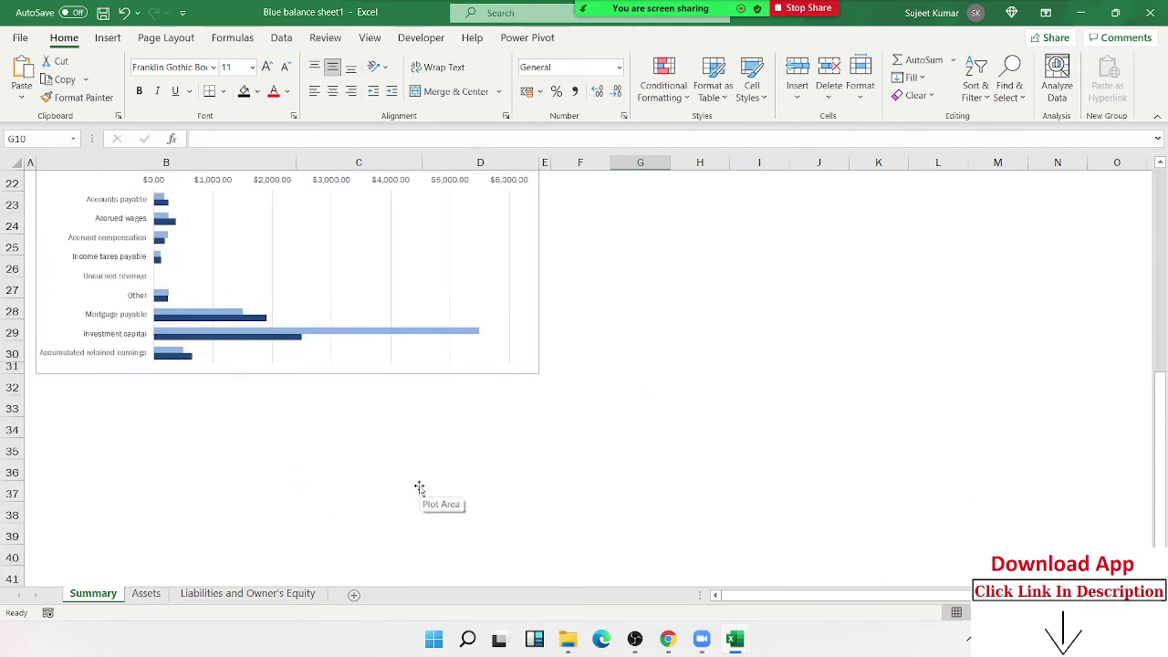
scroll(419, 488, up, 4)
scroll(419, 488, up, 4)
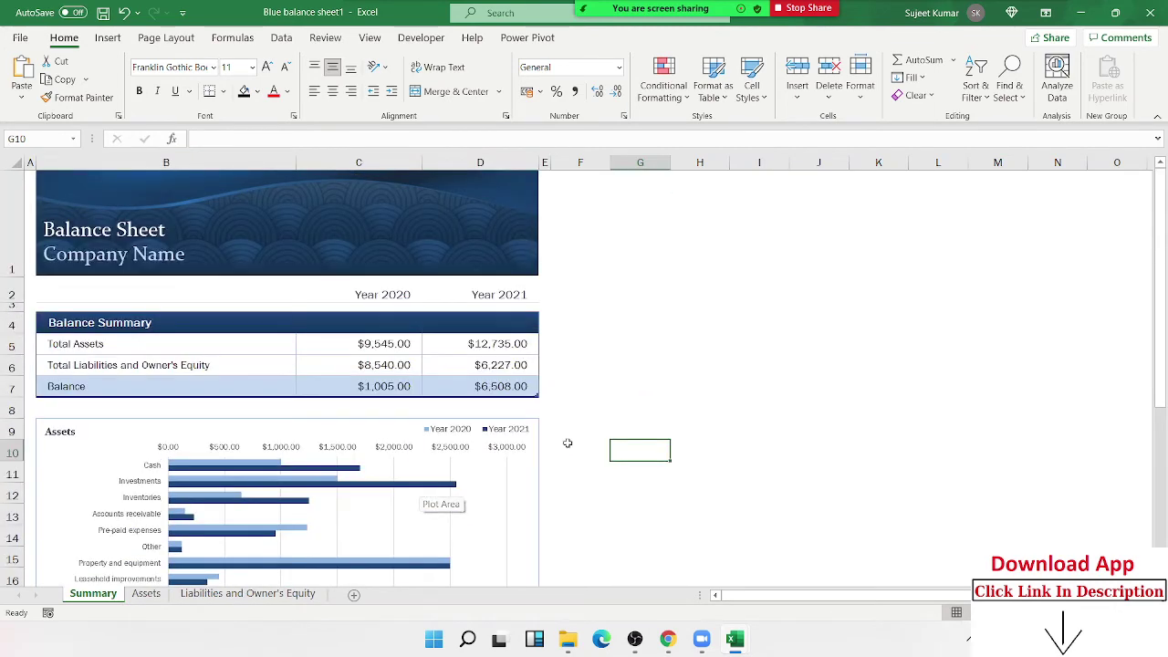
Close Blue balance sheet1 without saving and return to Excel's Home page.
click(1131, 12)
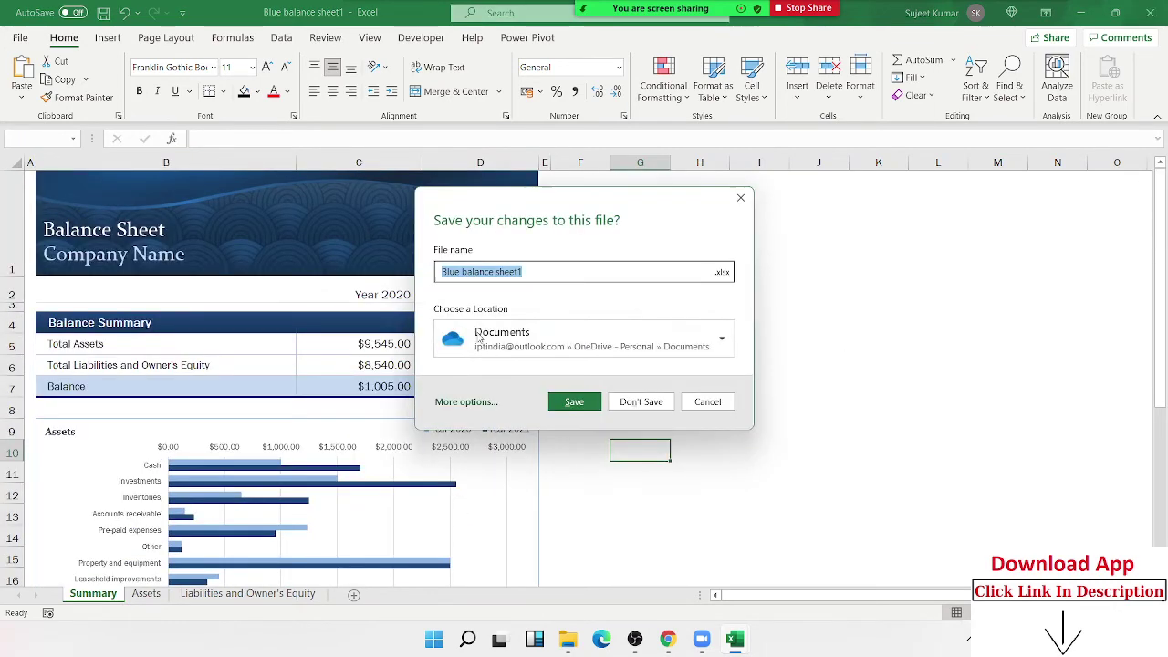
click(627, 402)
click(20, 39)
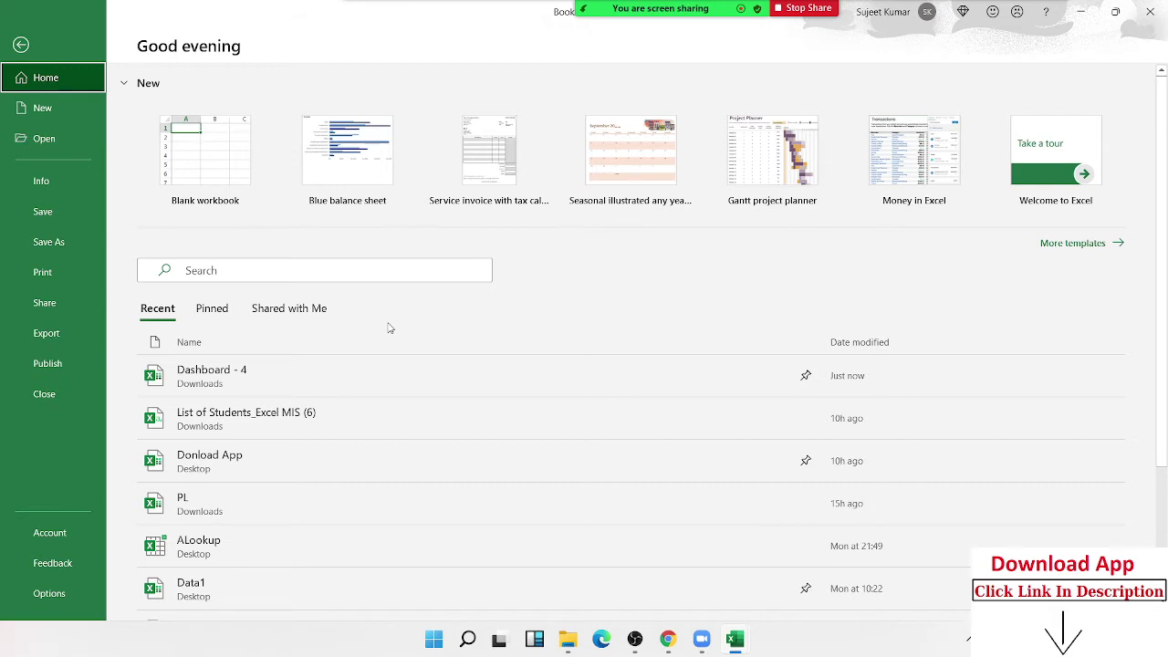
Create a new workbook from the Seasonal photo calendar template on the New page.
click(51, 116)
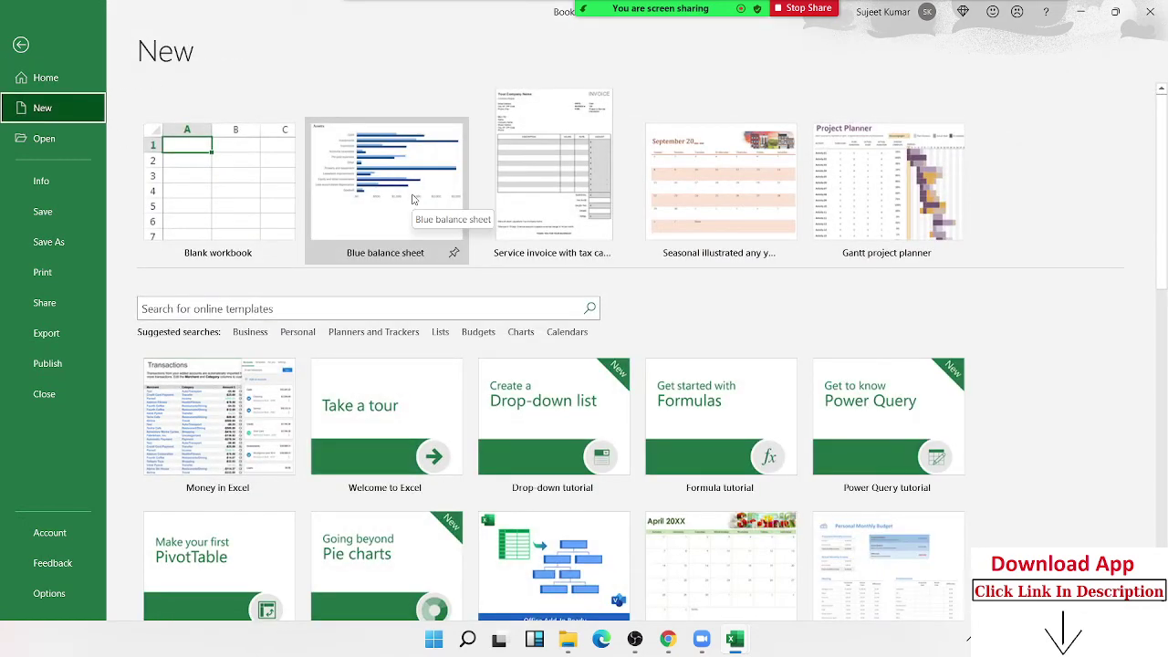
scroll(862, 529, down, 1)
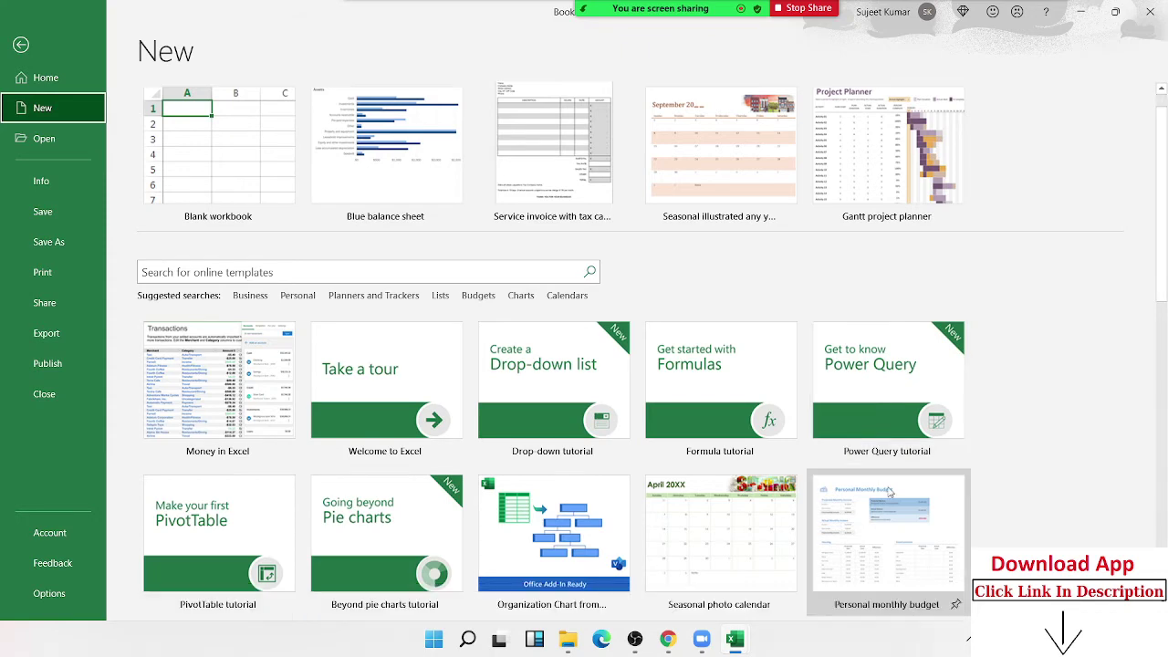
scroll(856, 538, down, 3)
scroll(726, 438, down, 1)
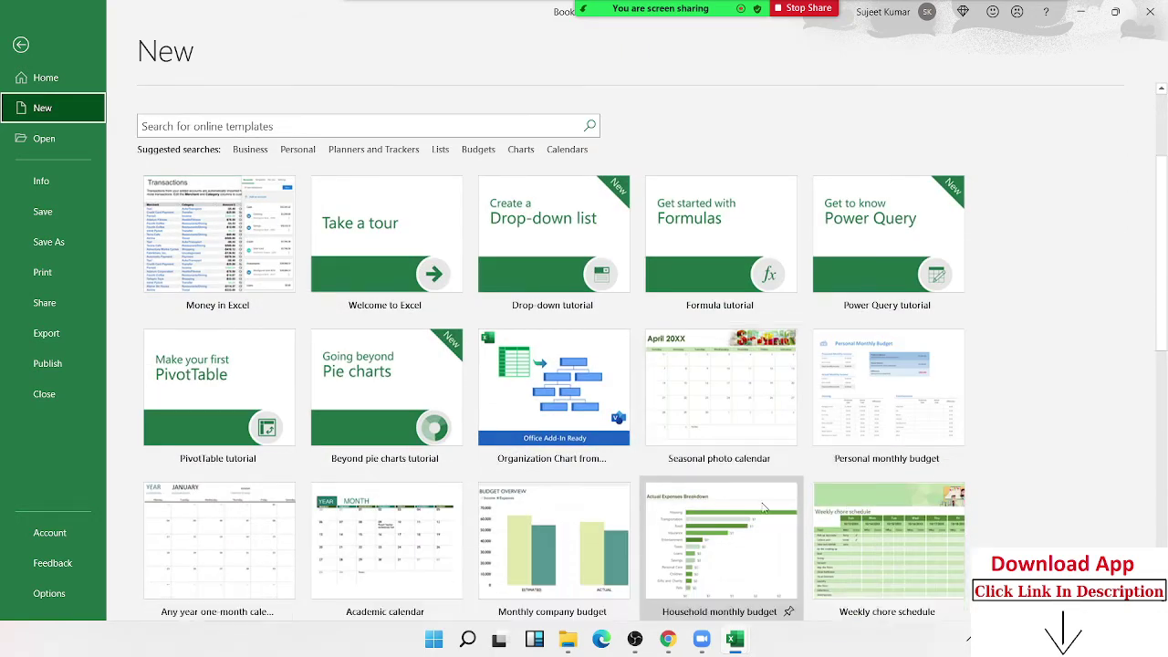
click(730, 408)
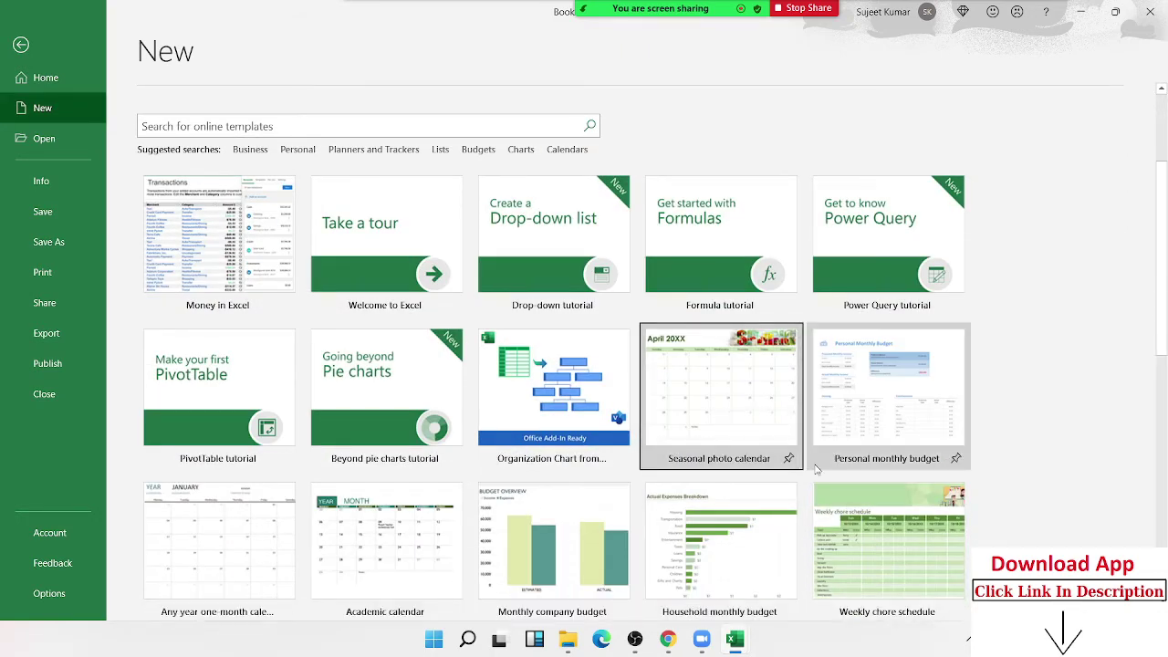
click(694, 394)
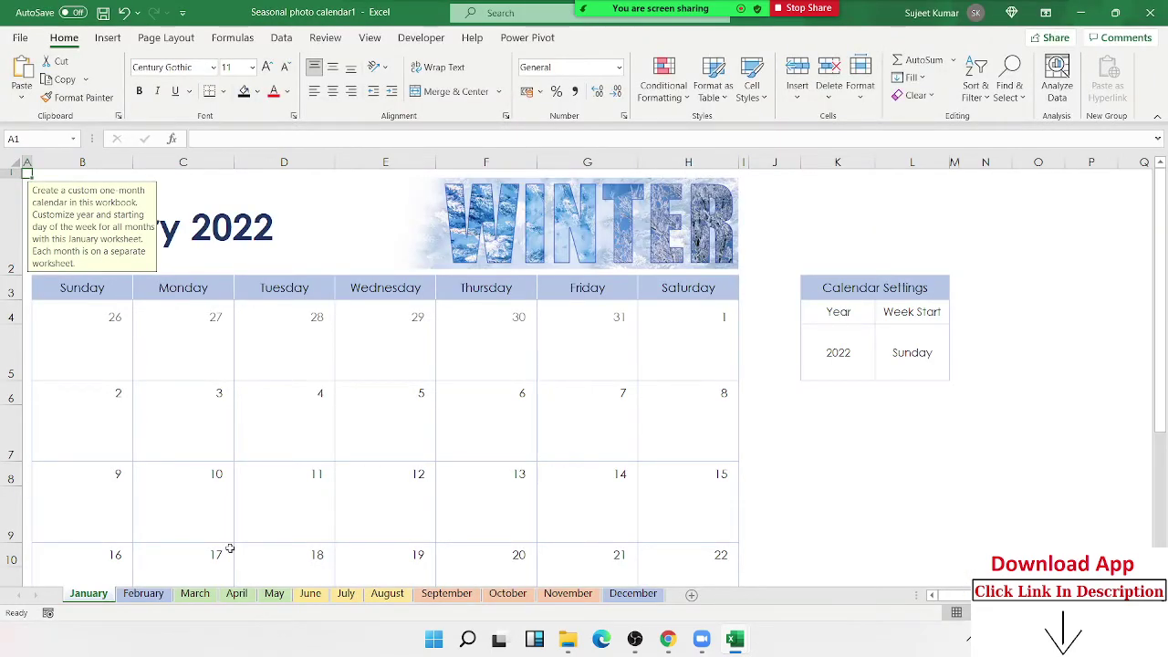
Set the calendar year in cell K5 to 2021.
click(817, 353)
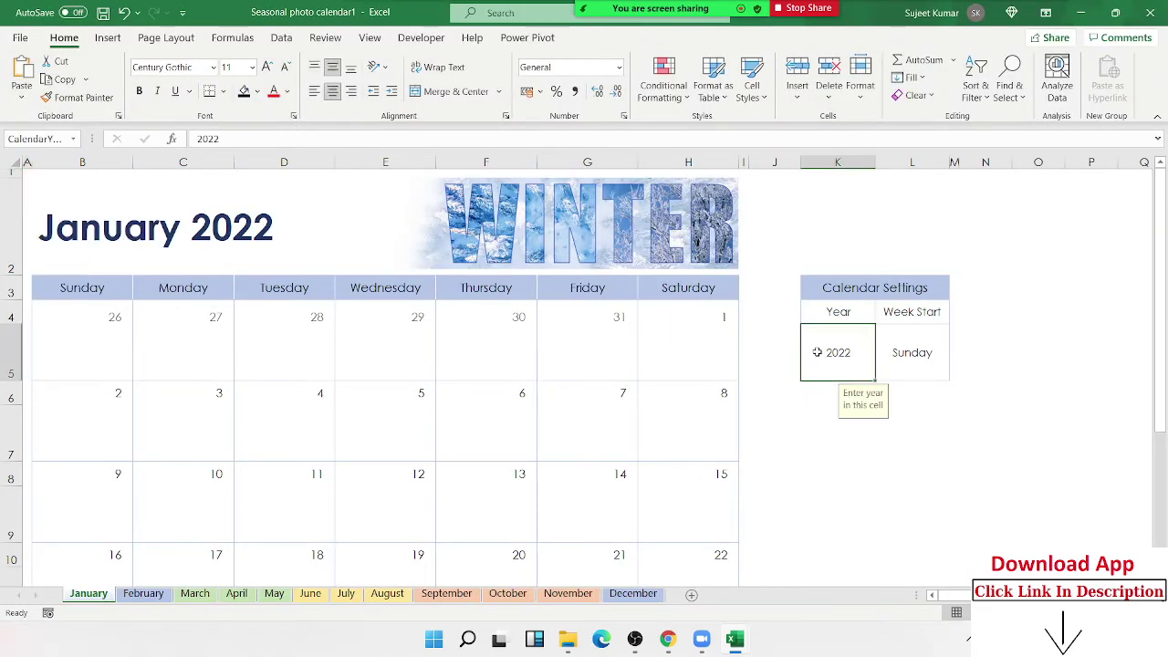
text(2020)
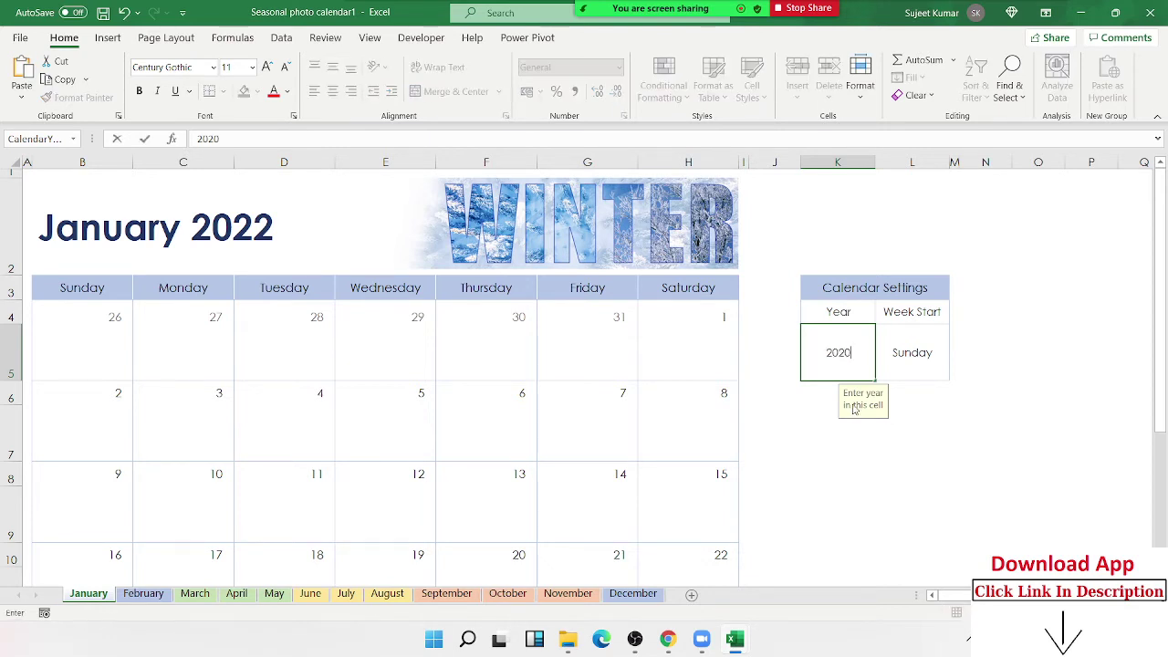
key(BackSpace)
text(1)
key(Return)
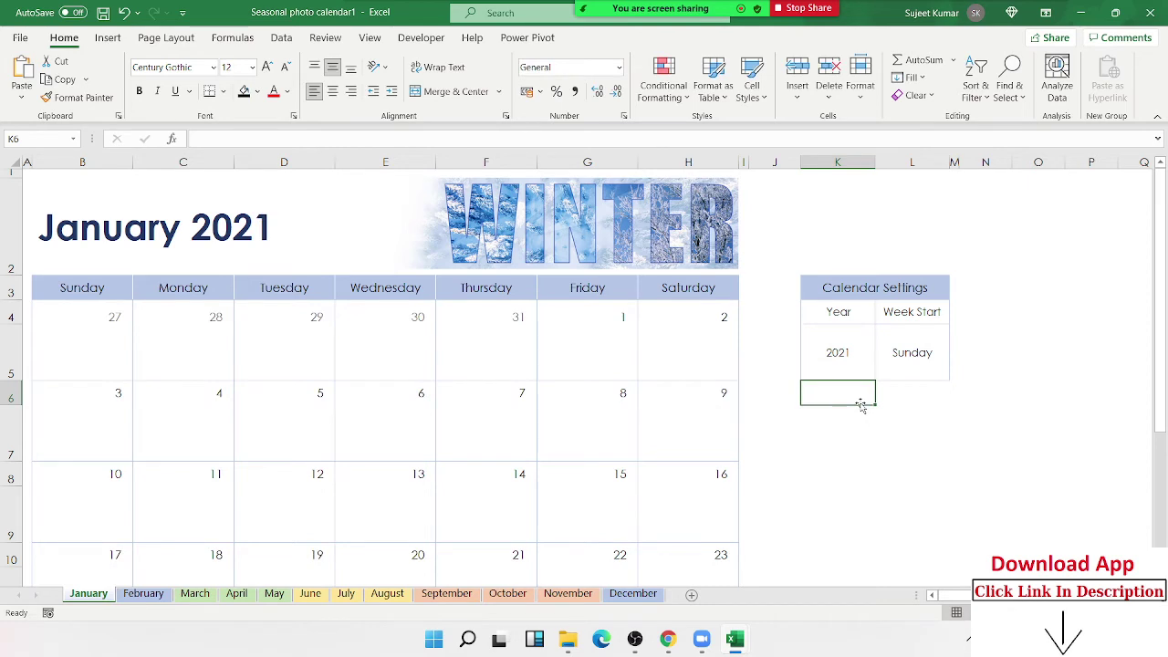
Inspect the February, January and September sheets' day and note cells, cancelling a stray entry.
click(161, 597)
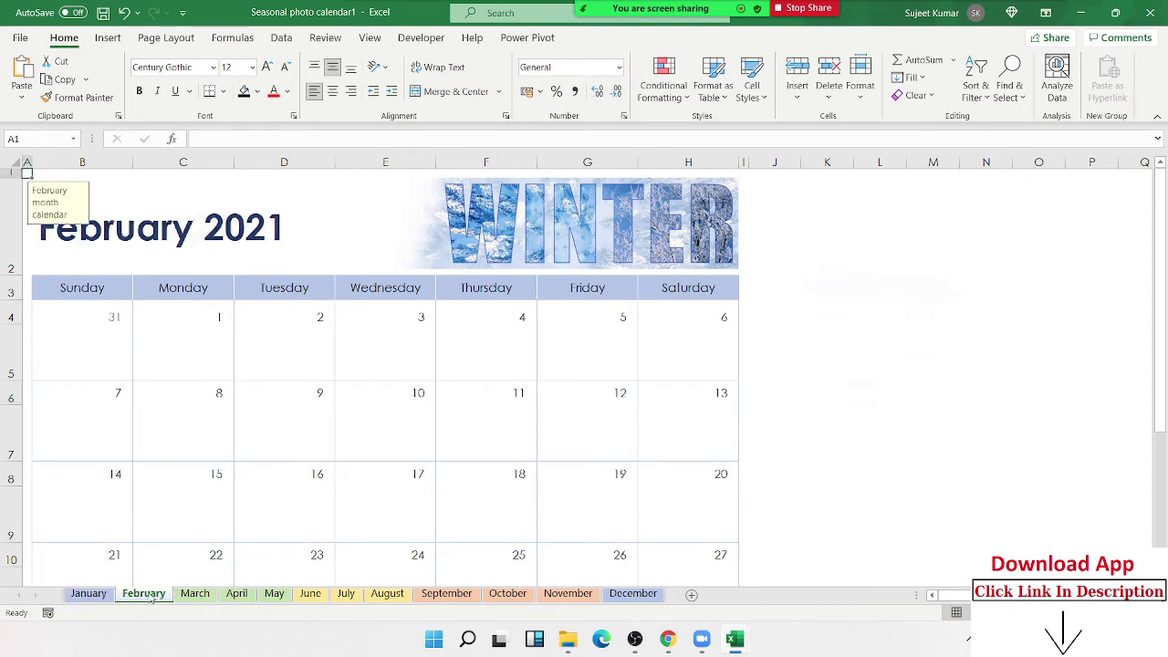
click(195, 580)
click(101, 595)
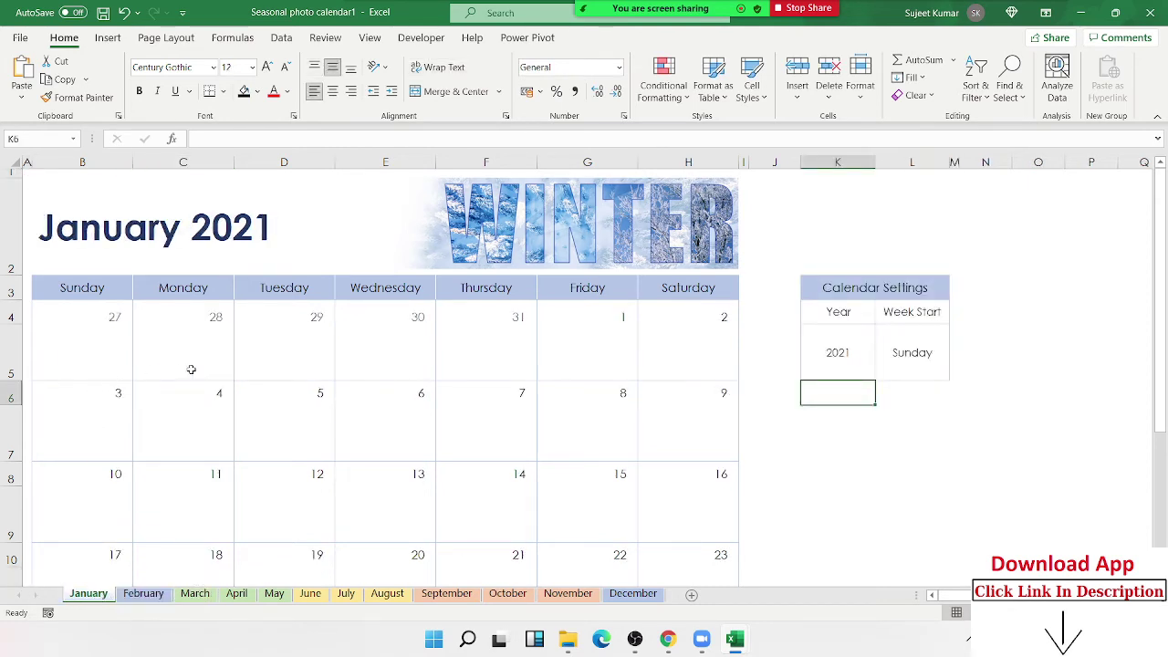
click(447, 595)
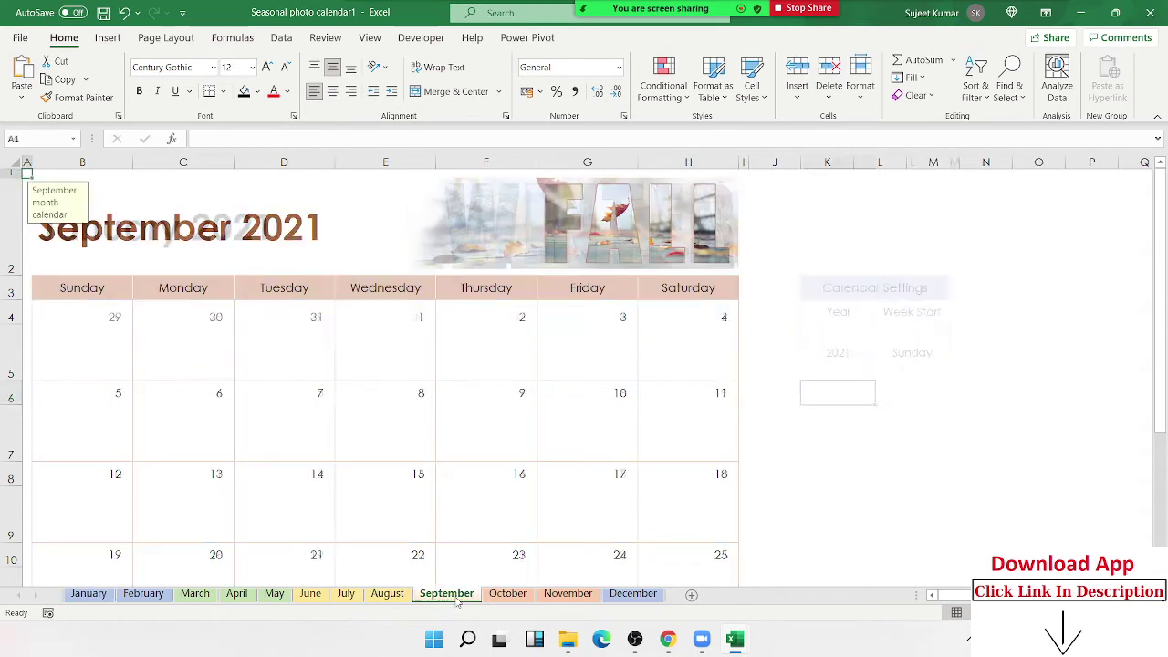
click(376, 348)
click(101, 364)
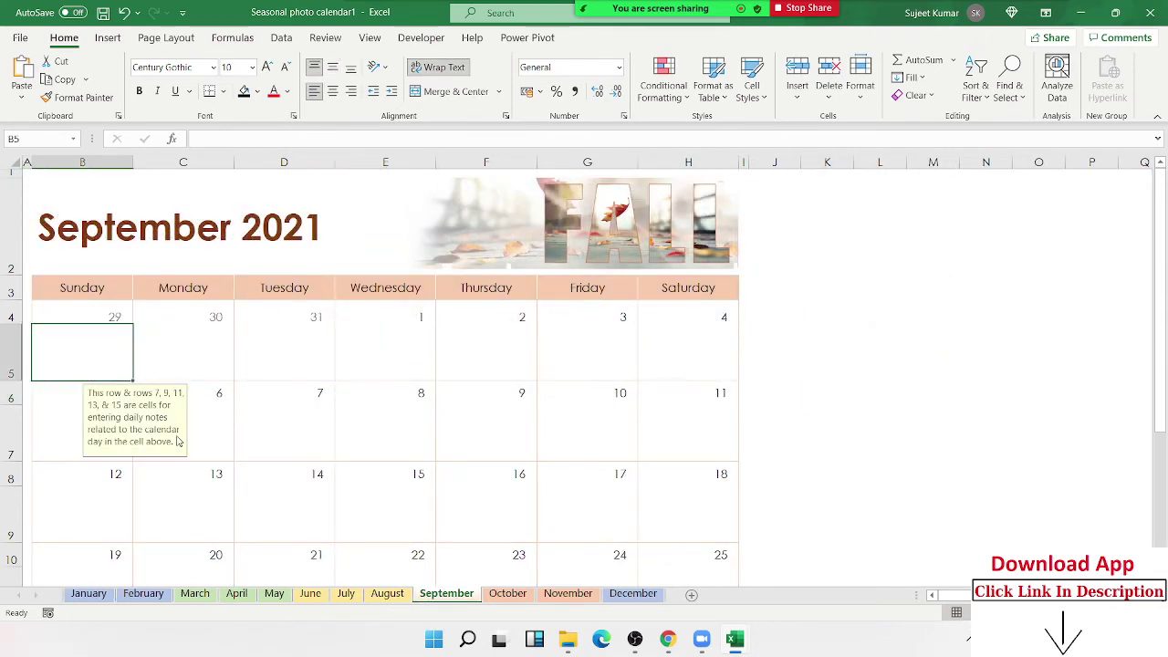
click(244, 456)
click(296, 497)
click(391, 520)
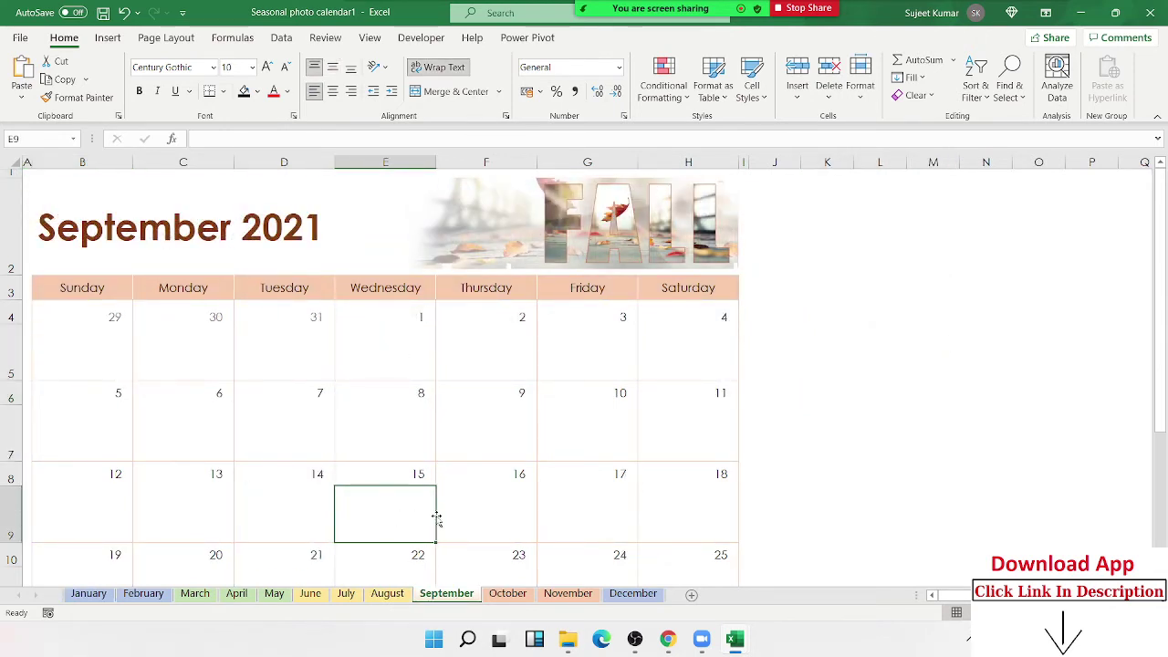
text(dsdfs)
key(Escape)
scroll(438, 517, down, 4)
scroll(438, 516, up, 2)
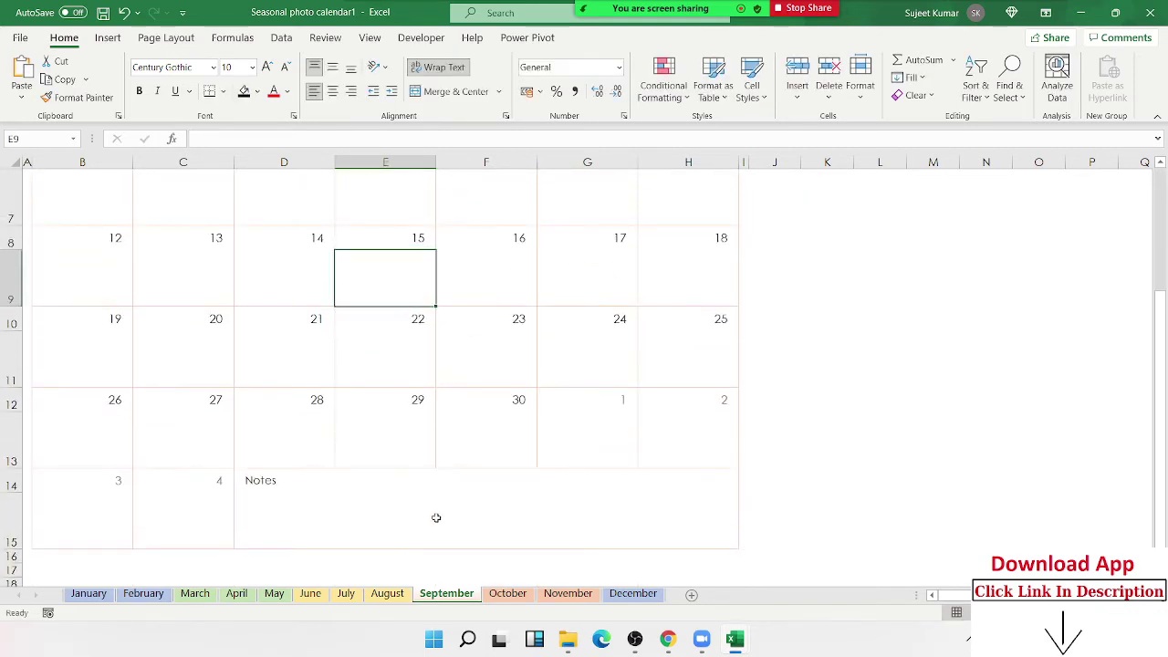
click(437, 517)
scroll(442, 469, up, 2)
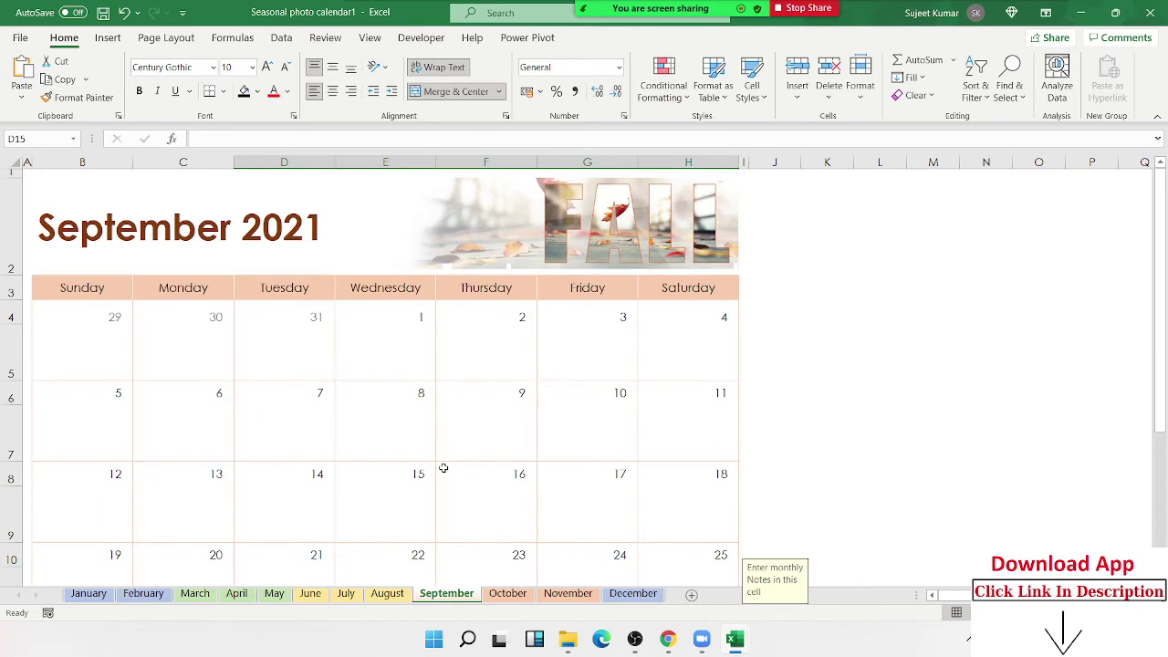
Review the October–December and February–June sheets, then close the calendar without saving.
click(519, 594)
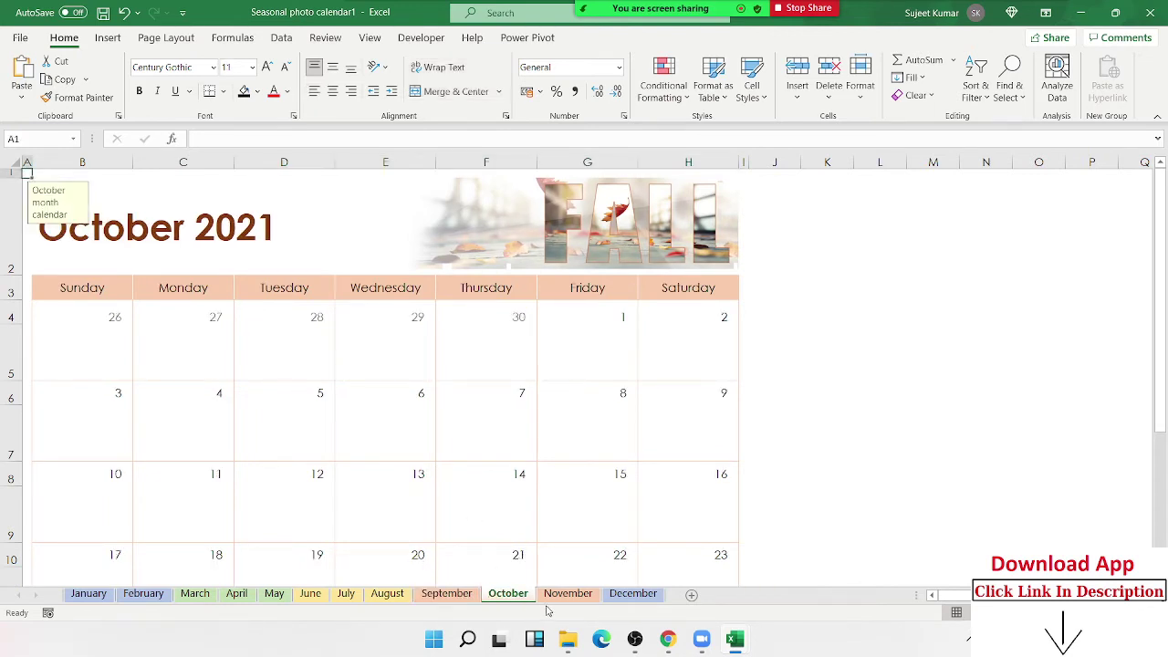
click(559, 594)
click(633, 594)
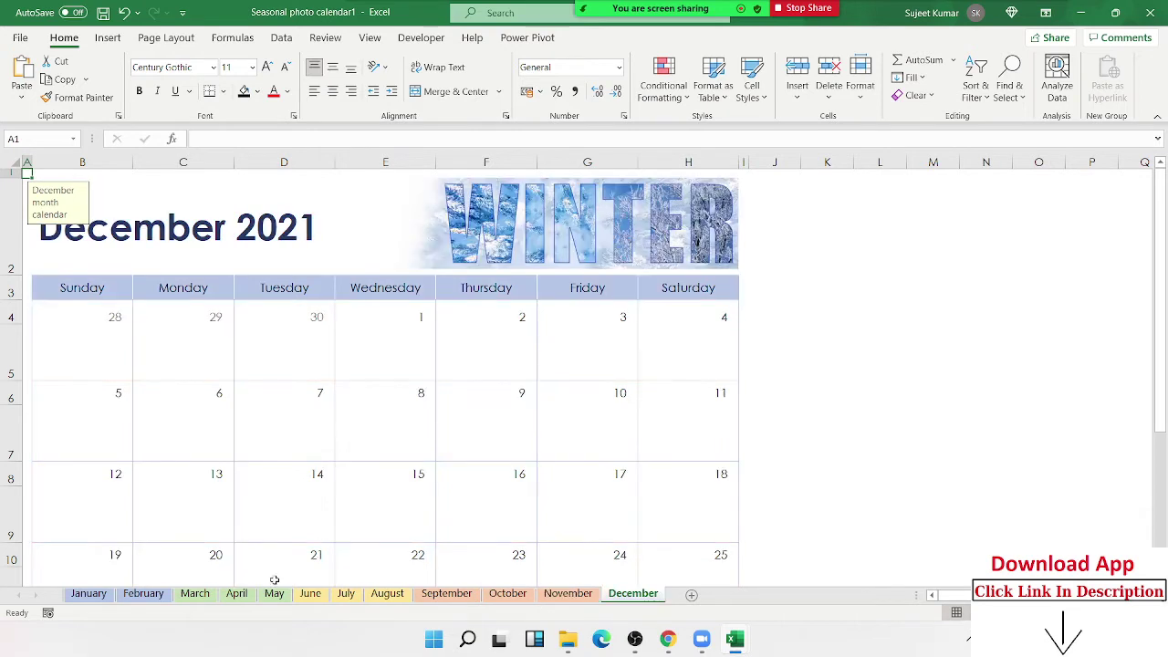
click(155, 594)
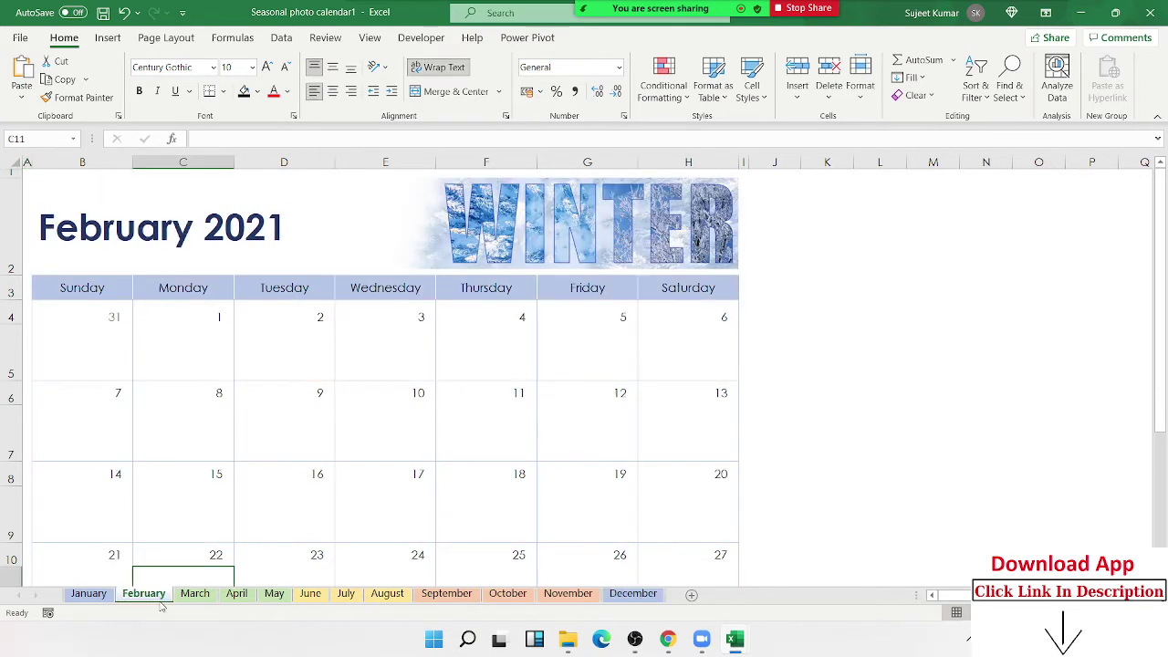
click(197, 594)
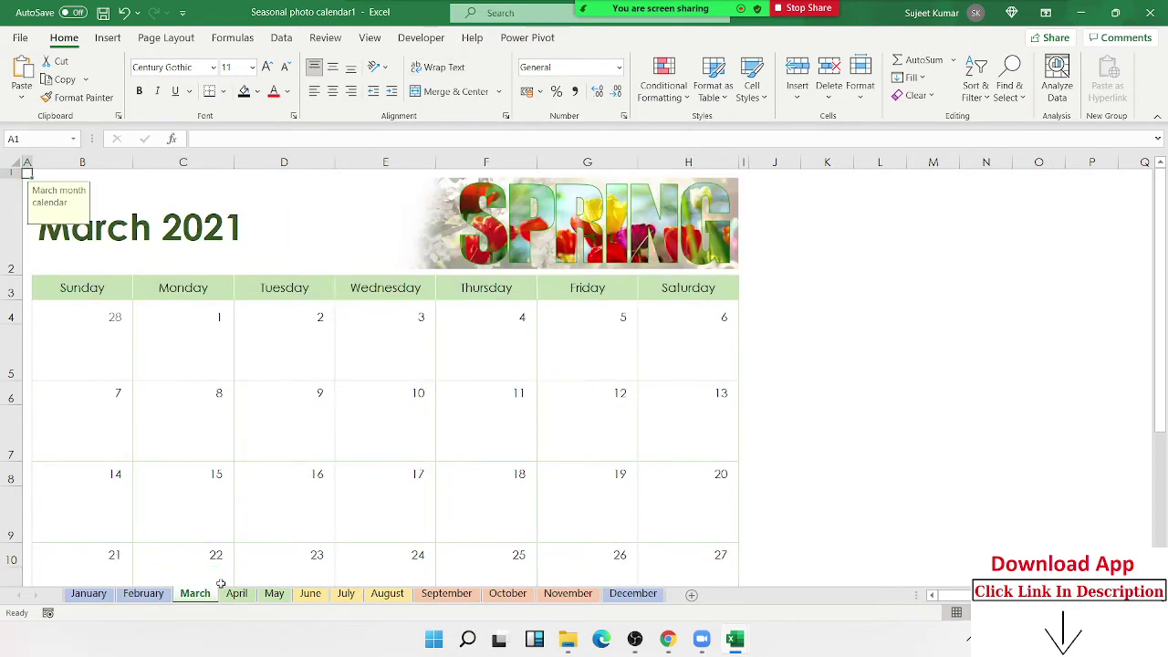
click(239, 594)
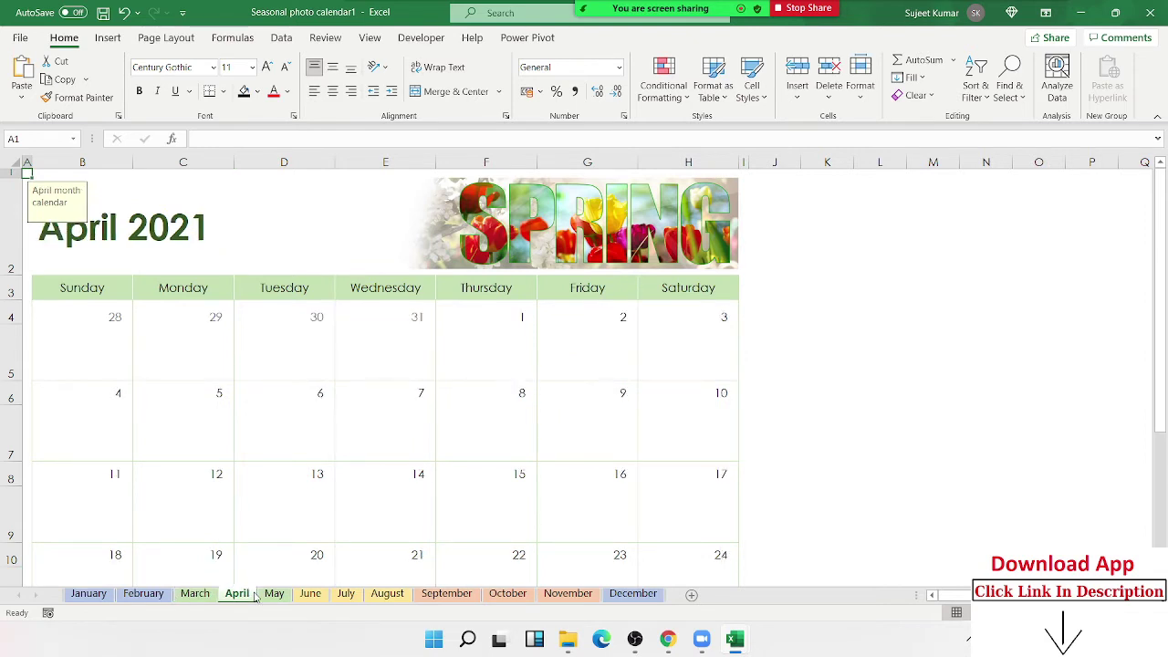
click(273, 595)
click(310, 595)
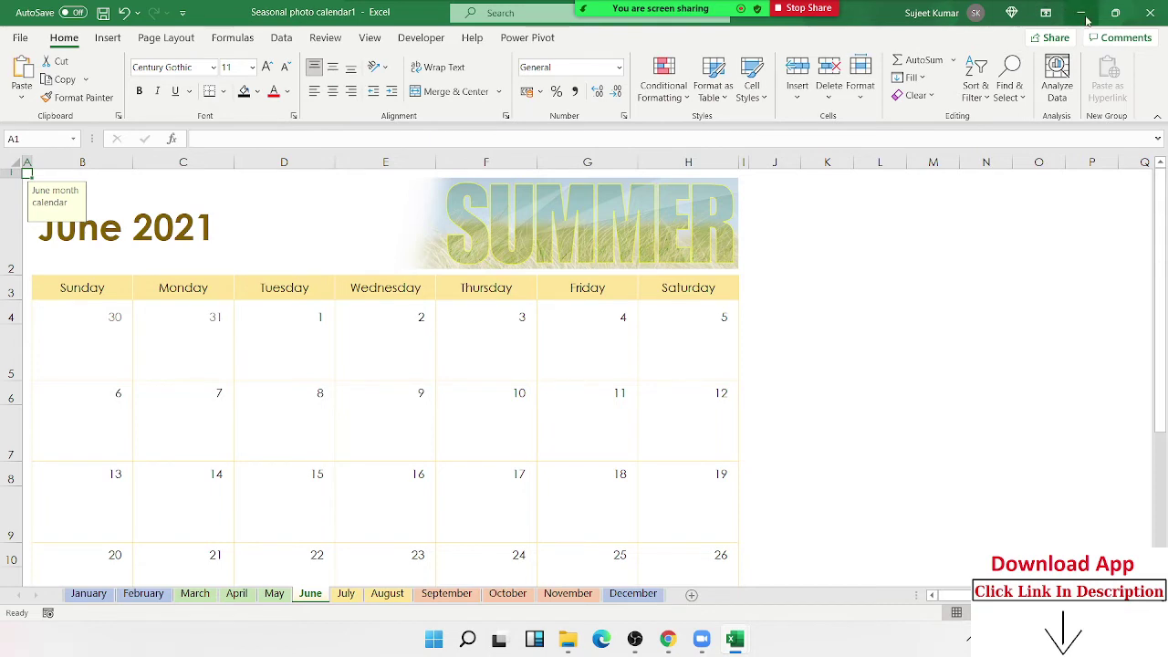
click(1162, 15)
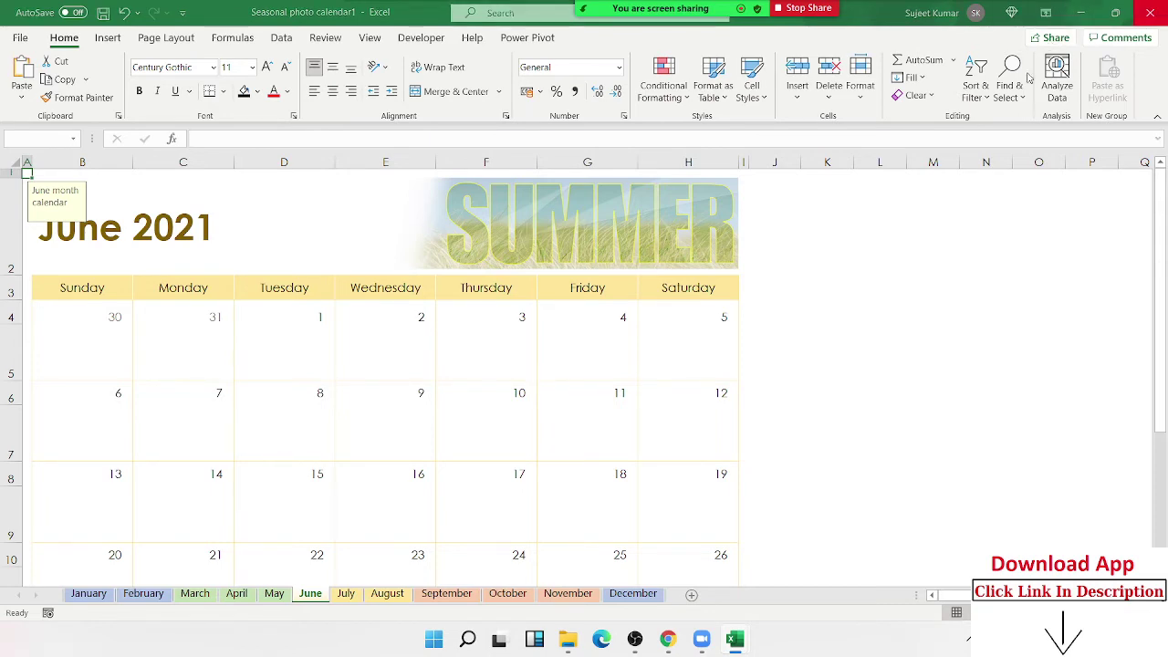
click(643, 401)
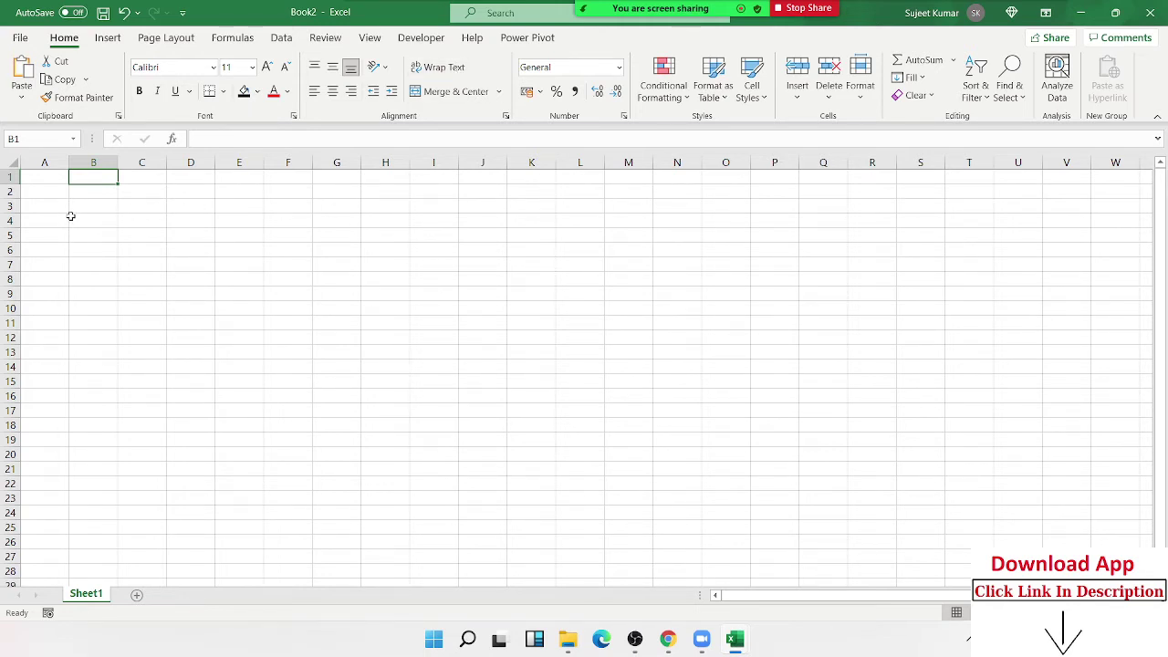
Select A1:L5 on Book2 and combine them with Merge & Center.
click(51, 188)
drag(52, 176, 581, 237)
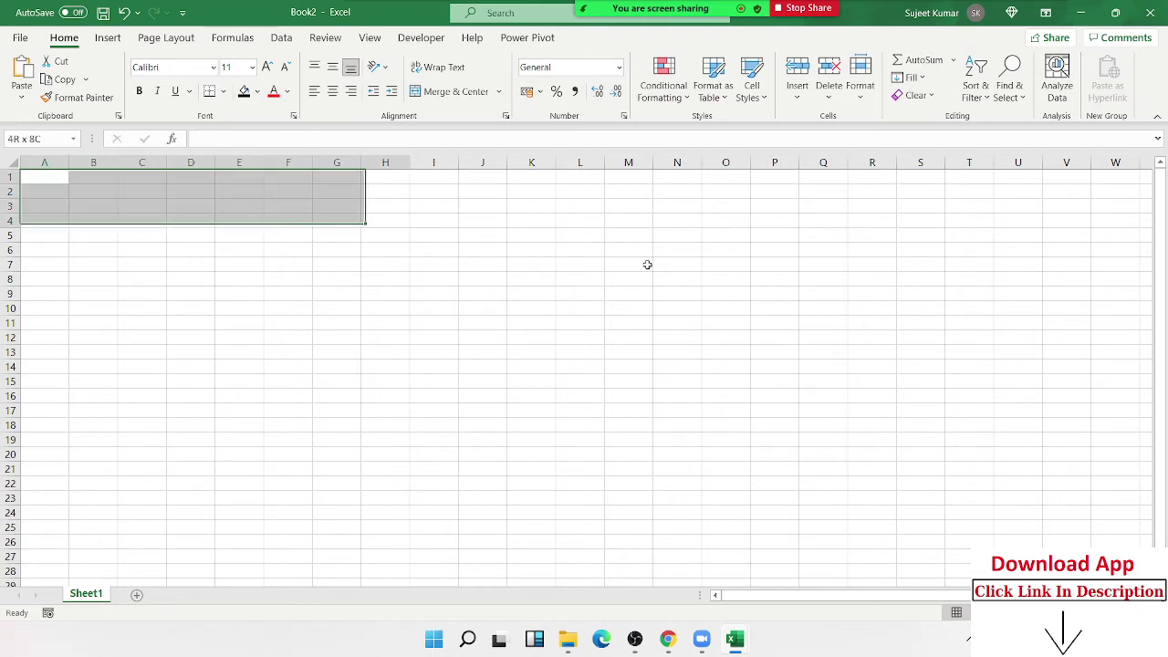
click(452, 91)
Type the title 'Daily Sals Tracker' into the merged A1:L5 cell.
text(Dai)
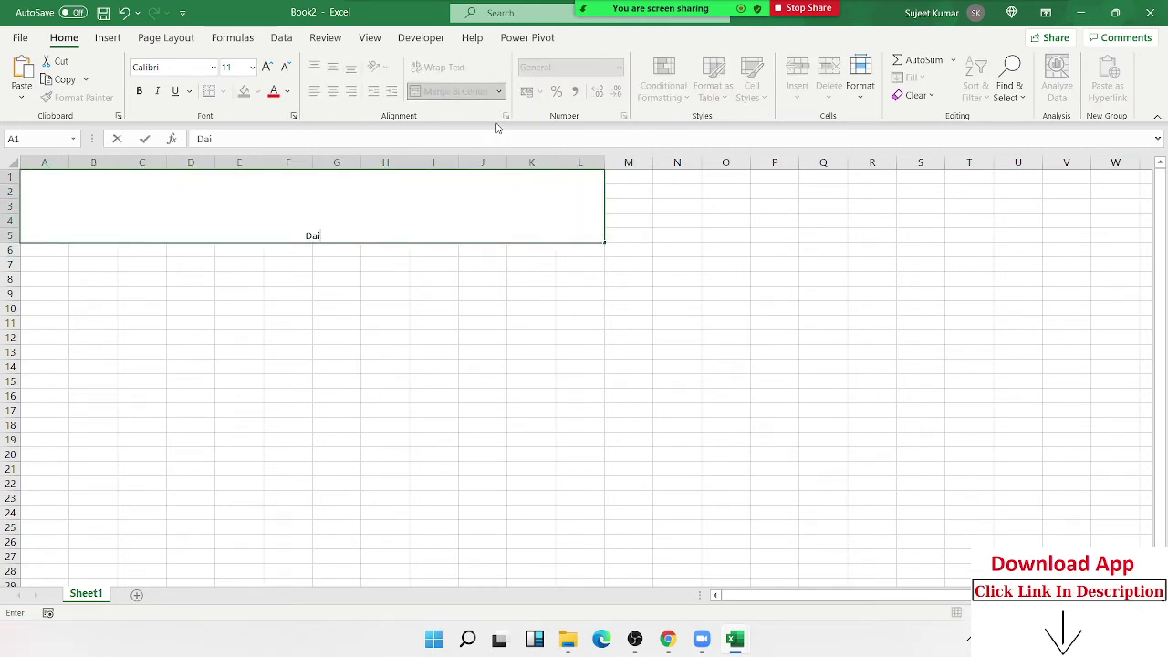
text(ly Sal)
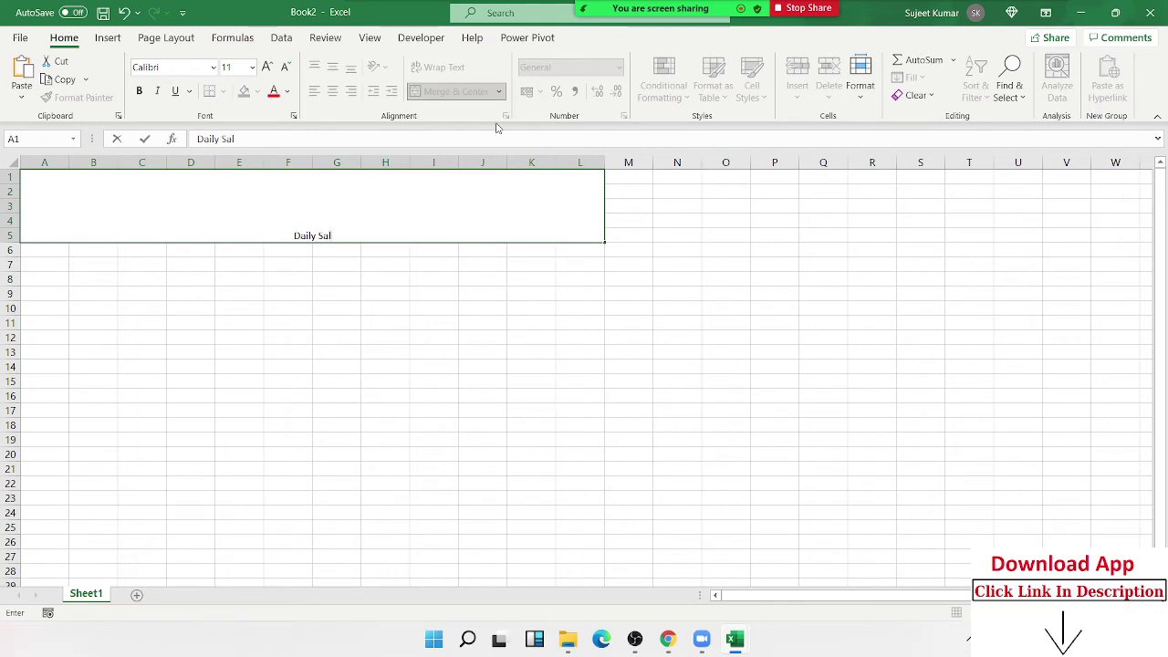
text(s)
text(e)
key(BackSpace)
text(Trac)
text(j)
key(BackSpace)
text(ker)
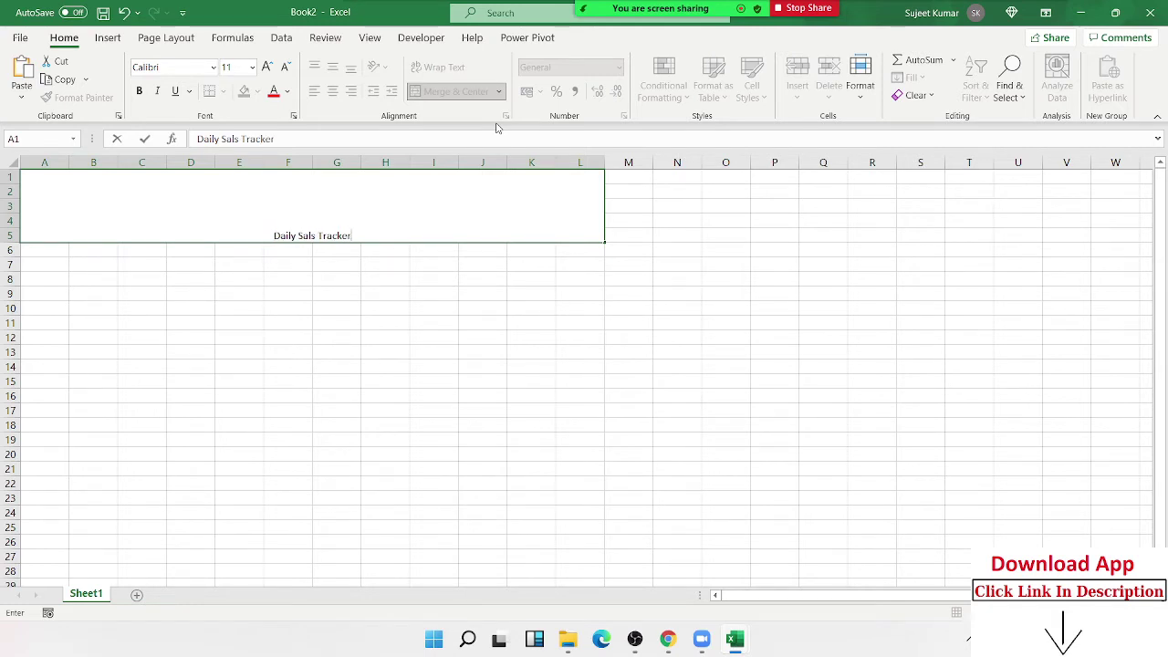
key(Return)
key(Up)
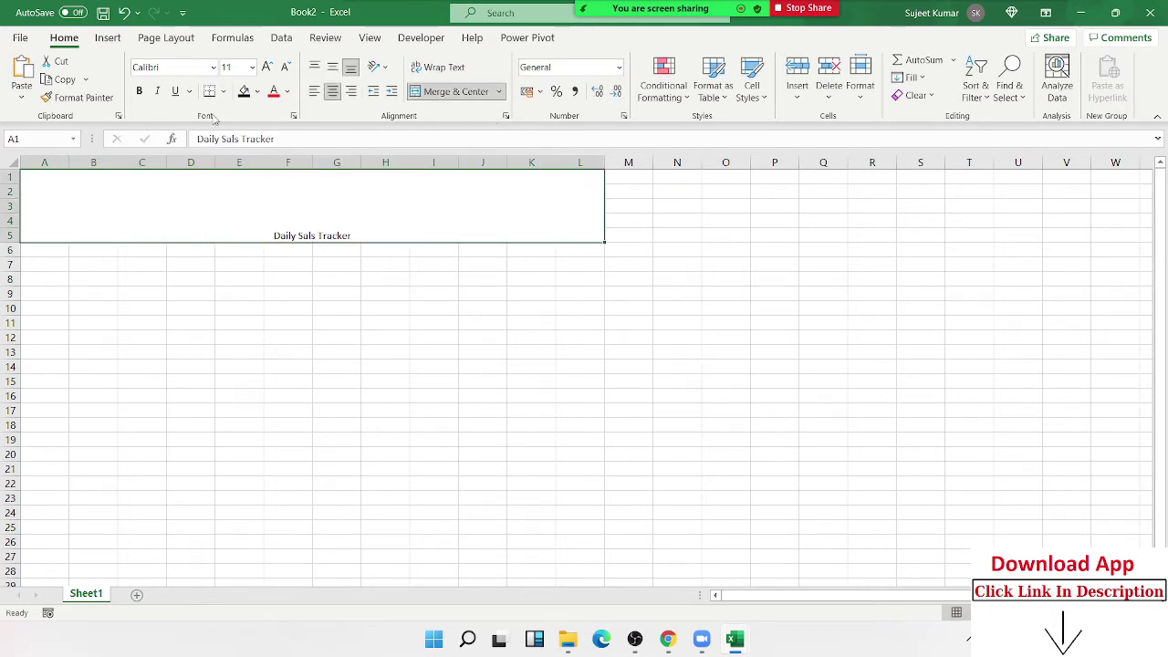
Enlarge the title to 26 pt with four font-size steps and underline it.
click(267, 68)
click(266, 68)
click(266, 67)
click(267, 67)
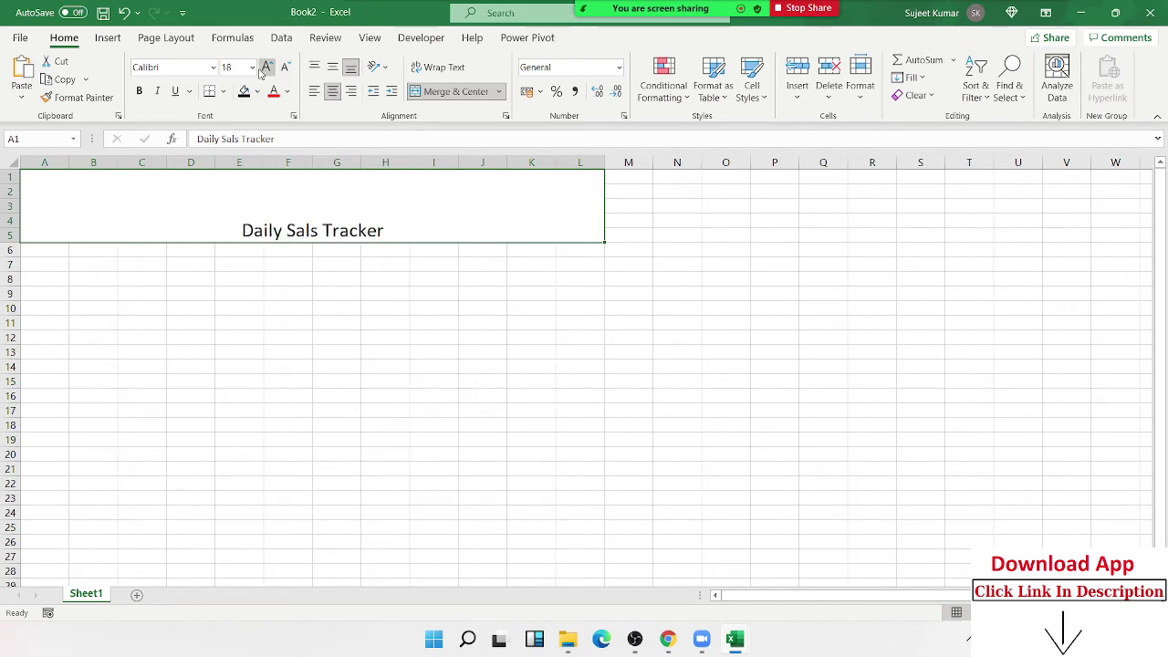
click(267, 68)
click(266, 67)
click(267, 67)
click(267, 67)
click(176, 91)
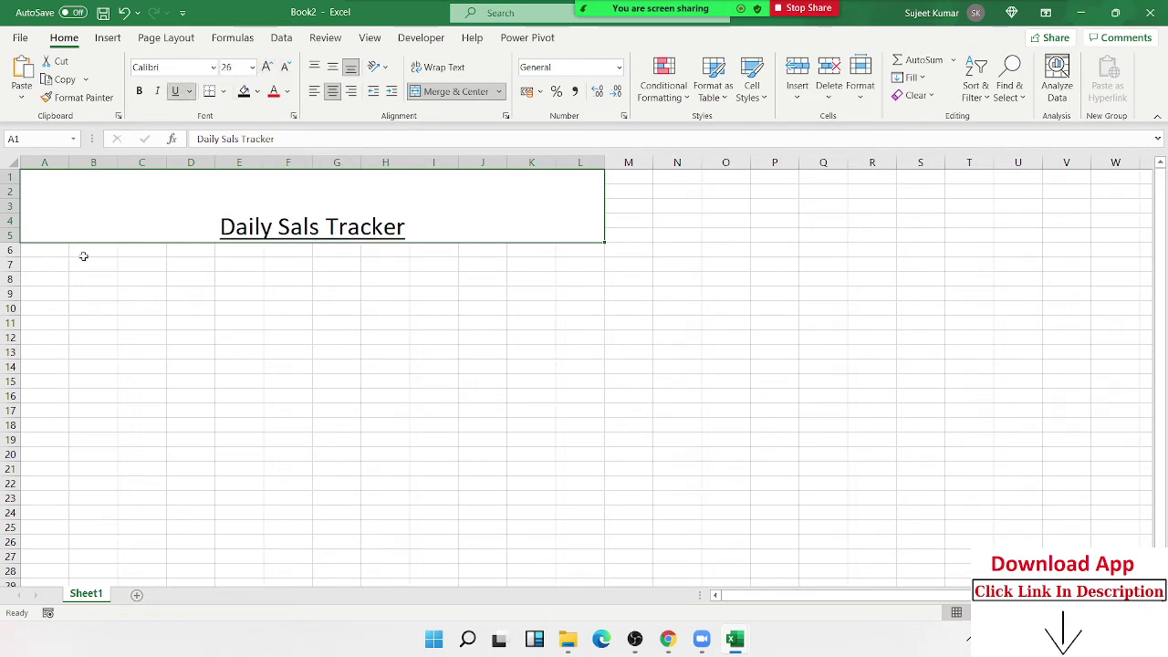
click(60, 292)
Enter the labels 'Time' in A9 and 'Location' in G9.
text(Ti)
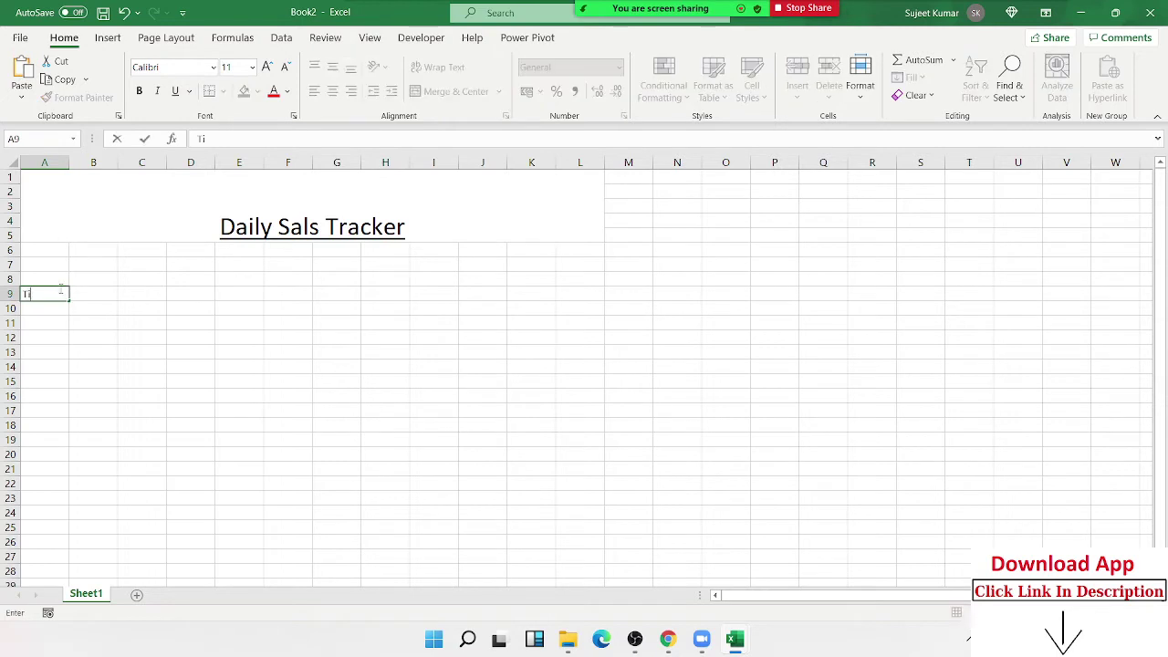
key(Tab)
key(Tab)
key(Tab)
key(Tab)
key(Tab)
key(Tab)
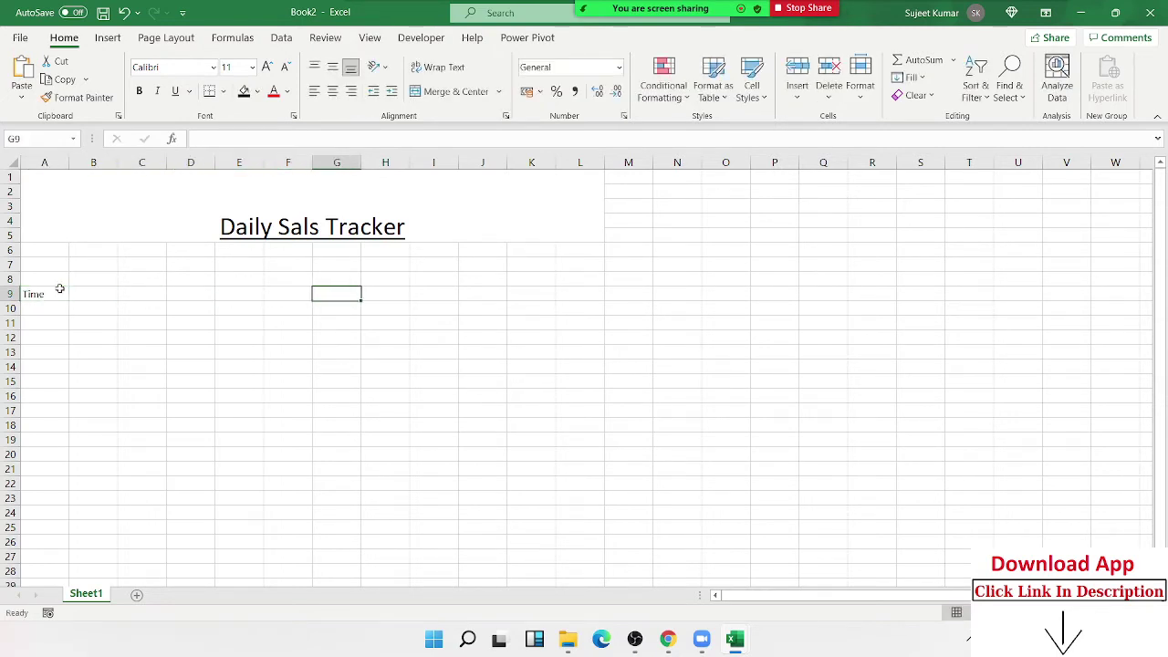
text(Loc)
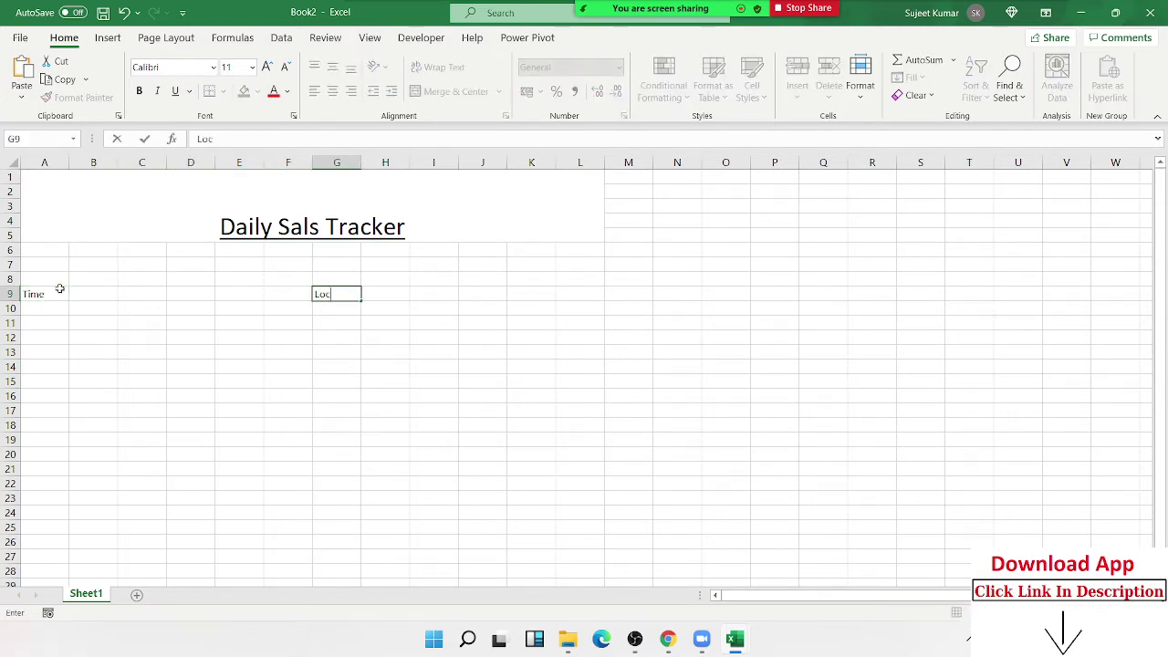
text(ation)
key(Return)
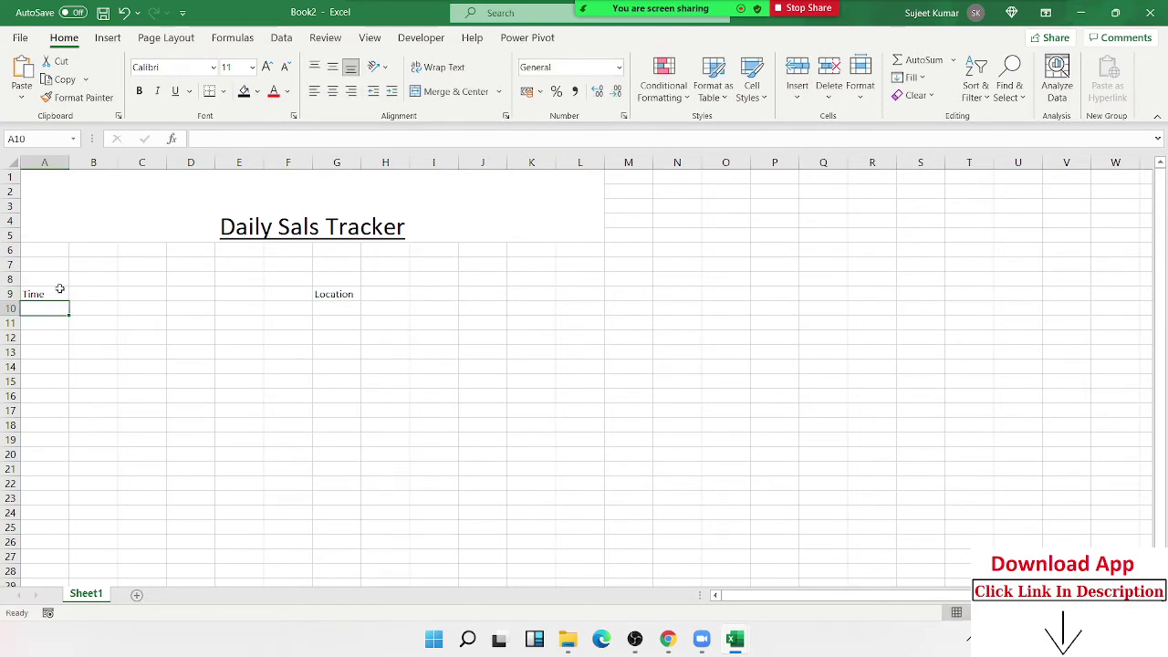
Add a bottom border under A9:C9 and select G9:I9 for the Location border.
click(30, 293)
drag(30, 294, 150, 279)
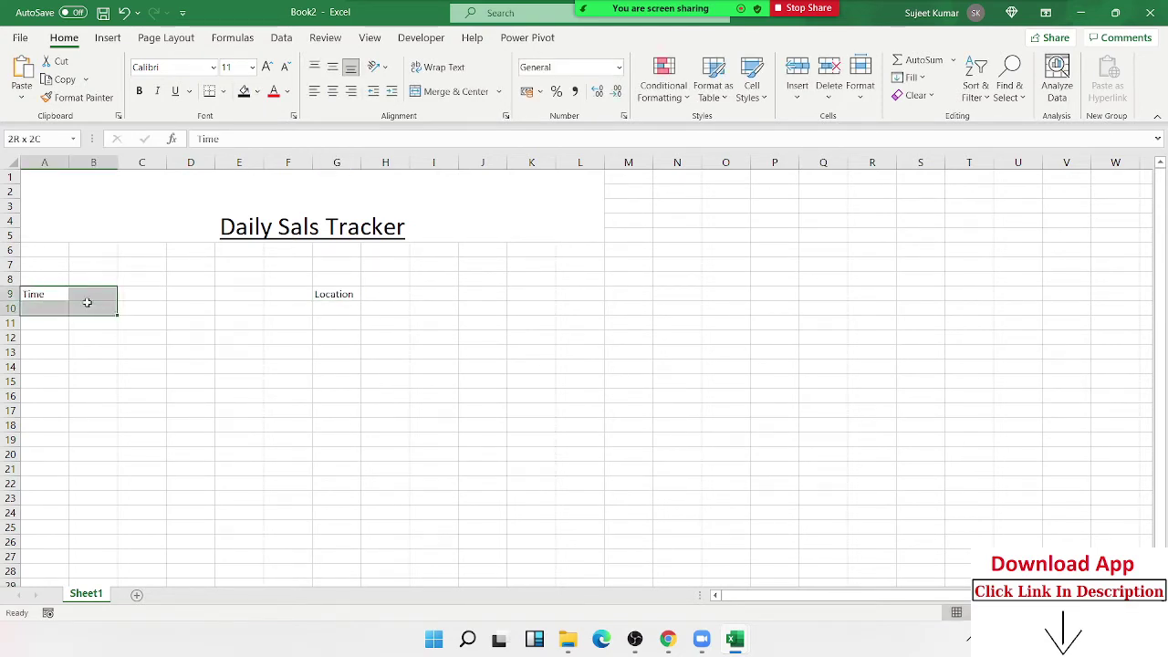
click(222, 92)
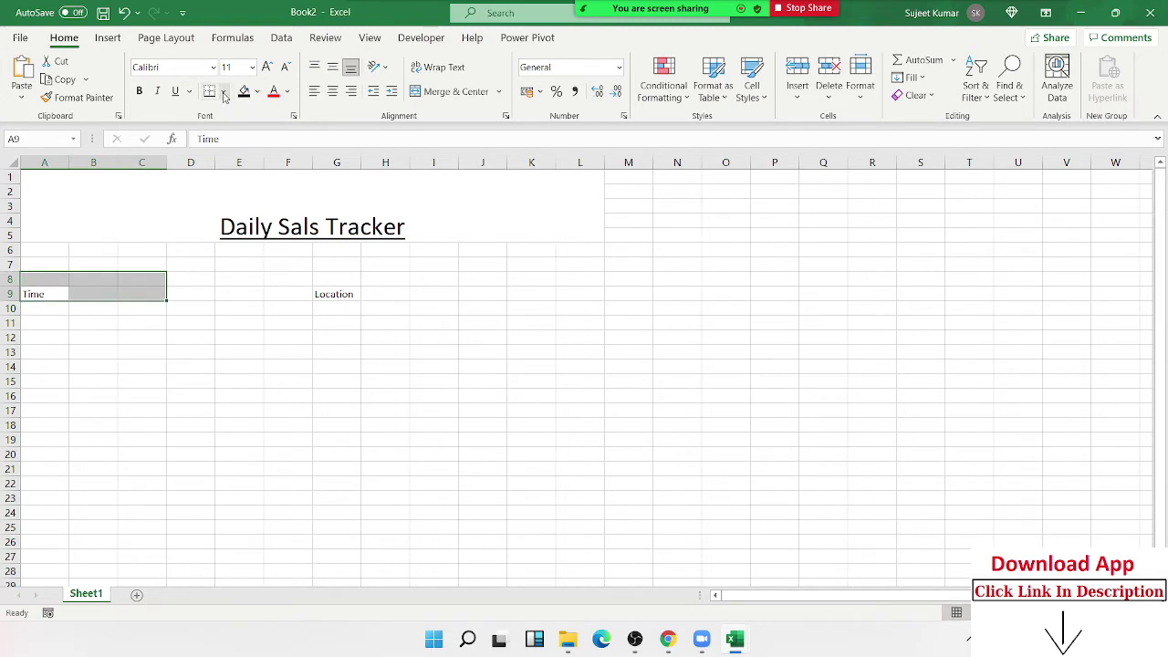
click(232, 135)
click(472, 337)
drag(345, 294, 420, 294)
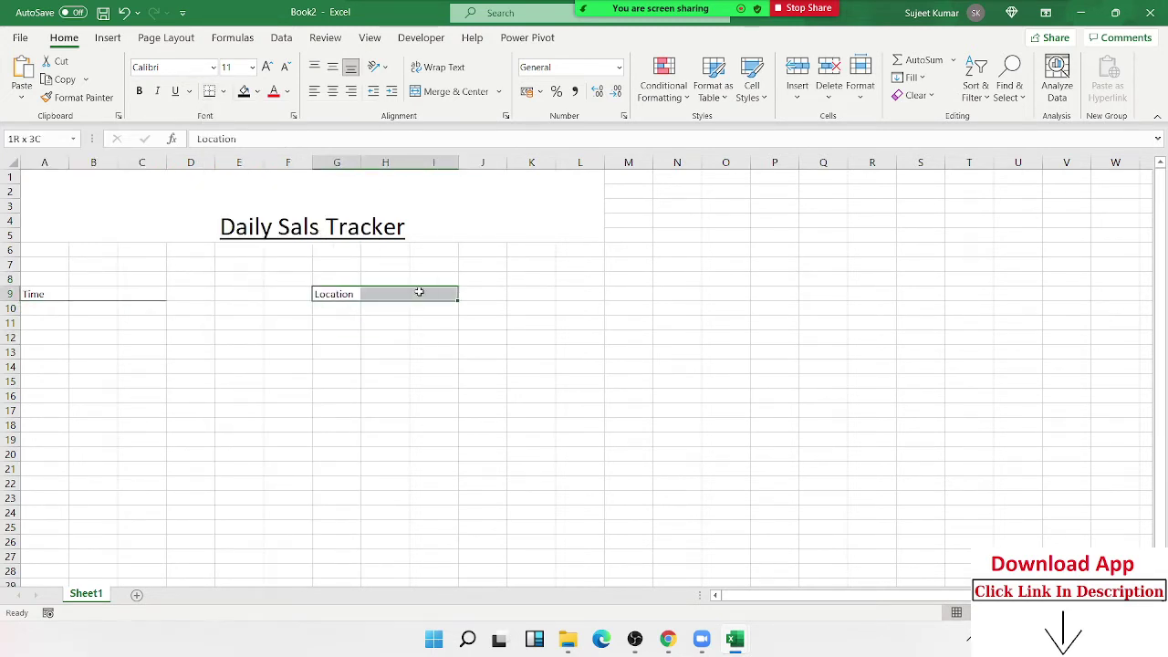
Enter the headers Sr, Date and Product in A12:C12.
click(41, 344)
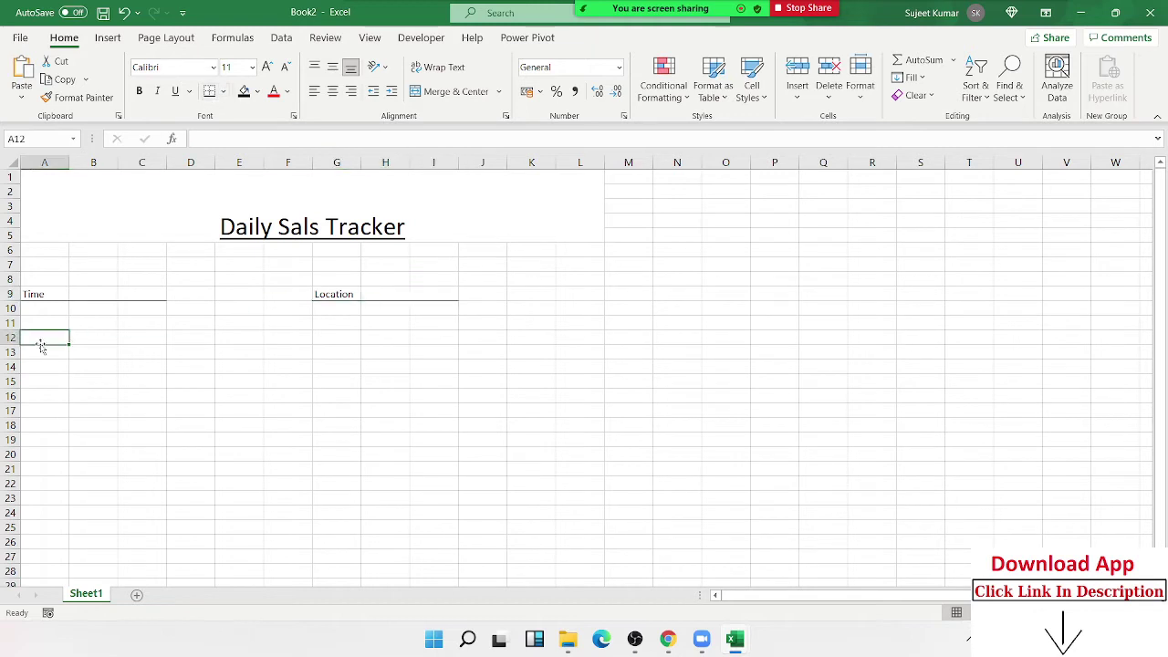
text(Sr)
key(Tab)
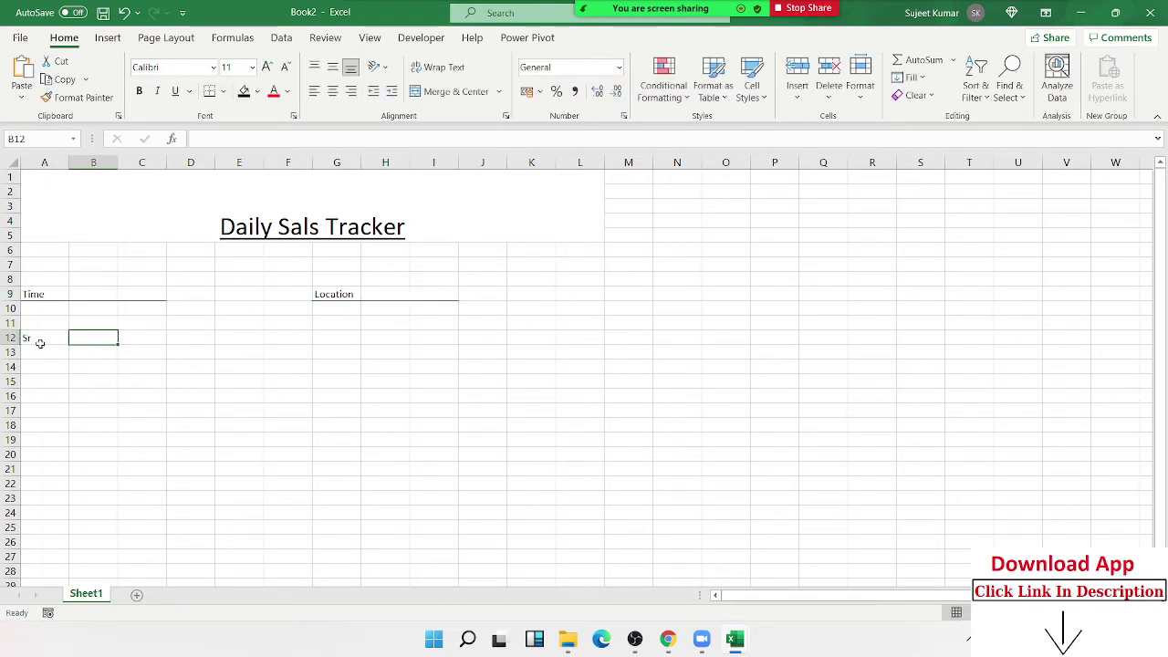
text(Date)
key(Tab)
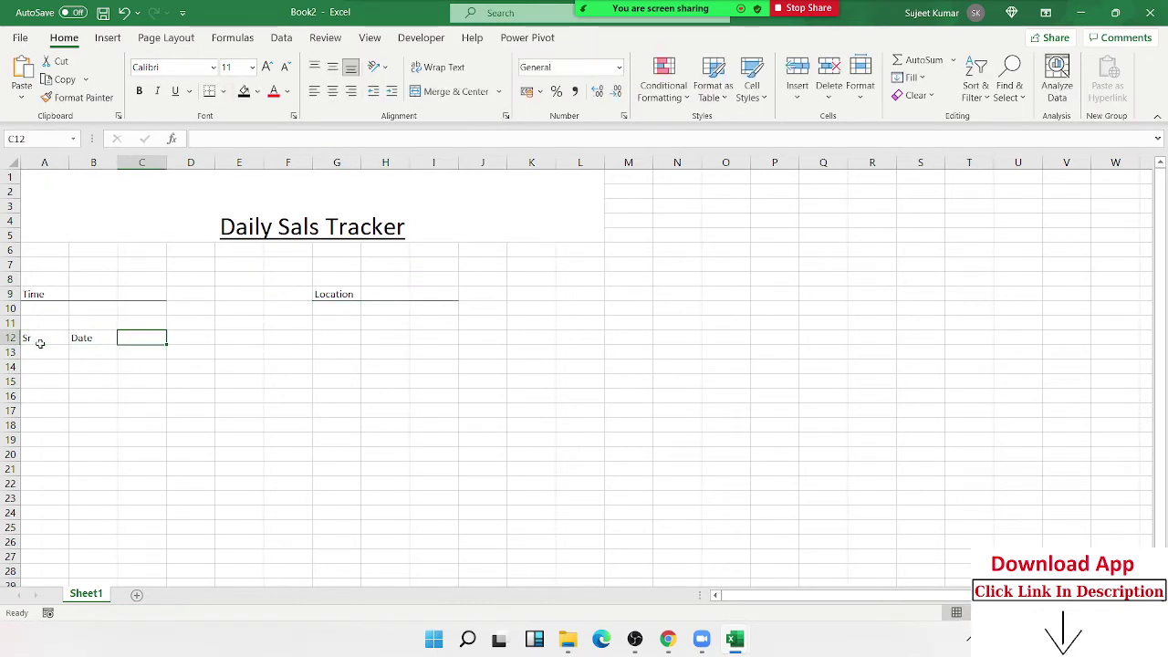
text(N)
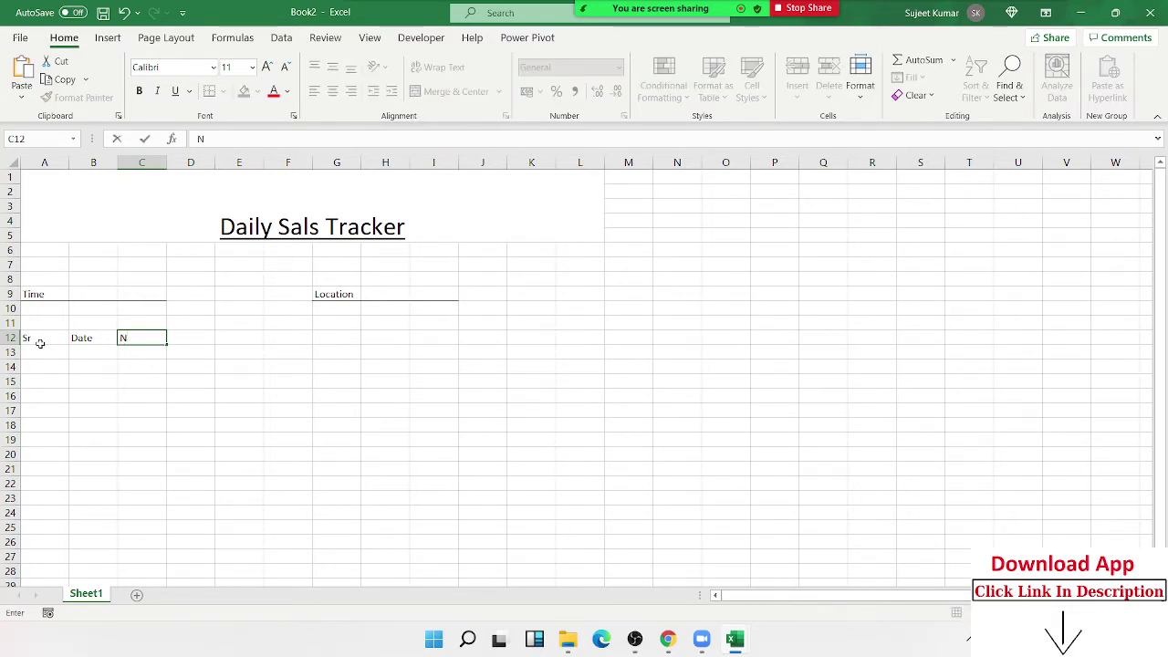
key(BackSpace)
text(Pro)
text(duct)
key(Tab)
Continue the header row with Size, Qty, MRP, Price and Stock in D12:H12.
text(S)
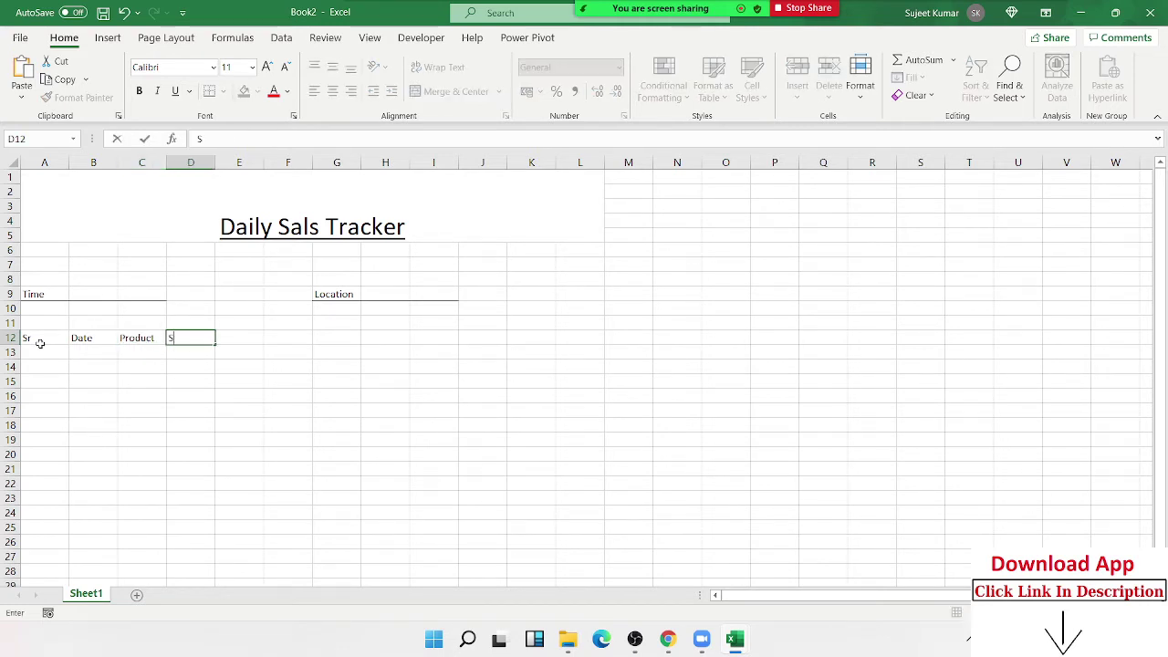
text(ize)
key(Tab)
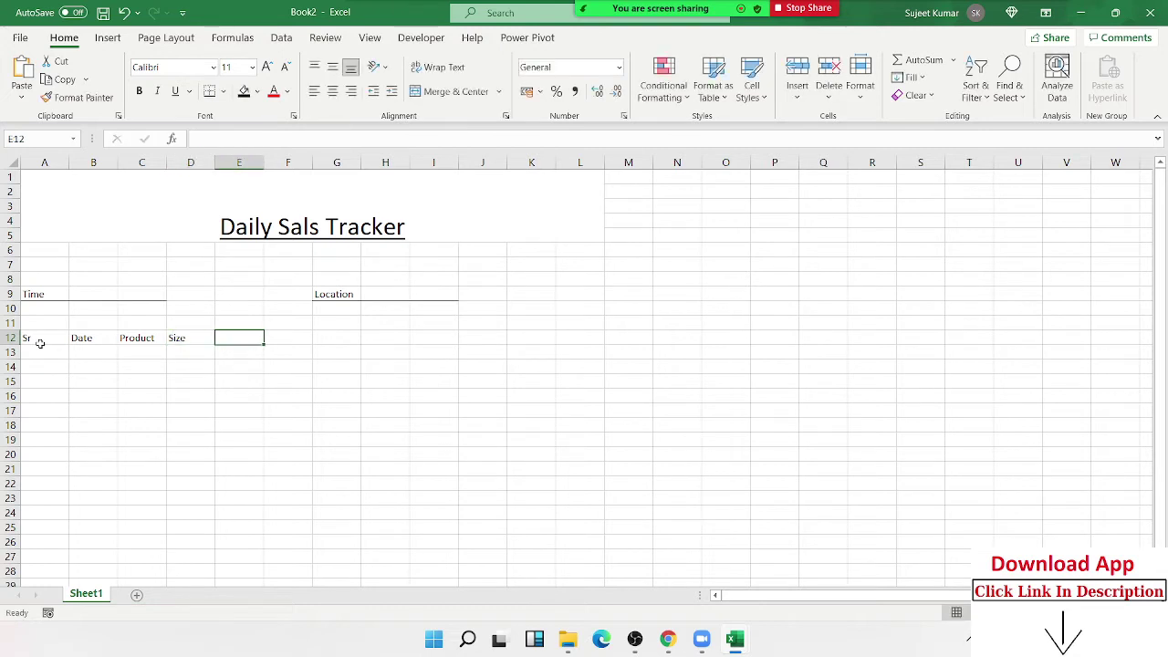
text(Qty)
key(Tab)
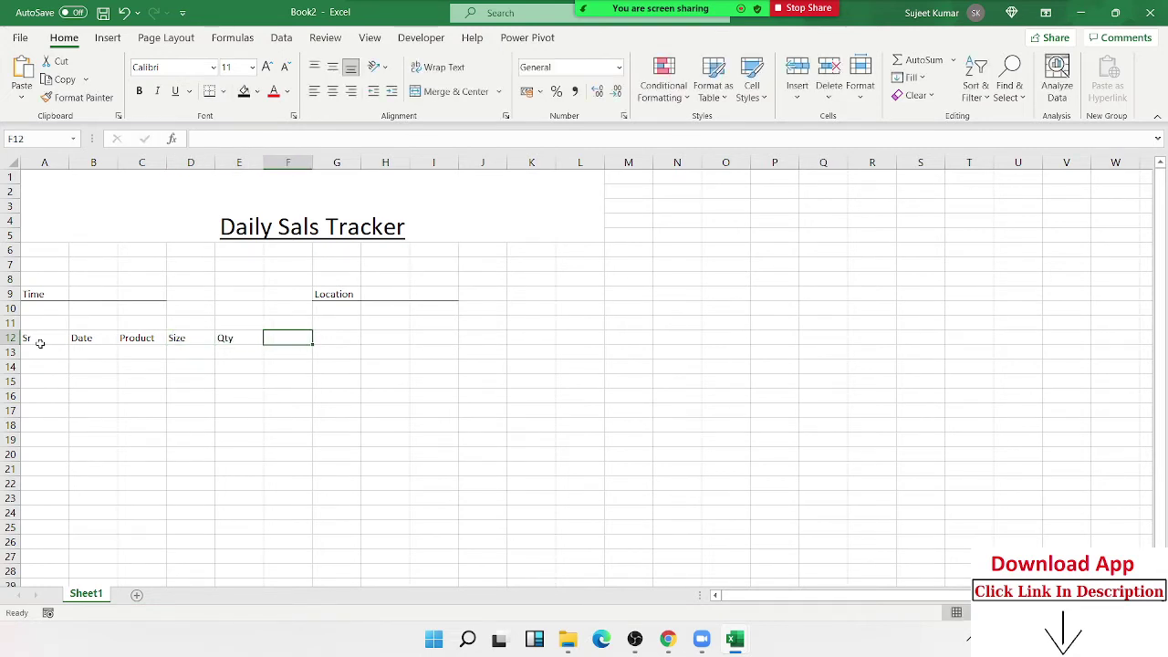
text(MRP)
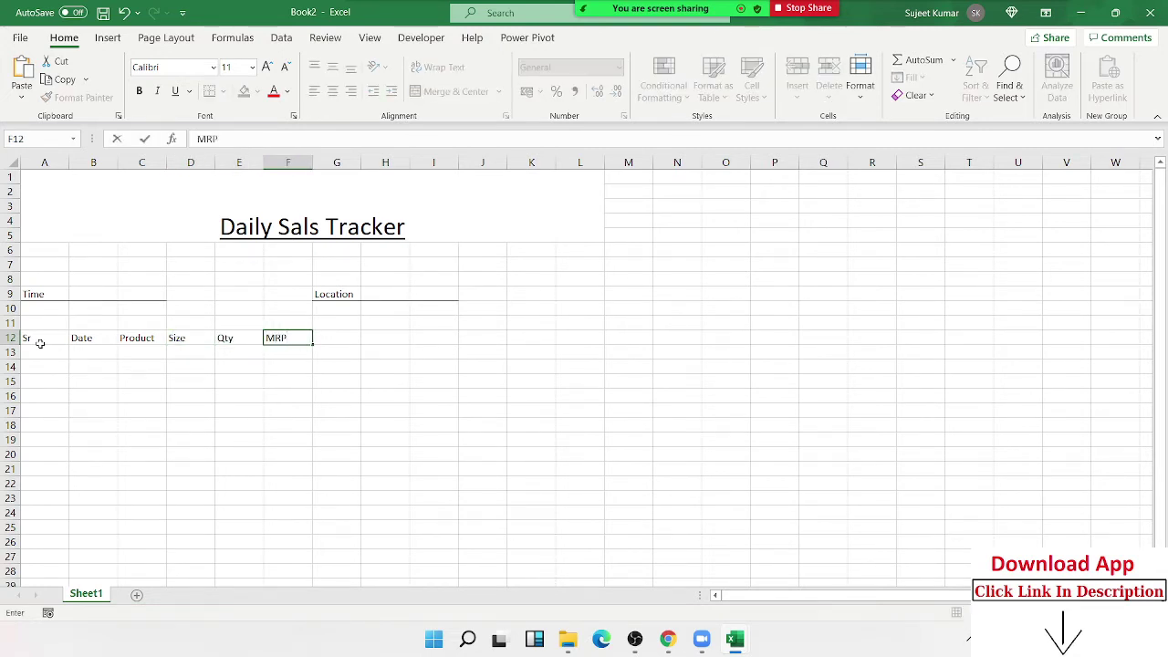
key(Tab)
text(Price)
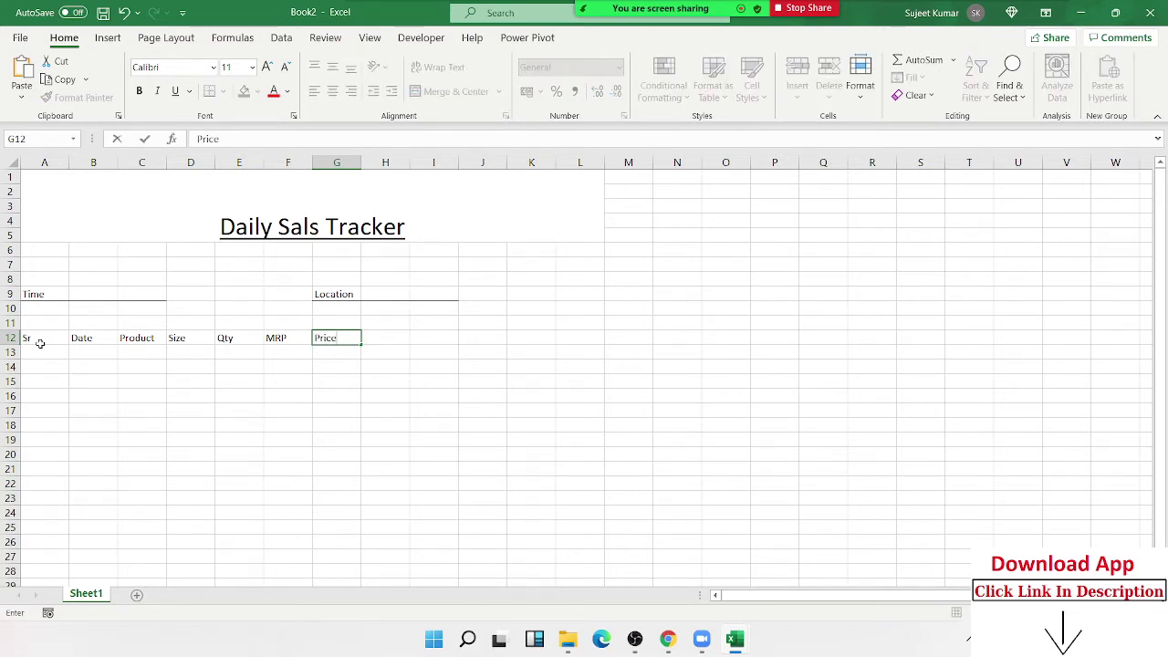
key(Tab)
text(St)
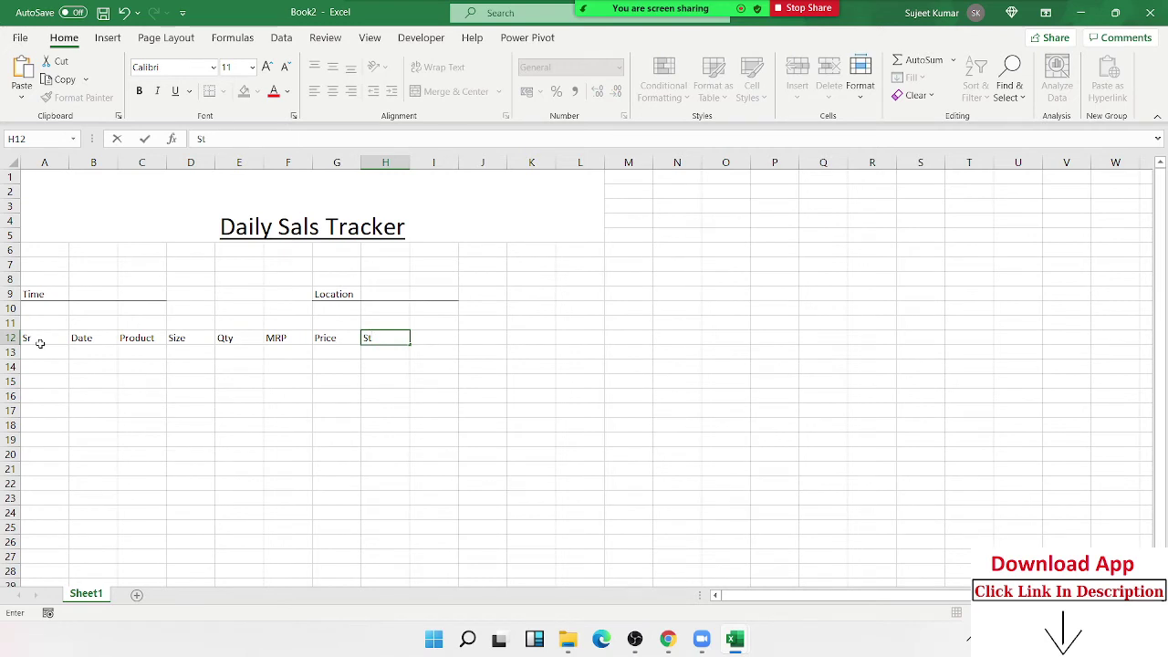
key(Return)
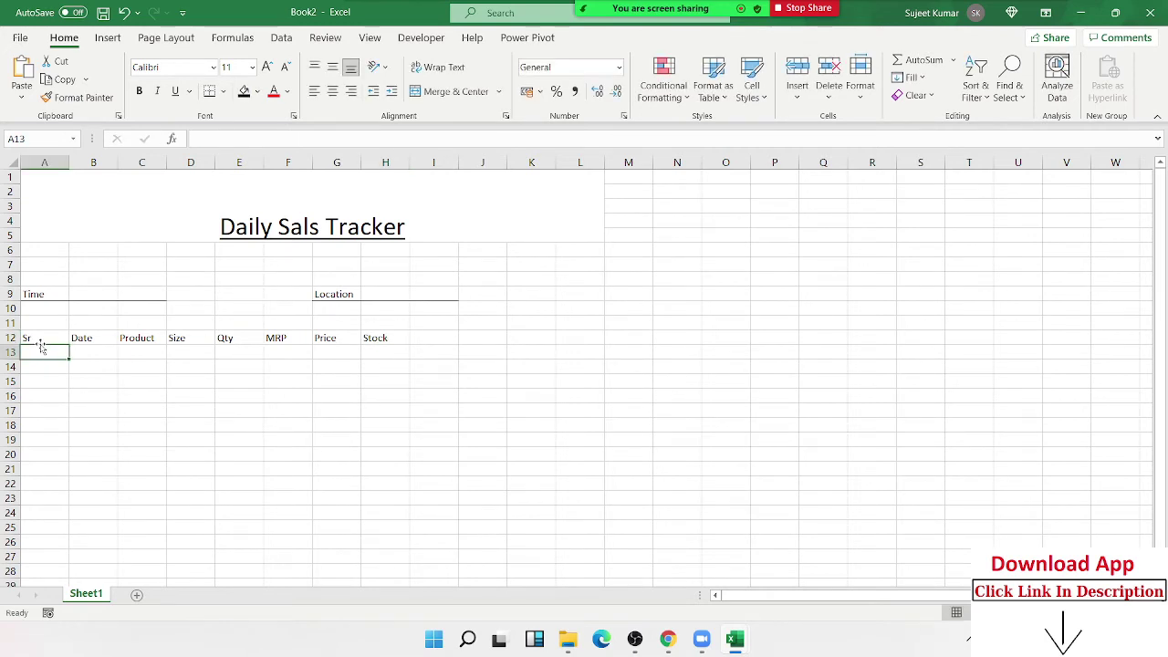
Apply All Borders to the table range A12:H33.
mouse_move(38, 337)
mouse_down()
mouse_move(406, 594)
mouse_move(392, 572)
mouse_up()
click(223, 91)
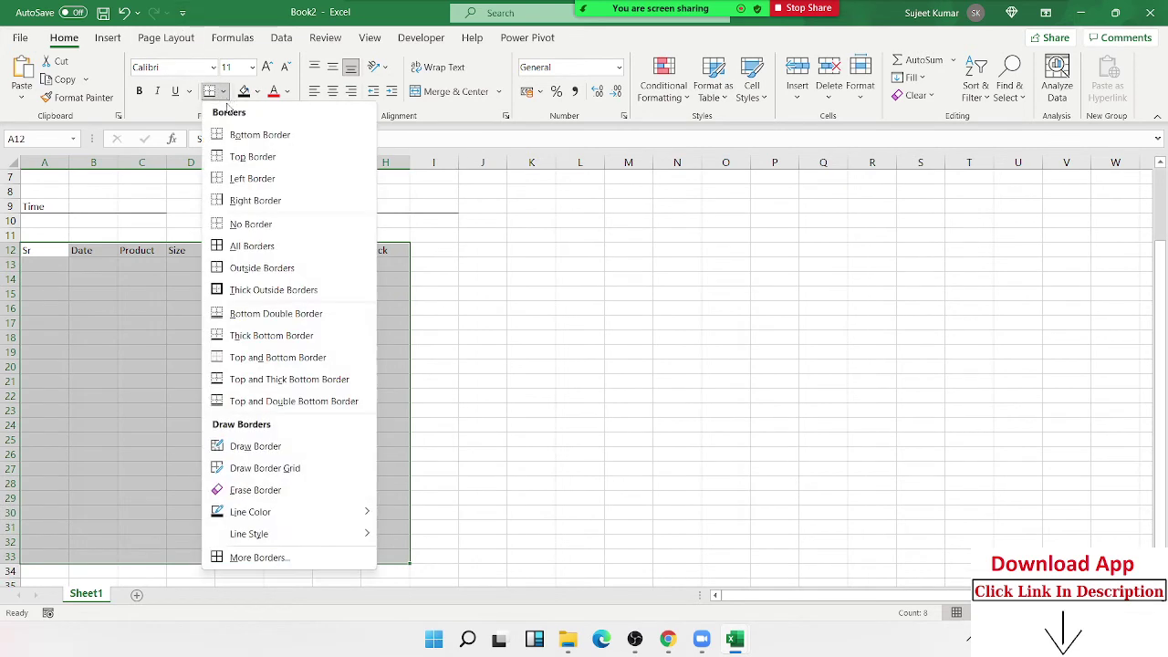
click(226, 249)
Add a bottom border under A34:H34 and select A34 for the total label.
scroll(93, 421, down, 4)
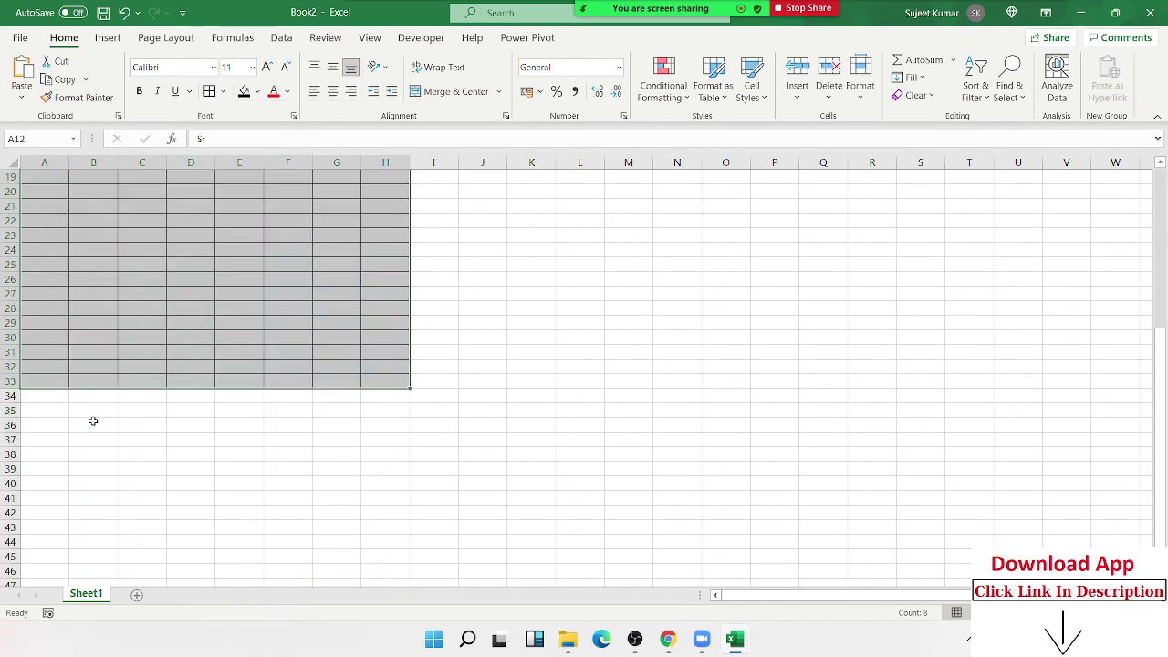
drag(51, 396, 386, 400)
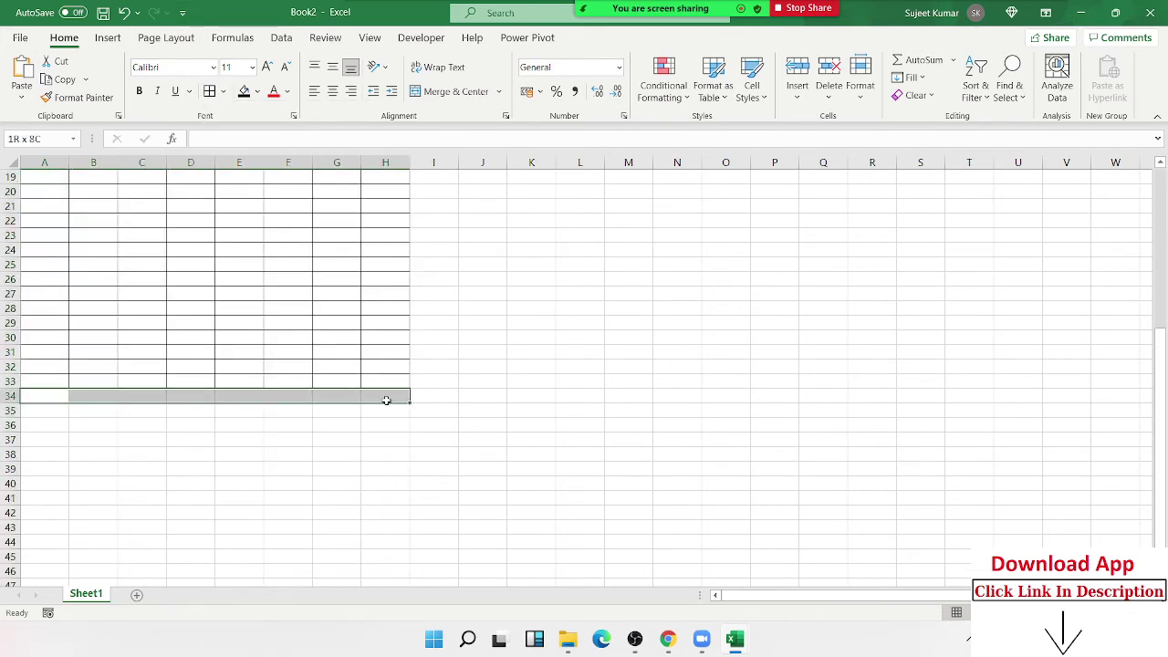
click(223, 91)
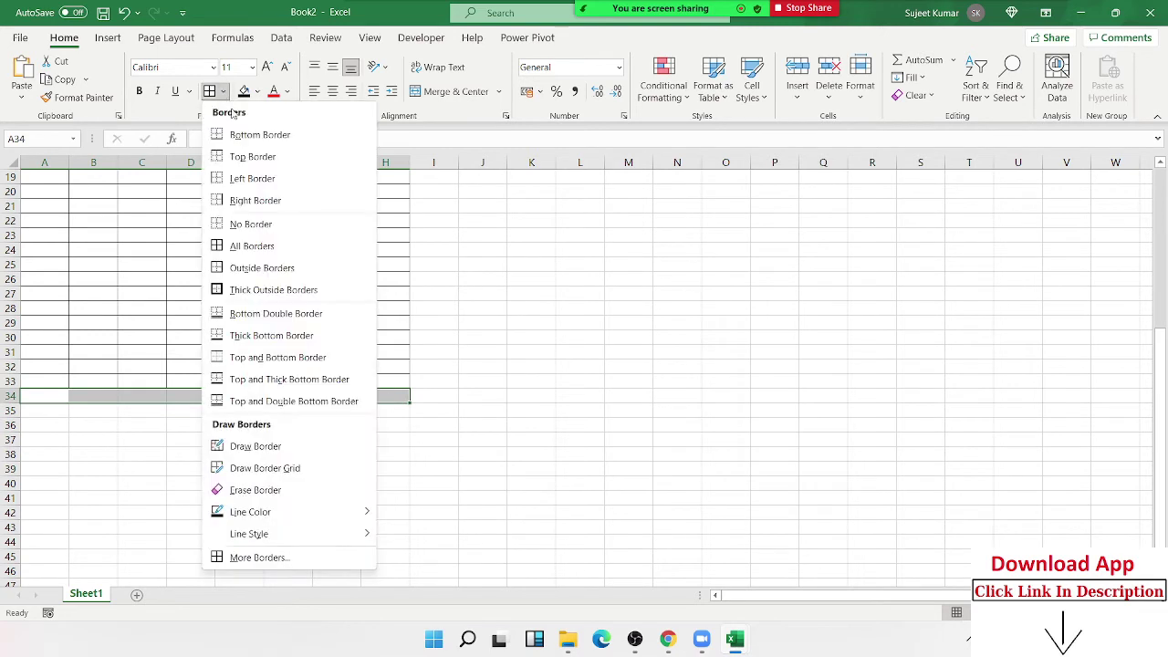
click(252, 335)
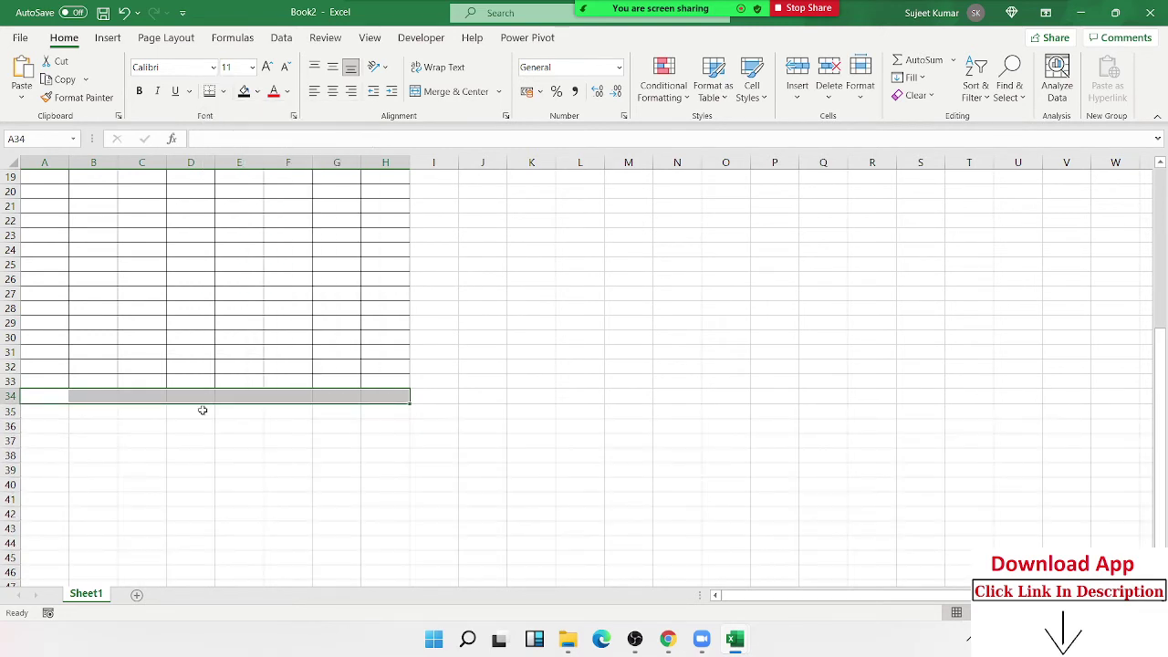
click(202, 413)
click(55, 401)
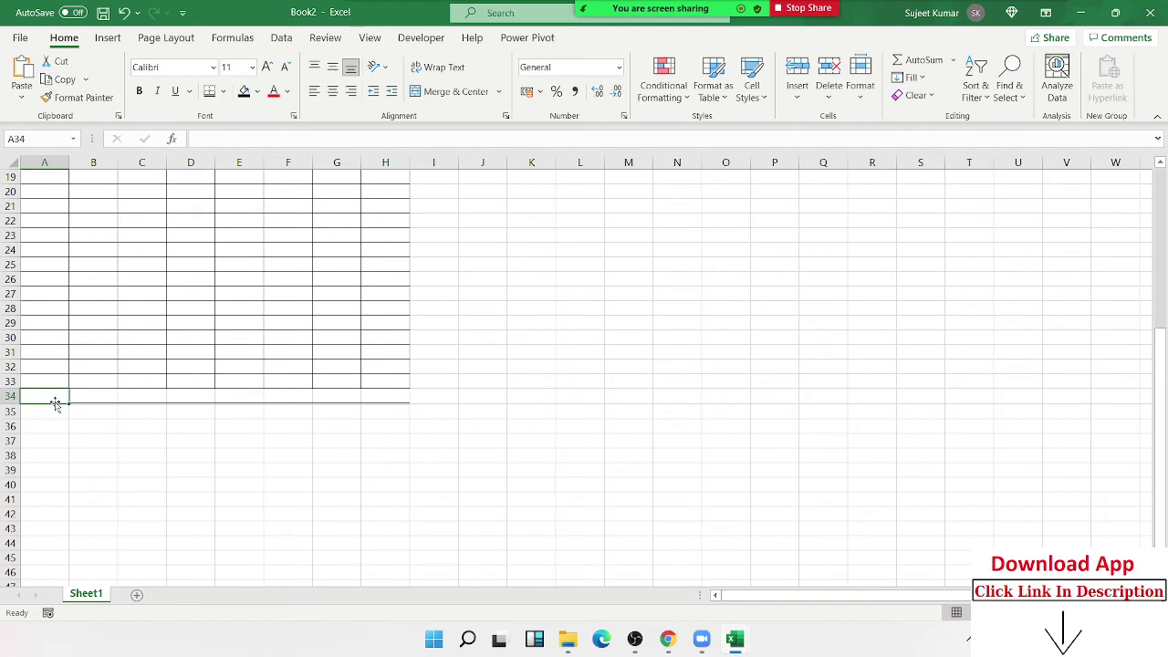
Enter 'Total' in A34 and 'Check By' in A40.
text(Total)
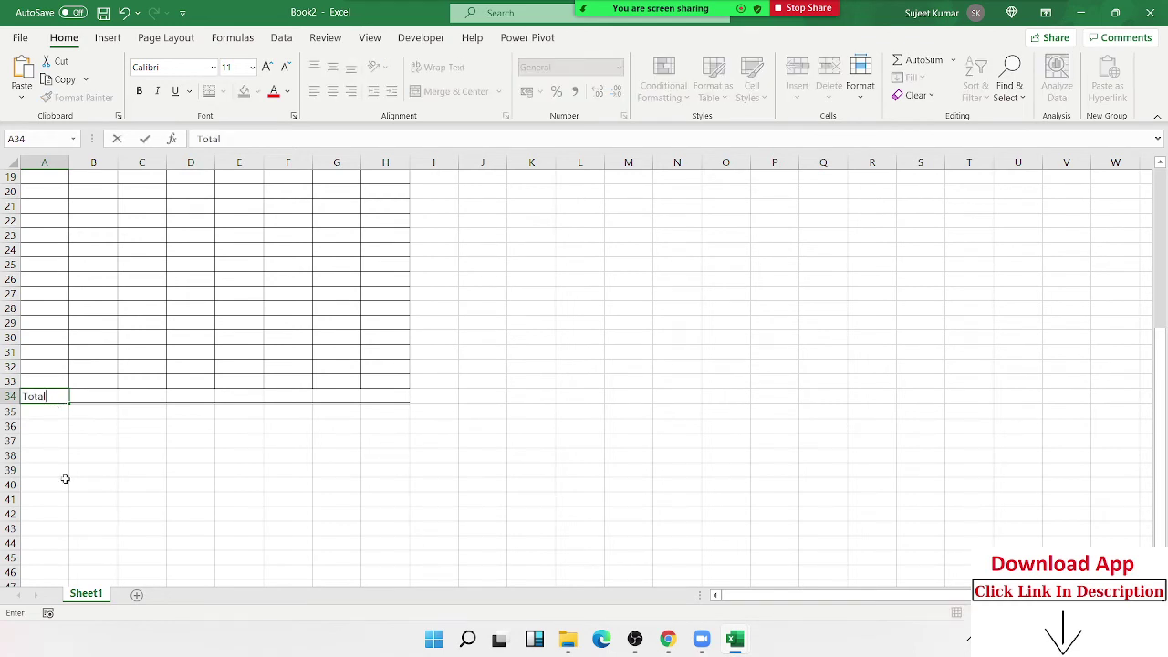
click(65, 481)
text(Check By)
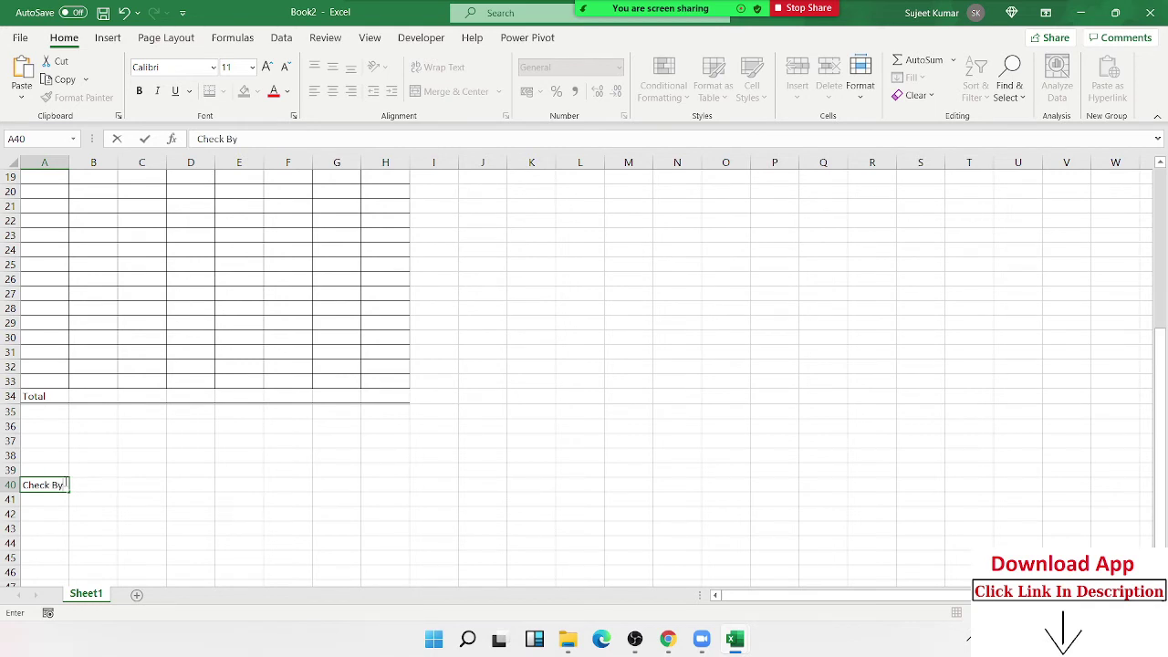
key(Return)
Add a Top Border to A40:B40 as the Check By signature line.
click(65, 483)
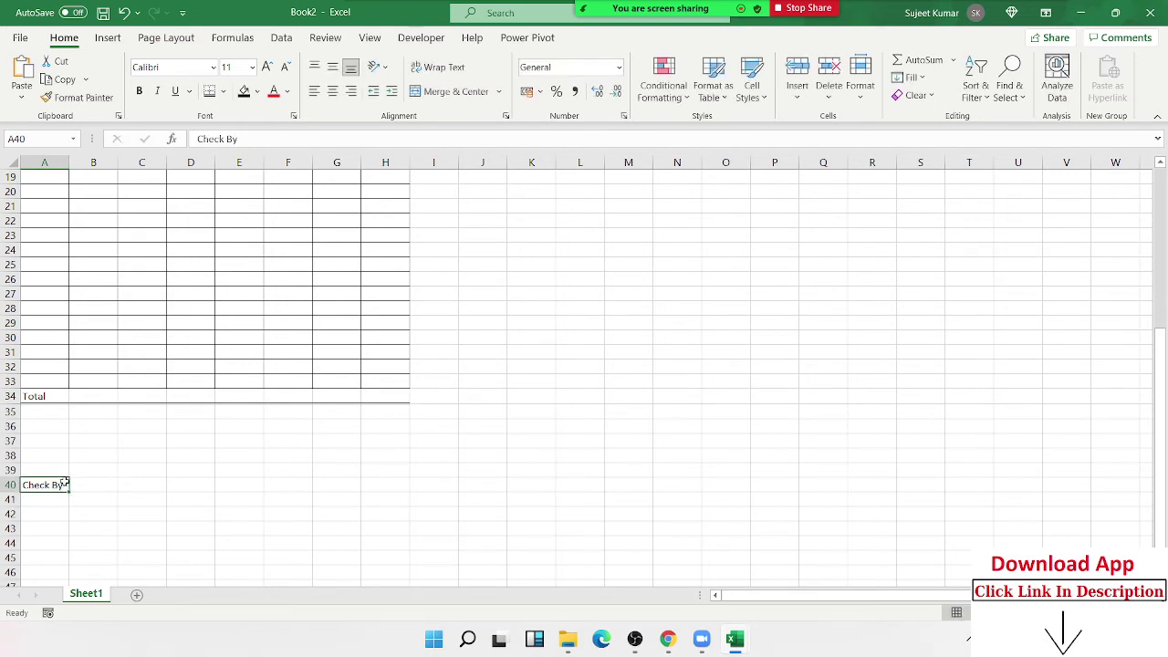
drag(65, 483, 107, 485)
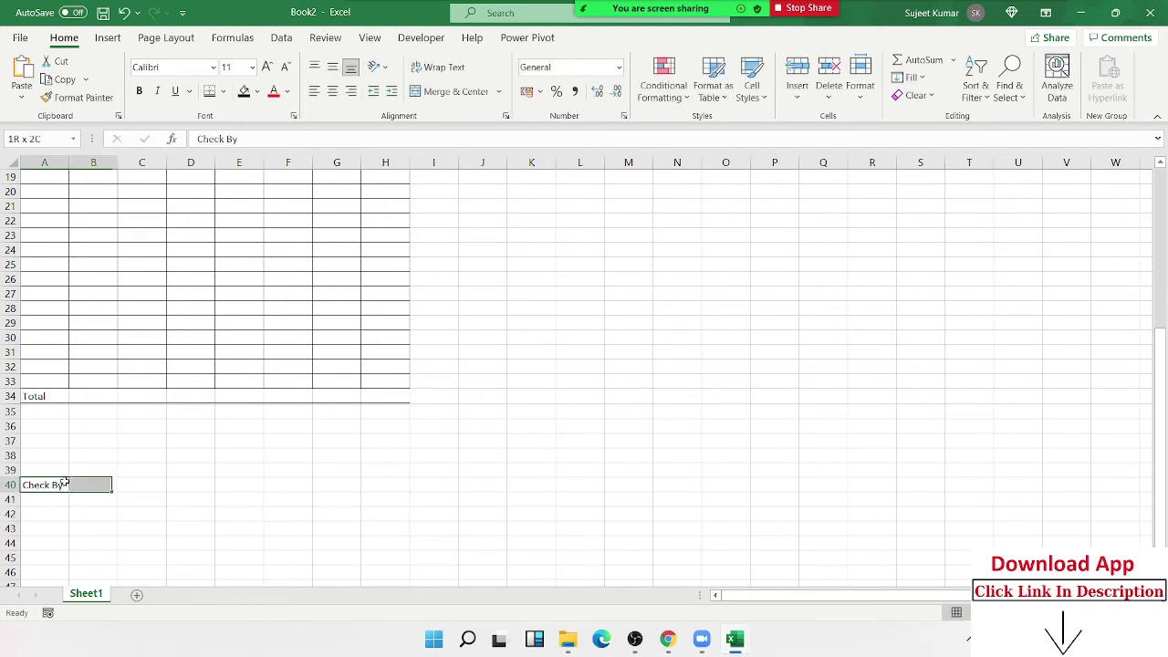
click(223, 92)
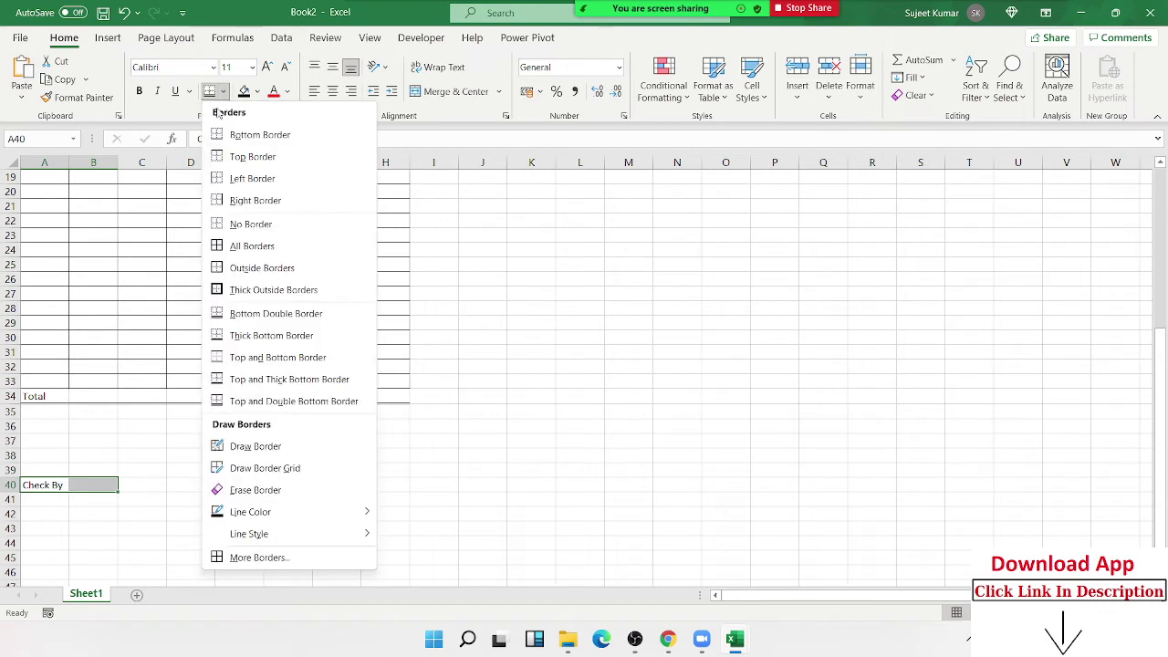
click(230, 155)
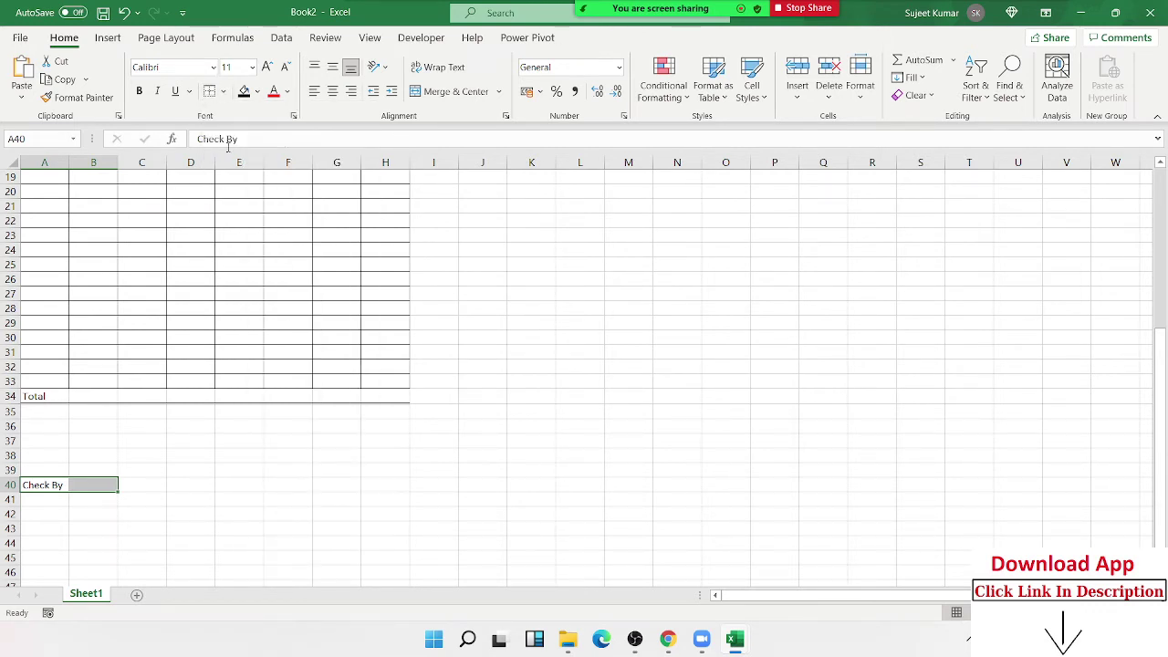
Type 'Auth By' in F40 and give F40:H40 the same top border.
click(308, 486)
text(Aut)
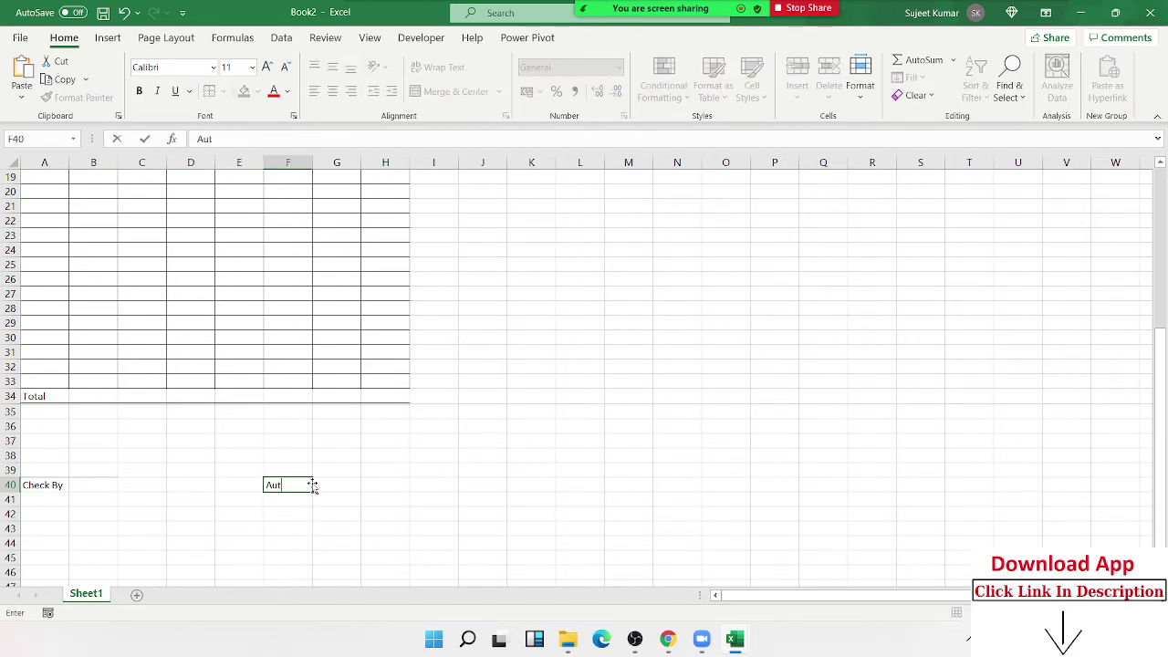
text(h B)
text(y)
key(Return)
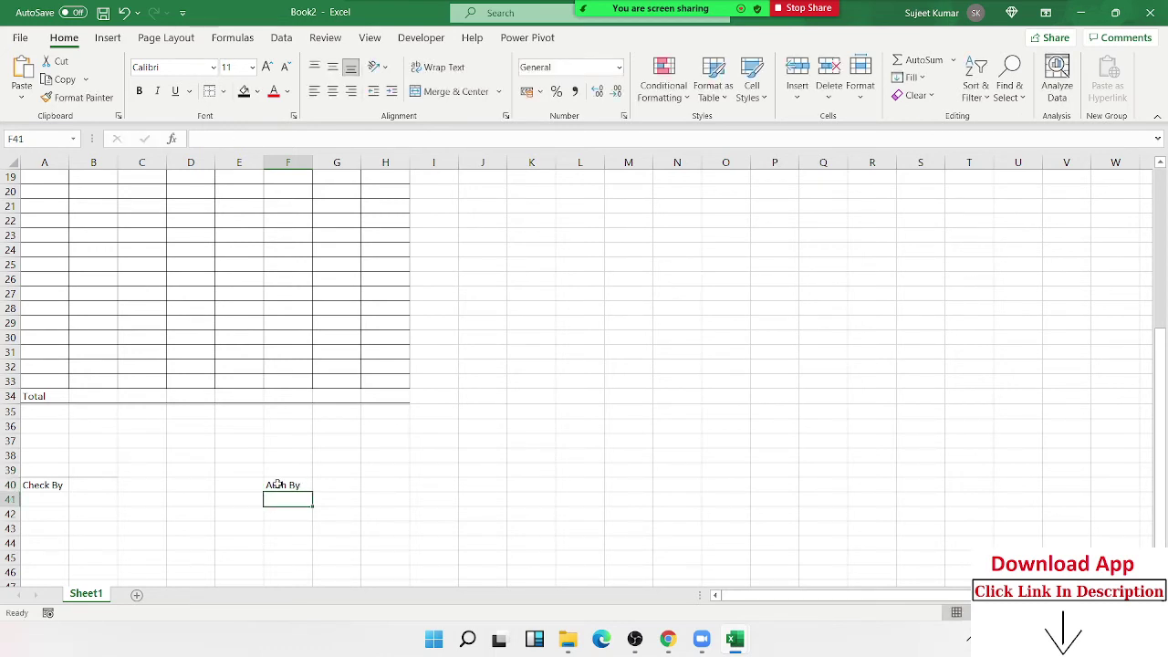
drag(277, 484, 388, 469)
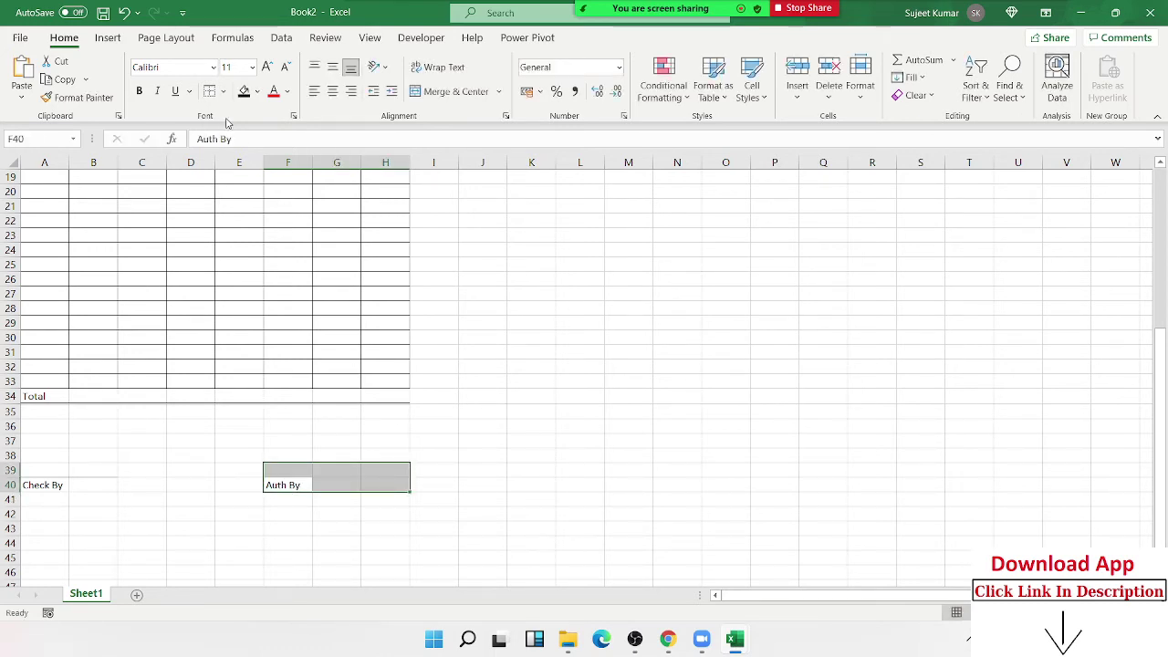
key(shift+Down)
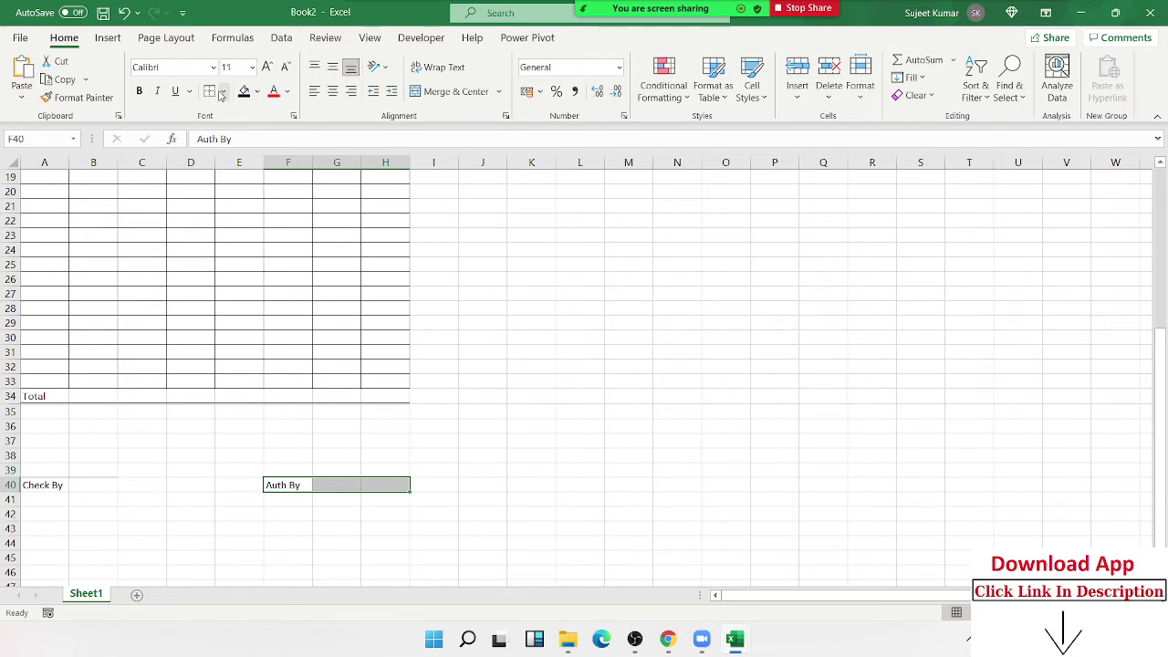
click(284, 496)
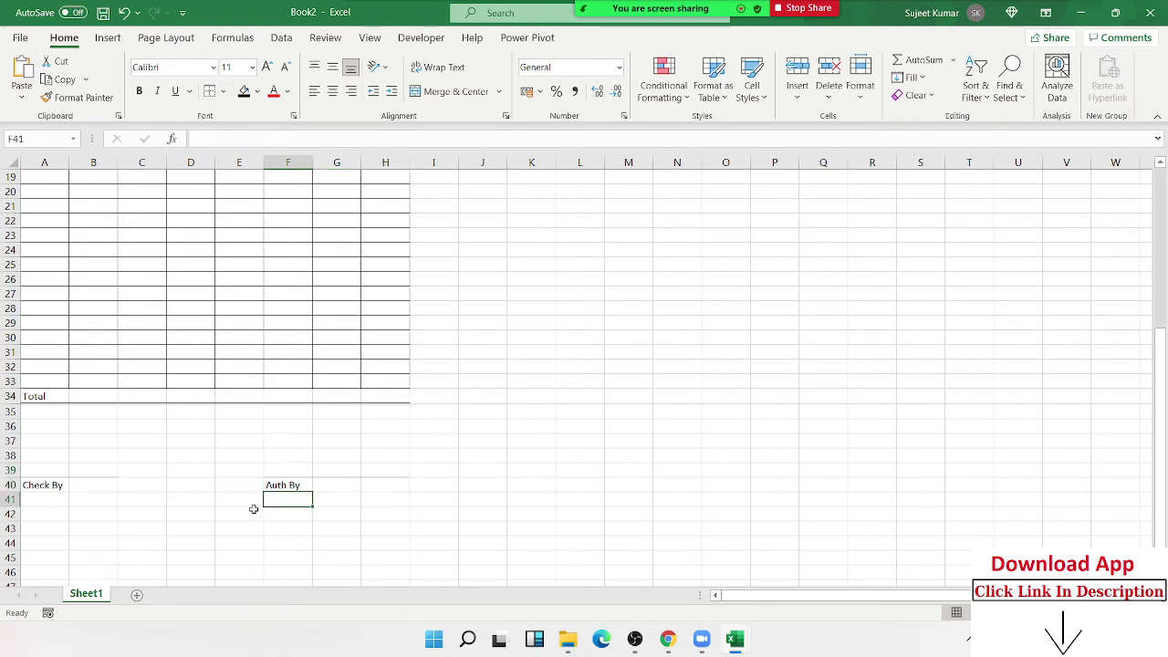
Untick View Gridlines on Page Layout, then check only the bordered table remains visible.
scroll(254, 508, up, 4)
scroll(247, 508, up, 2)
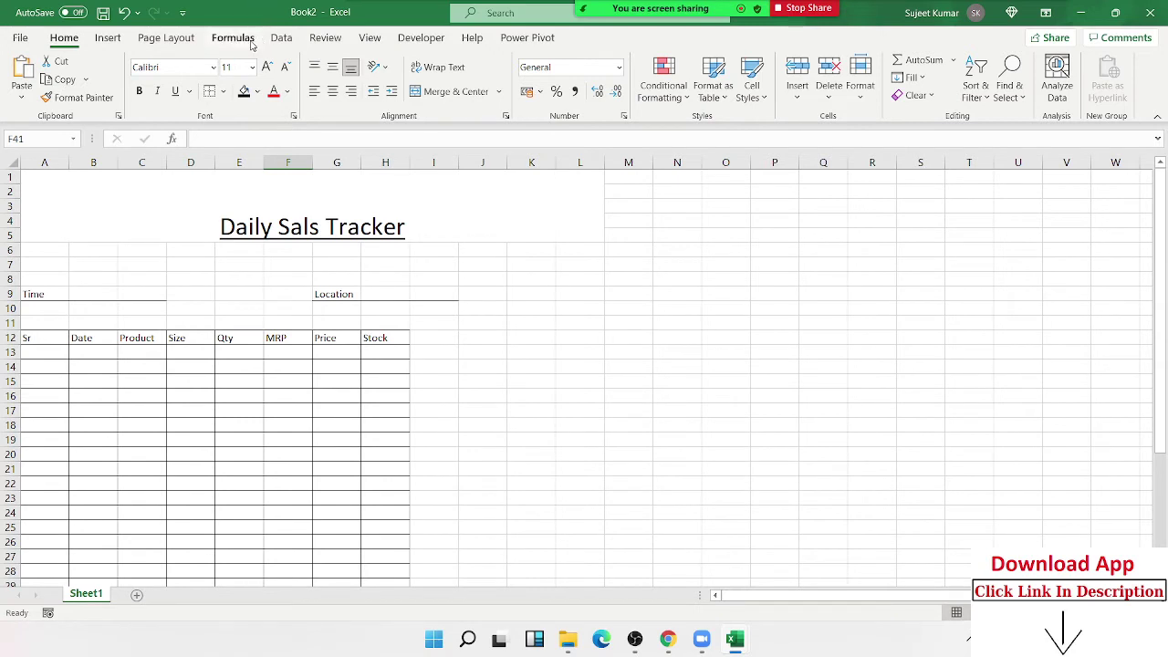
click(180, 37)
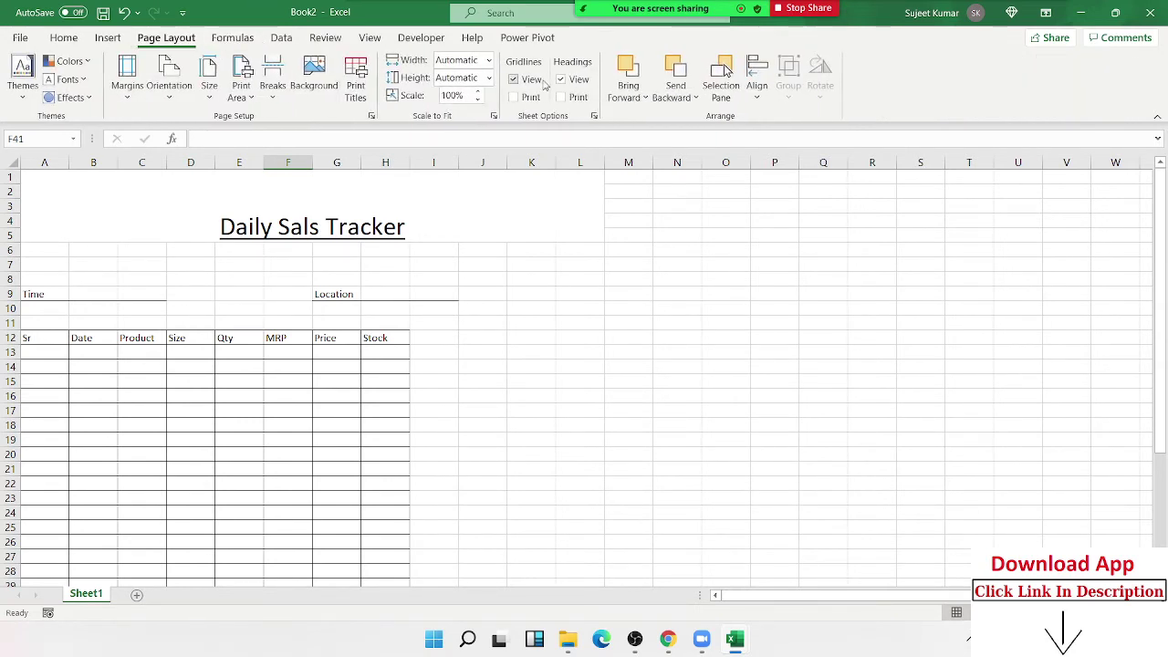
click(624, 294)
scroll(608, 323, down, 2)
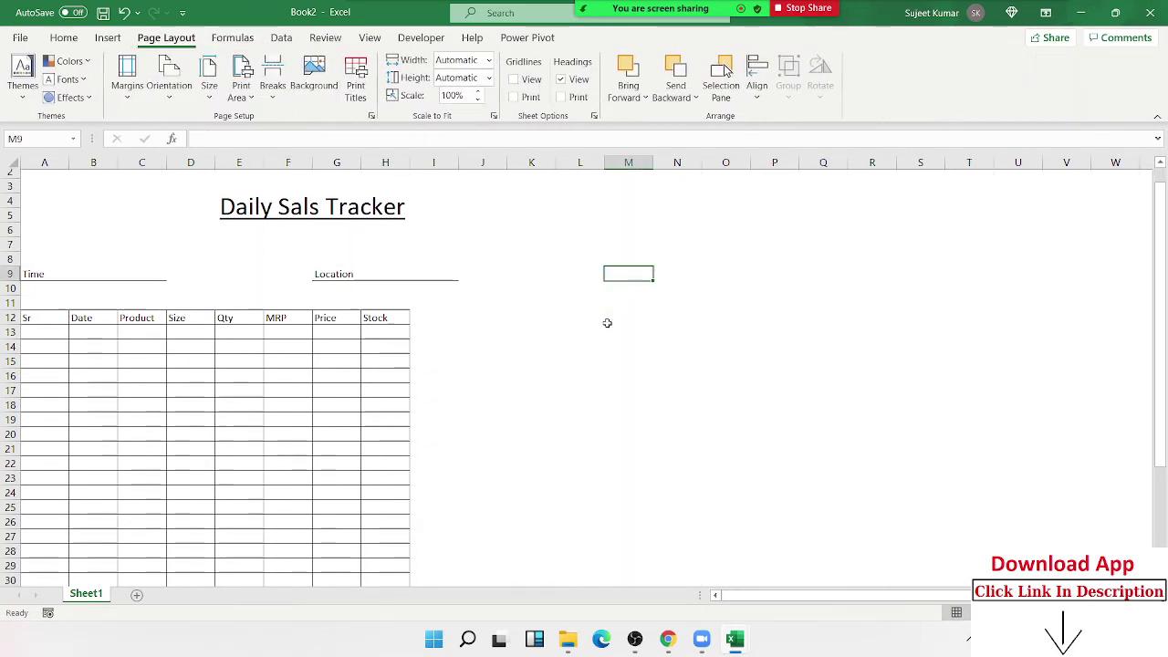
scroll(598, 330, down, 2)
scroll(593, 335, up, 4)
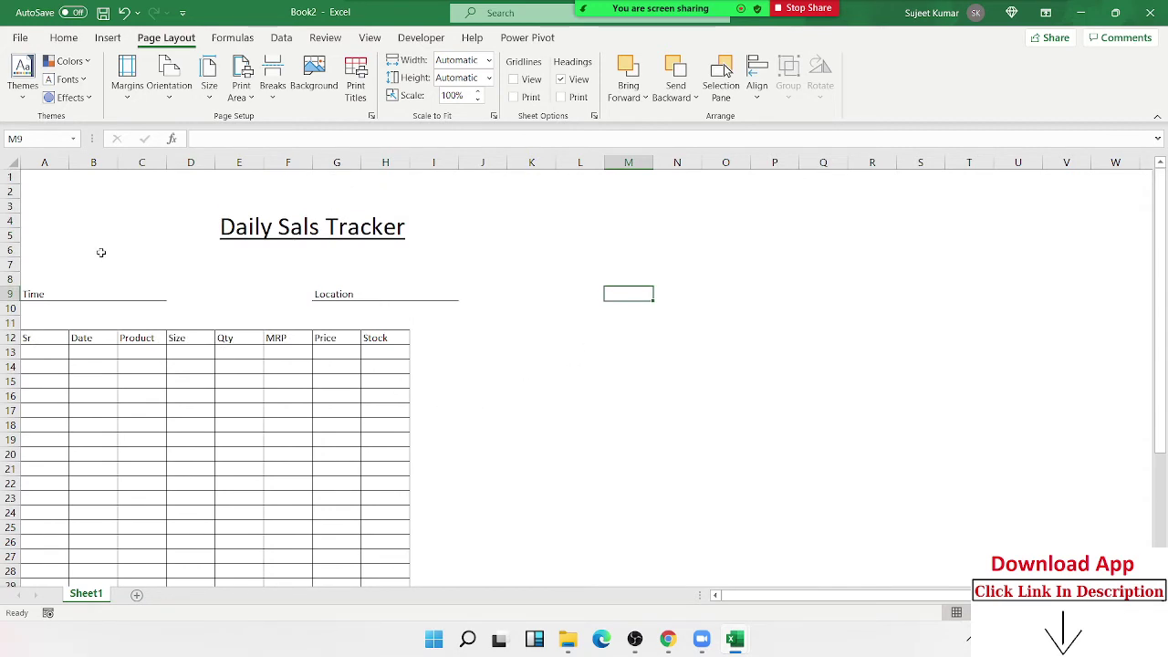
drag(93, 220, 228, 426)
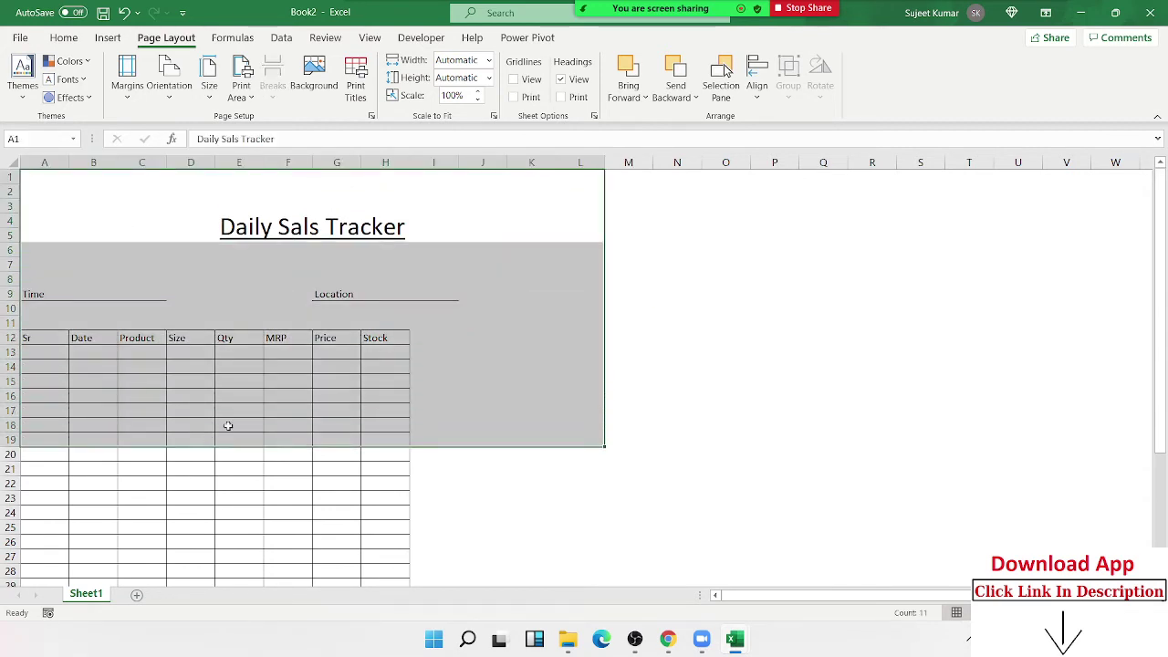
click(647, 337)
scroll(621, 358, down, 4)
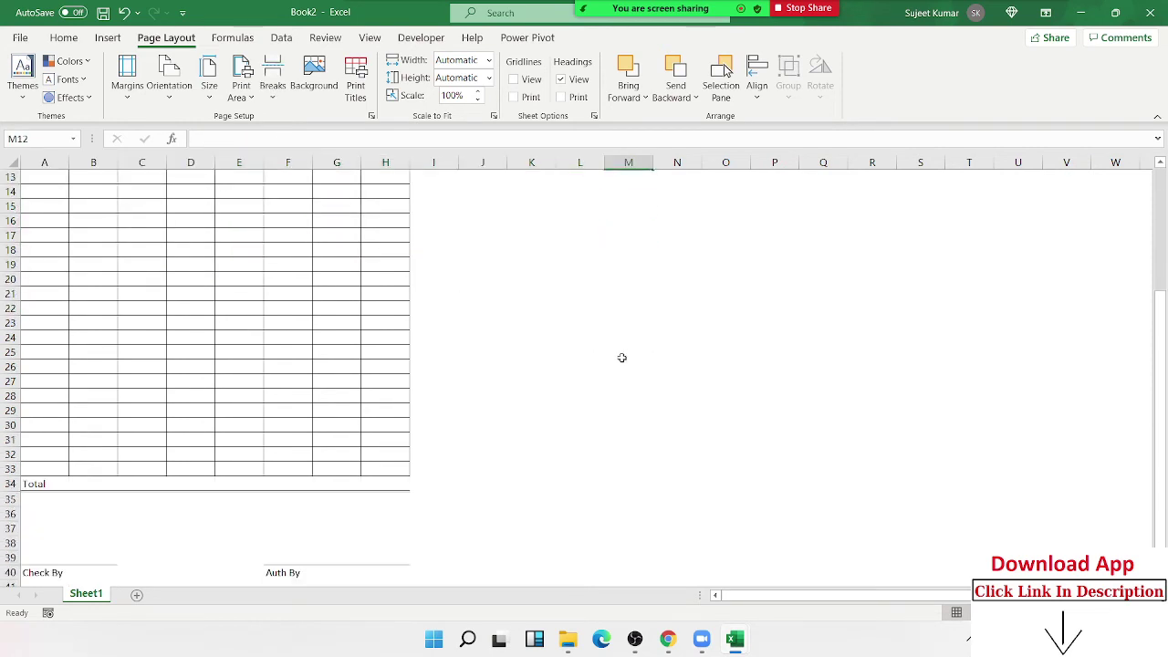
scroll(489, 360, up, 2)
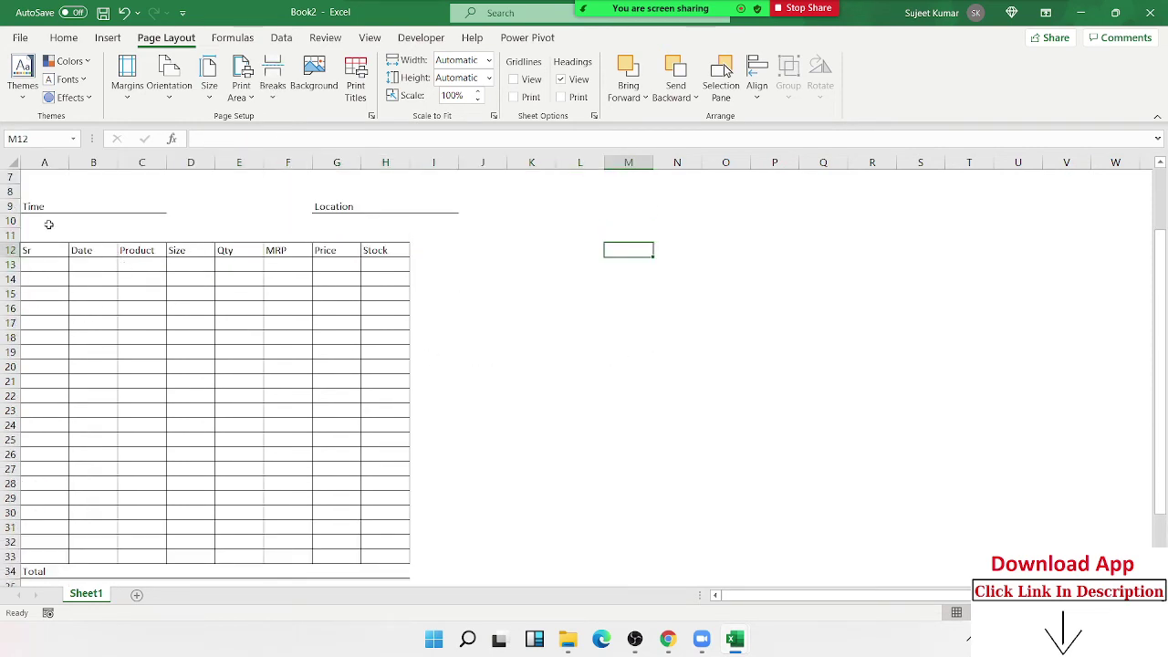
Save Book2 via Save As > Browse as an Excel Template named Sales on the Desktop.
click(20, 40)
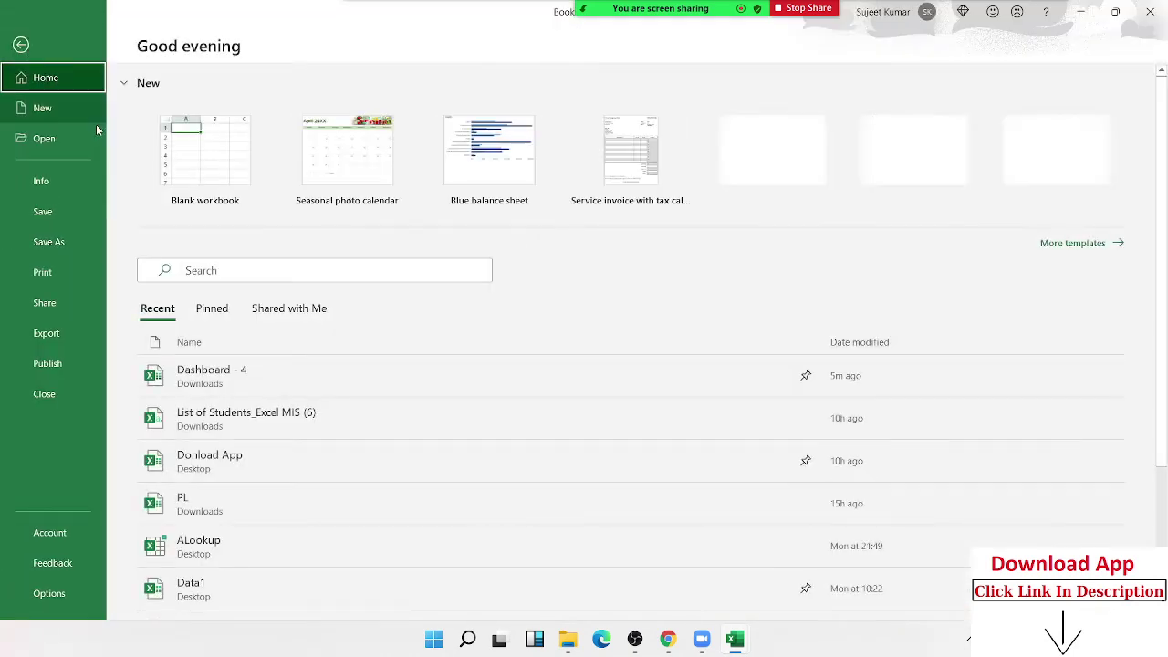
click(54, 242)
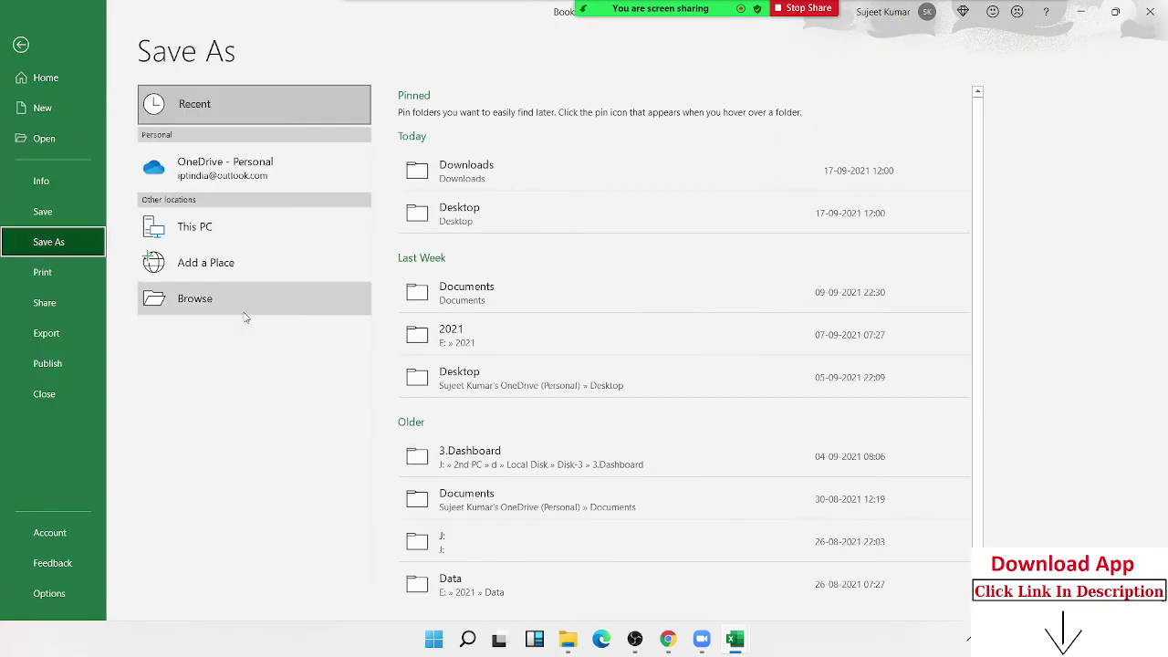
click(242, 314)
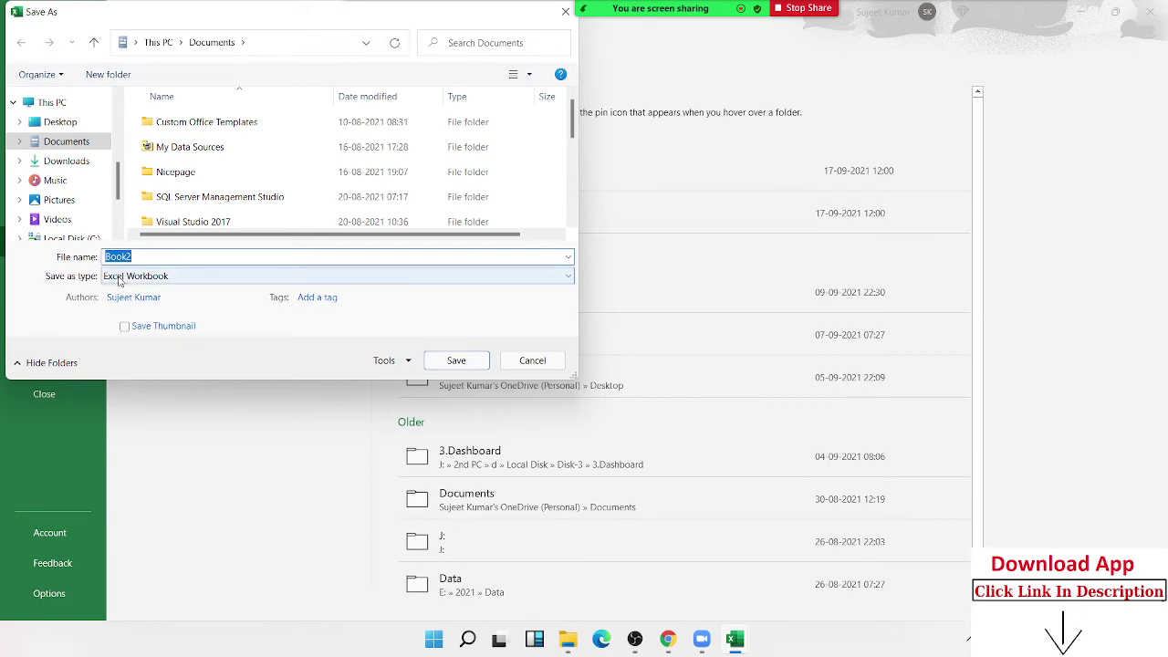
click(118, 278)
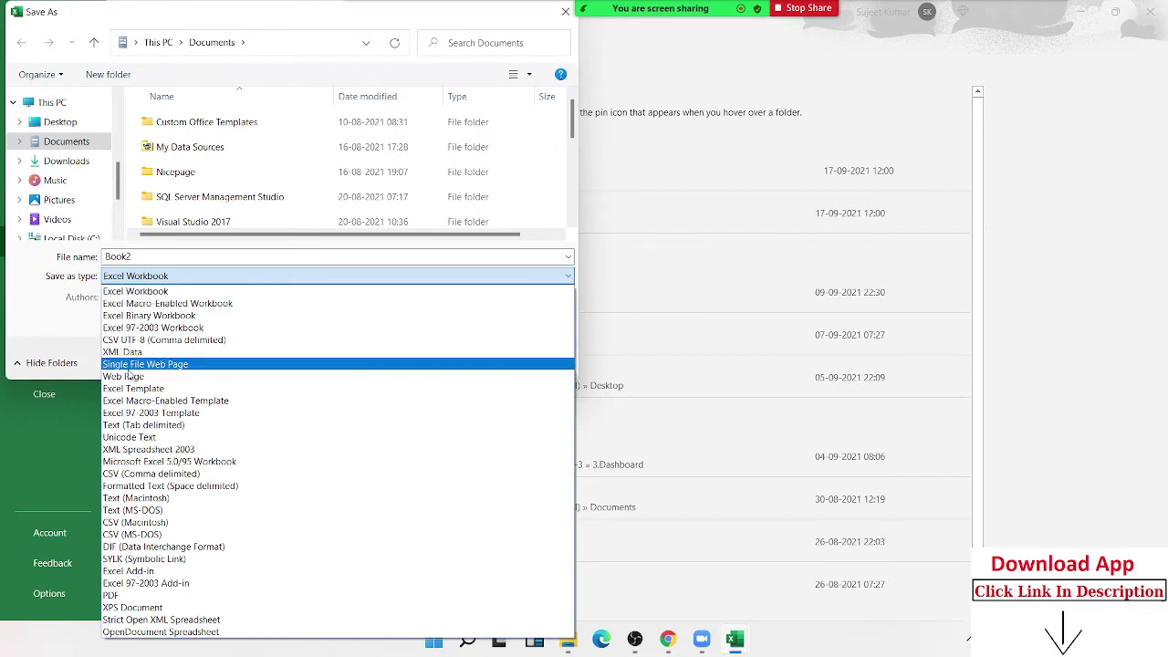
click(173, 388)
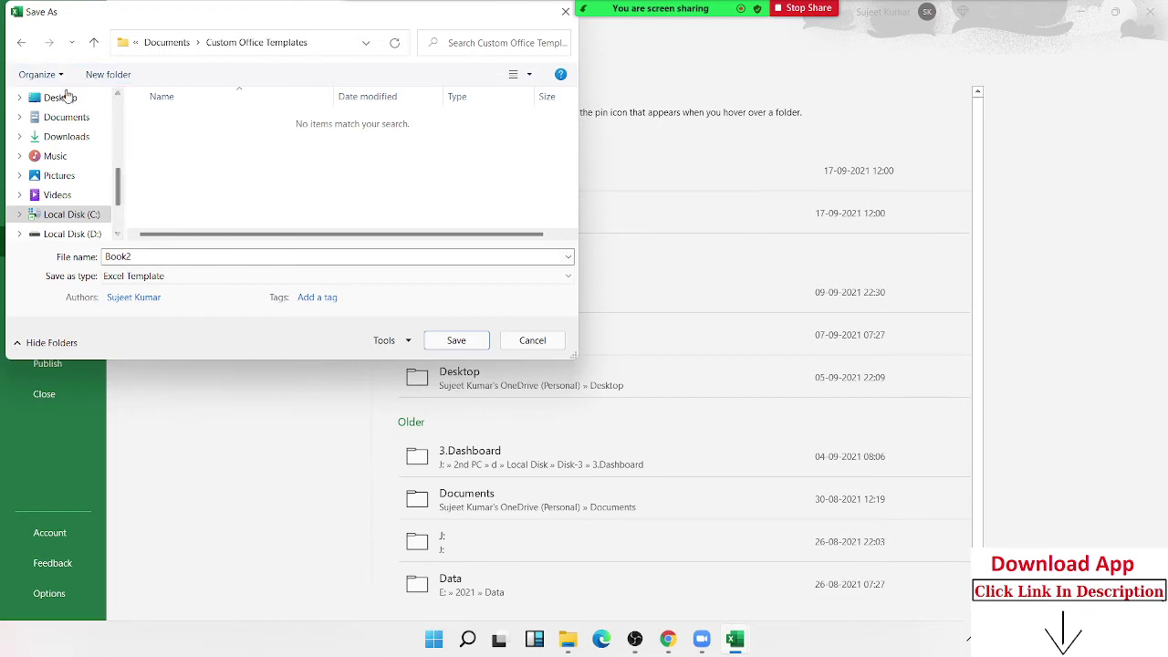
click(63, 98)
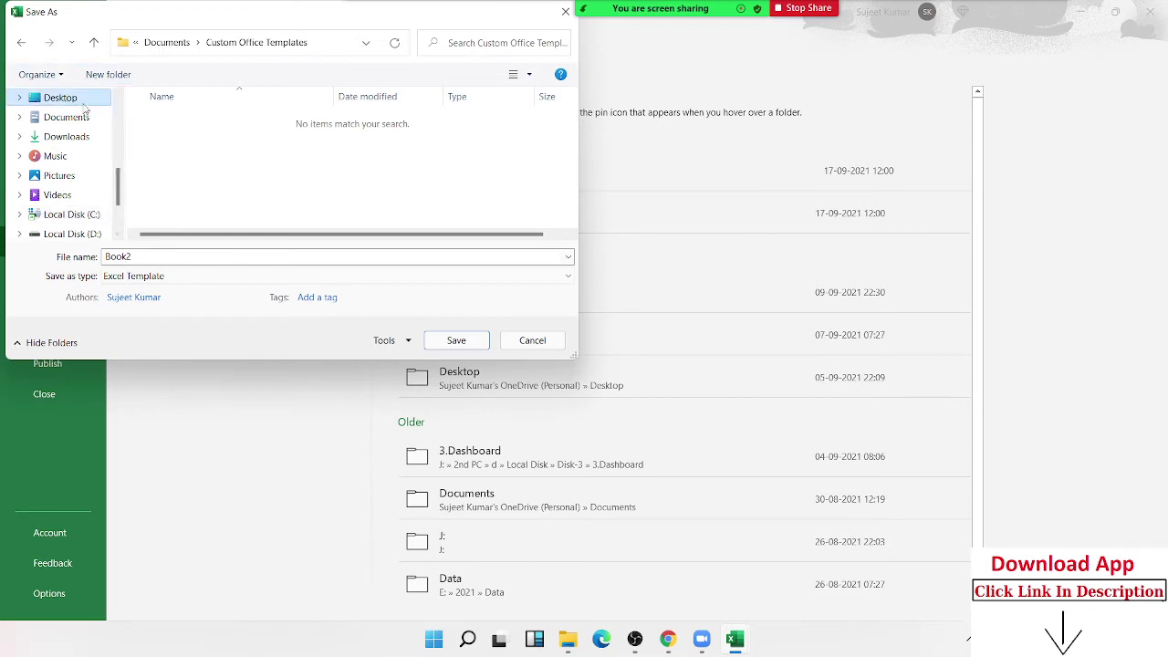
double_click(168, 259)
text(SA)
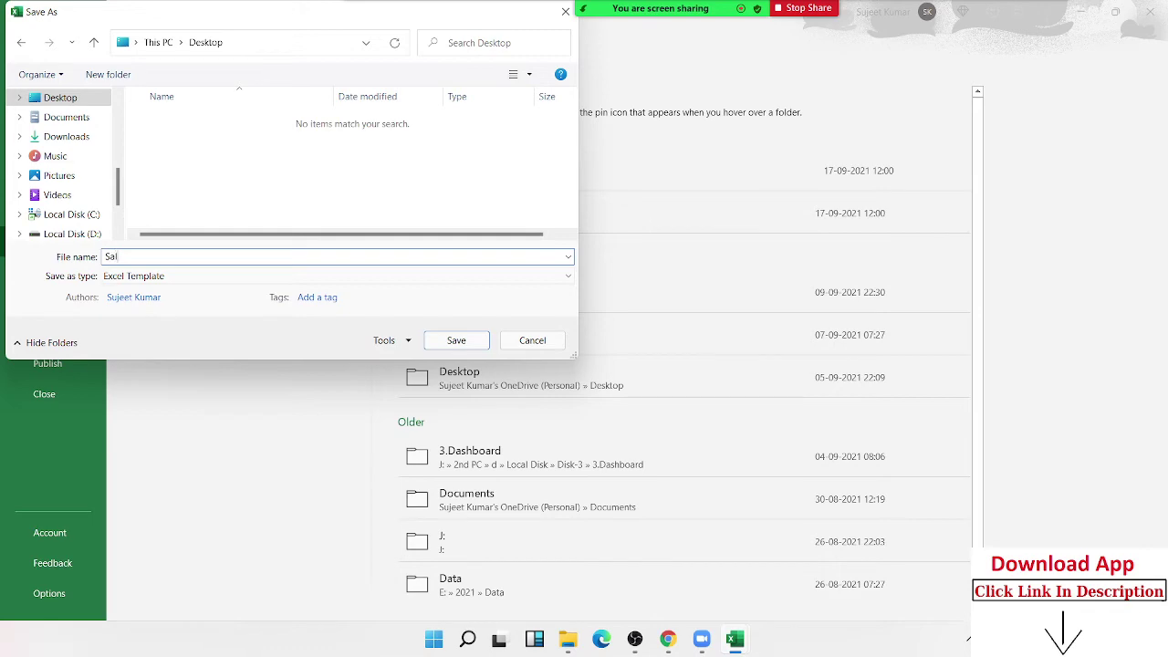
click(475, 340)
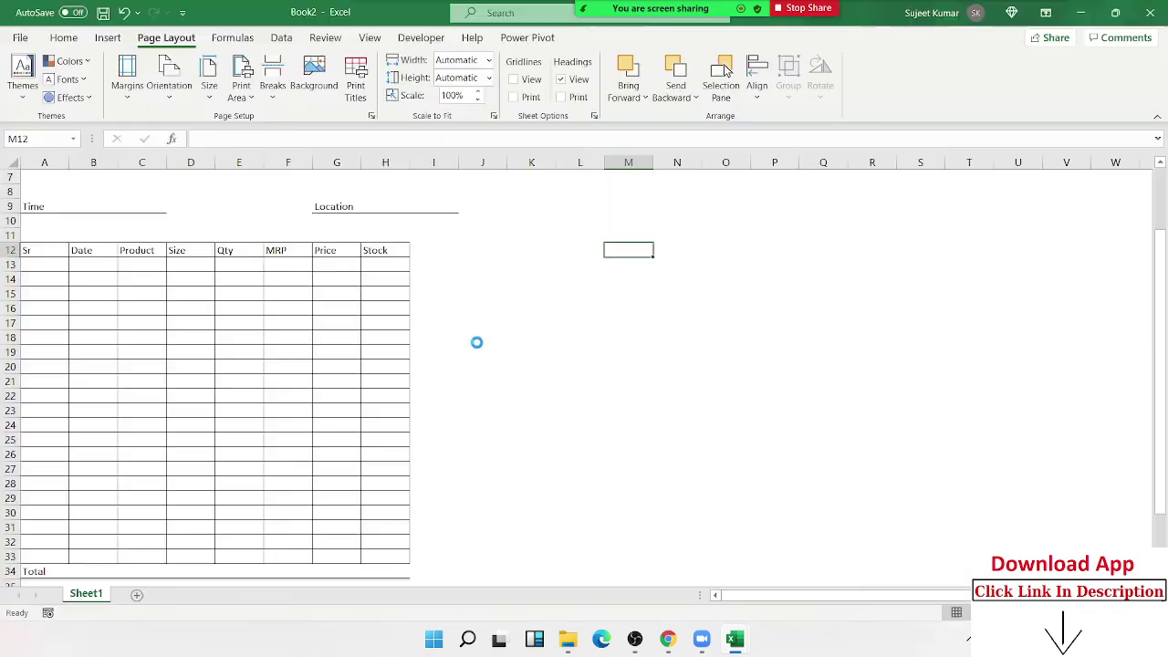
Move the Sales template icon to the desktop centre, then close the Sales workbook window.
key(alt+F4)
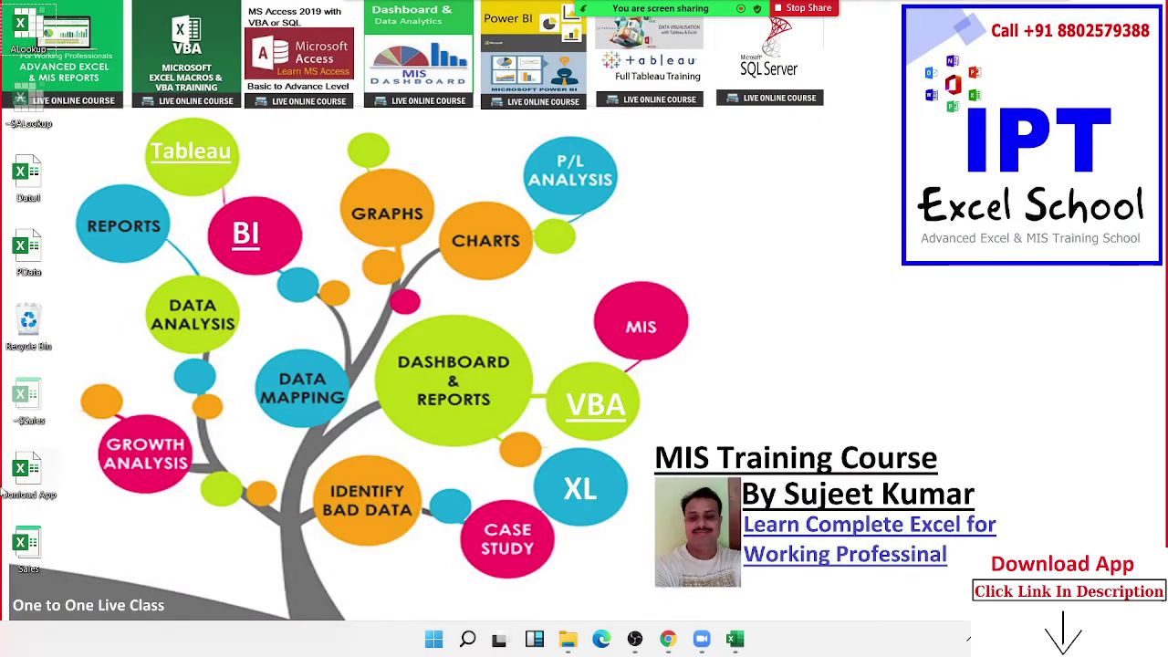
drag(28, 545, 660, 267)
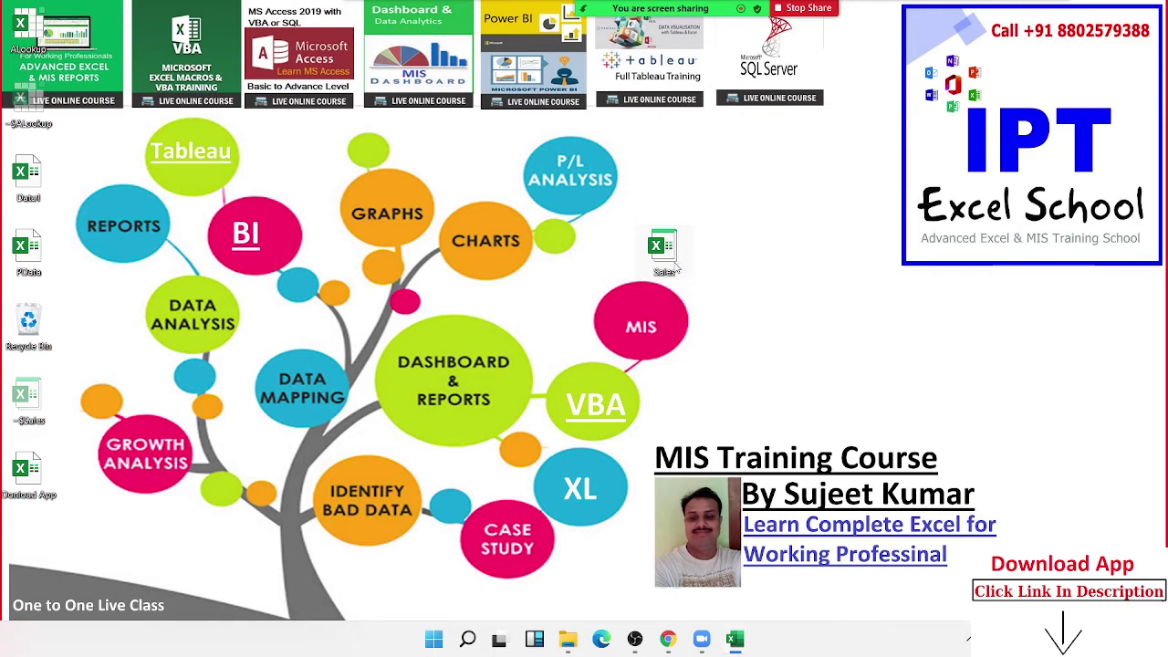
mouse_move(734, 639)
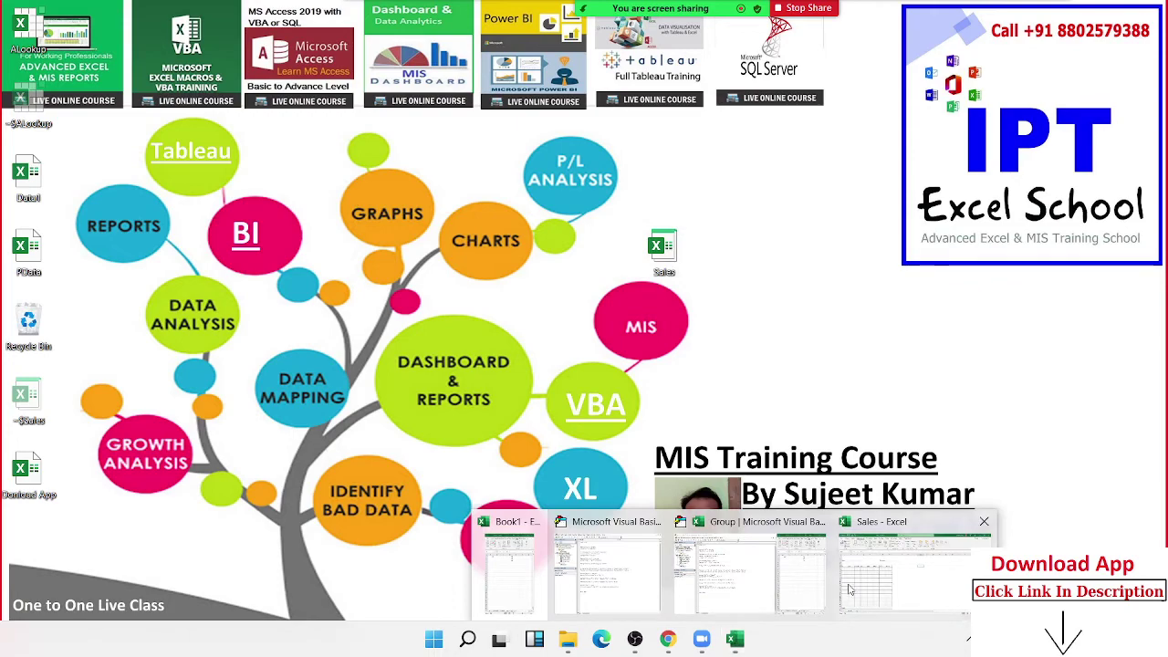
click(864, 589)
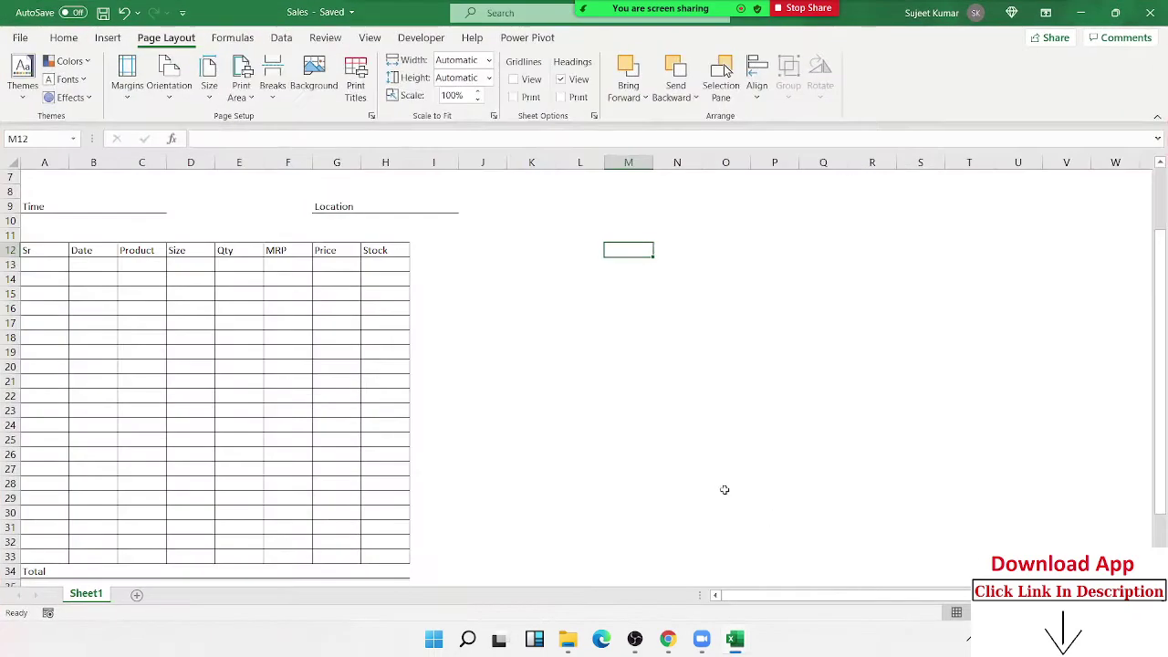
click(1150, 12)
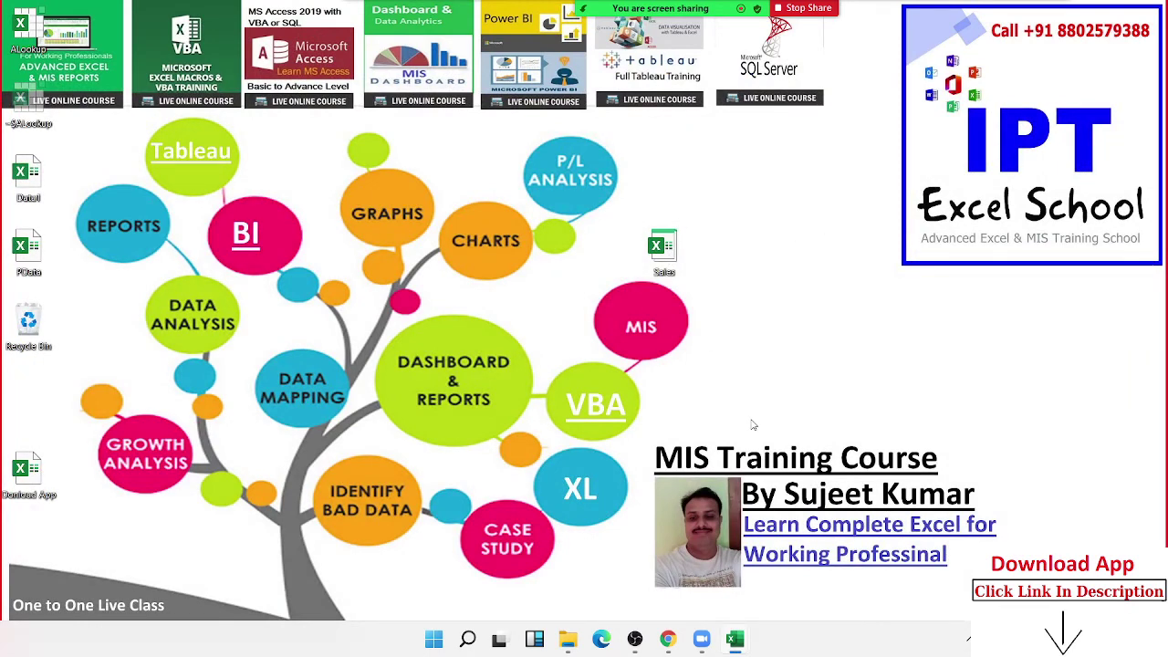
Reopen Sales1 and type test entries 'adasd' in E18 and 'asd' in E14.
click(734, 639)
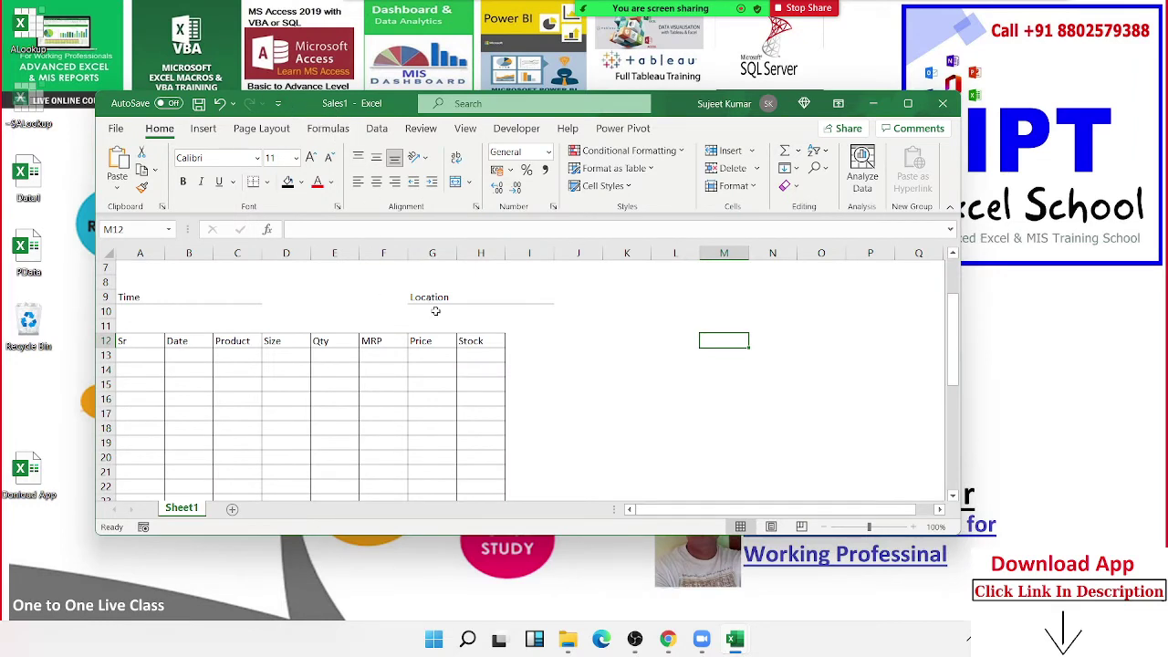
click(320, 427)
text(adasd)
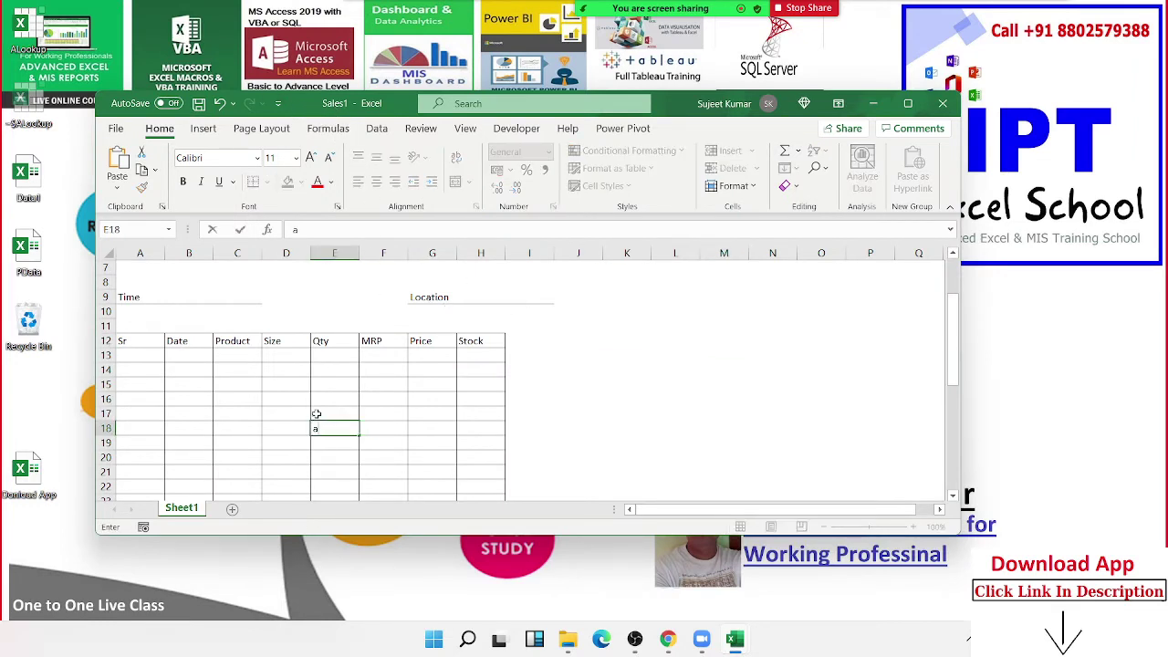
click(353, 370)
text(asd)
click(393, 398)
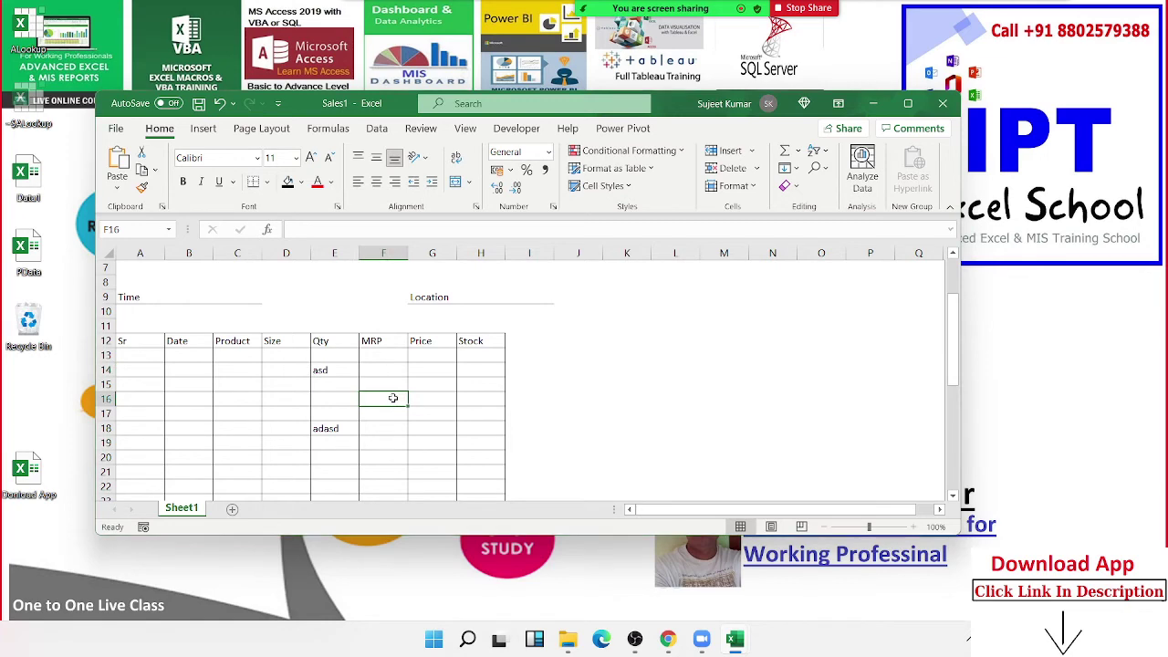
Cancel the save prompt and close Sales1, choosing Don't Save.
key(ctrl+s)
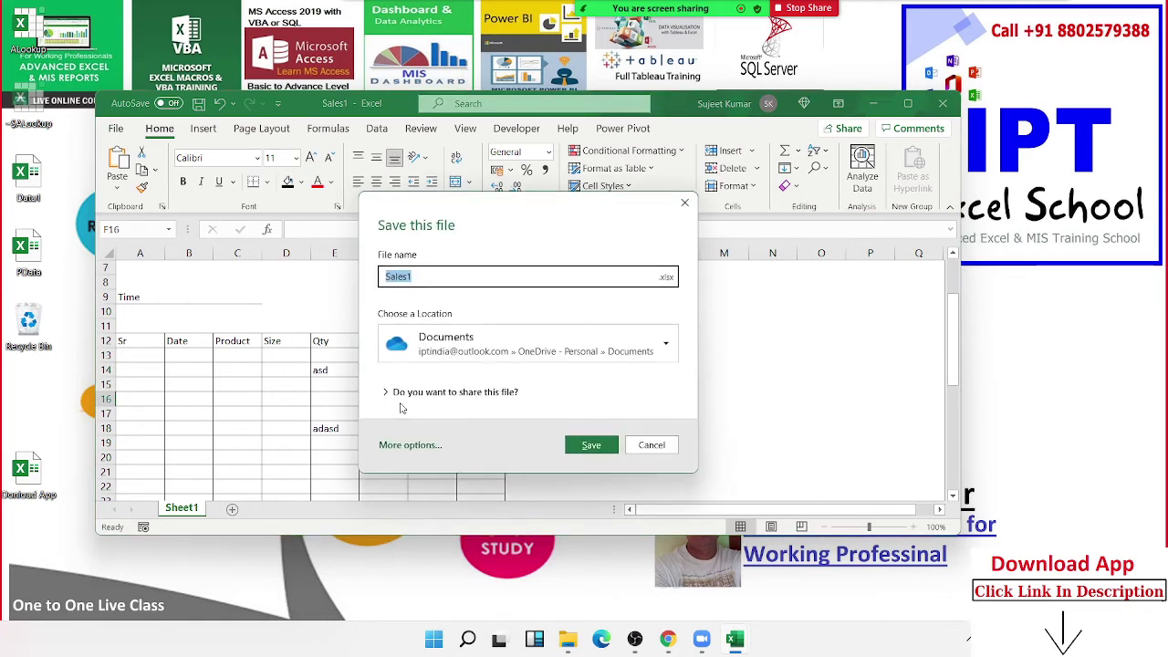
key(Escape)
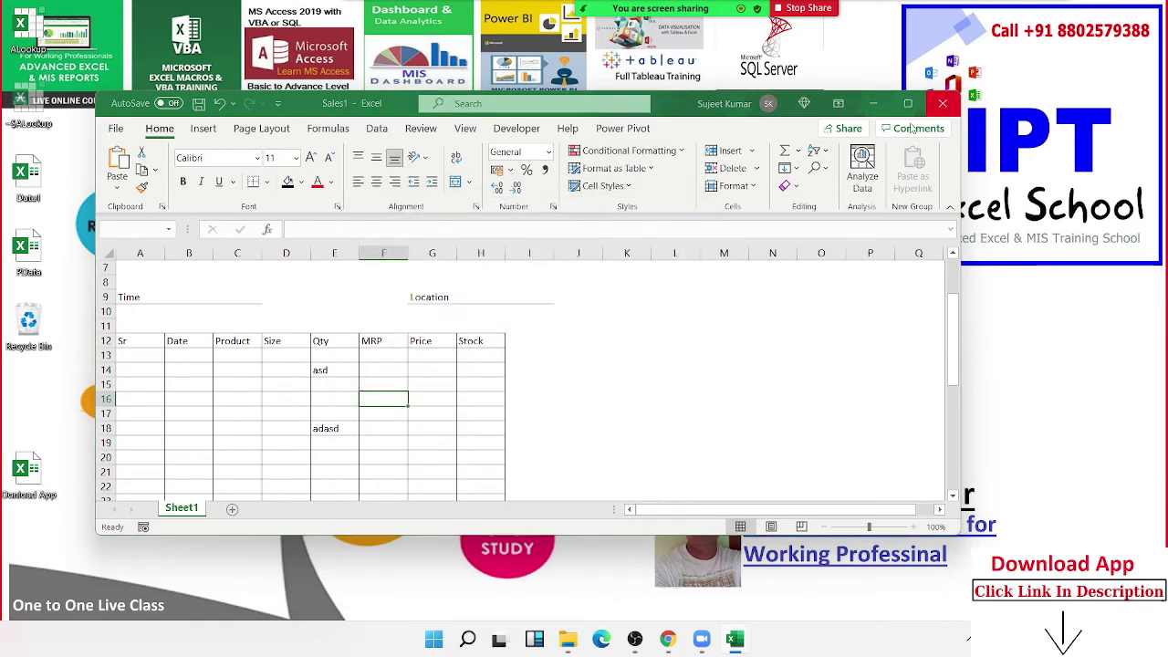
click(943, 103)
click(613, 407)
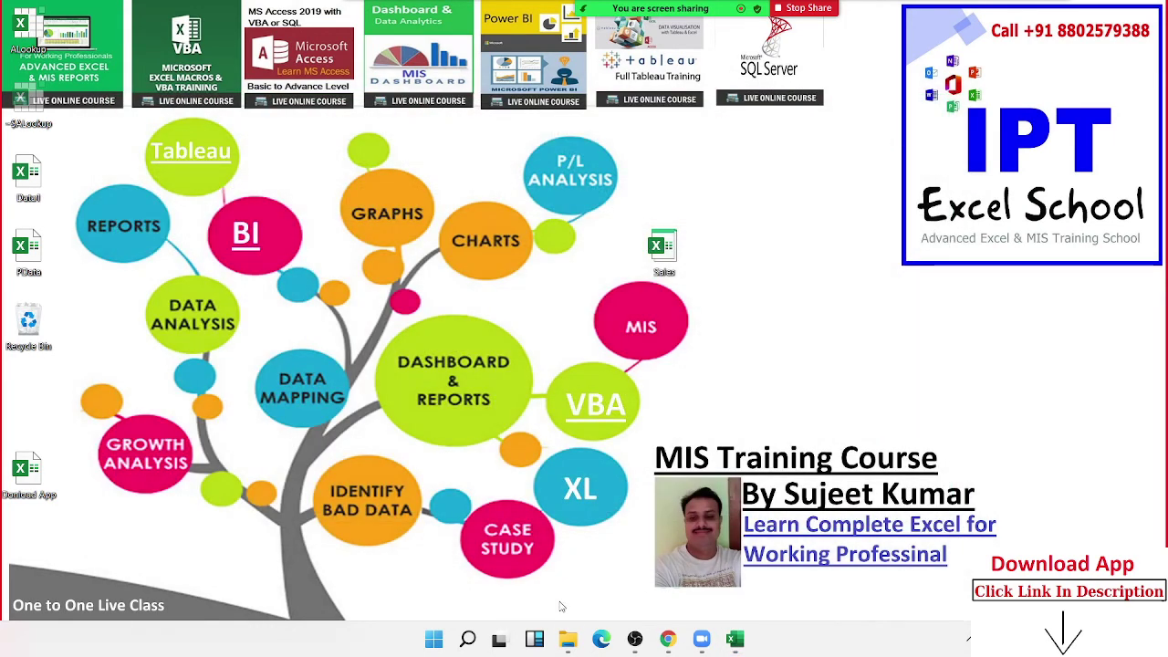
Hide Chrome, minimize Book1's VBA editor, and close Book1 choosing Don't Save.
click(668, 639)
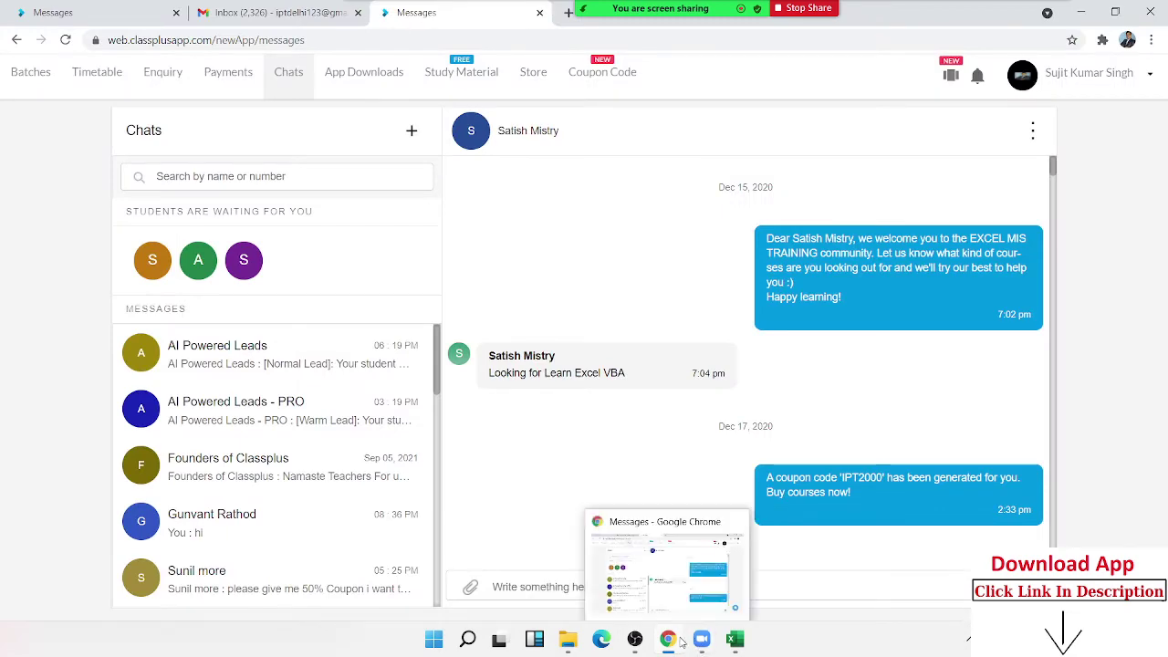
click(717, 644)
mouse_move(735, 638)
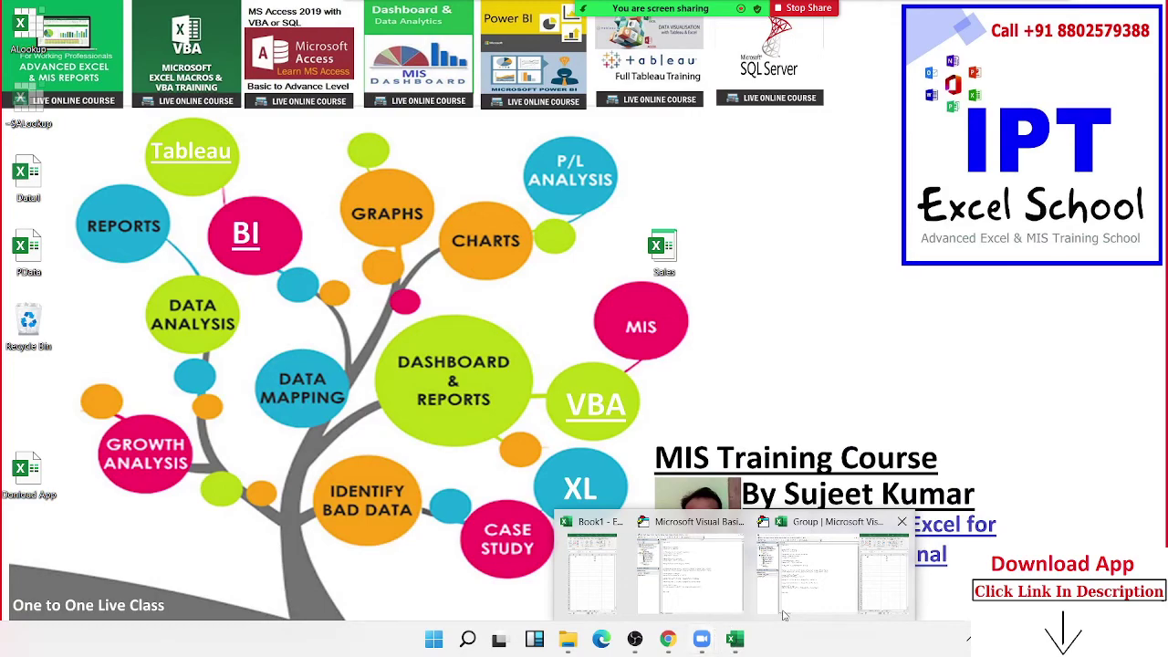
click(872, 565)
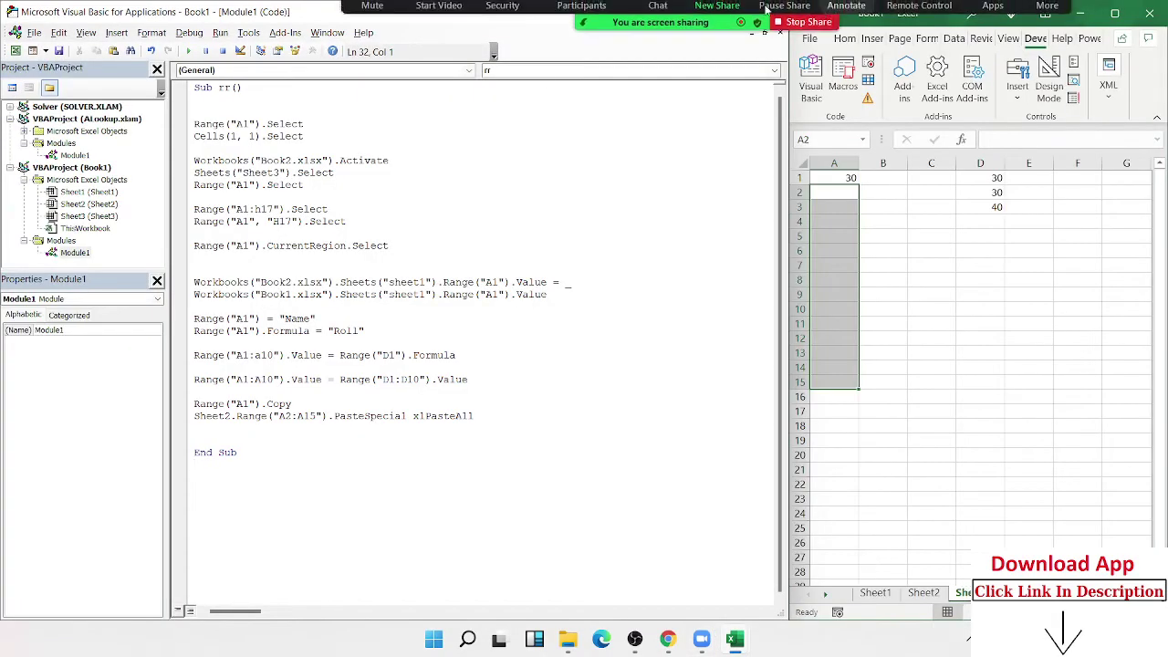
double_click(226, 7)
drag(225, 57, 383, 169)
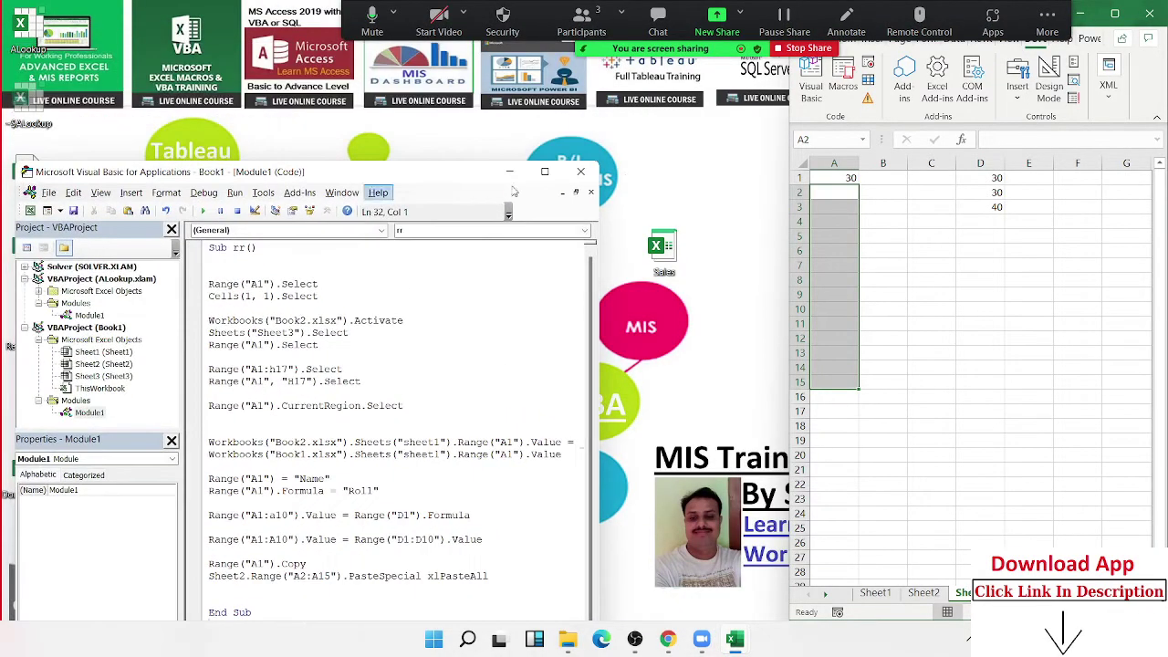
click(588, 171)
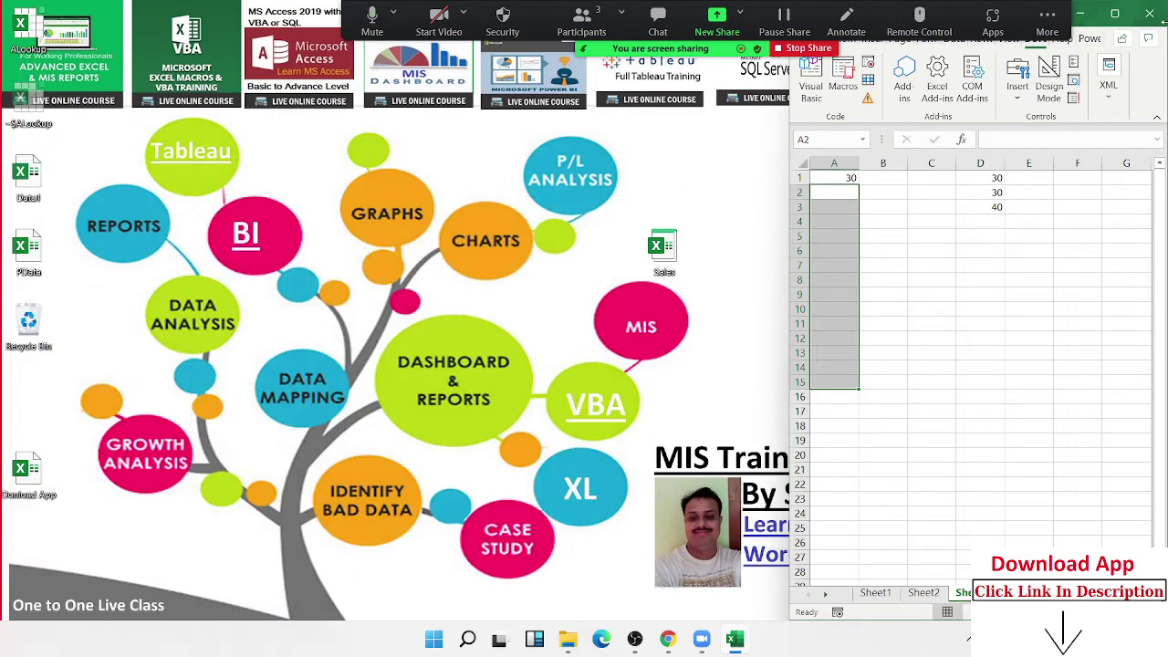
click(1149, 12)
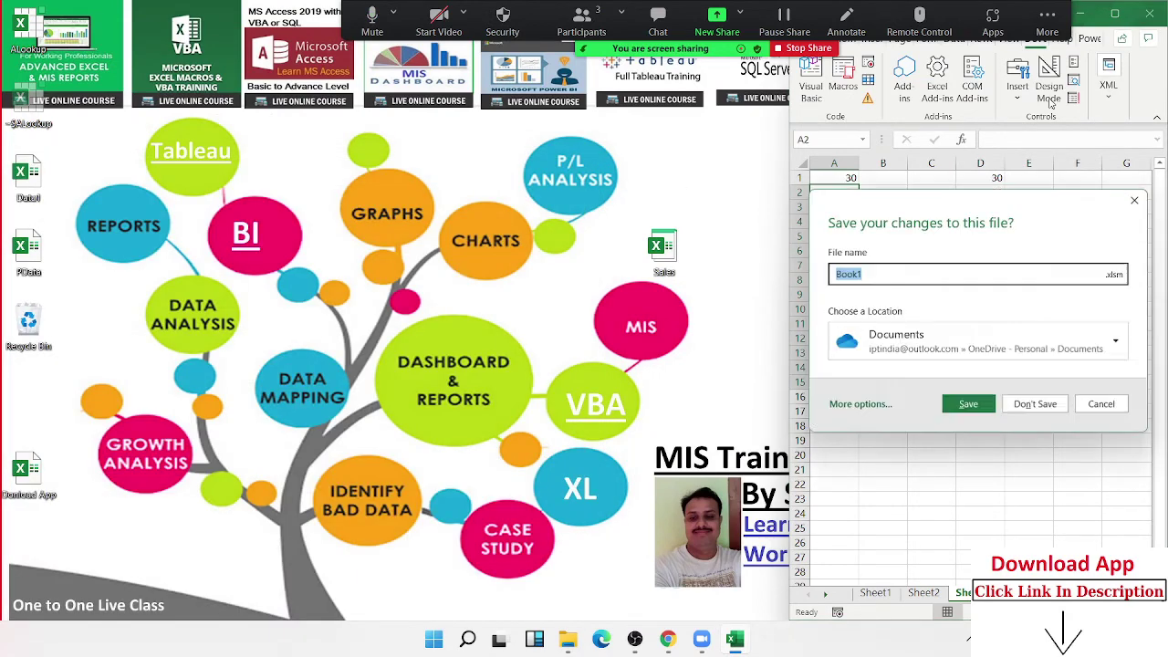
click(1035, 404)
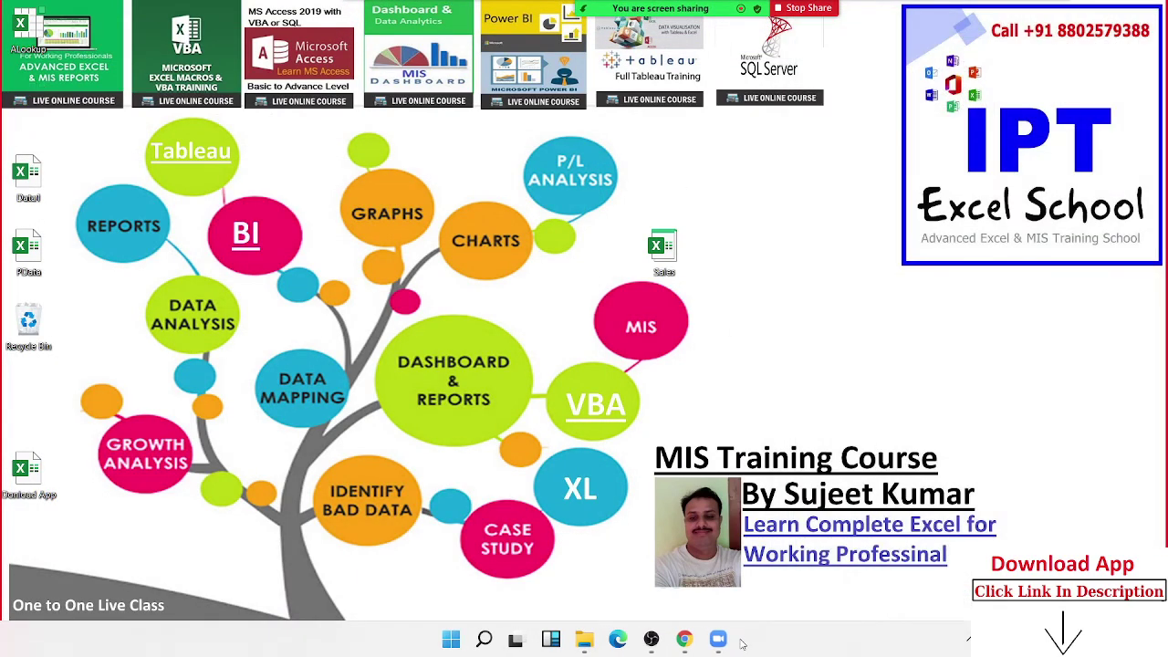
Search 'exce' from the Start menu and launch Excel from the Best match result.
key(super)
text(exce)
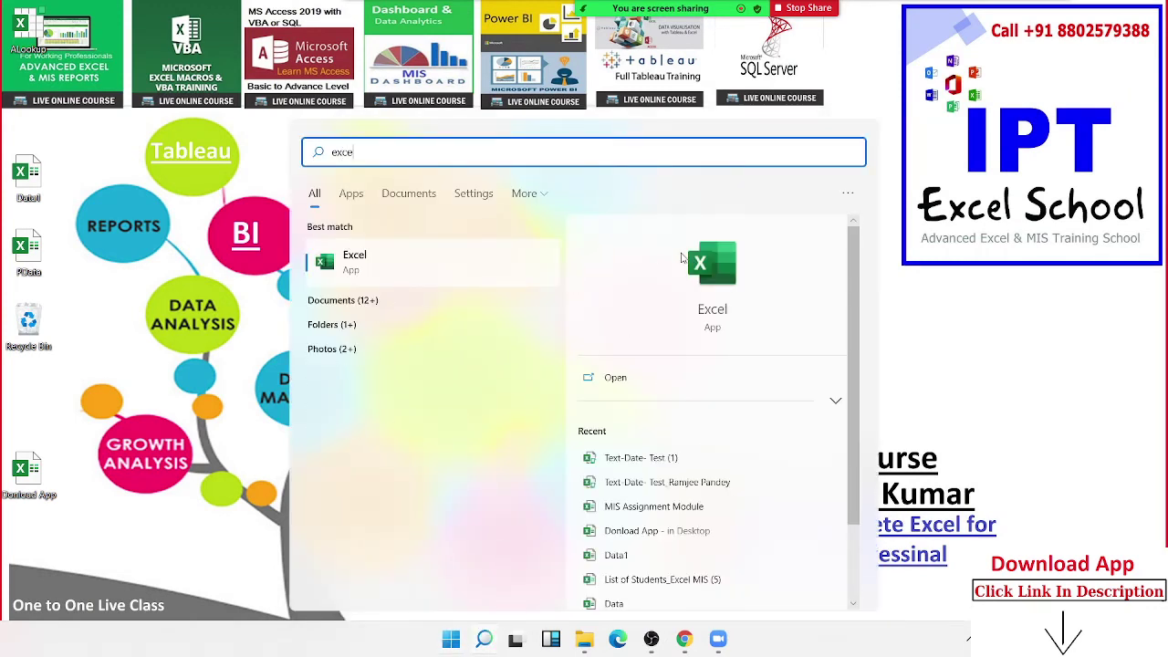
click(710, 270)
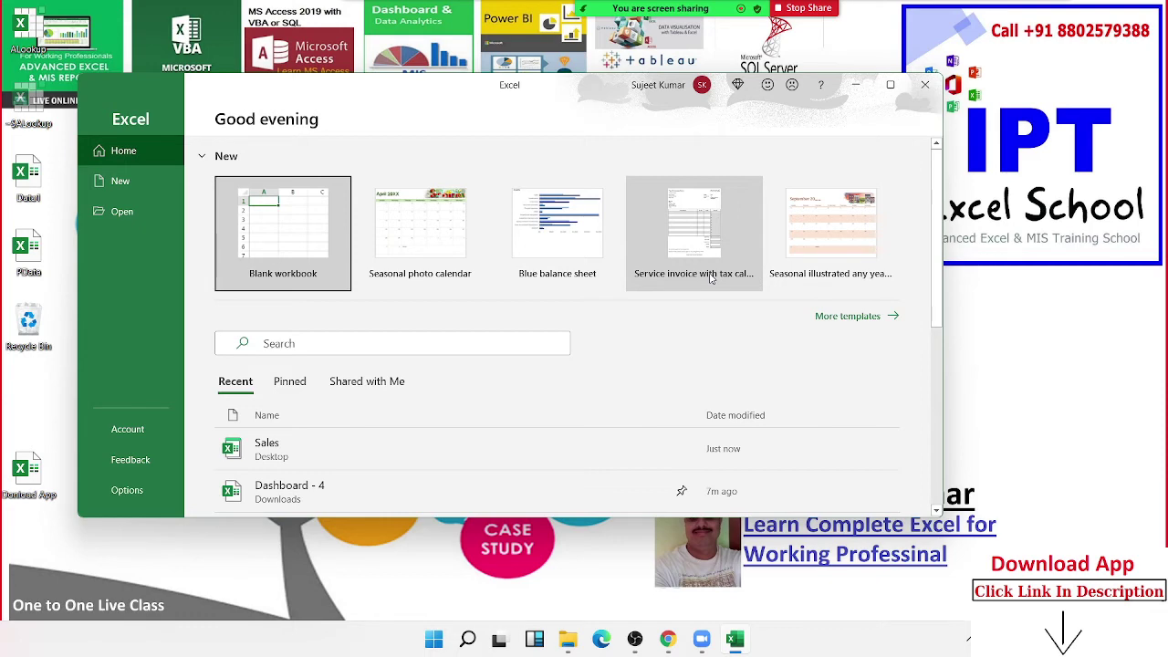
Maximize Excel, create a blank workbook, and scroll through the Open page's recent workbooks.
click(886, 94)
click(195, 174)
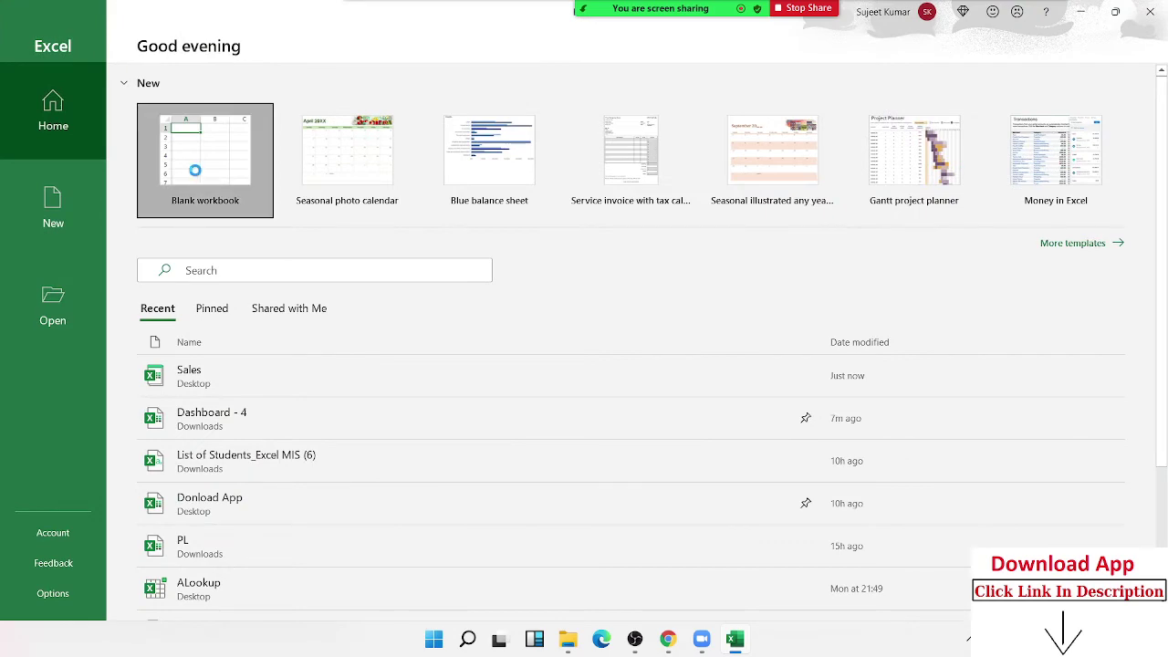
click(18, 39)
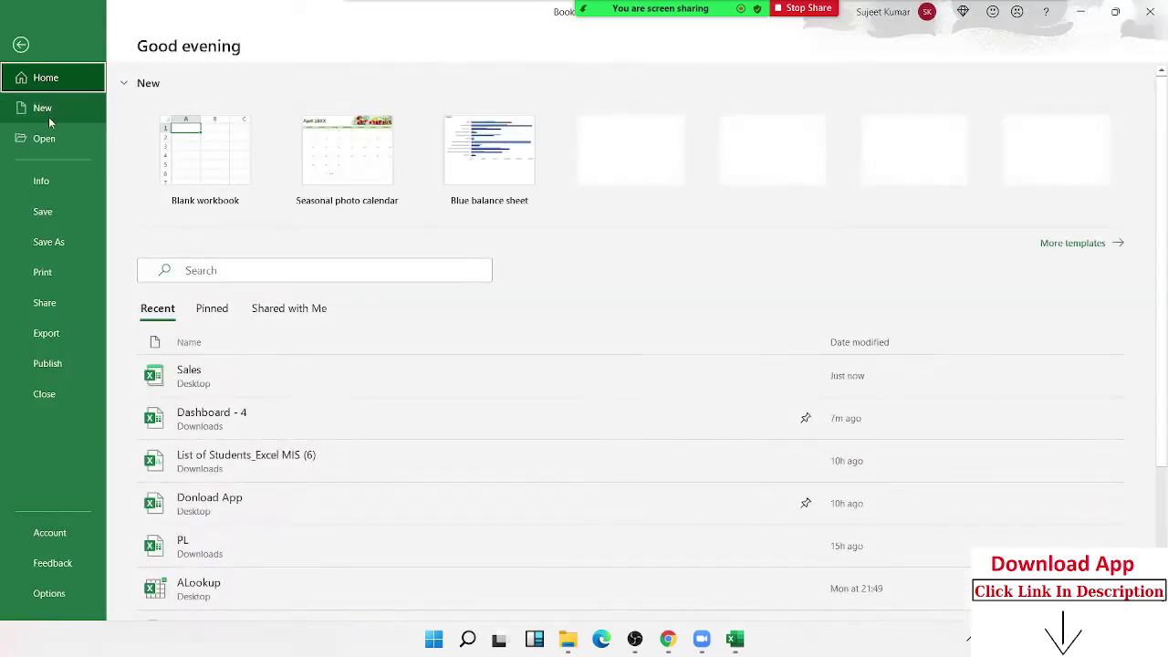
click(56, 146)
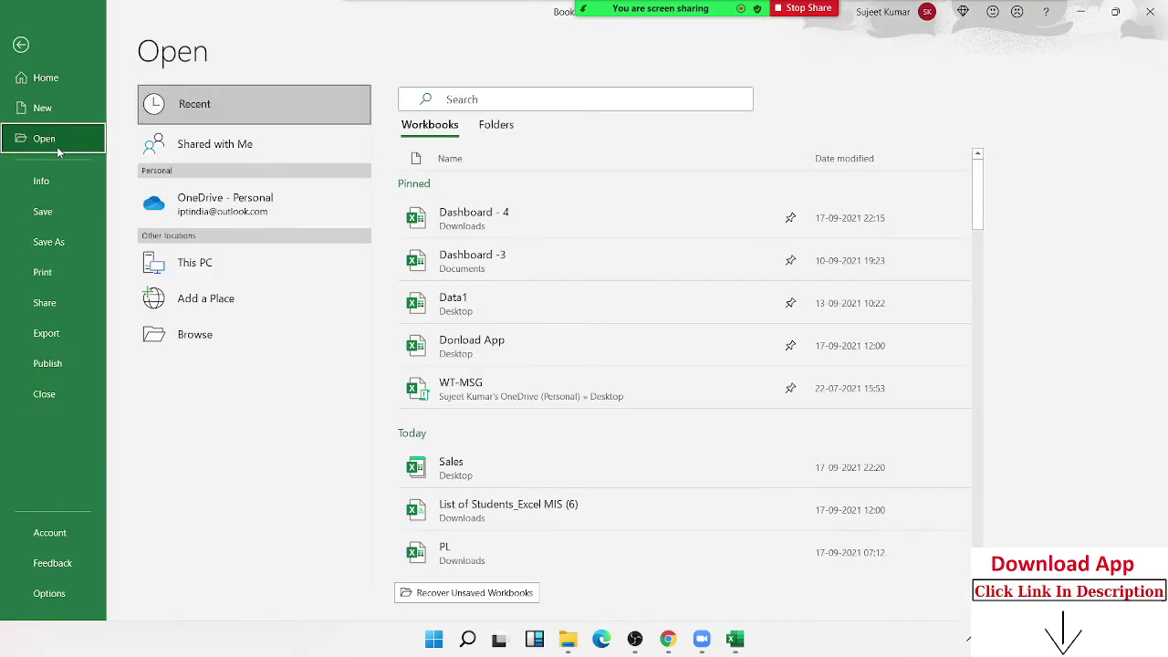
scroll(679, 260, down, 3)
scroll(675, 272, up, 3)
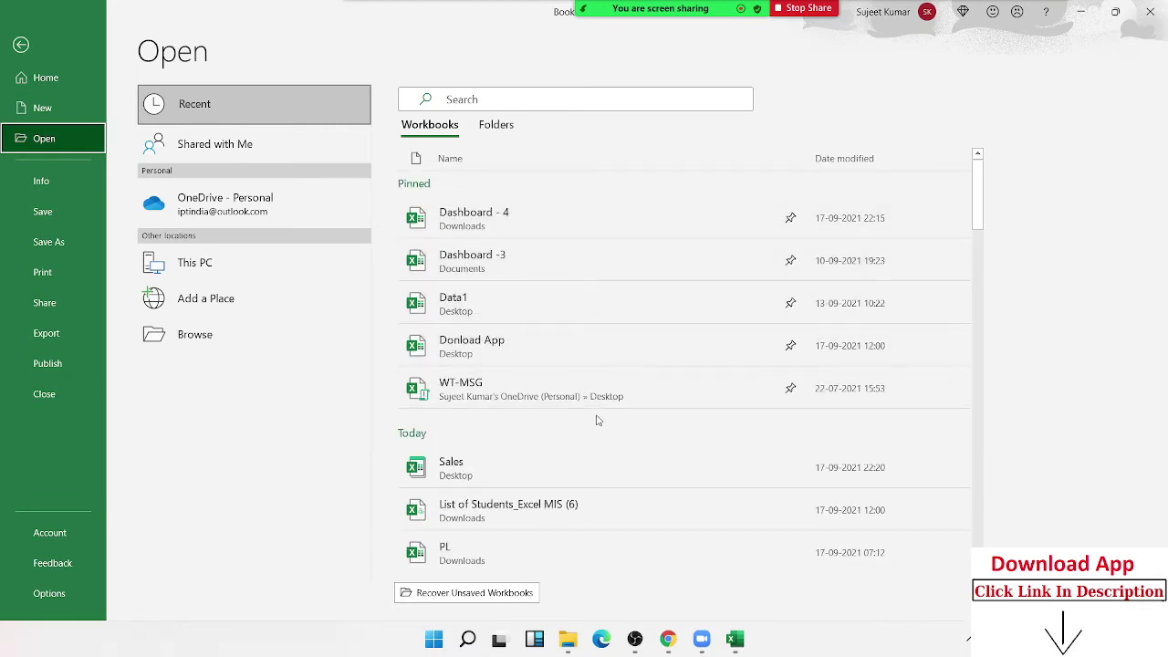
scroll(593, 447, down, 1)
scroll(591, 448, down, 2)
scroll(592, 448, down, 1)
scroll(593, 445, down, 3)
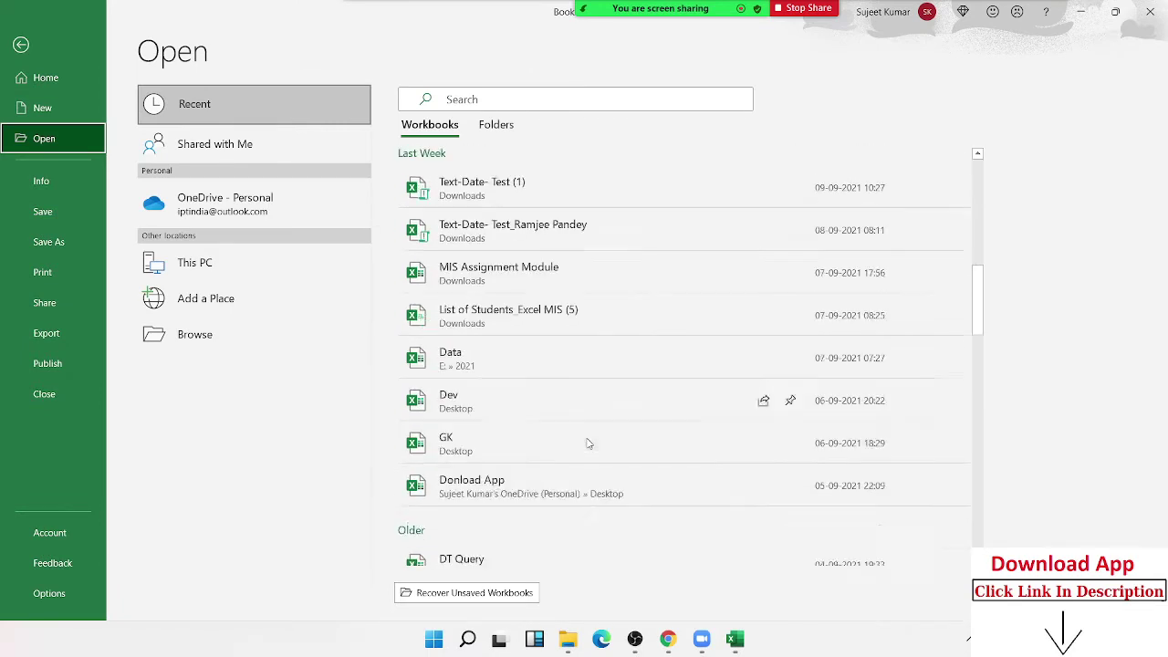
scroll(598, 442, down, 2)
scroll(602, 443, down, 3)
scroll(615, 462, down, 1)
scroll(615, 461, down, 2)
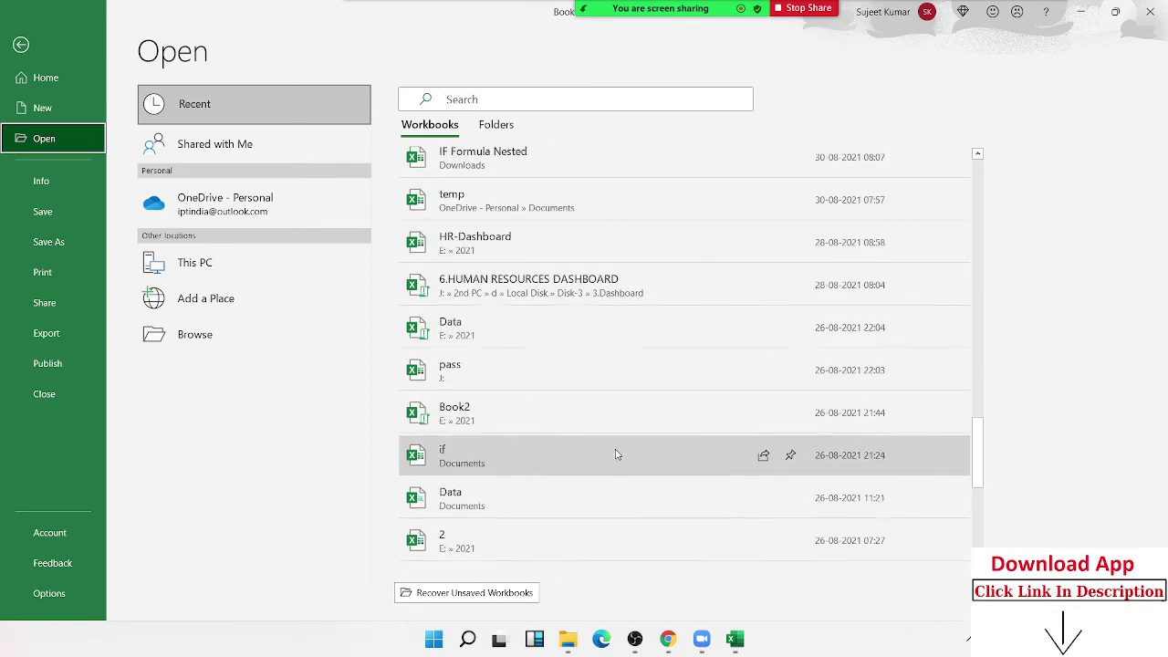
scroll(621, 470, down, 1)
scroll(622, 475, down, 2)
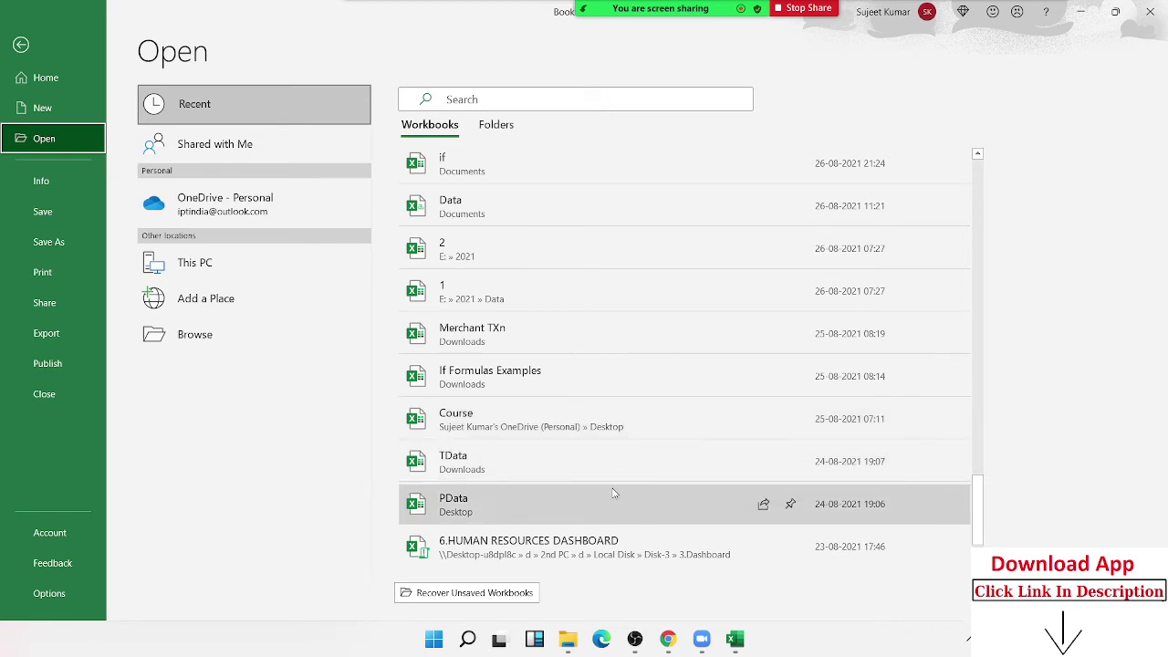
scroll(617, 471, up, 2)
scroll(616, 471, up, 3)
scroll(712, 444, up, 2)
View the recent Folders list and the Info page, then exit backstage and show the desktop.
click(496, 124)
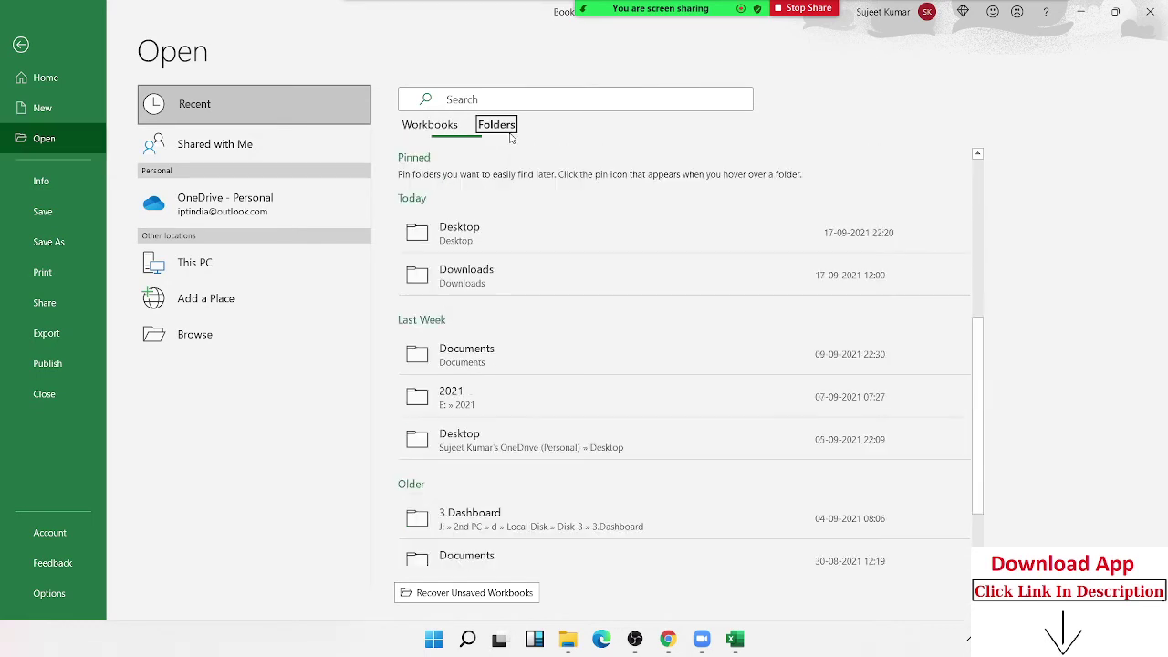
scroll(566, 320, down, 2)
scroll(569, 324, up, 2)
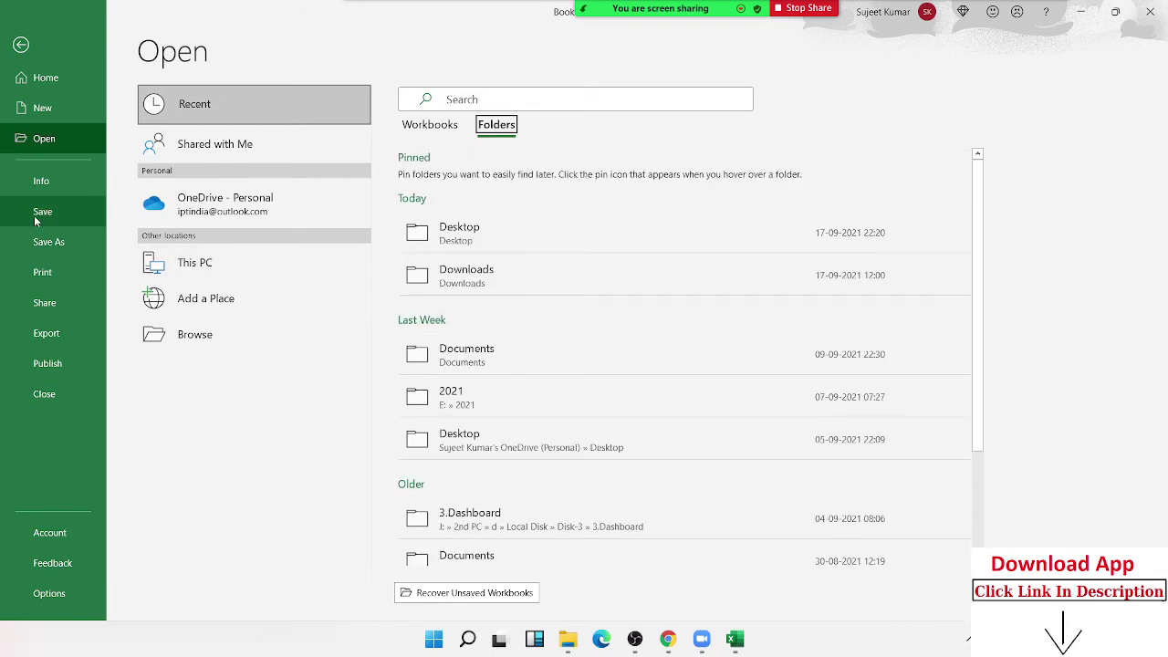
click(34, 189)
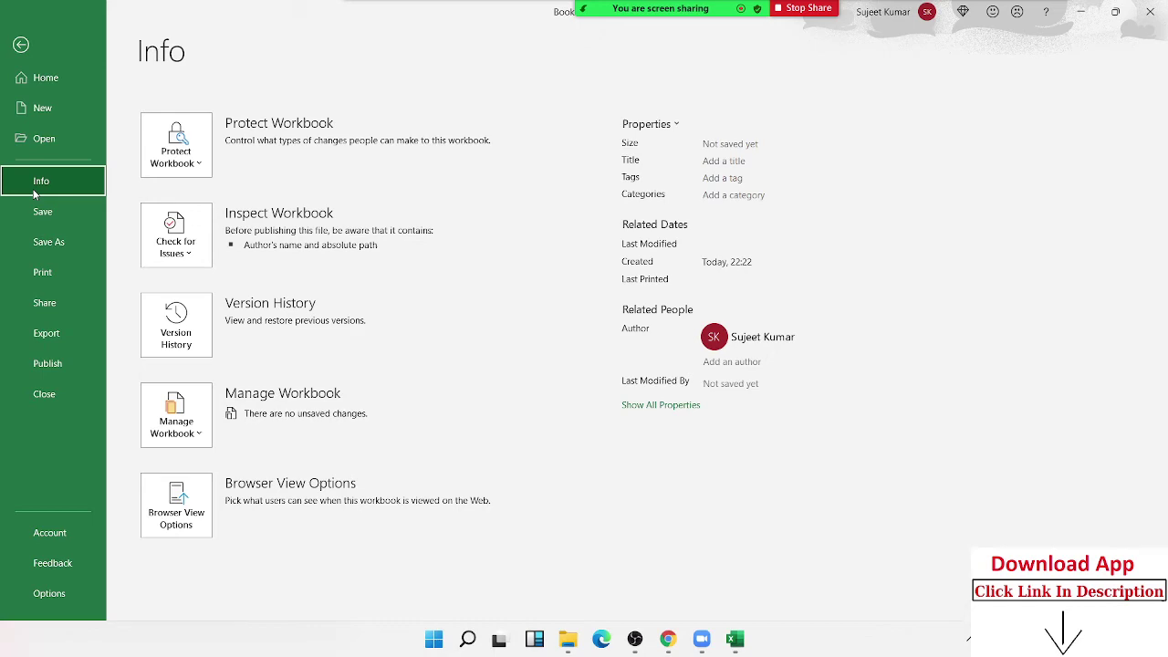
key(Escape)
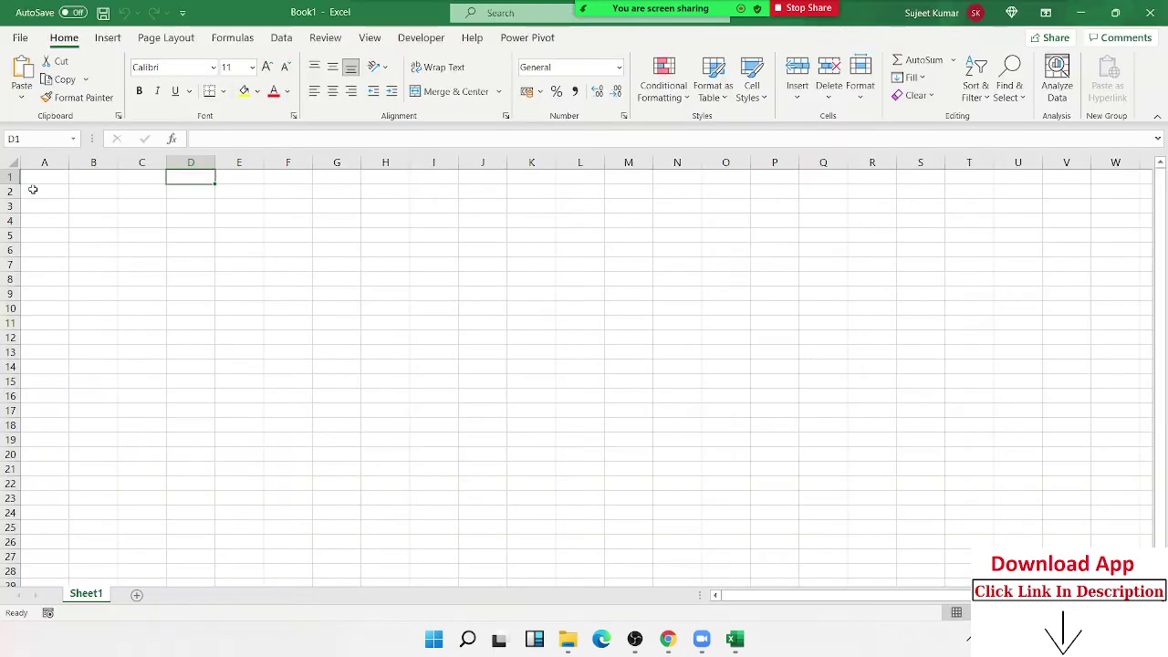
key(super+d)
mouse_move(27, 179)
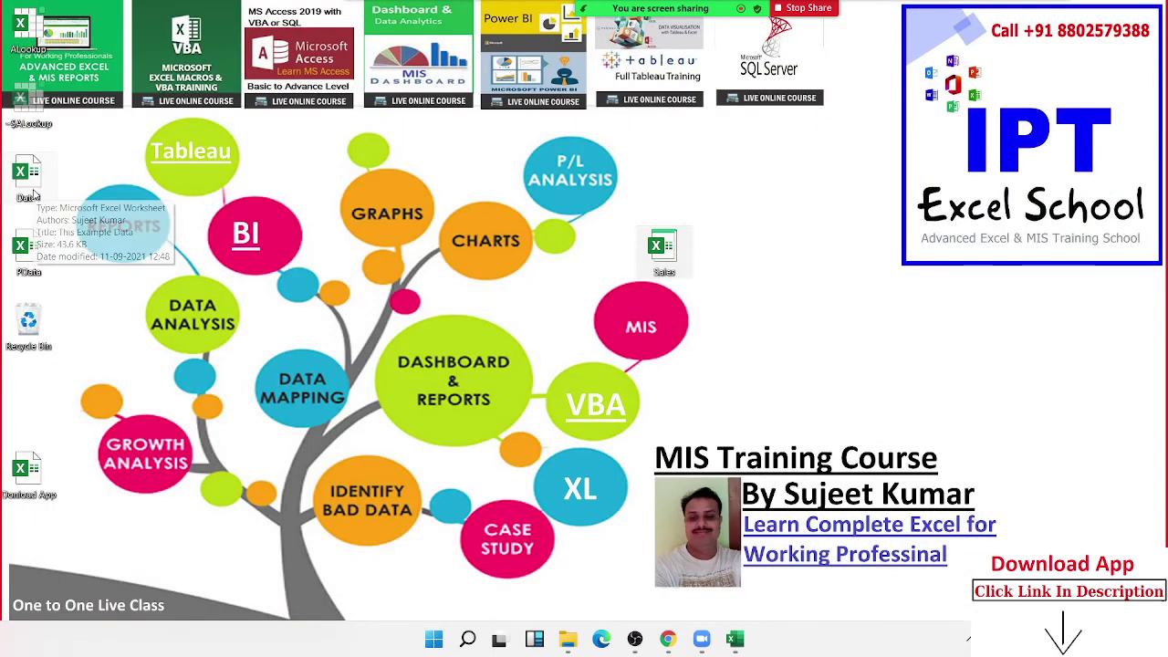
Click an empty desktop area to deselect all icons.
click(131, 305)
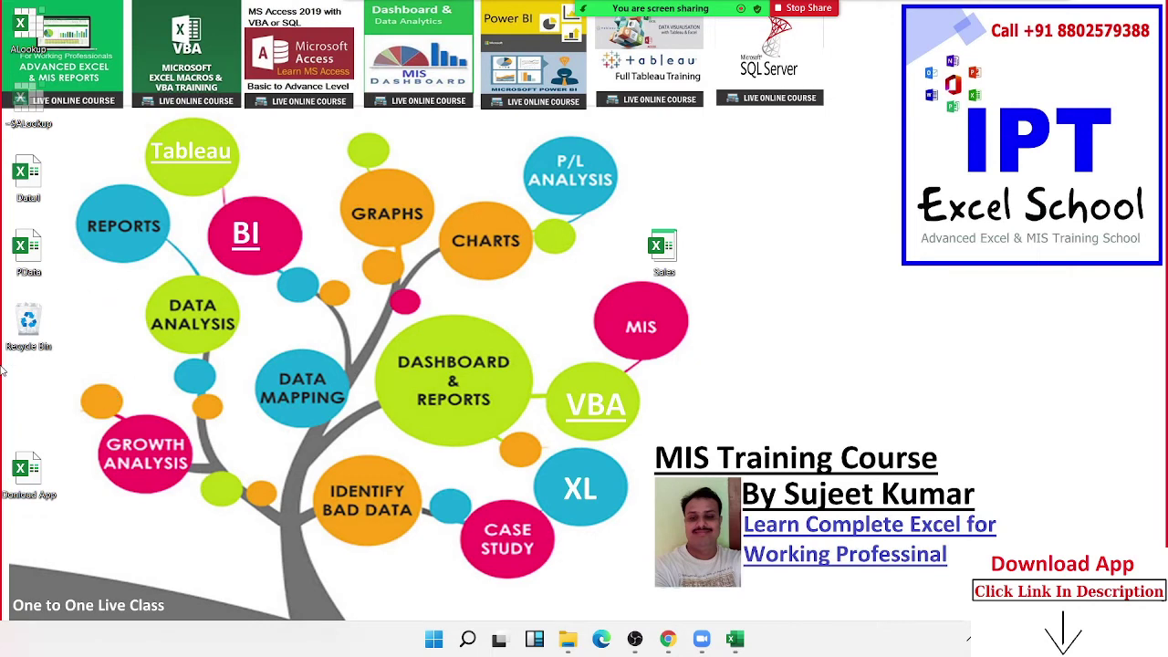
Open the Sales file's Properties on the Details tab and move the window upper left.
right_click(665, 265)
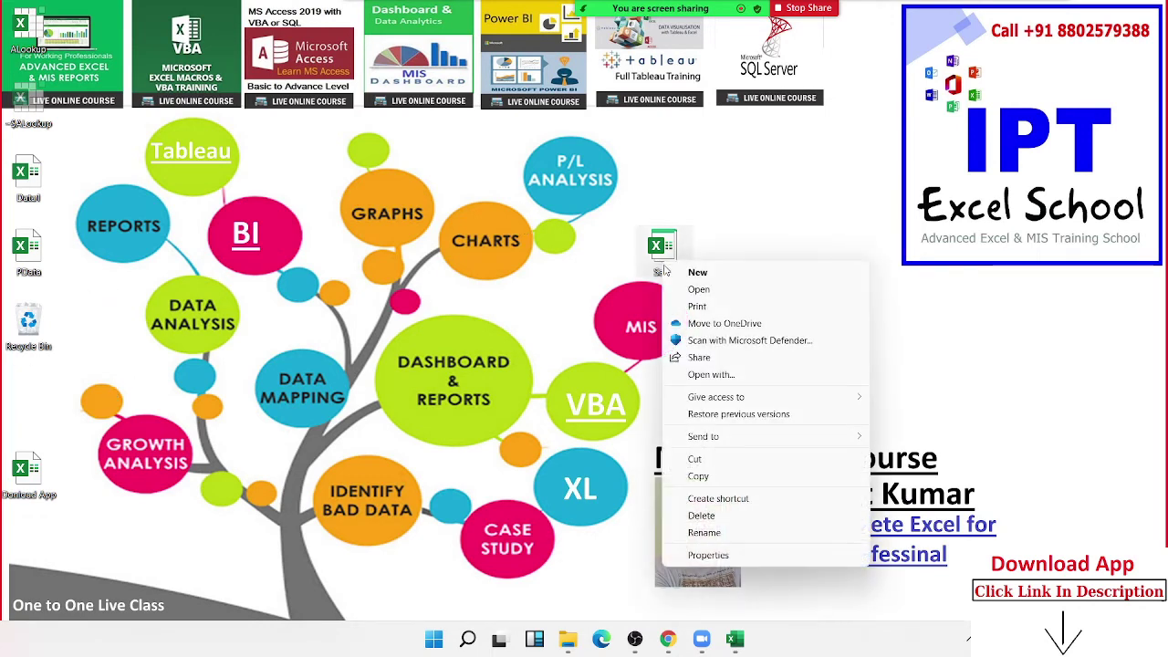
click(741, 555)
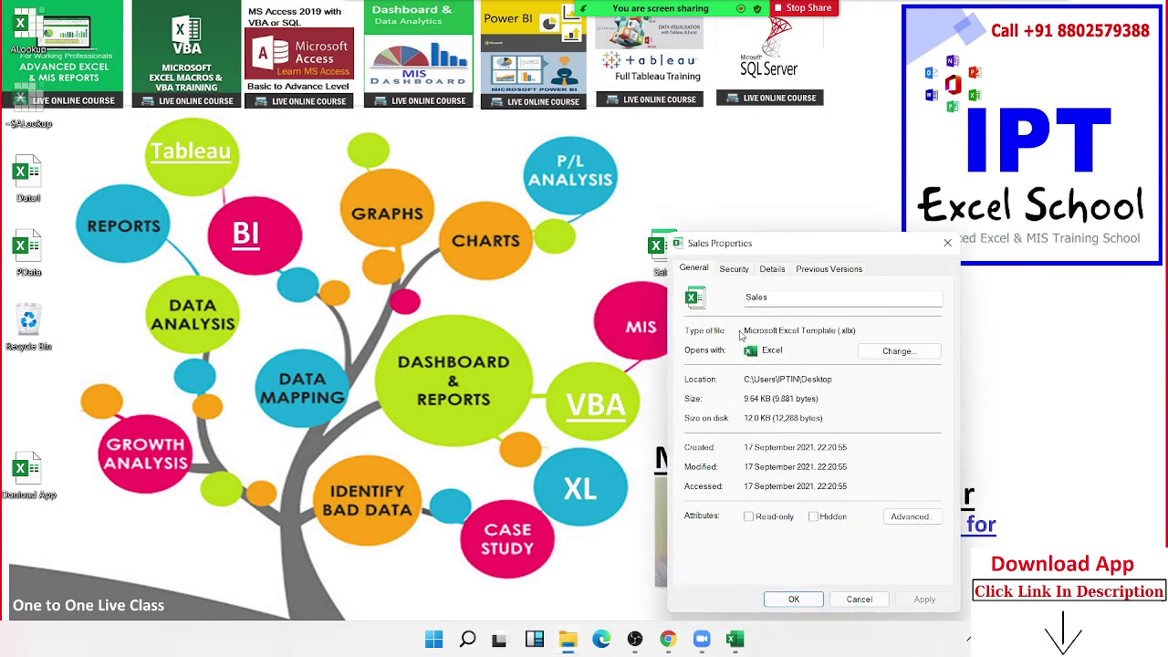
click(772, 270)
drag(785, 247, 261, 144)
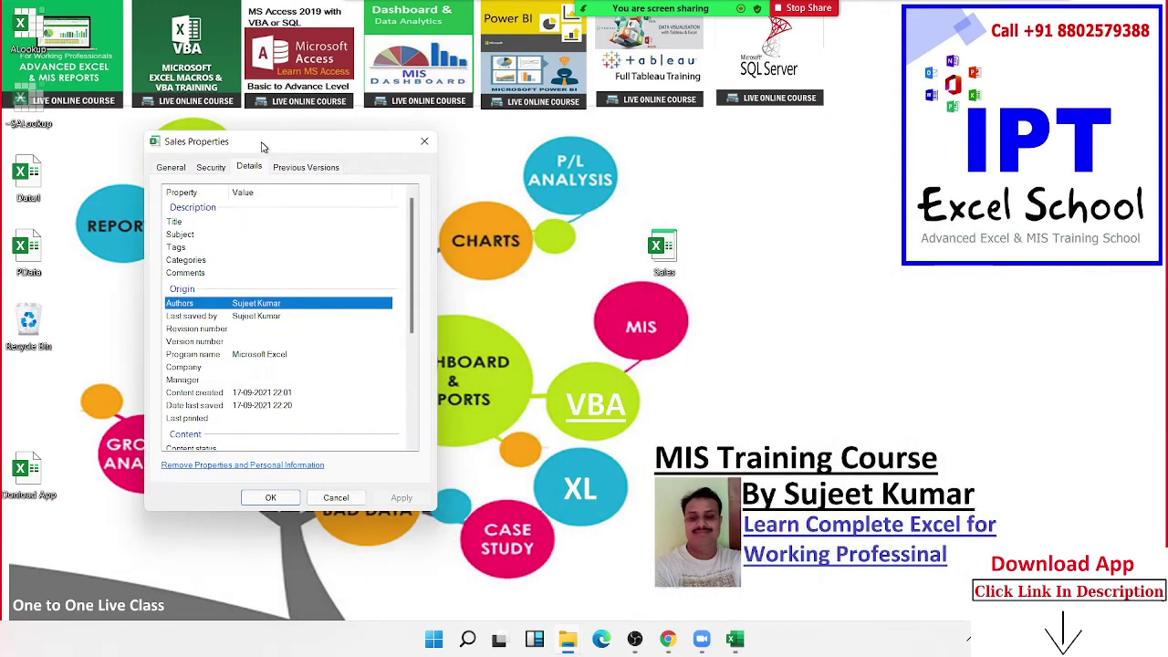
Inspect the Subject, Title and Tags fields, then close Sales Properties.
click(270, 233)
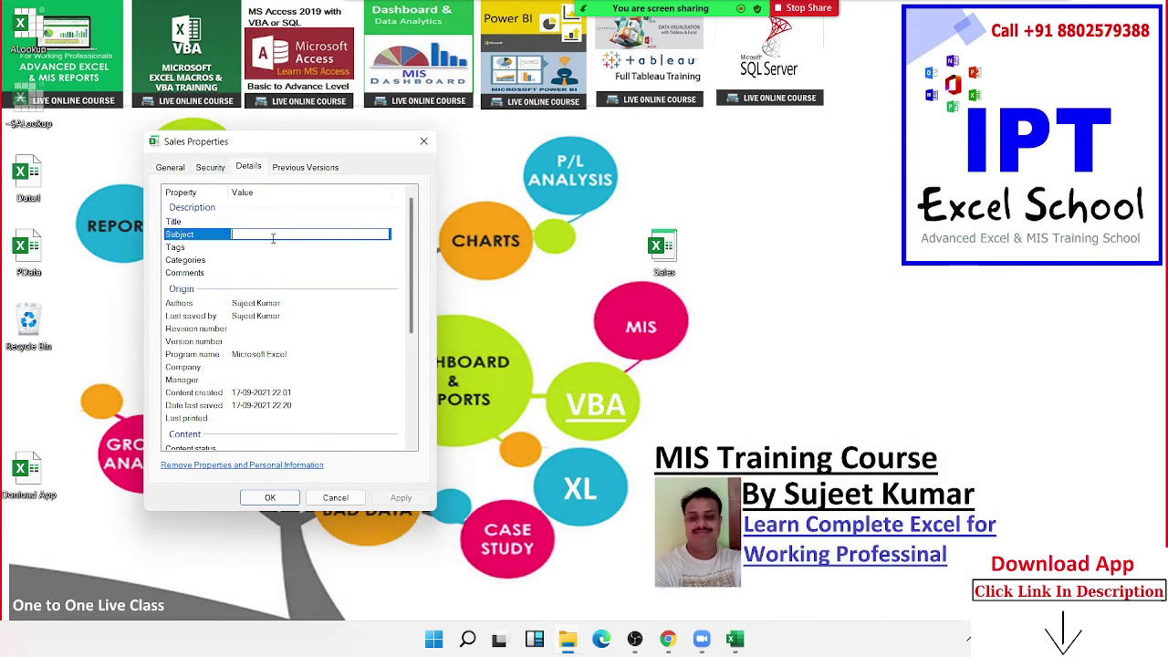
click(275, 248)
click(277, 223)
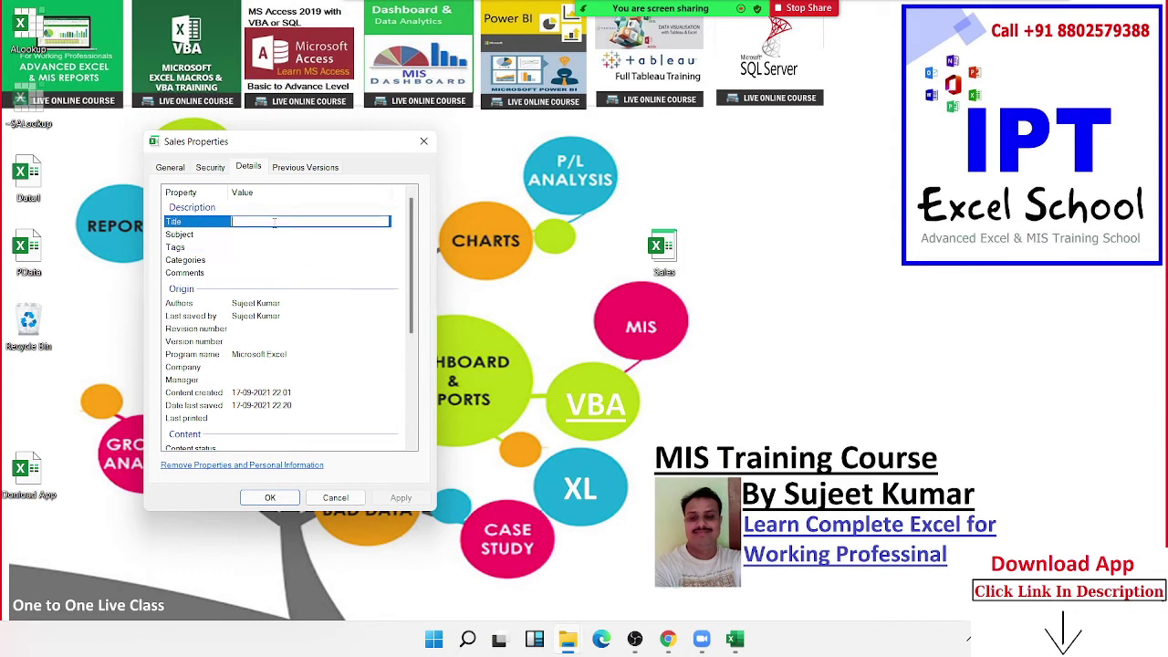
click(274, 235)
click(266, 248)
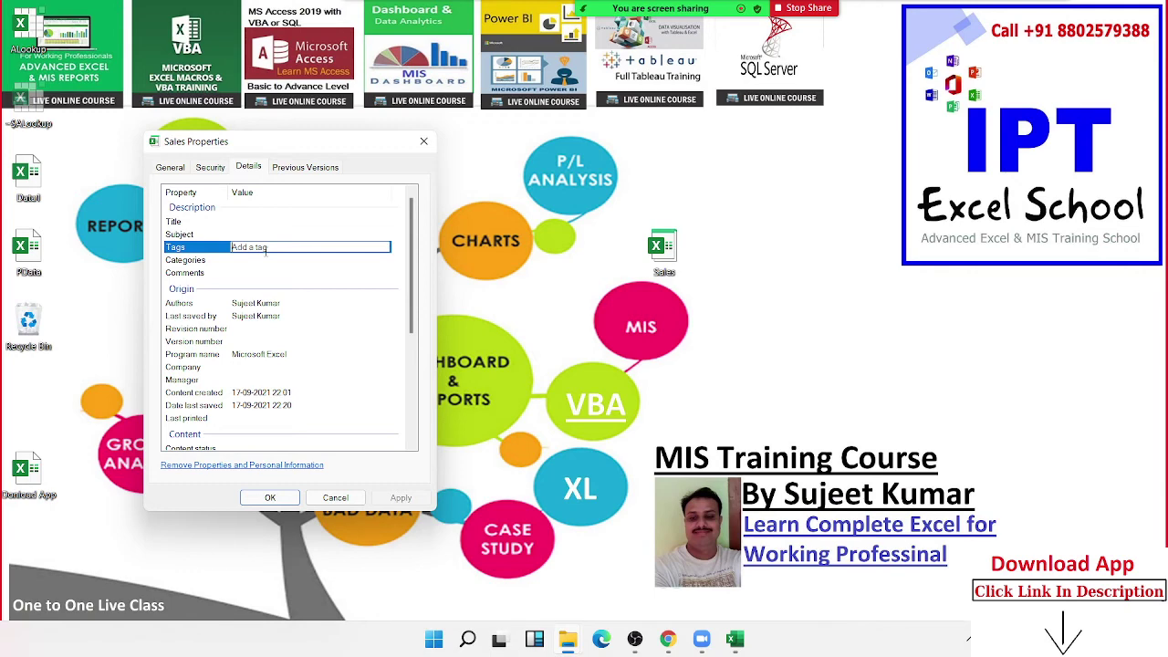
click(271, 497)
mouse_move(701, 640)
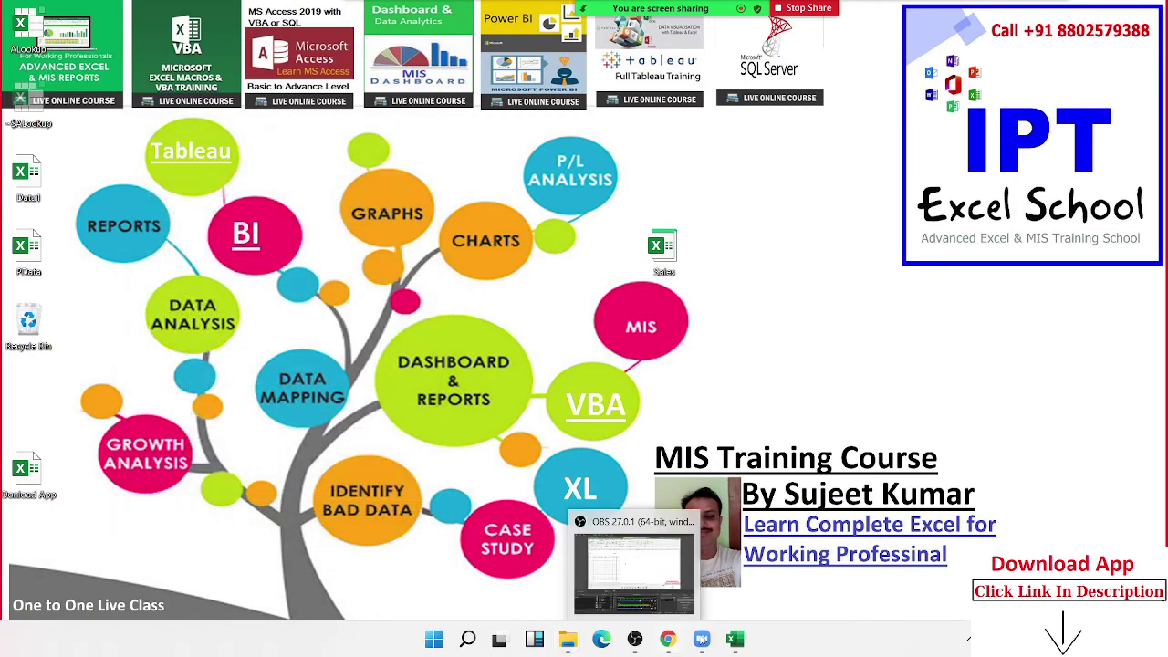
Bring Book1 forward and open its full Save As dialog at the Documents folder.
click(737, 641)
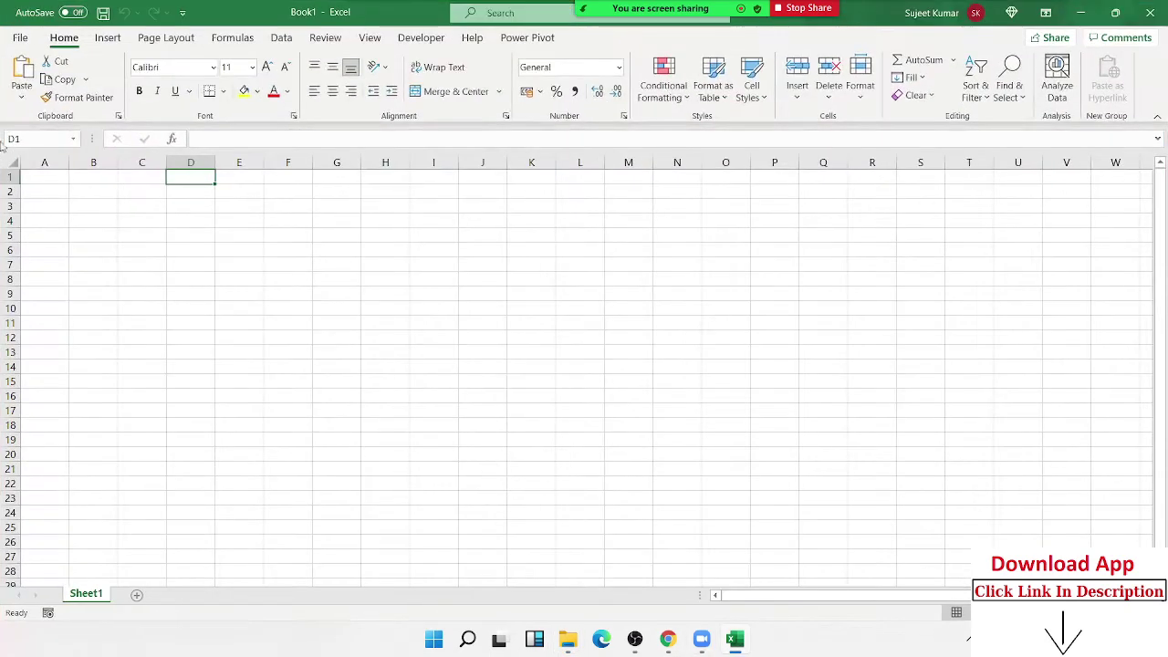
click(18, 41)
click(42, 178)
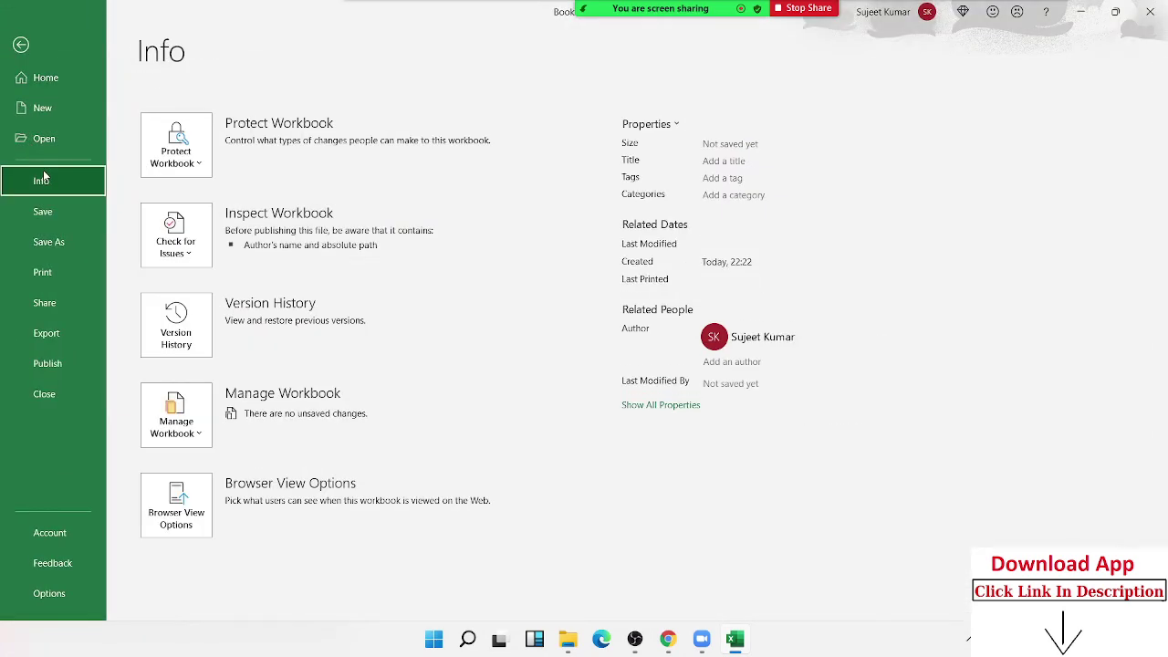
click(70, 222)
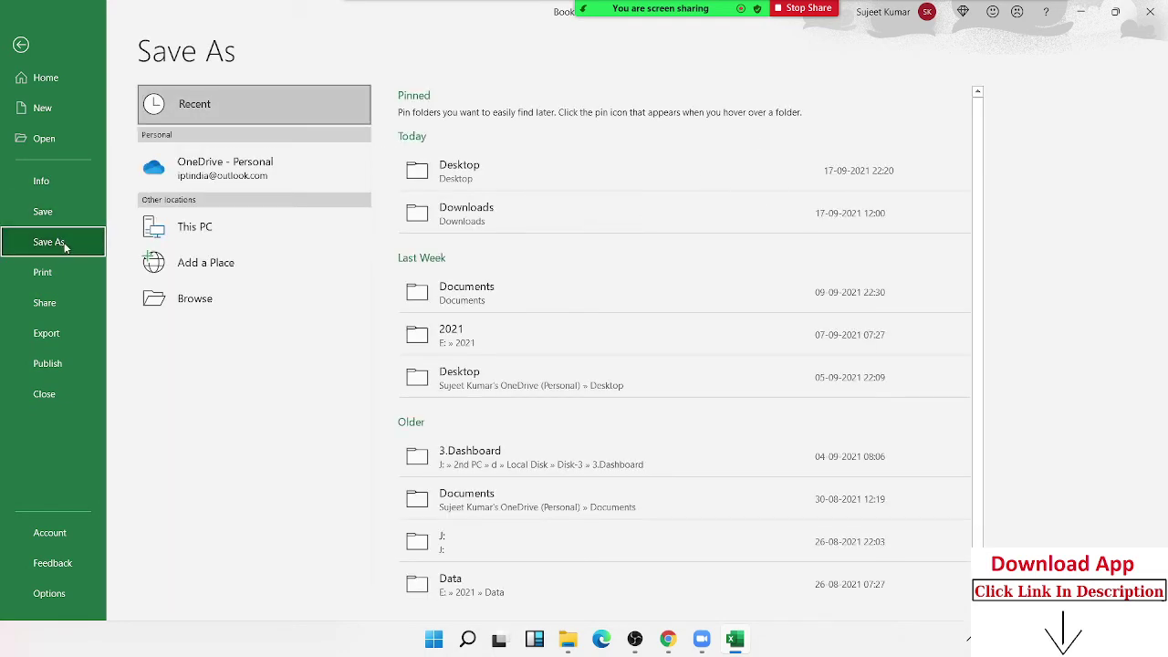
click(234, 304)
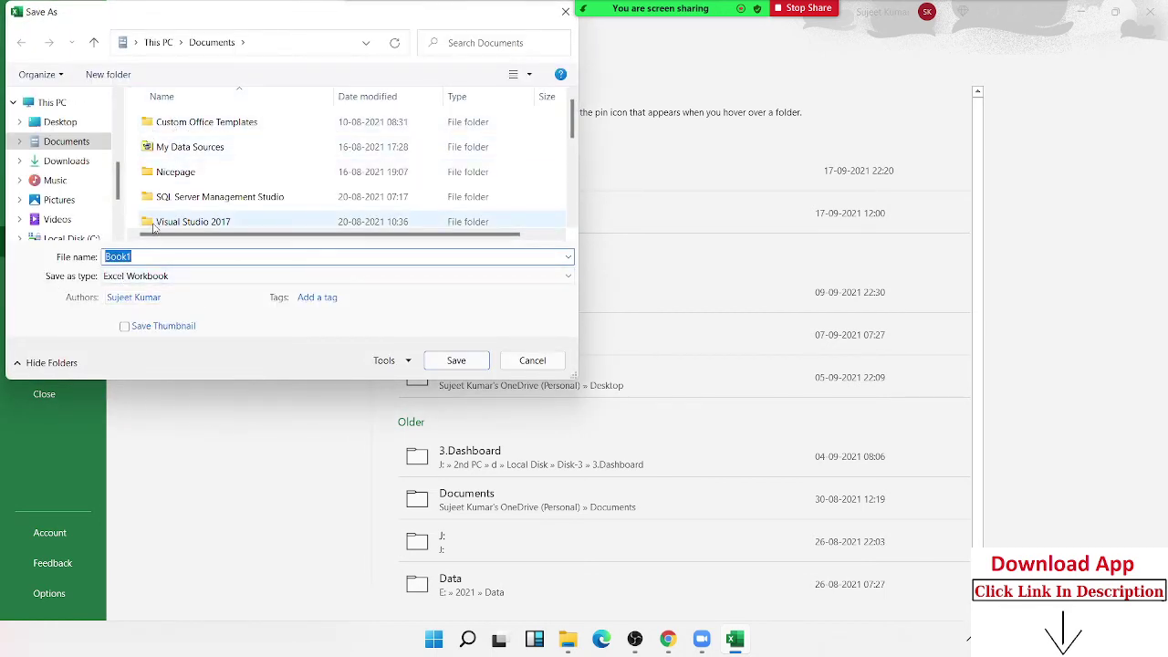
Browse the file types, including Excel Macro-Enabled and Excel Binary Workbook, then cancel without saving.
click(141, 277)
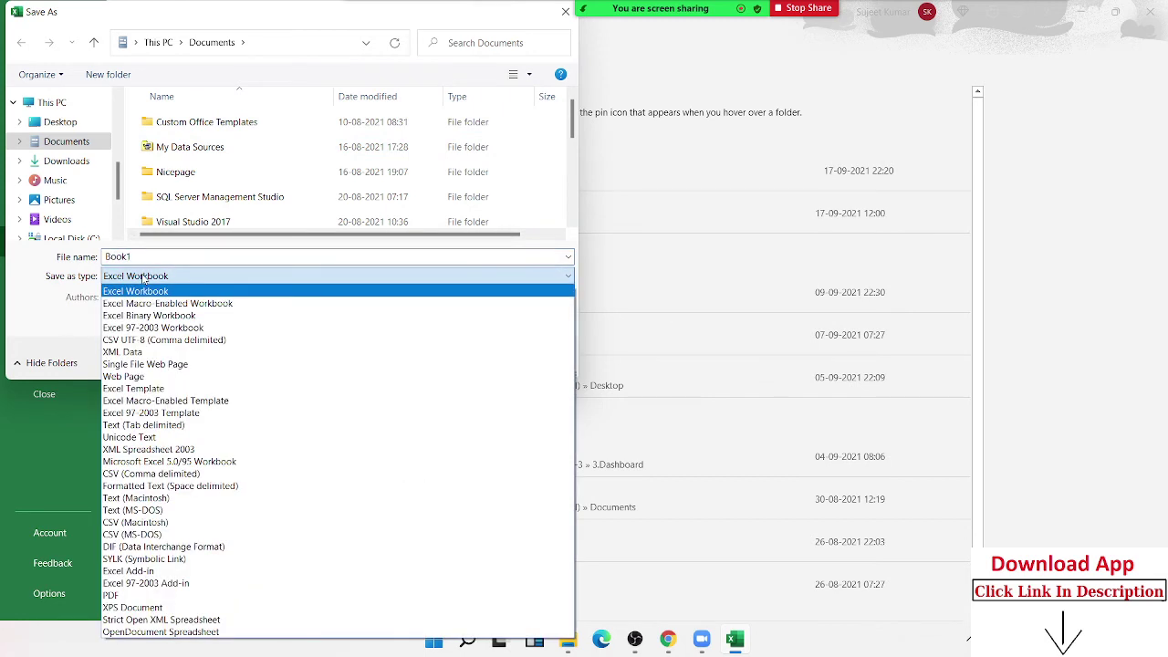
key(Down)
key(Up)
key(Down)
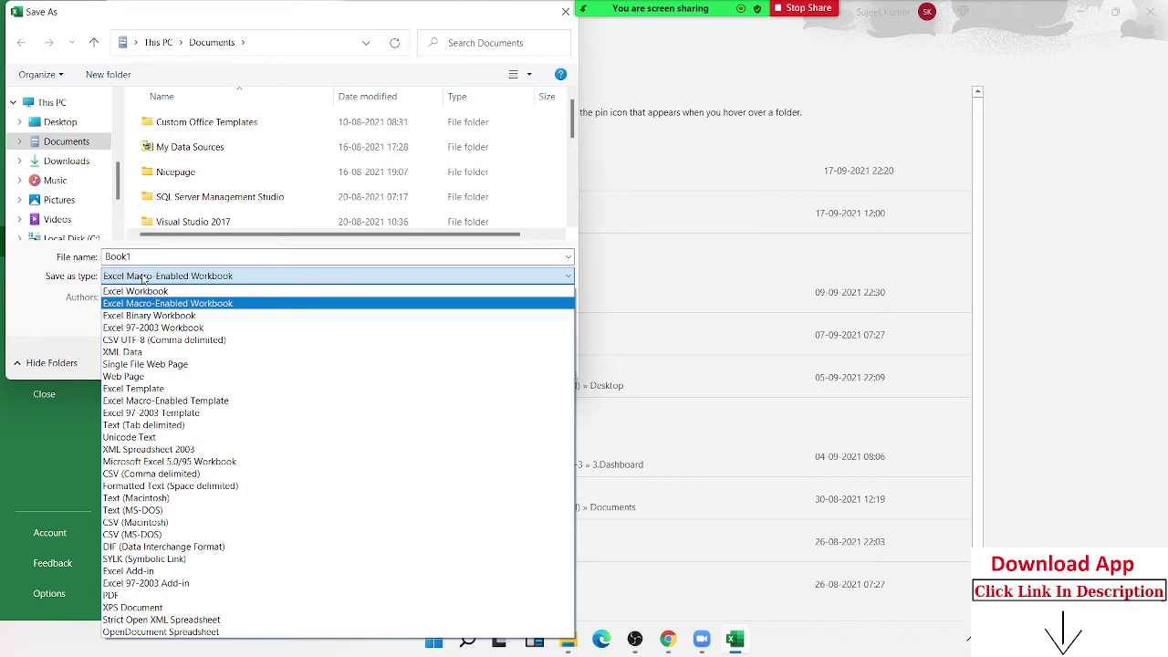
key(Down)
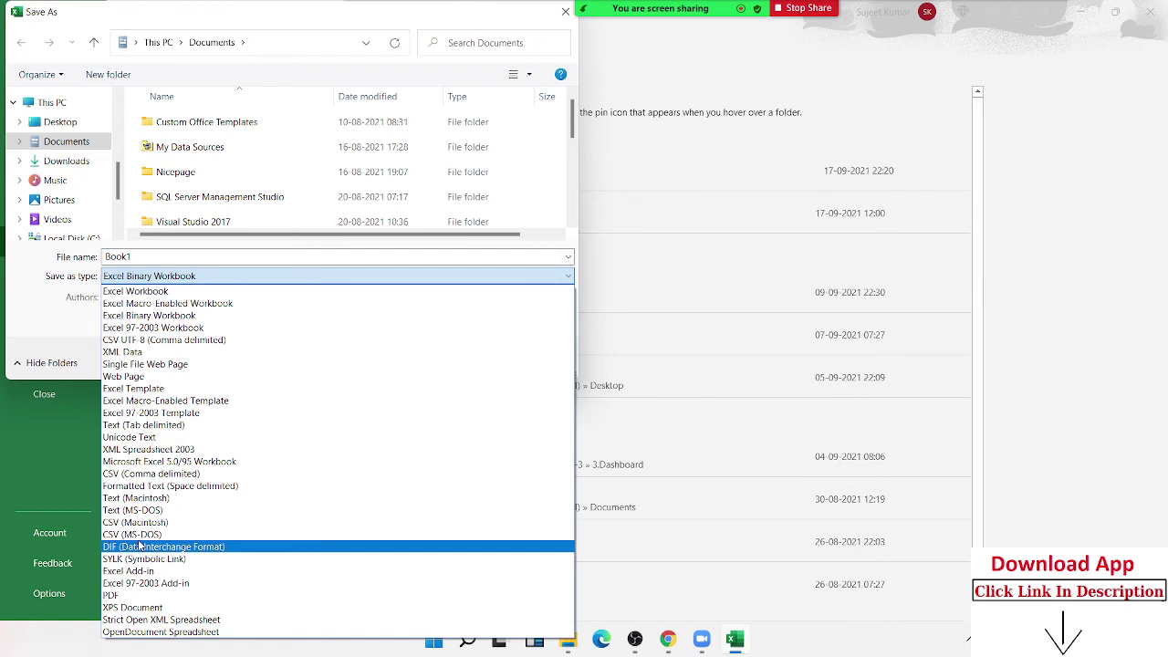
key(Escape)
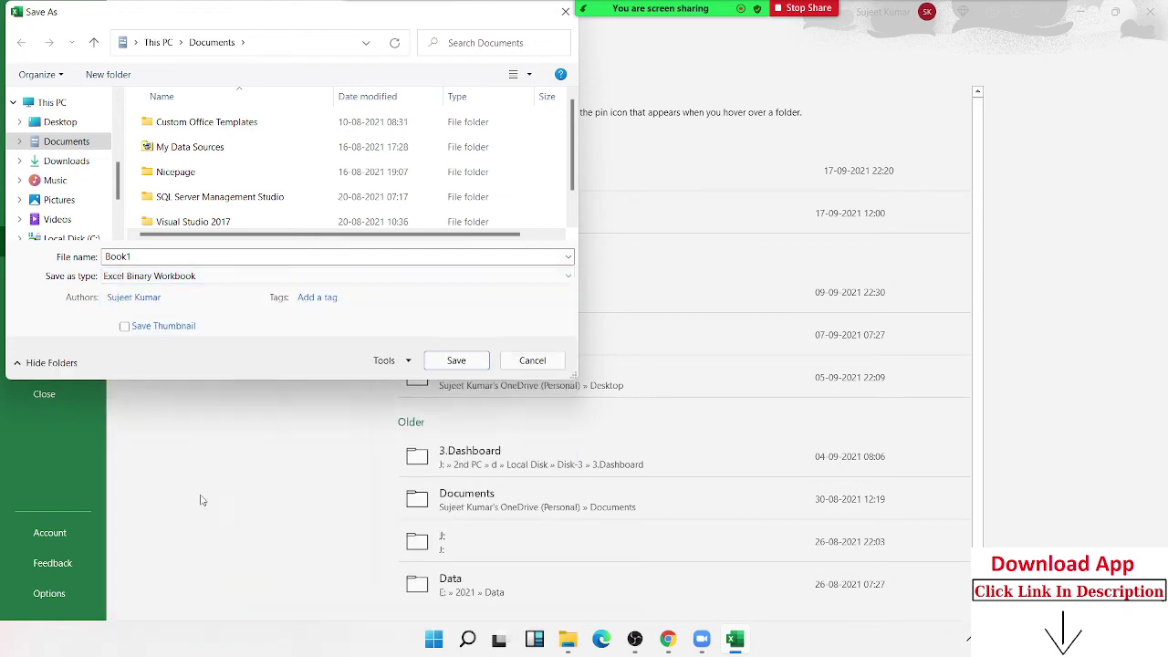
key(Escape)
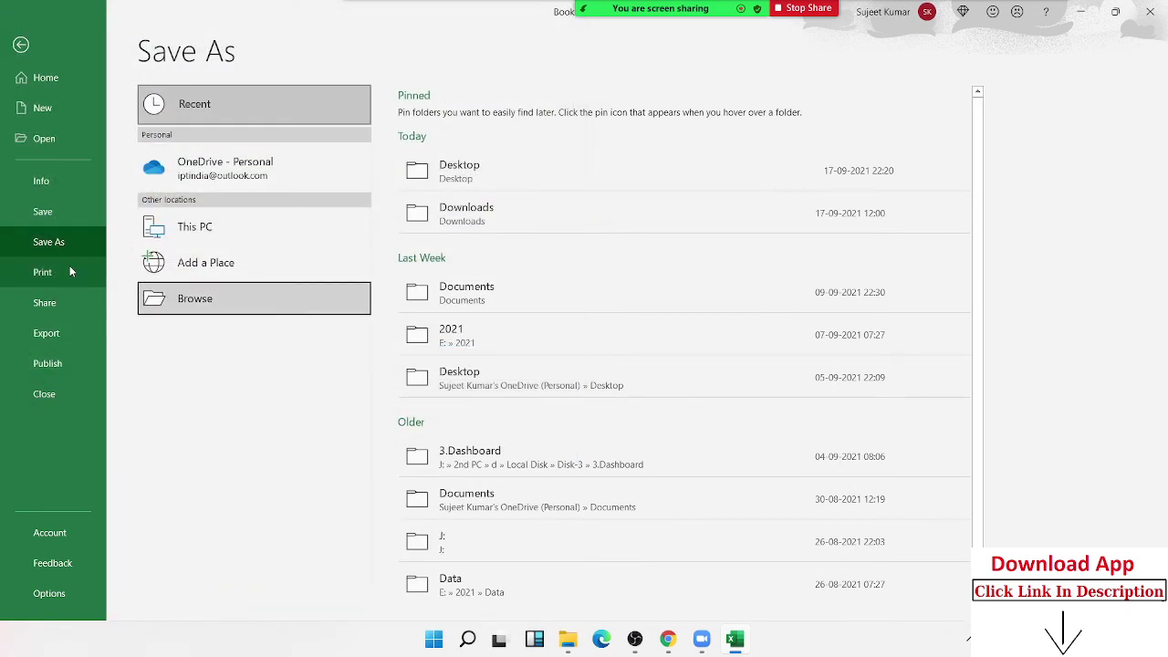
Preview the print settings, dismiss the Share panel, then show Export's Create PDF/XPS Document option.
click(67, 271)
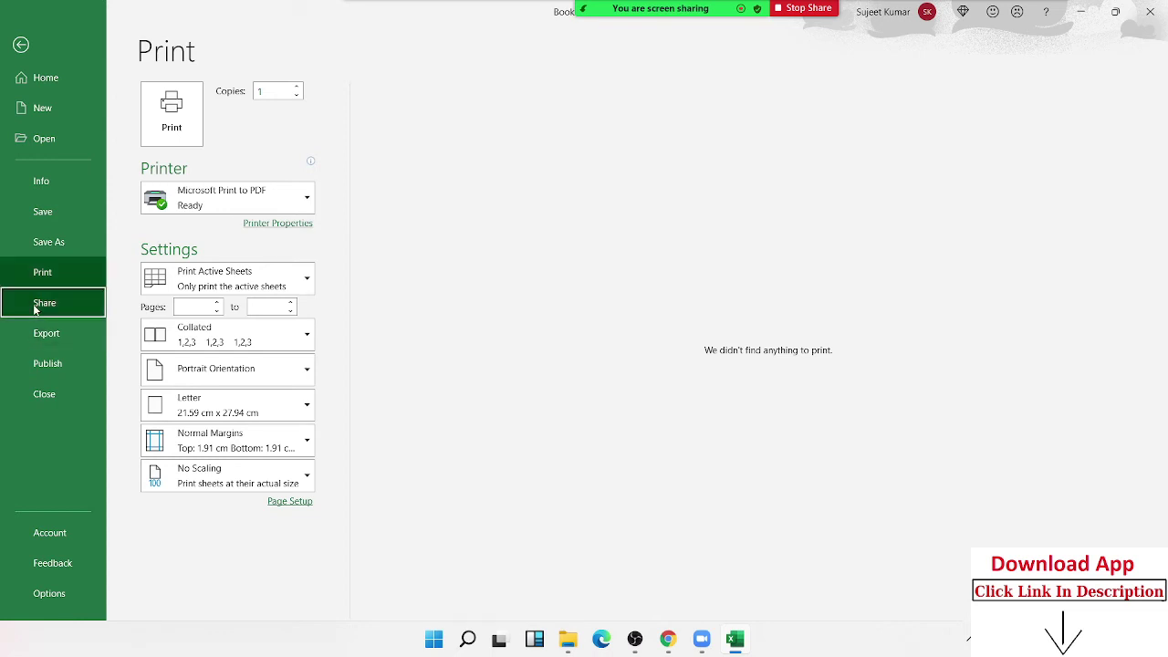
key(Escape)
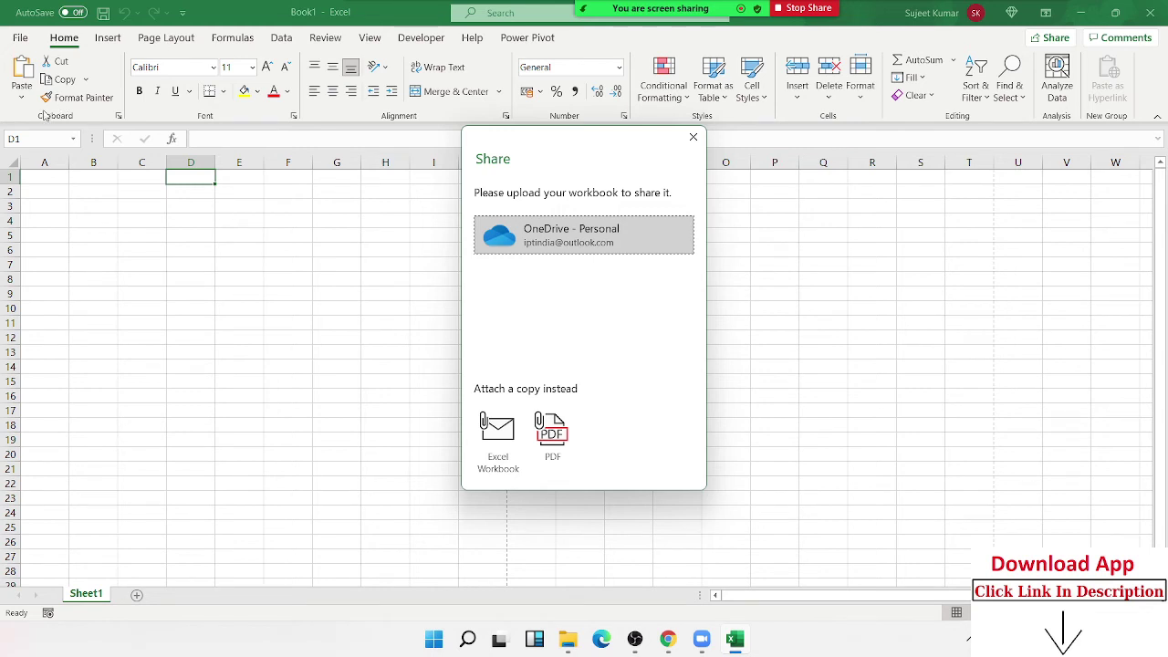
click(693, 138)
click(16, 37)
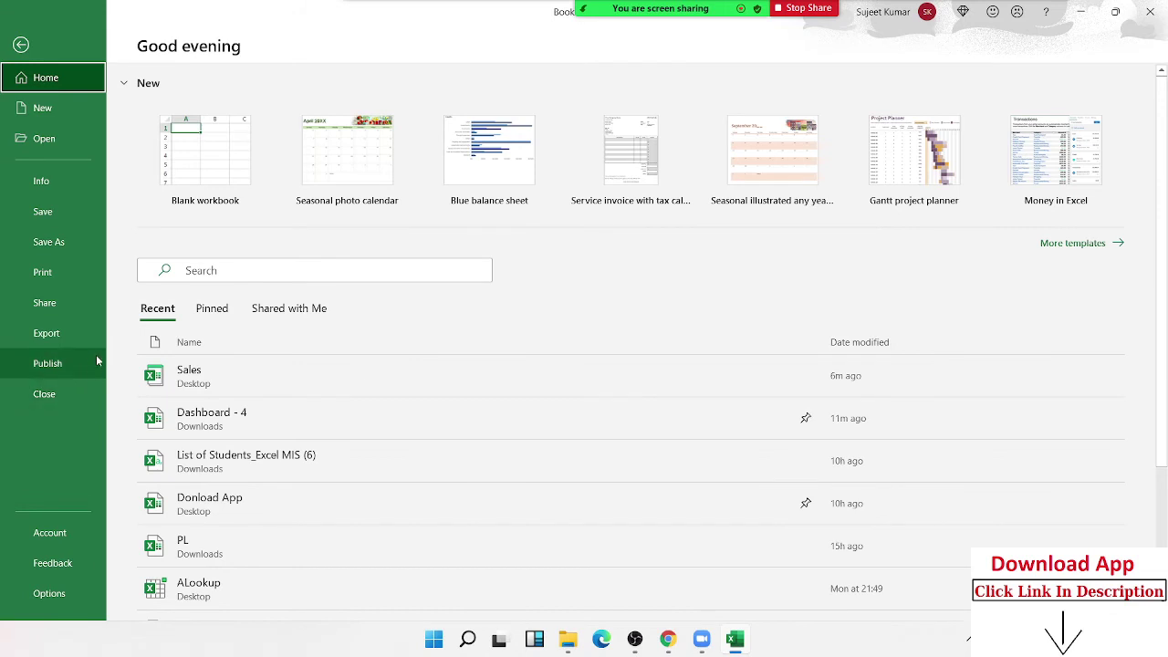
click(82, 332)
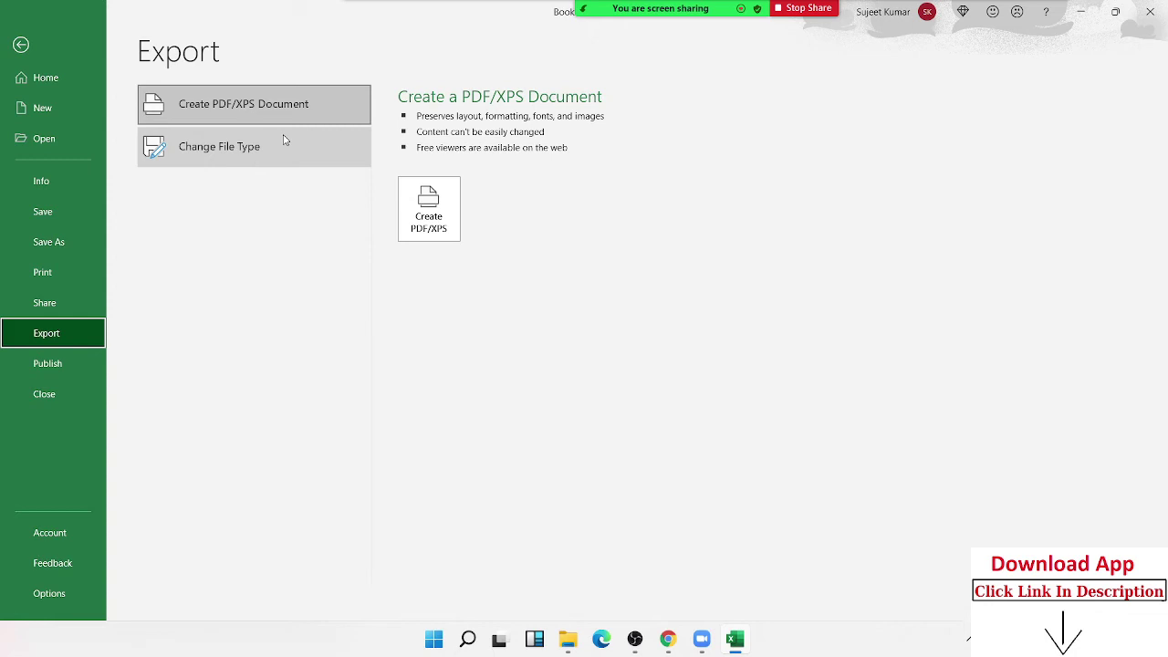
View the Publish to Power BI page, then the Account page with Microsoft 365 Version 2108 details.
click(71, 362)
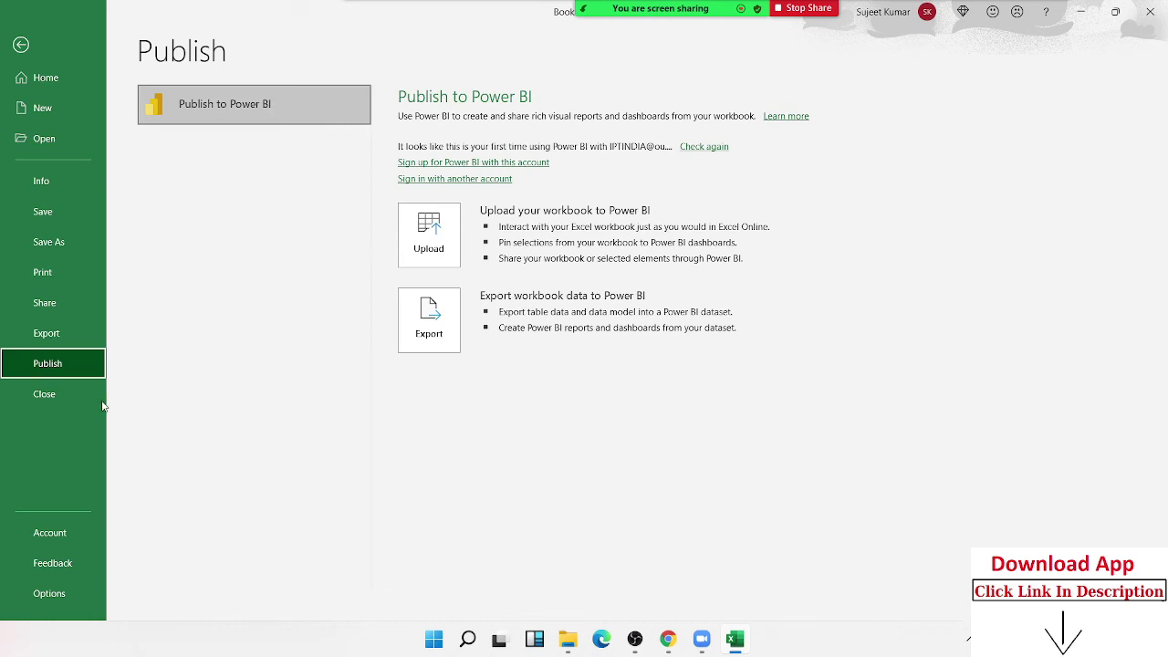
click(51, 531)
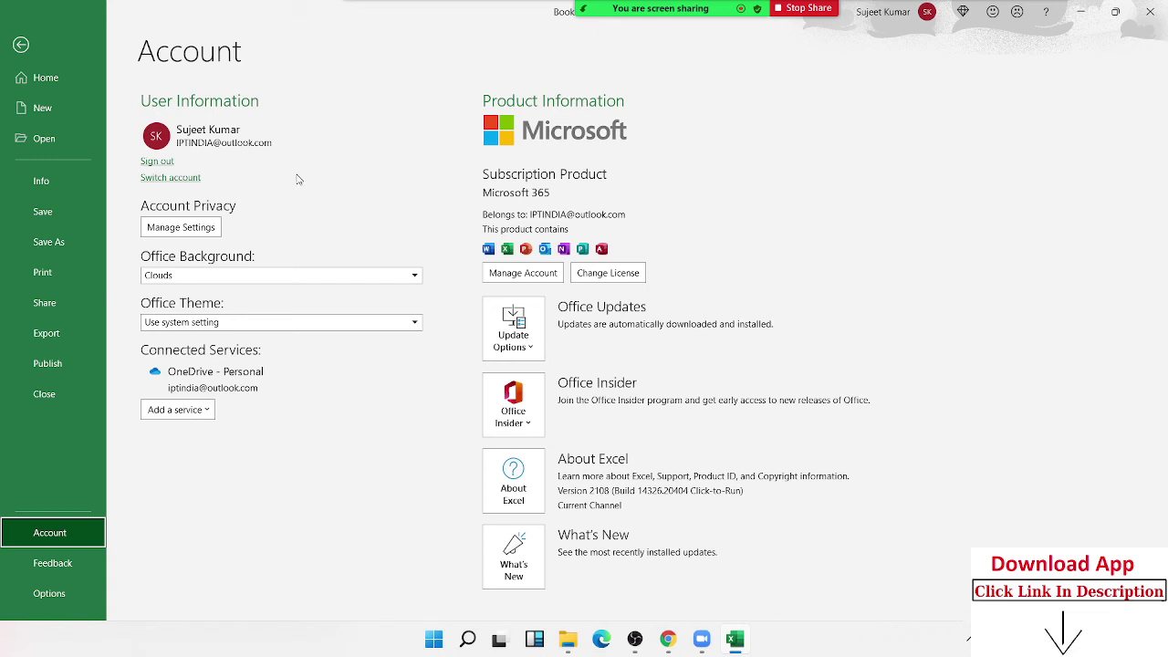
Glance at the Office Update Options list, then show the Send a Smile/Frown/Suggestion feedback page.
click(535, 354)
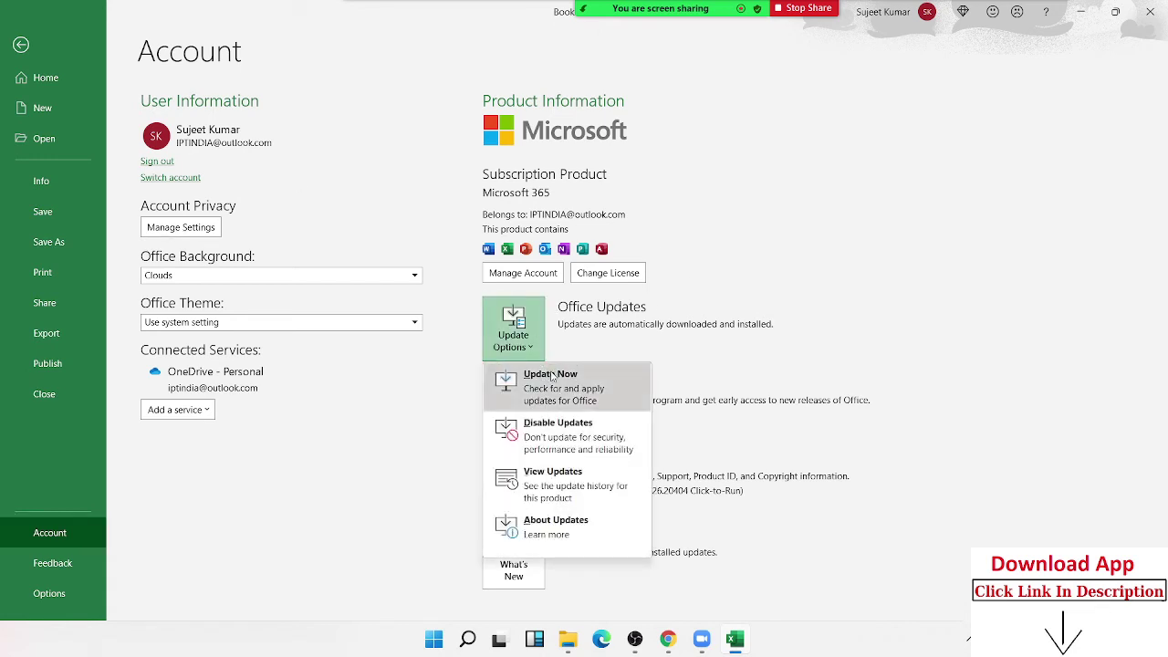
key(Escape)
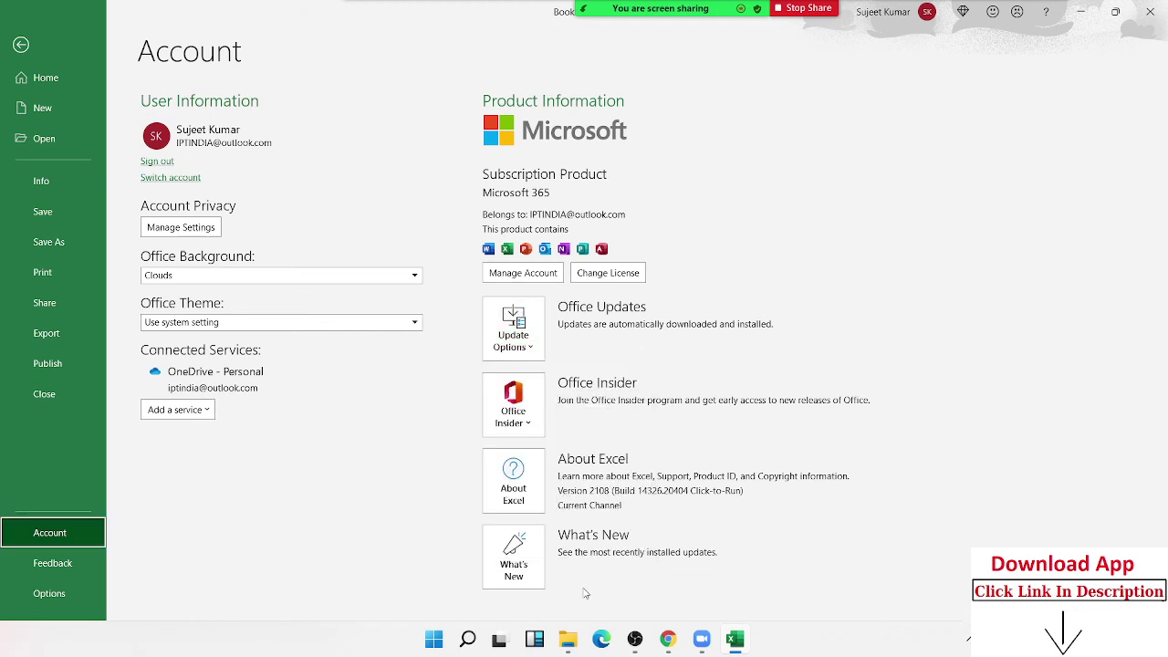
click(95, 563)
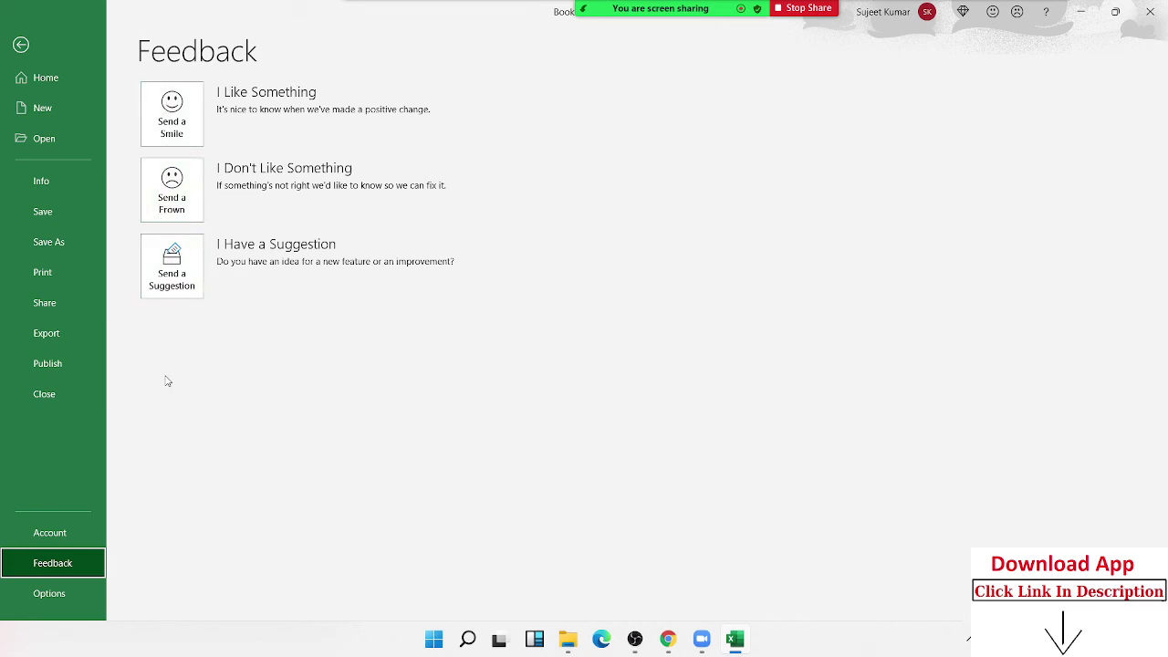
Open Excel Options at its General page and move the dialog slightly left and down.
click(87, 593)
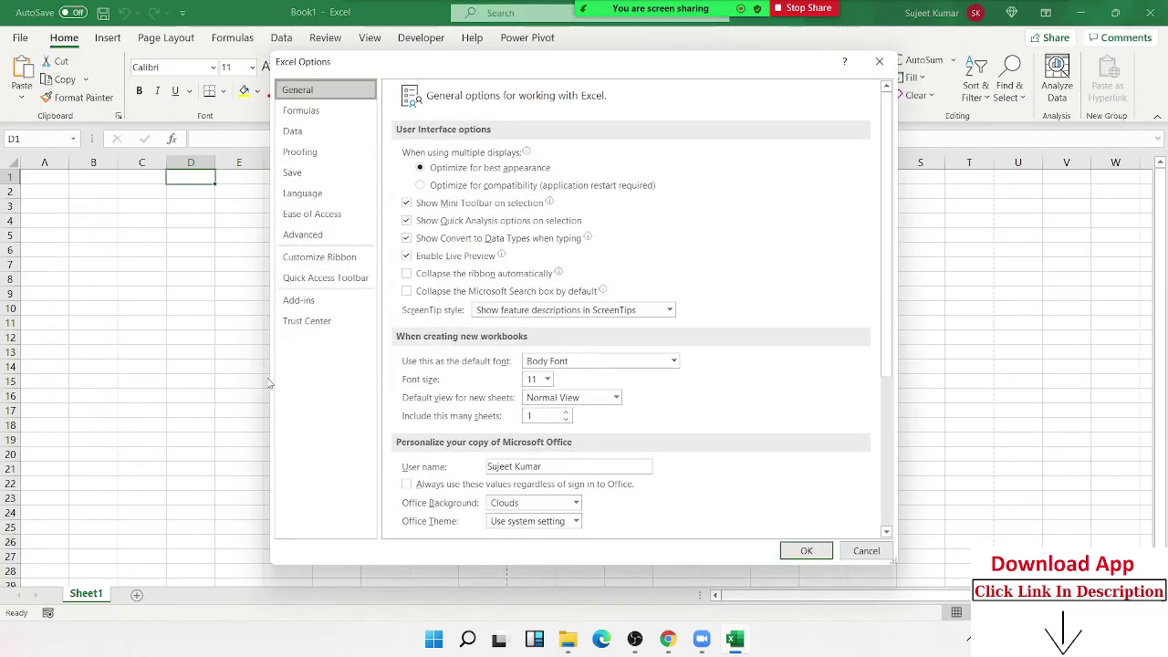
drag(324, 62, 269, 95)
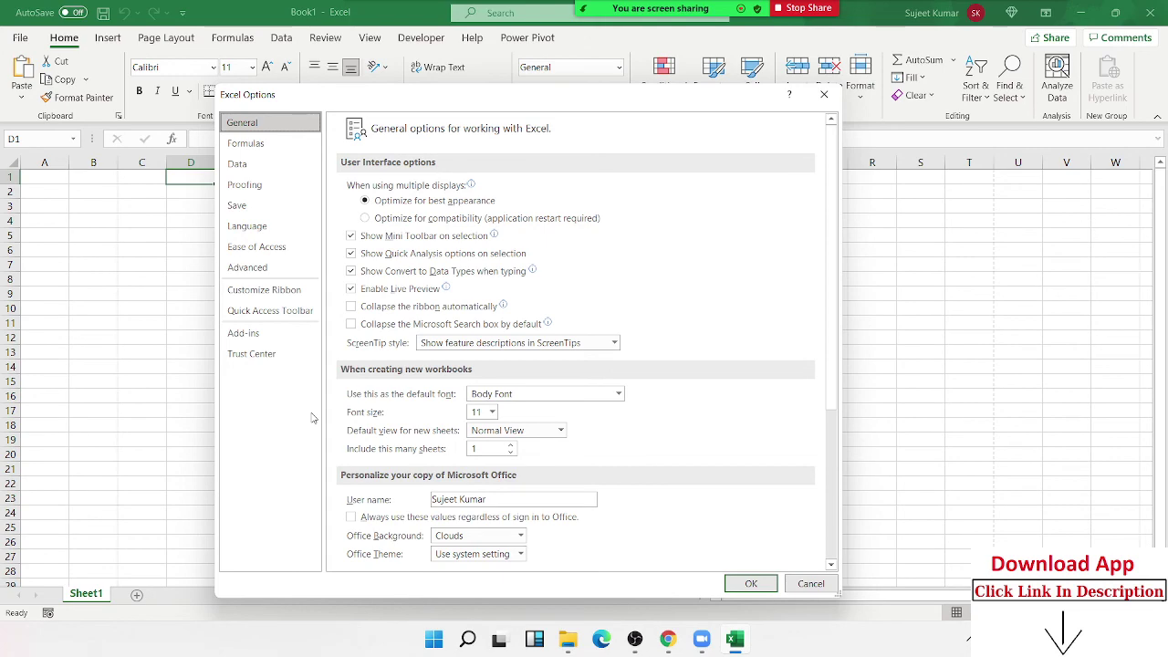
Close Excel Options and abandon a first search for 'limit', discarding the stray letter.
key(Escape)
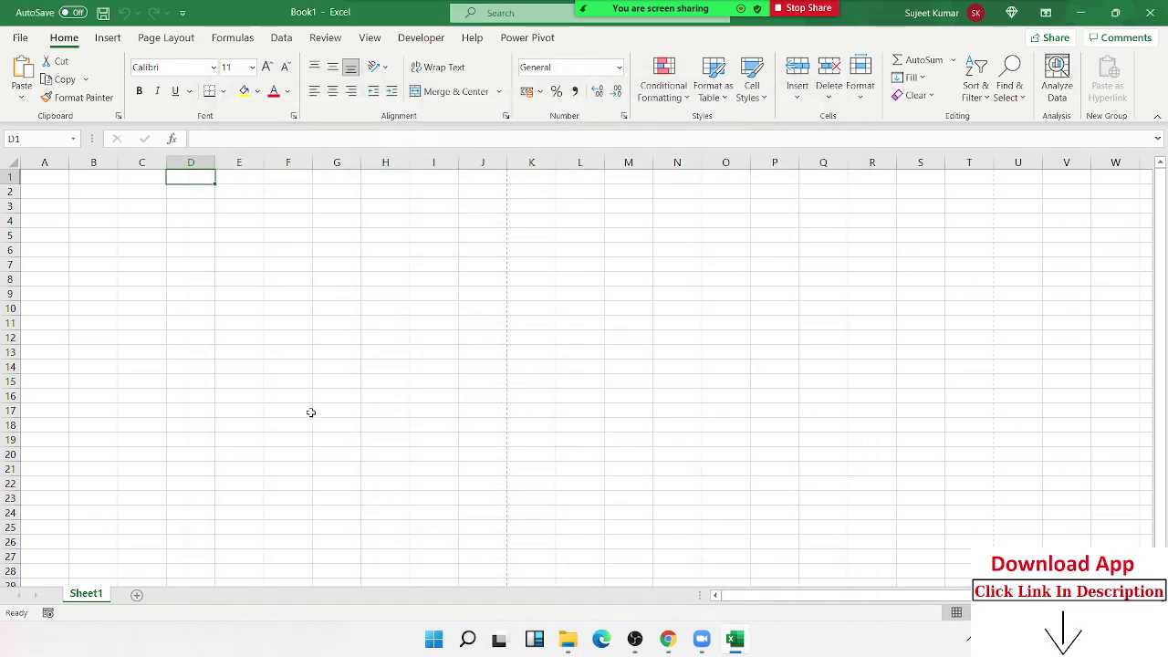
click(335, 268)
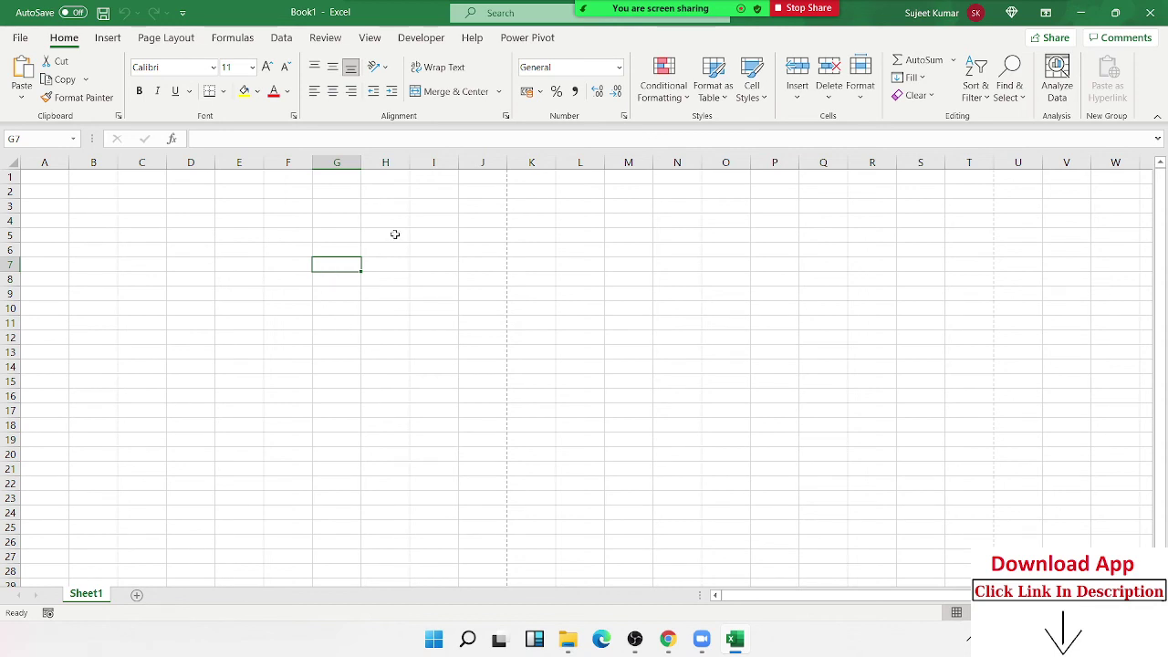
click(493, 11)
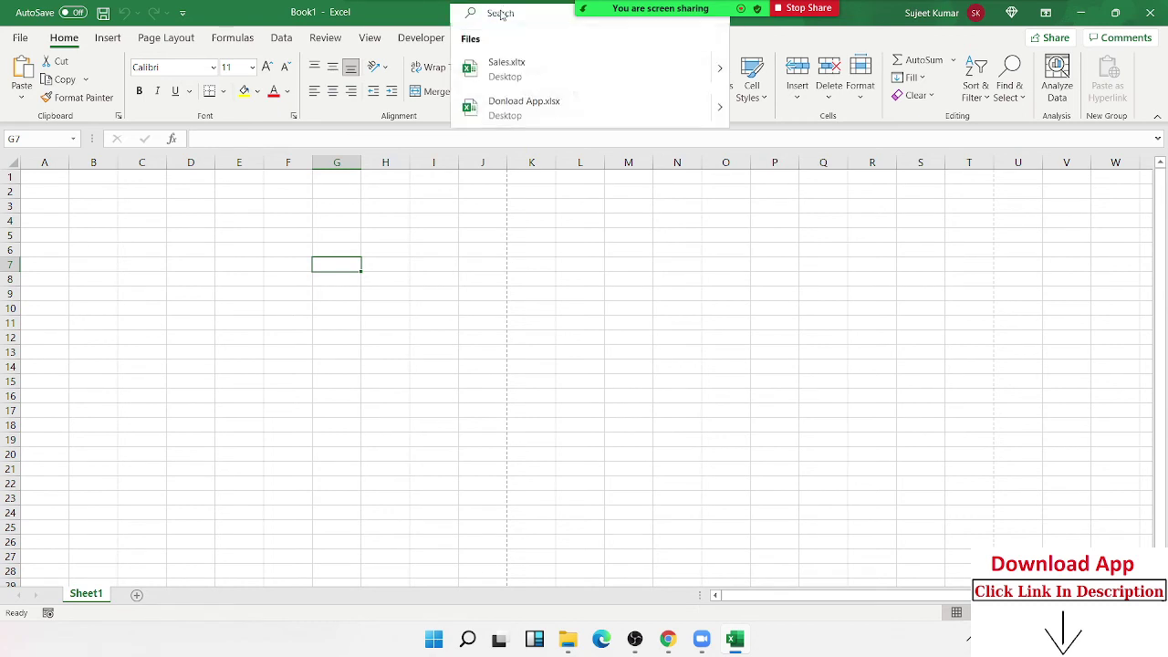
text(limi)
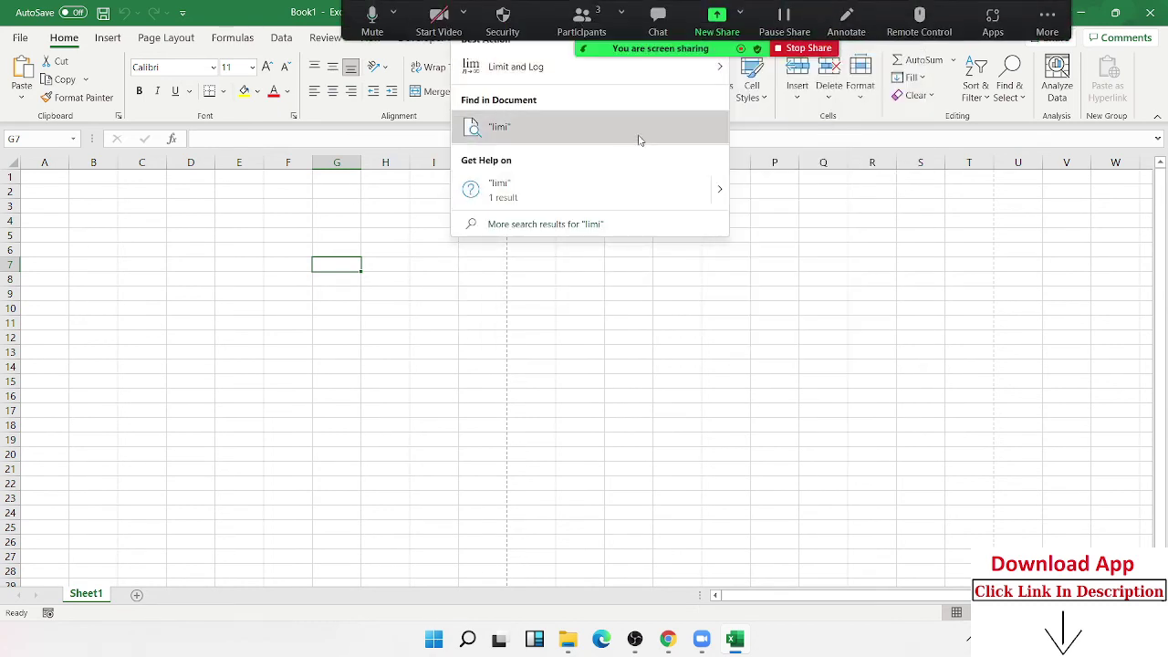
key(Escape)
text(t)
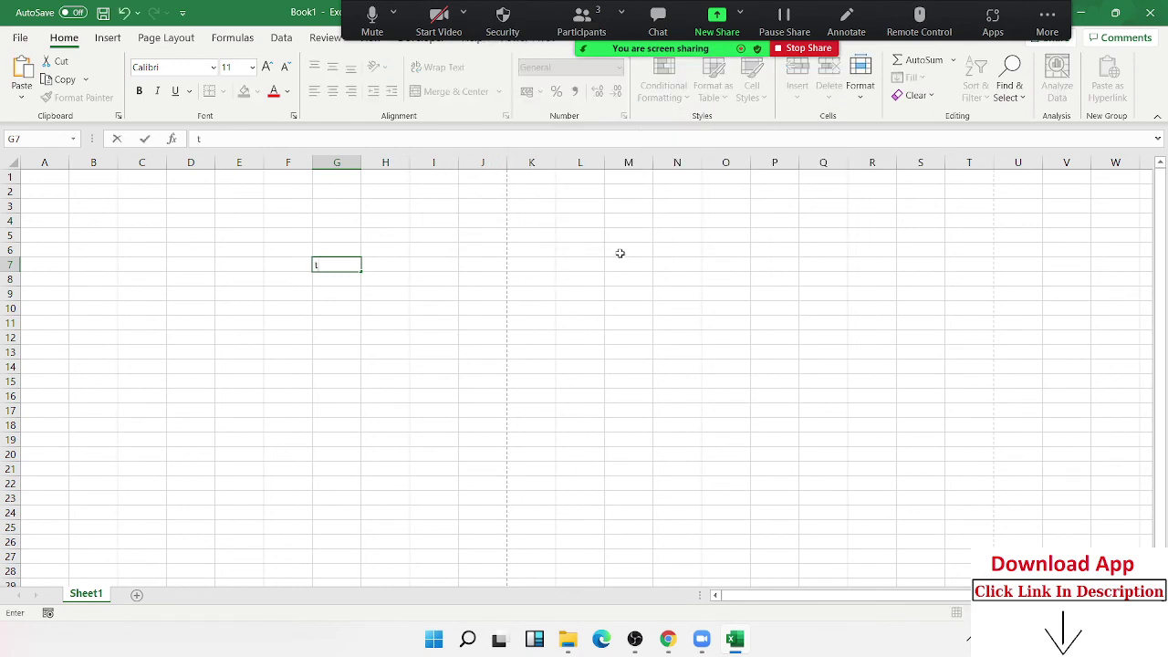
key(Escape)
click(620, 253)
Search for 'limit' and open the Excel specifications and limits help article.
drag(585, 57, 584, 577)
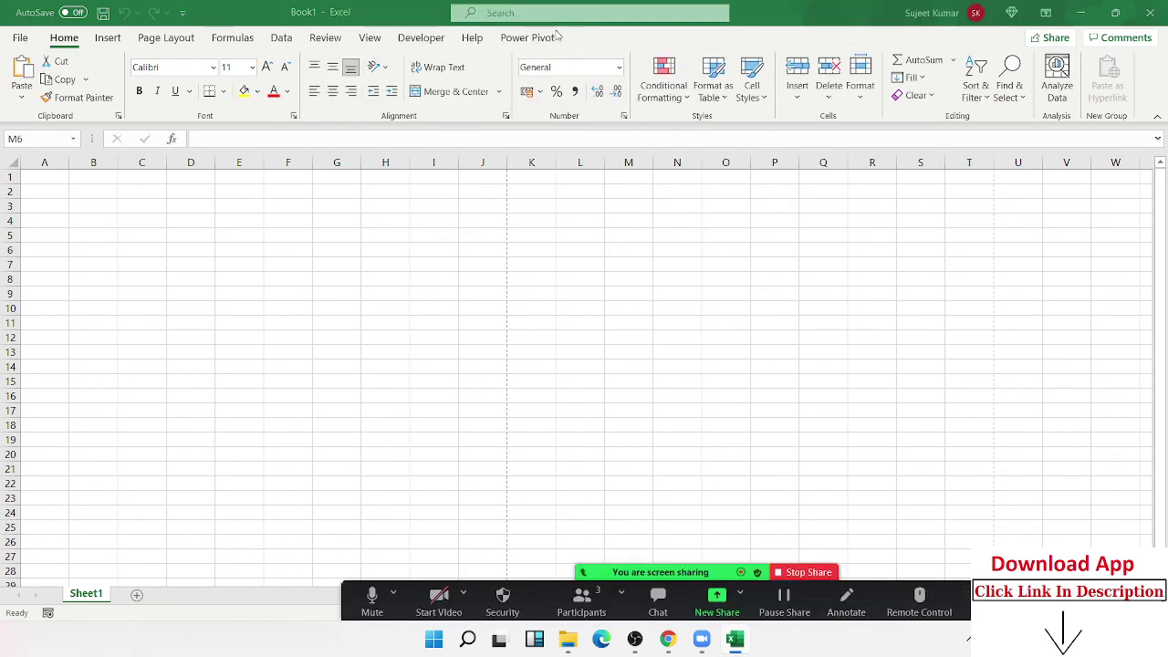
click(539, 15)
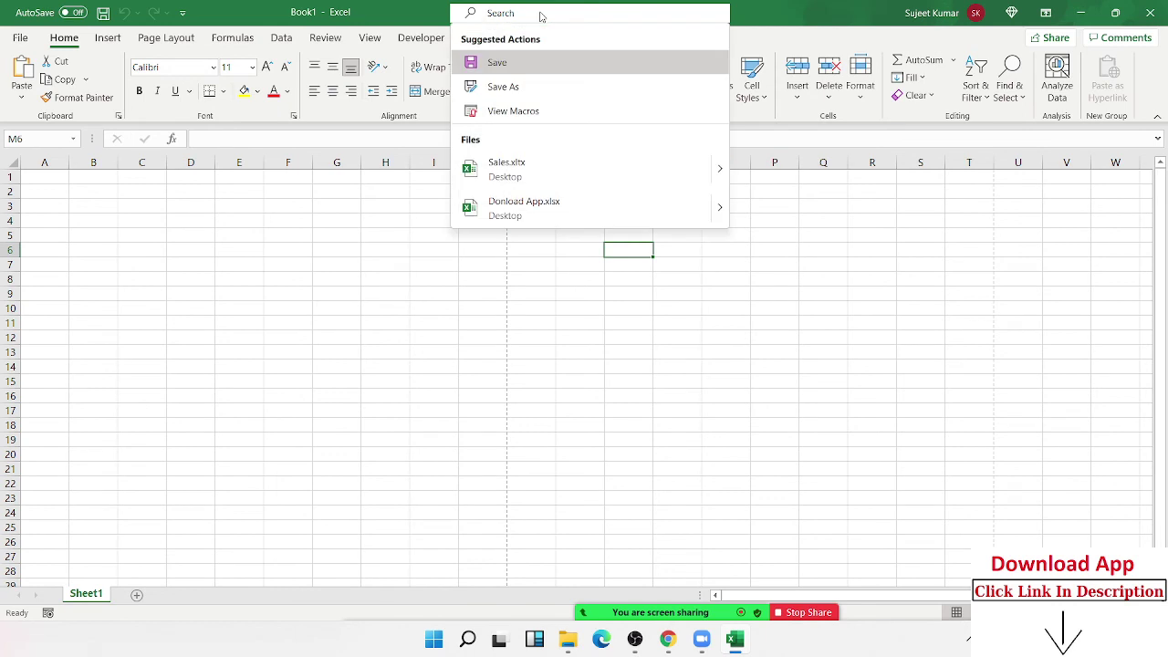
text(limit)
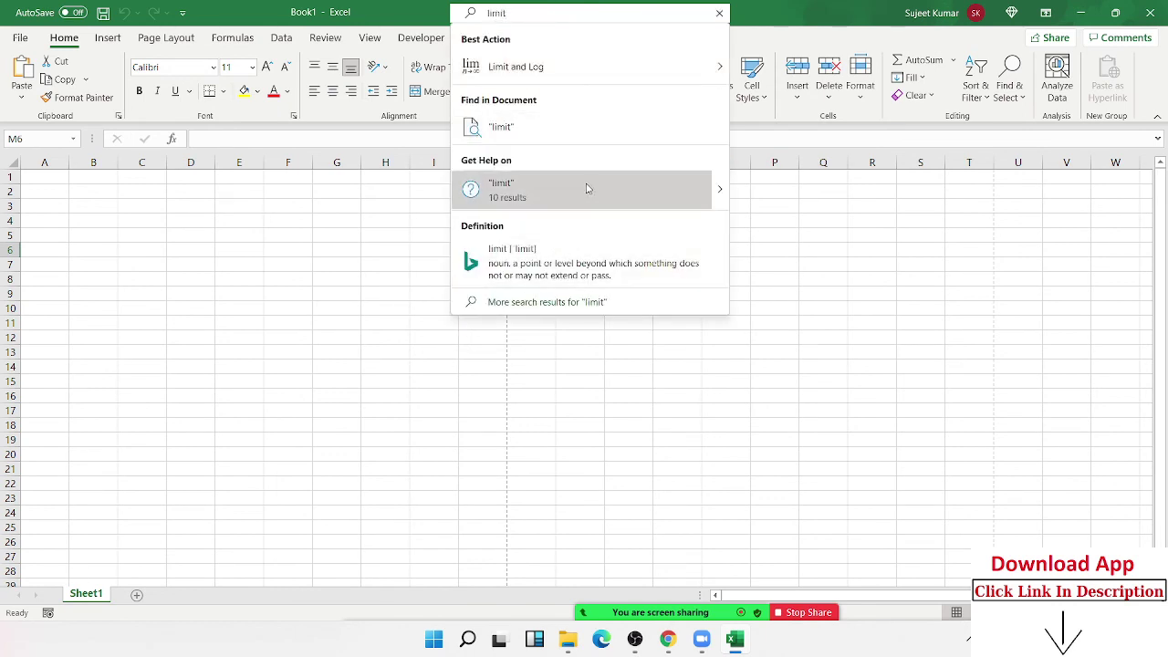
mouse_move(719, 190)
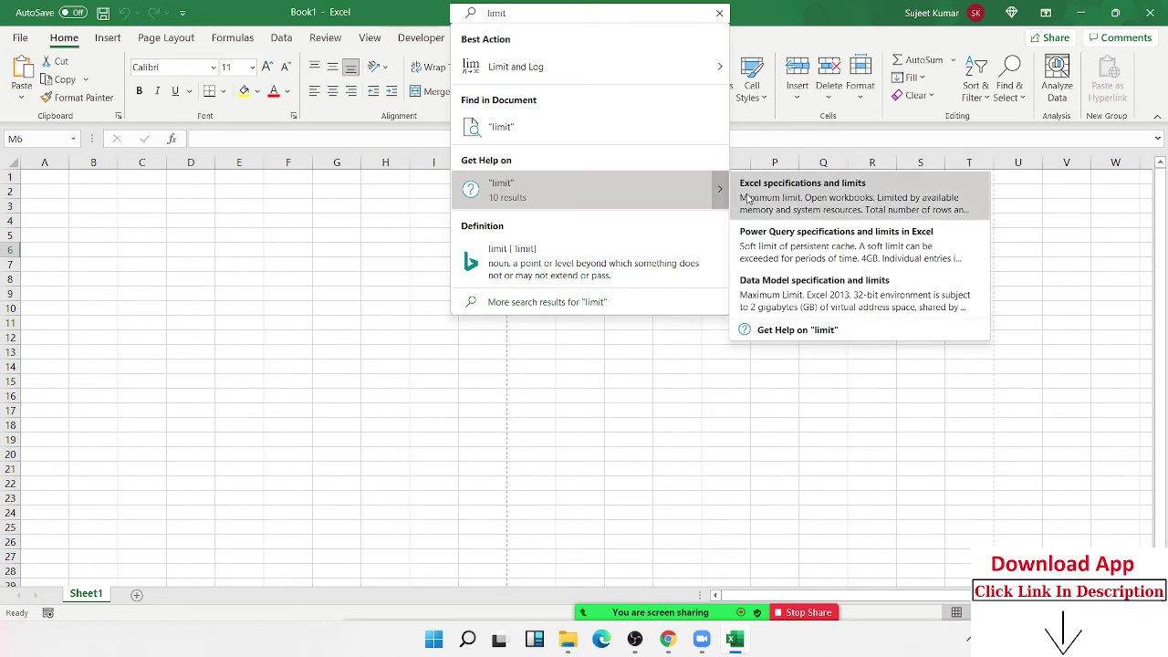
click(750, 197)
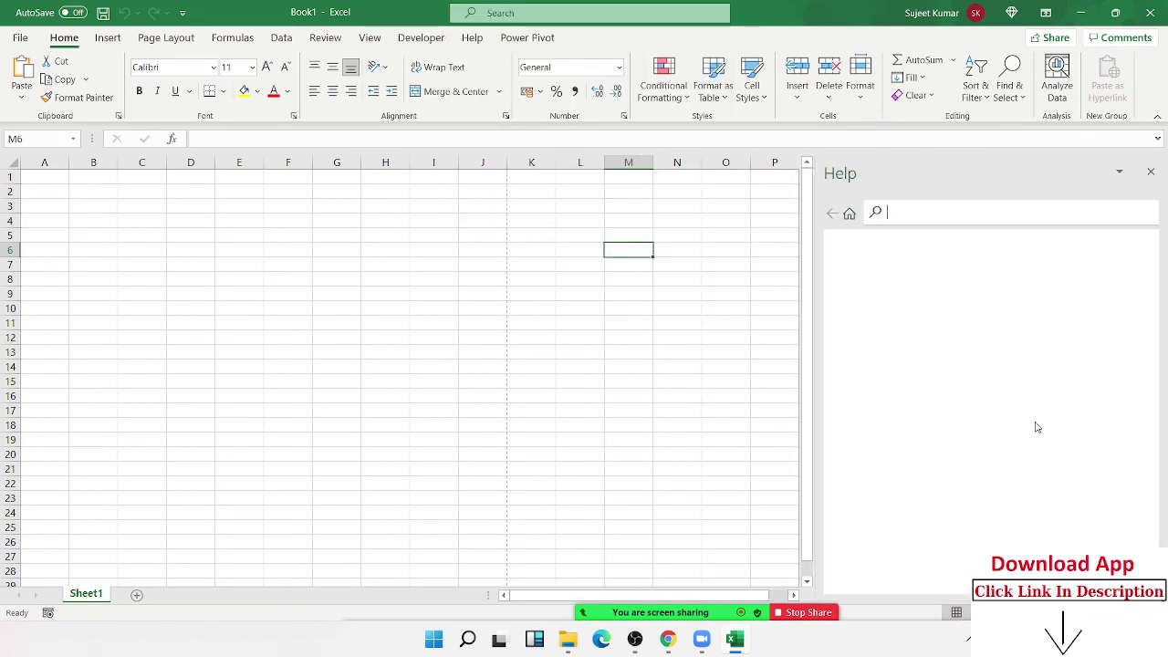
Highlight the workbooks, Open, number and Column width entries in the limits table.
double_click(862, 373)
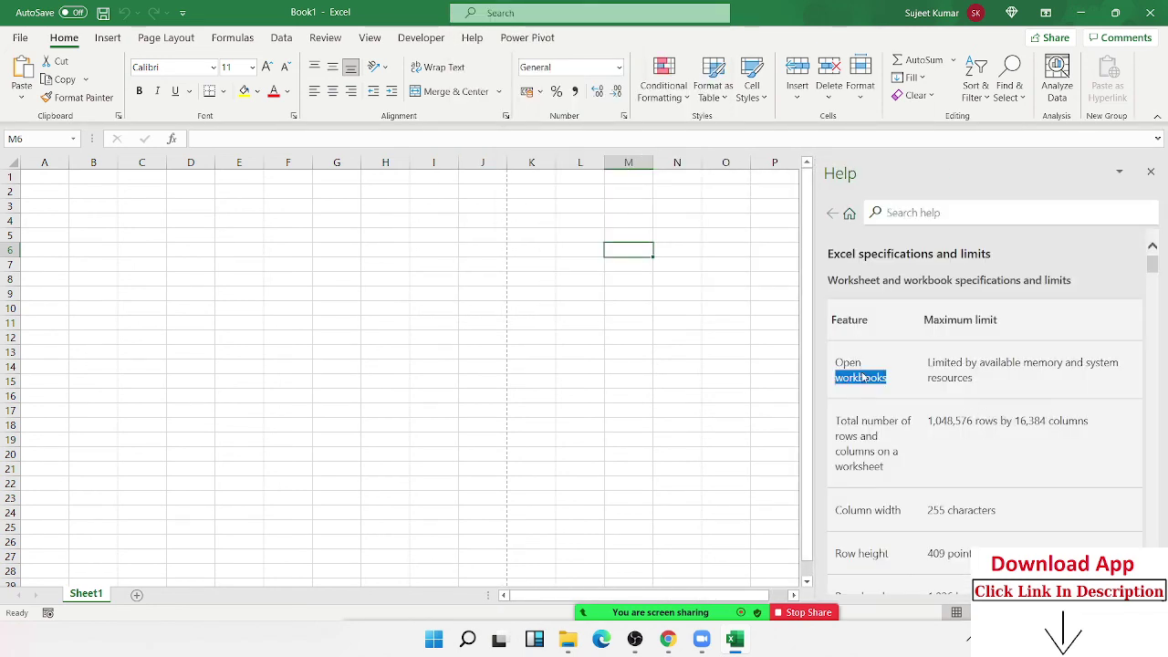
scroll(858, 374, down, 1)
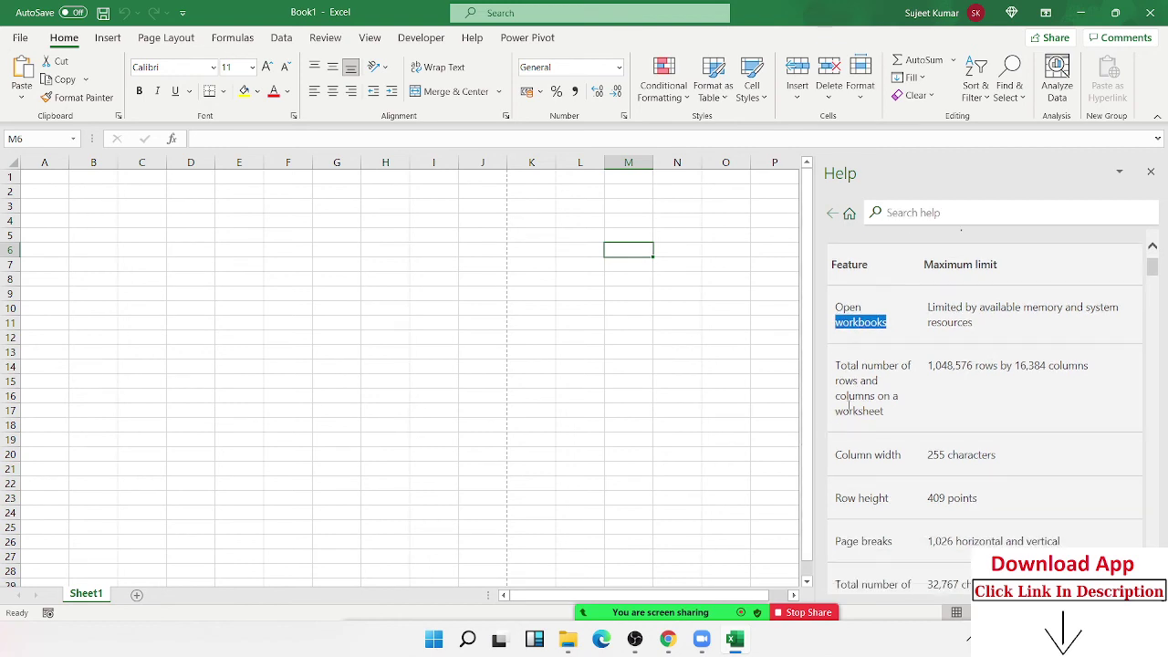
double_click(857, 306)
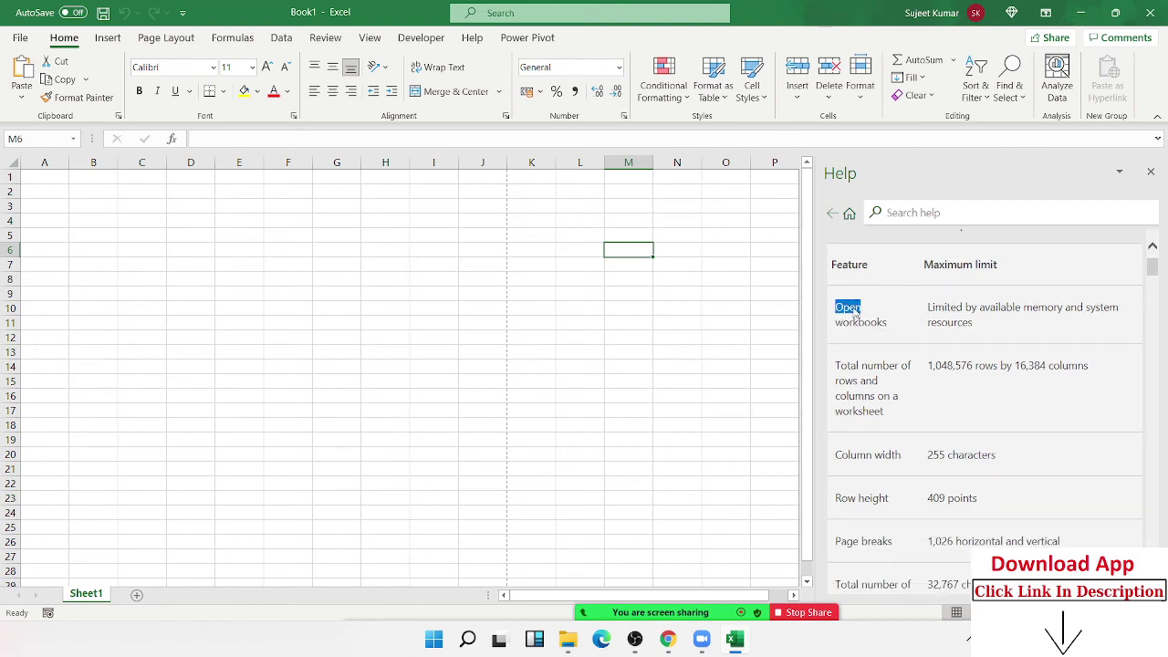
double_click(881, 365)
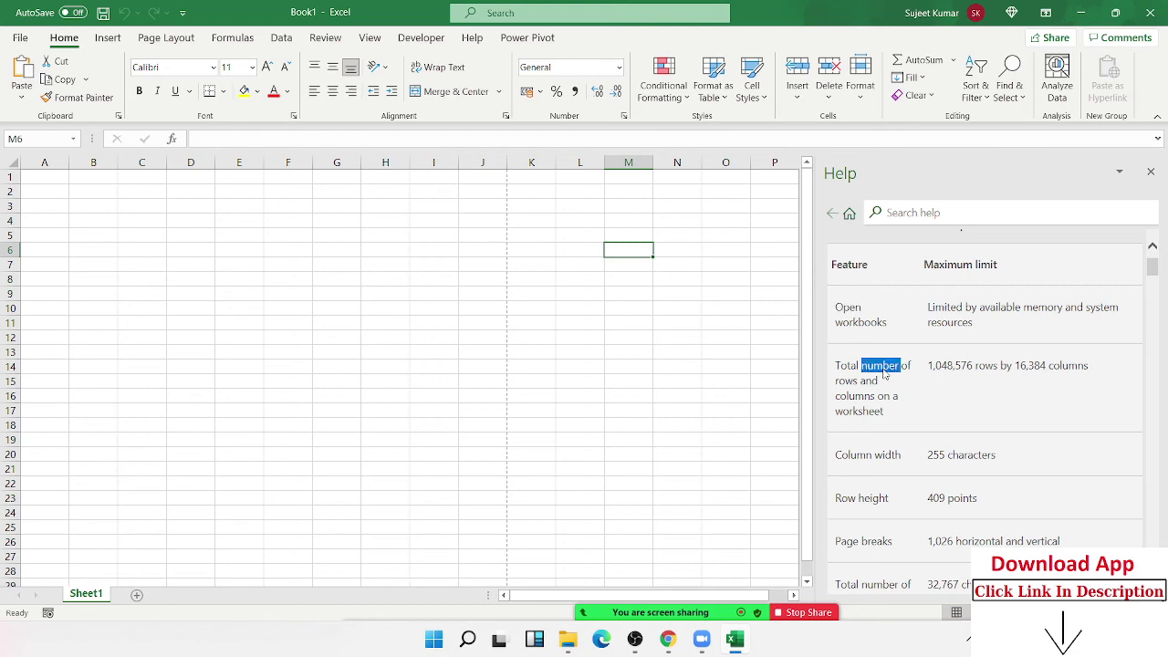
double_click(890, 456)
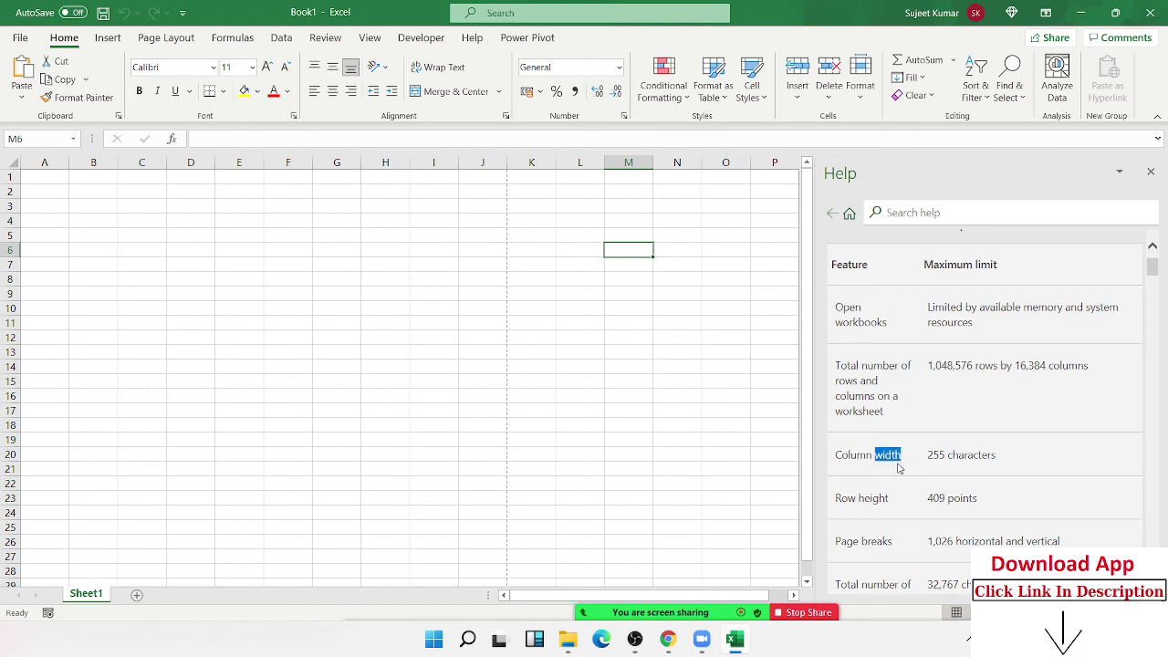
scroll(900, 482, down, 3)
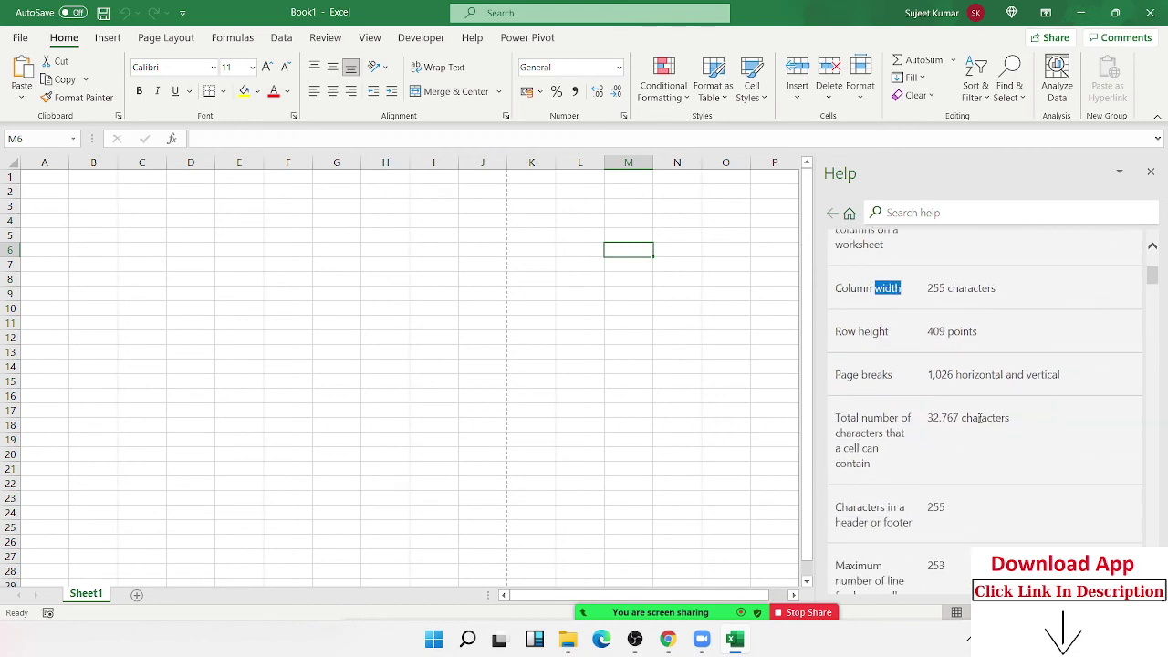
Select the 32,767 characters-per-cell limit and its label, then select cell E4.
triple_click(963, 417)
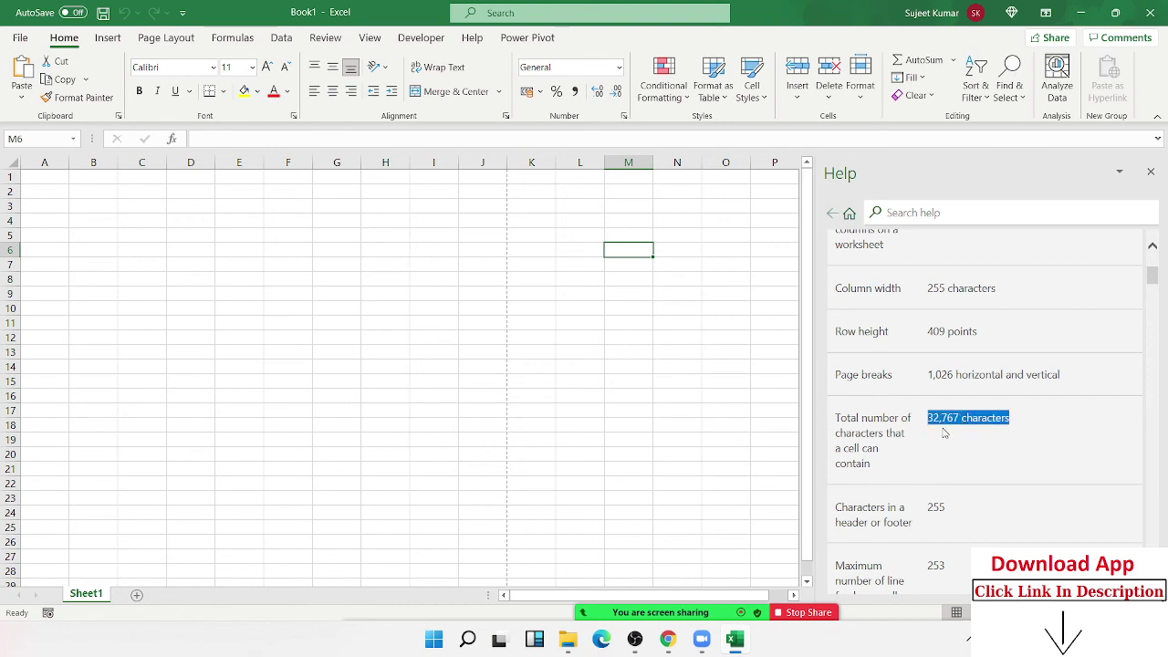
scroll(945, 434, up, 4)
scroll(915, 493, down, 1)
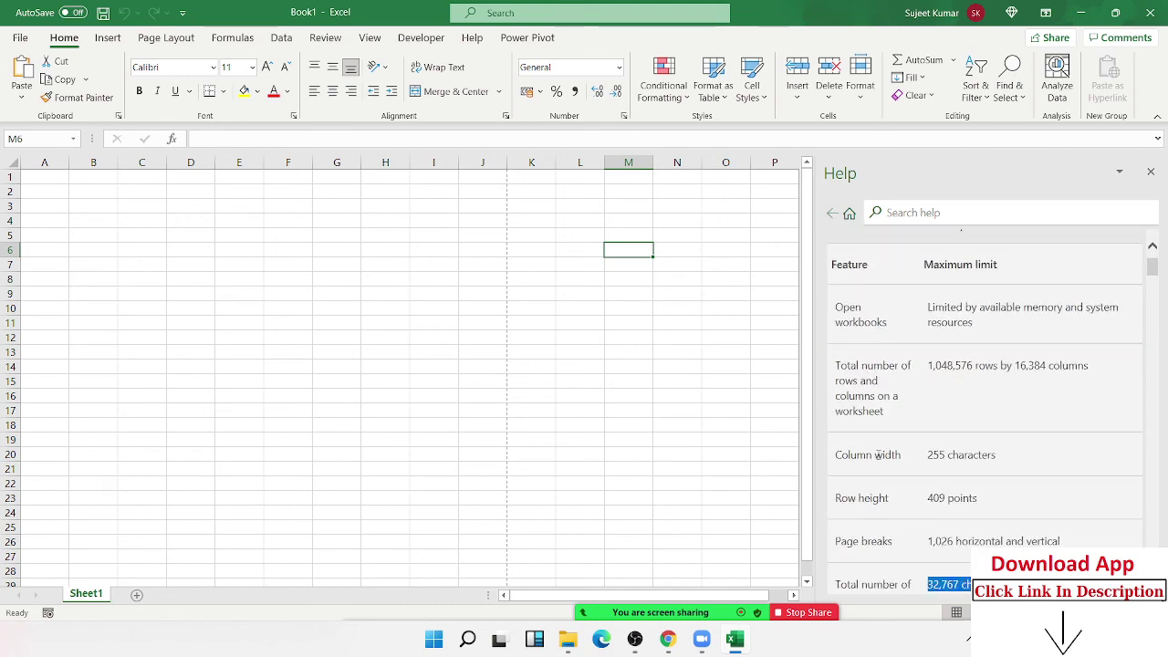
double_click(887, 455)
scroll(885, 429, down, 1)
scroll(894, 406, down, 2)
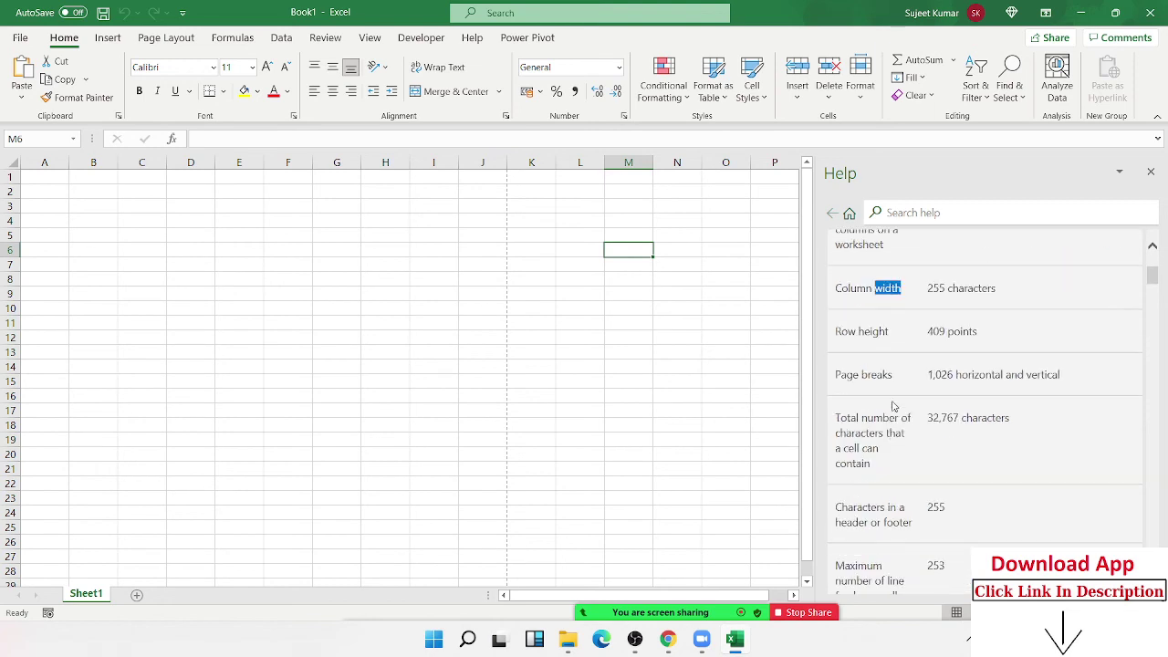
triple_click(897, 416)
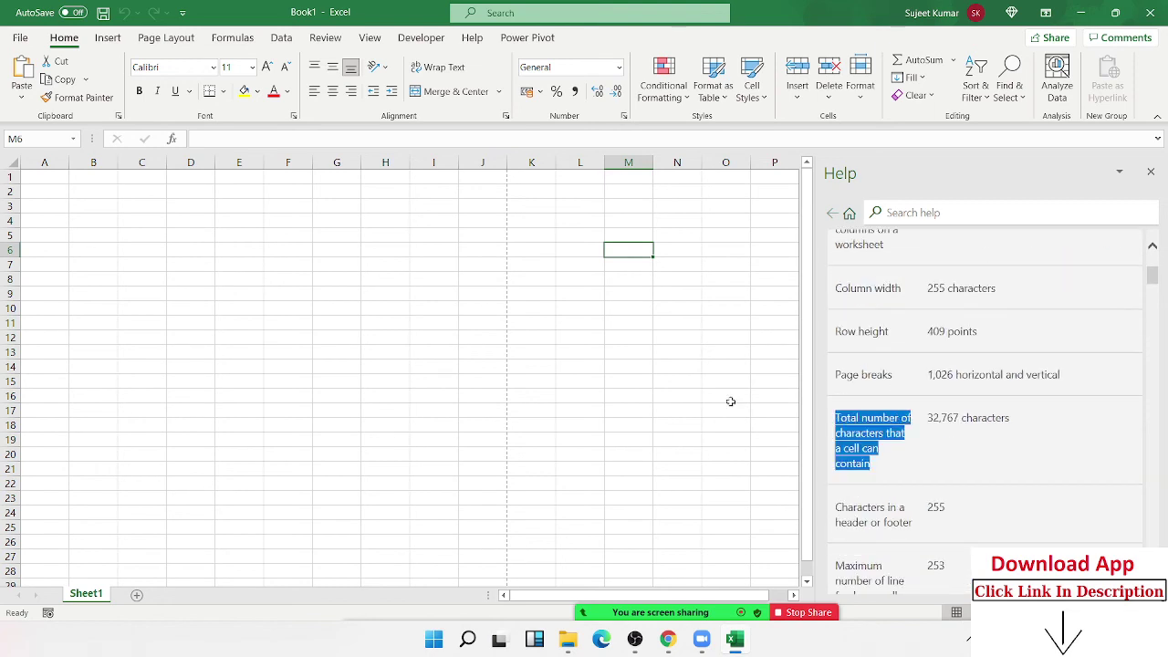
click(234, 223)
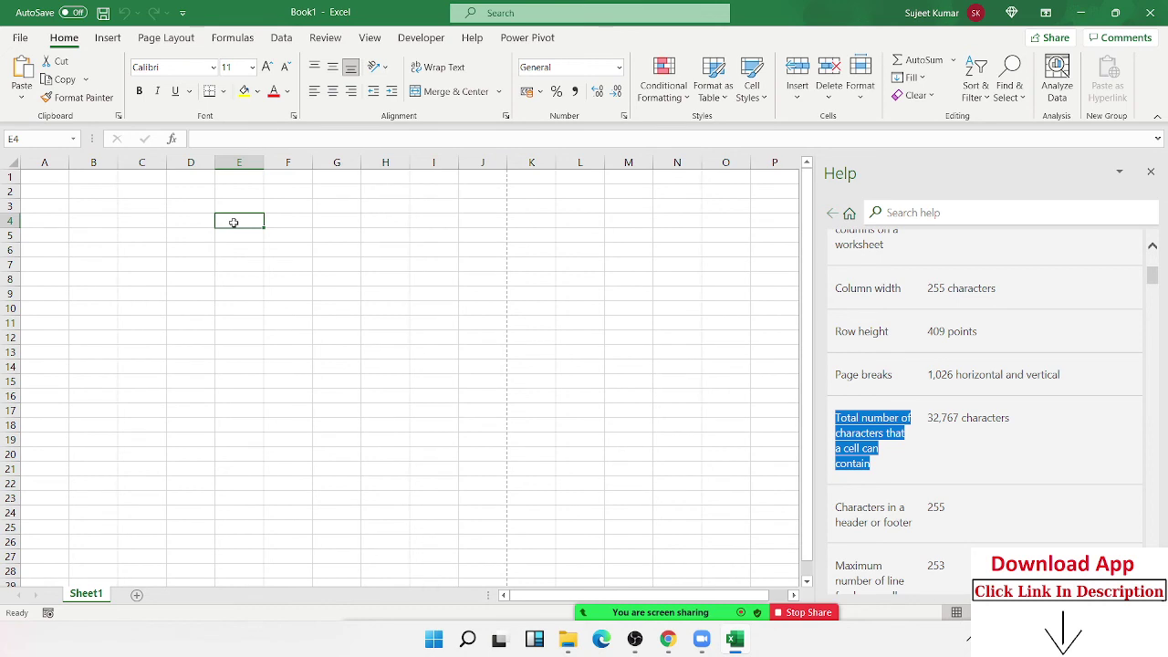
text(=IF()
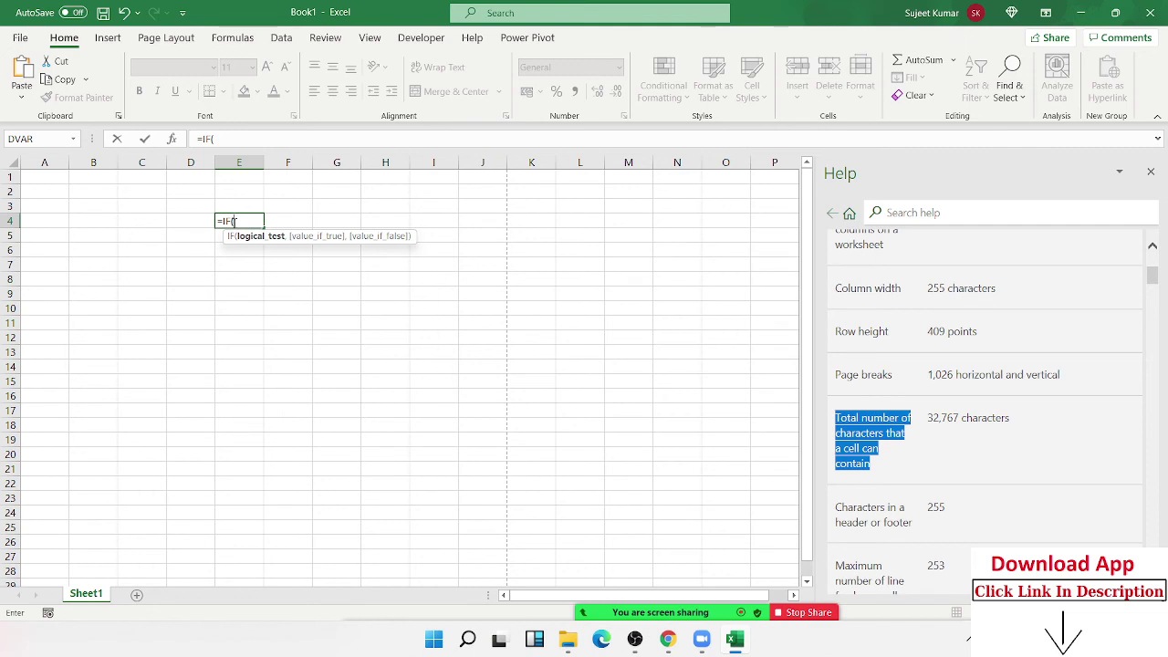
drag(236, 220, 216, 220)
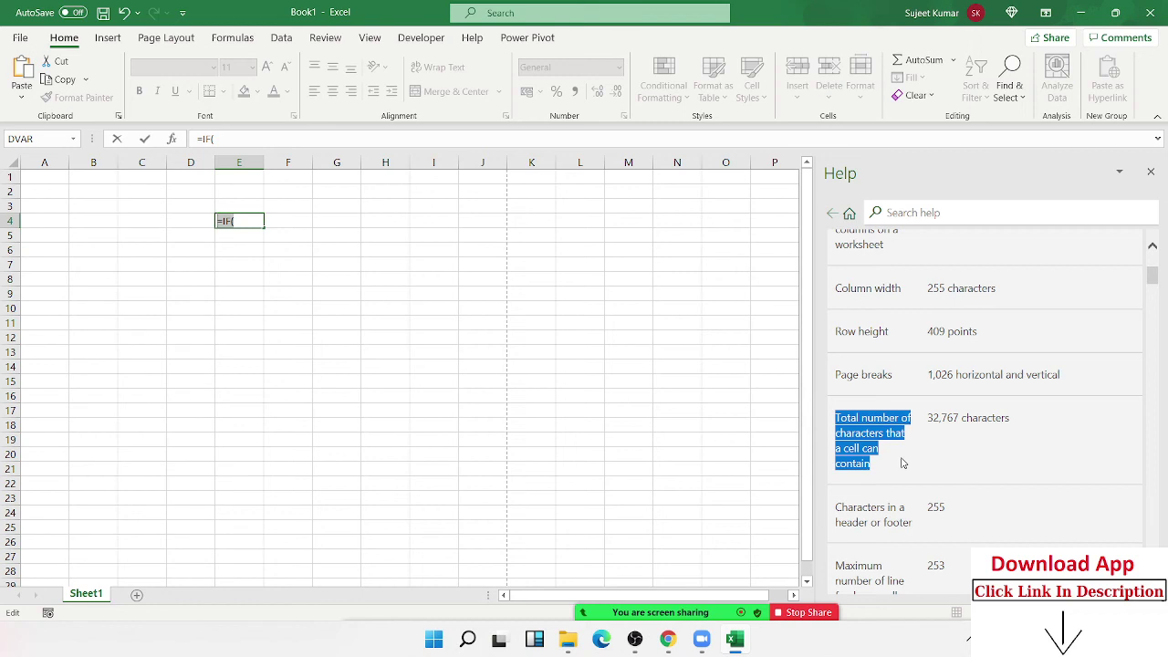
key(Escape)
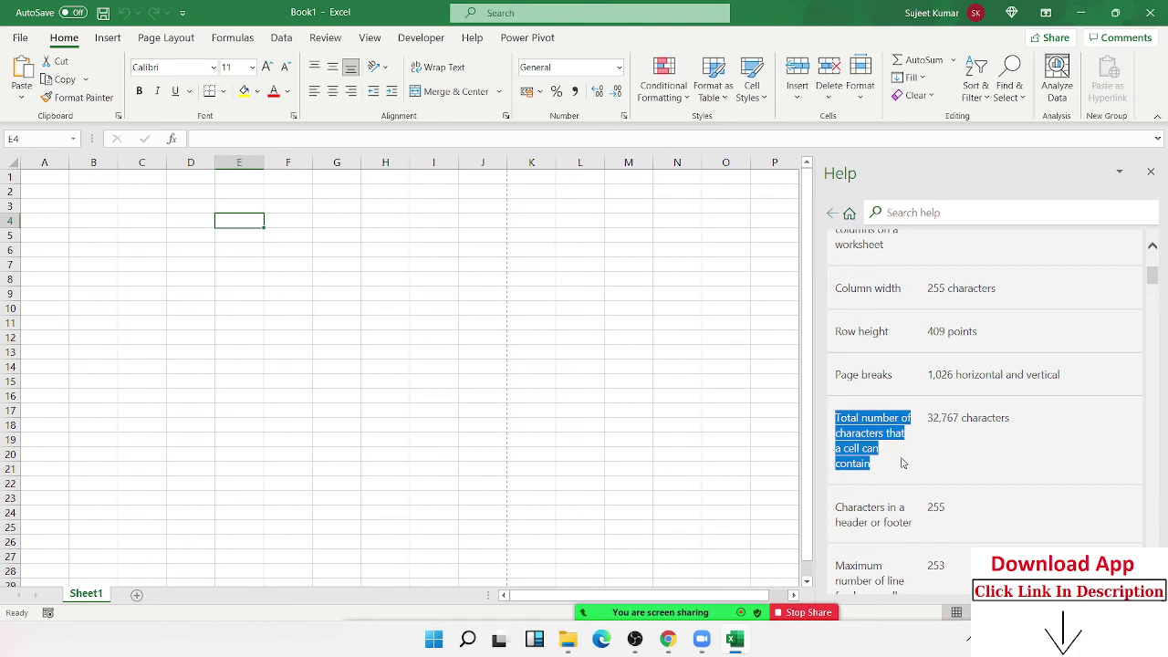
Highlight the sheets-per-workbook limit text and add Sheet2 and Sheet3.
scroll(981, 450, down, 1)
scroll(983, 448, down, 1)
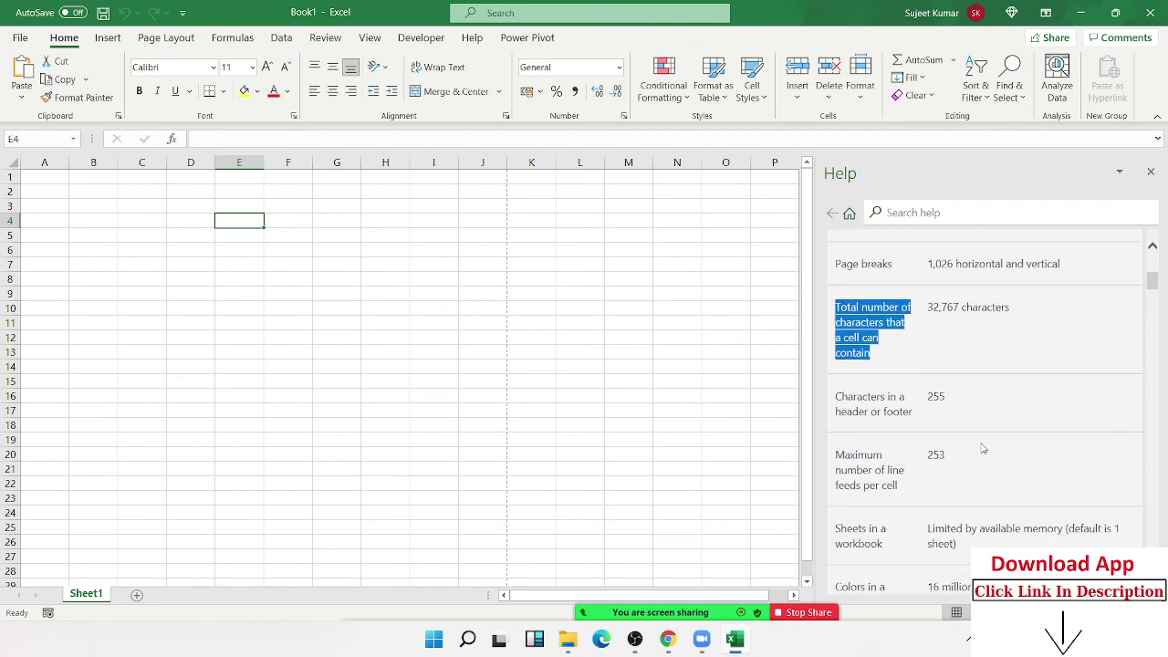
scroll(983, 448, down, 1)
double_click(1000, 473)
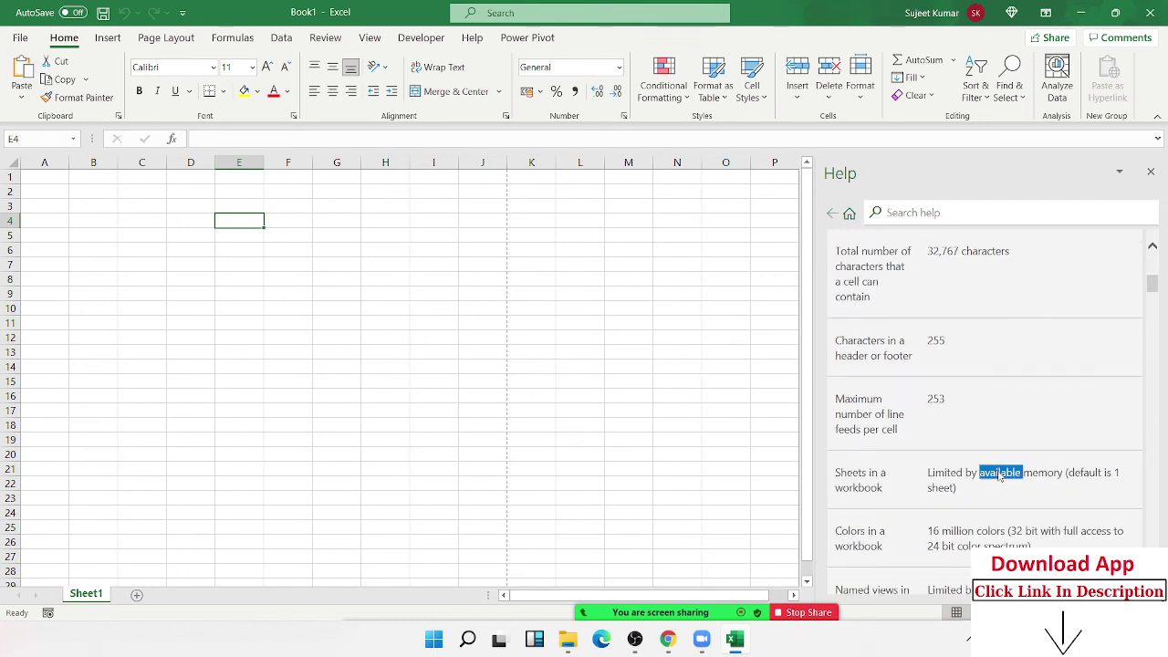
triple_click(1000, 474)
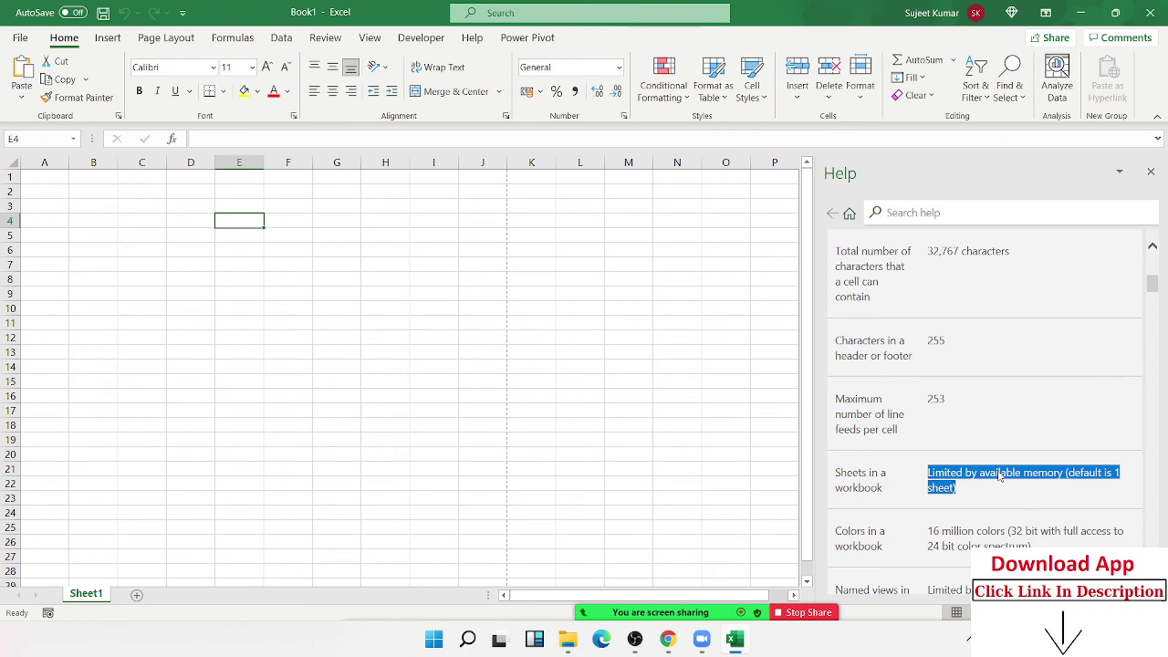
click(136, 596)
click(182, 596)
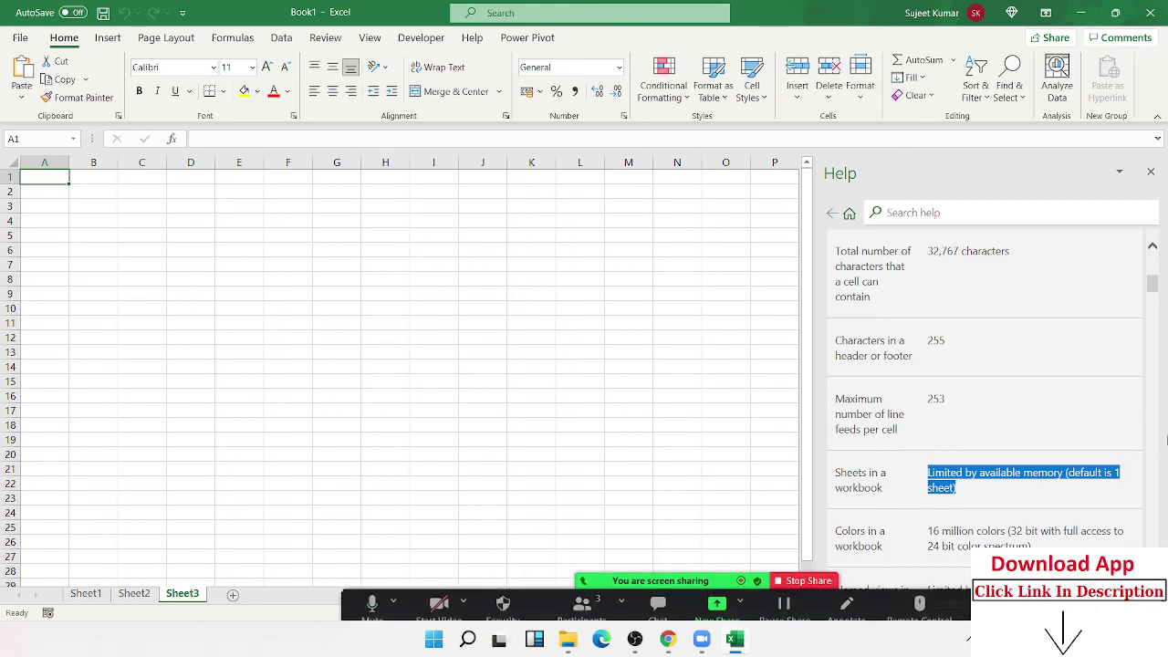
Clear the help highlight and open Excel Options from the File menu.
click(1012, 493)
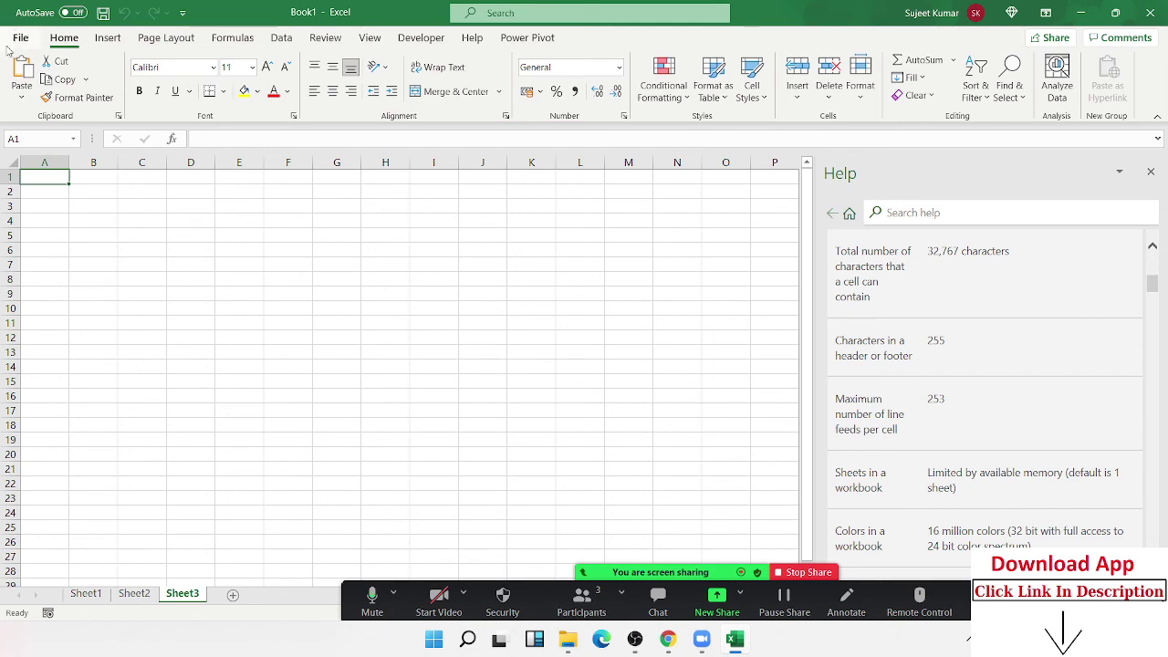
click(20, 38)
click(46, 593)
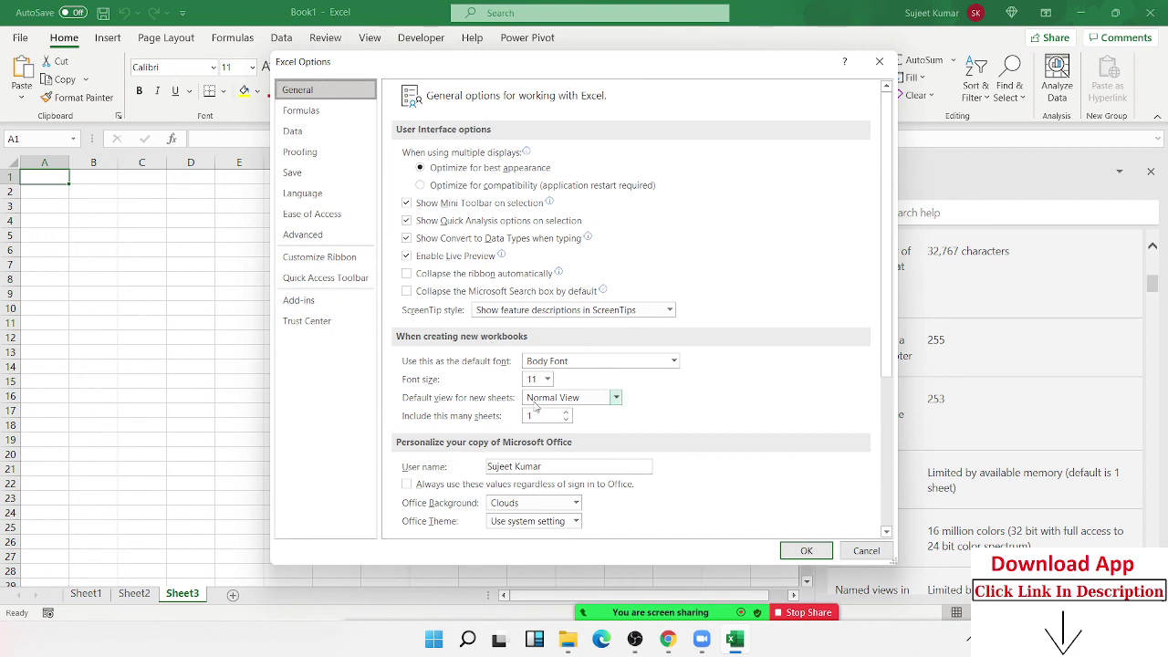
Select the 'Include this many sheets' value of 1, then close Excel Options unchanged.
double_click(541, 415)
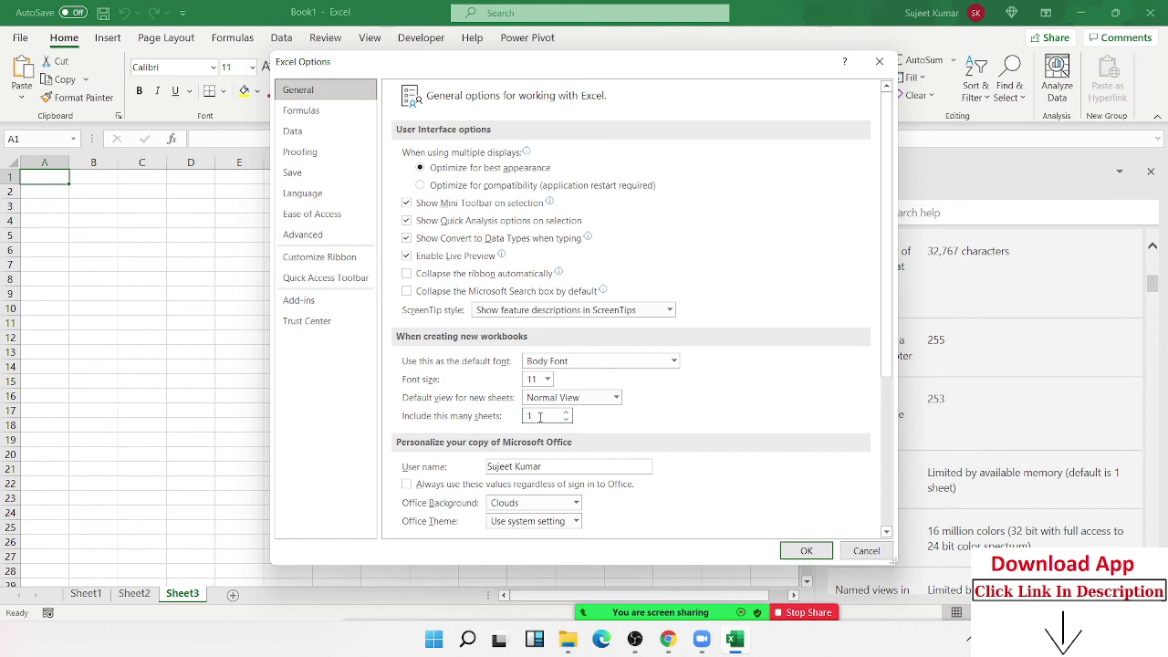
key(Return)
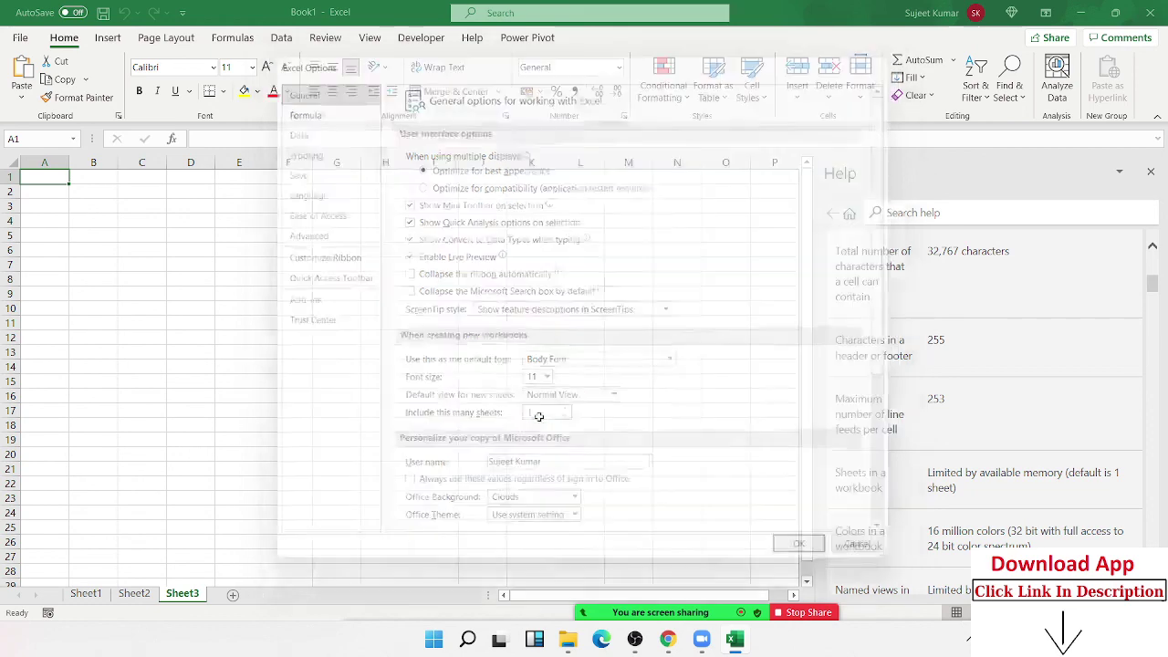
Add Sheet4 to Book1 and enter 100 in its cell A1.
double_click(973, 472)
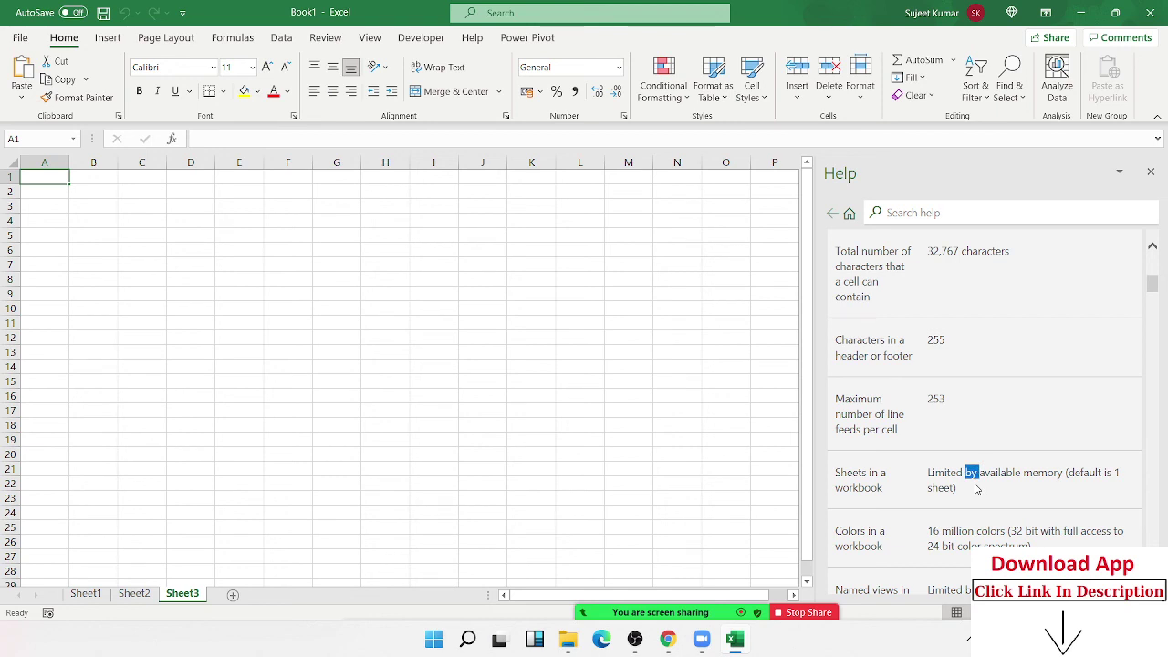
click(233, 594)
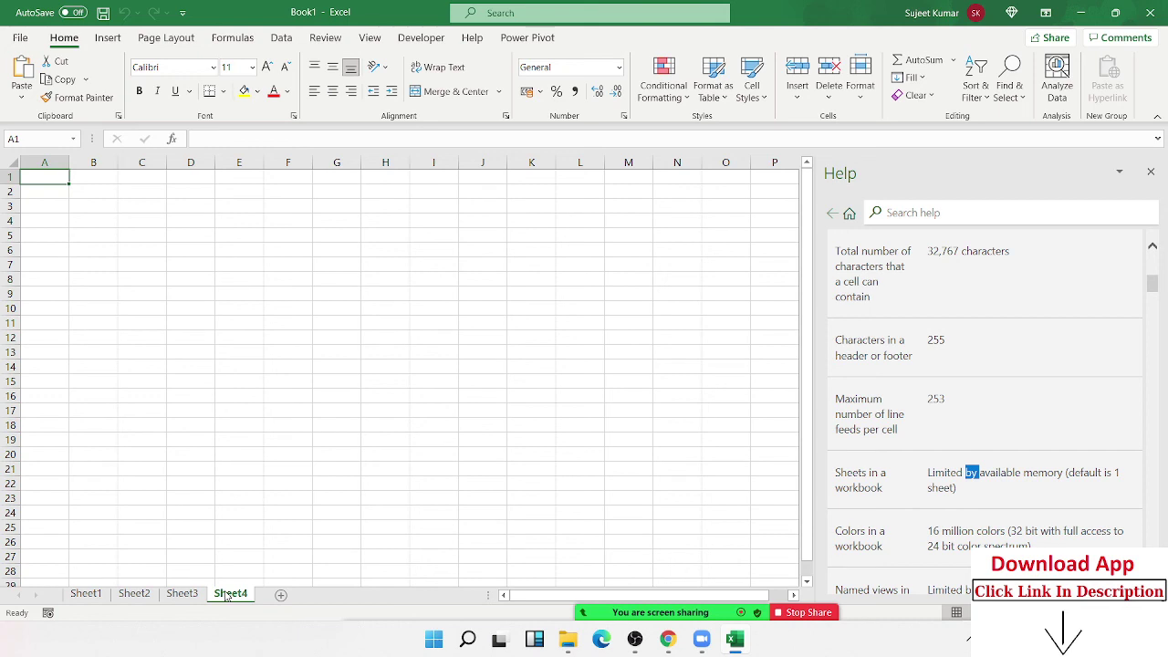
text(100)
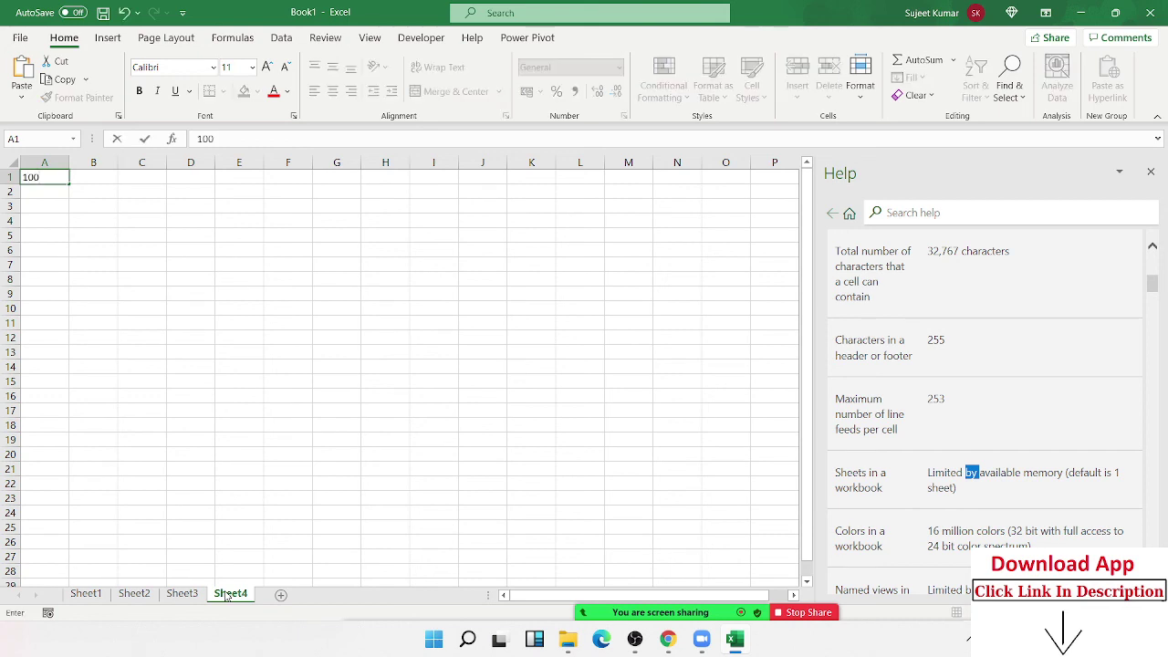
click(225, 595)
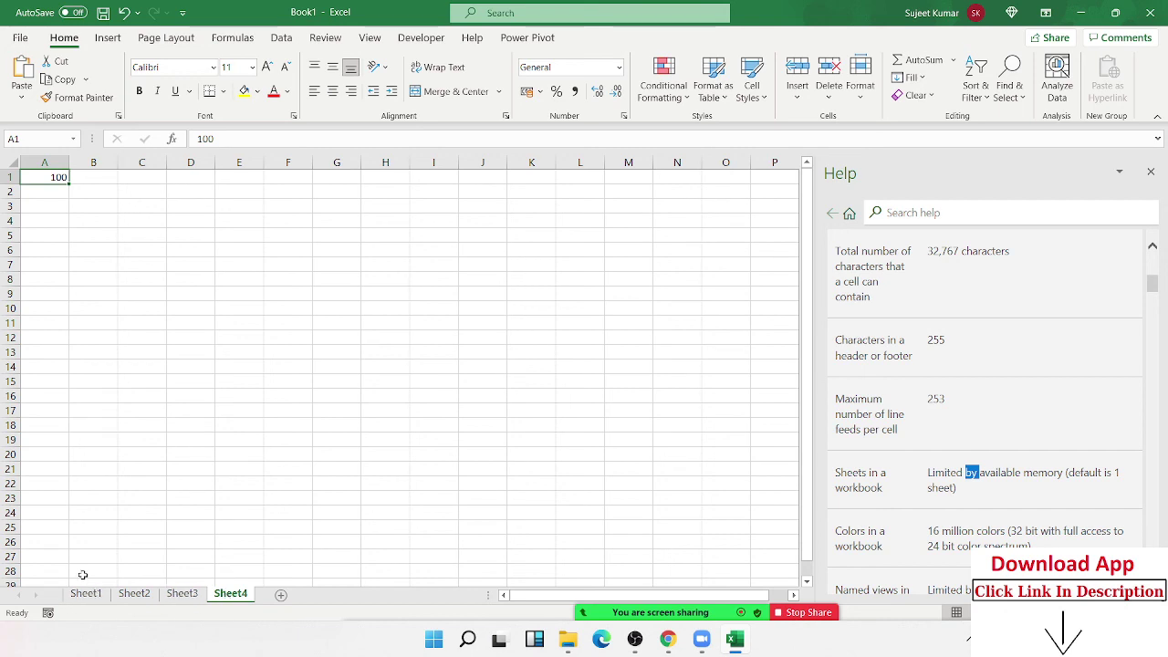
Select cell A1 on Sheet4 and delete its value 100.
click(103, 275)
click(59, 178)
click(128, 252)
click(58, 177)
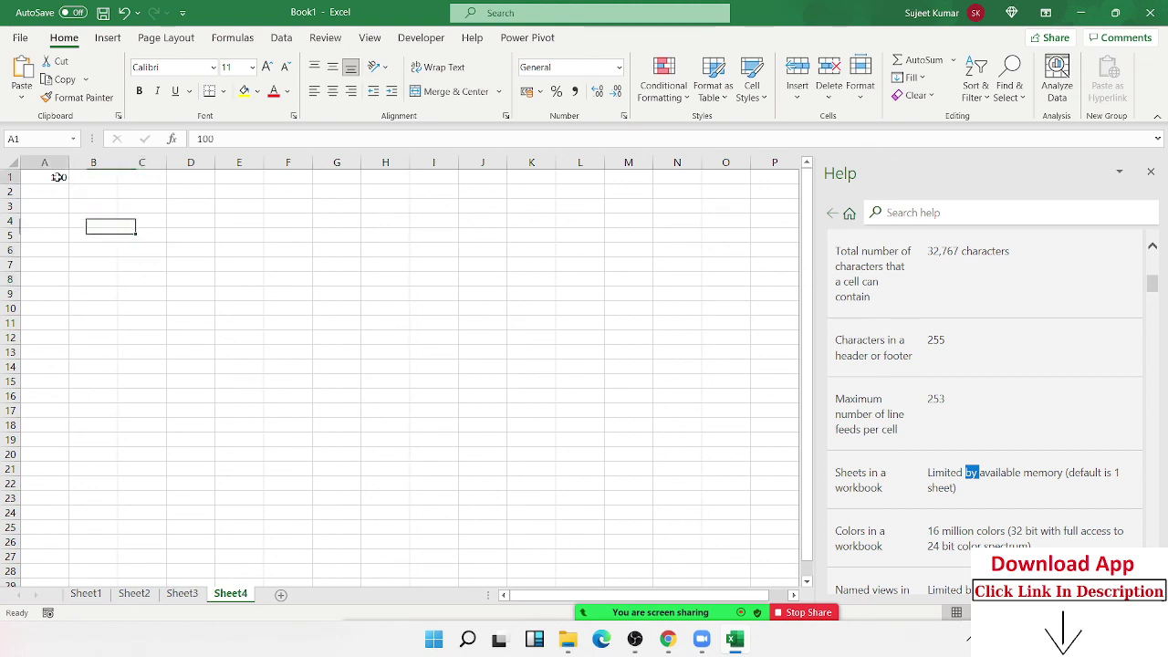
key(Delete)
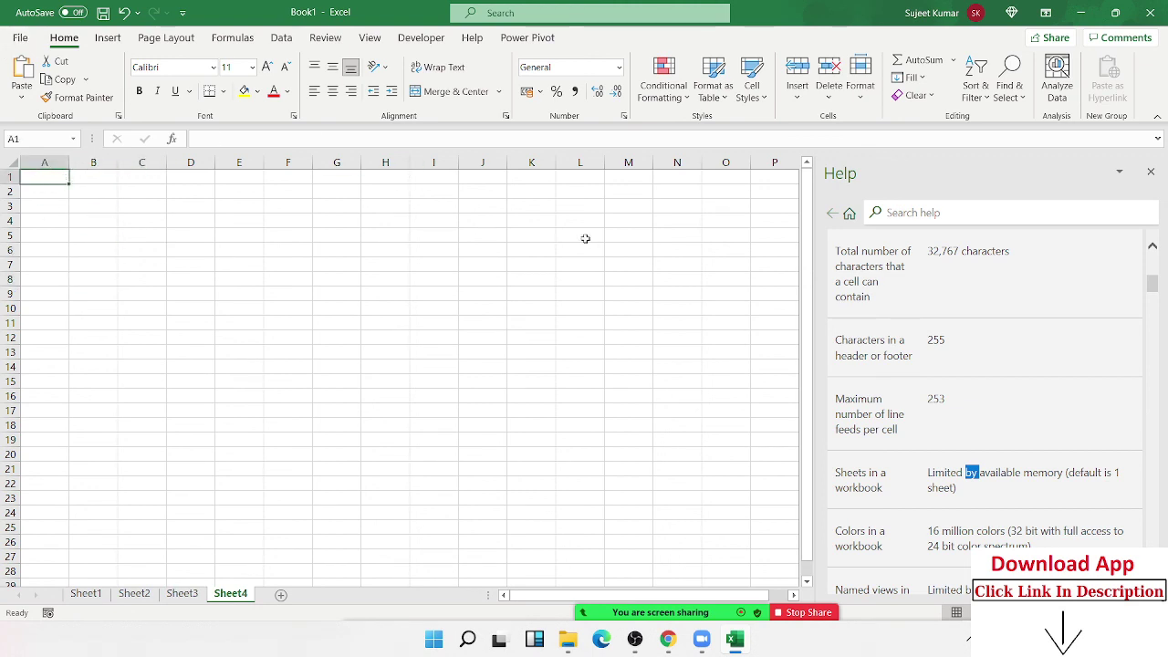
scroll(1121, 308, down, 1)
scroll(1107, 311, up, 2)
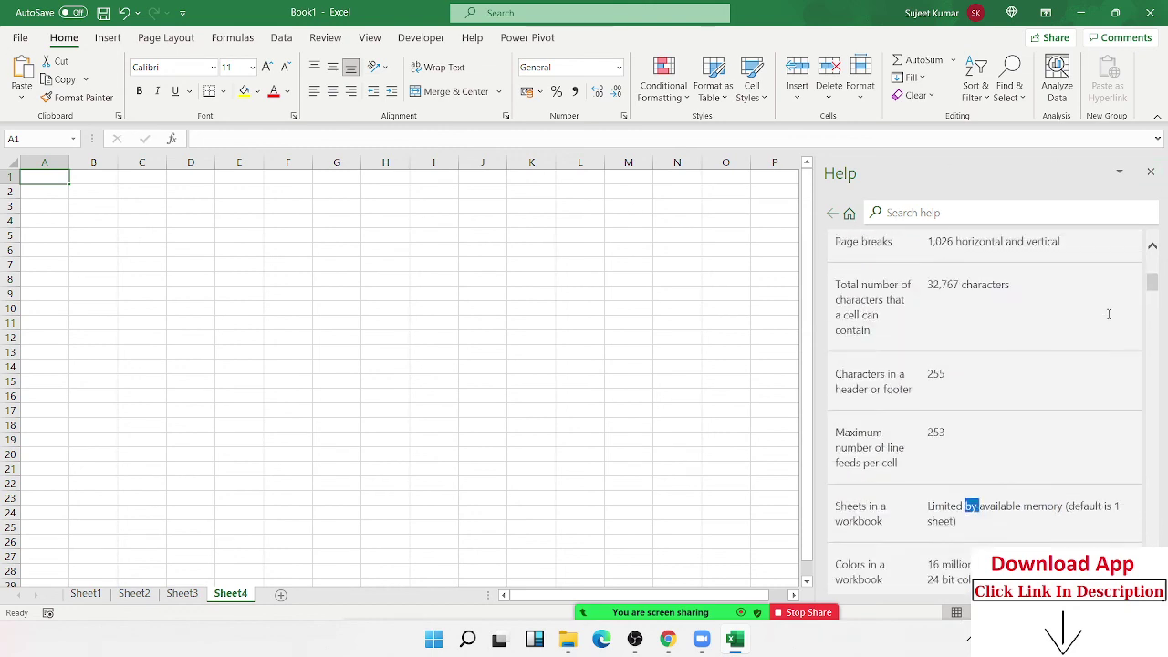
scroll(1108, 310, up, 3)
click(942, 208)
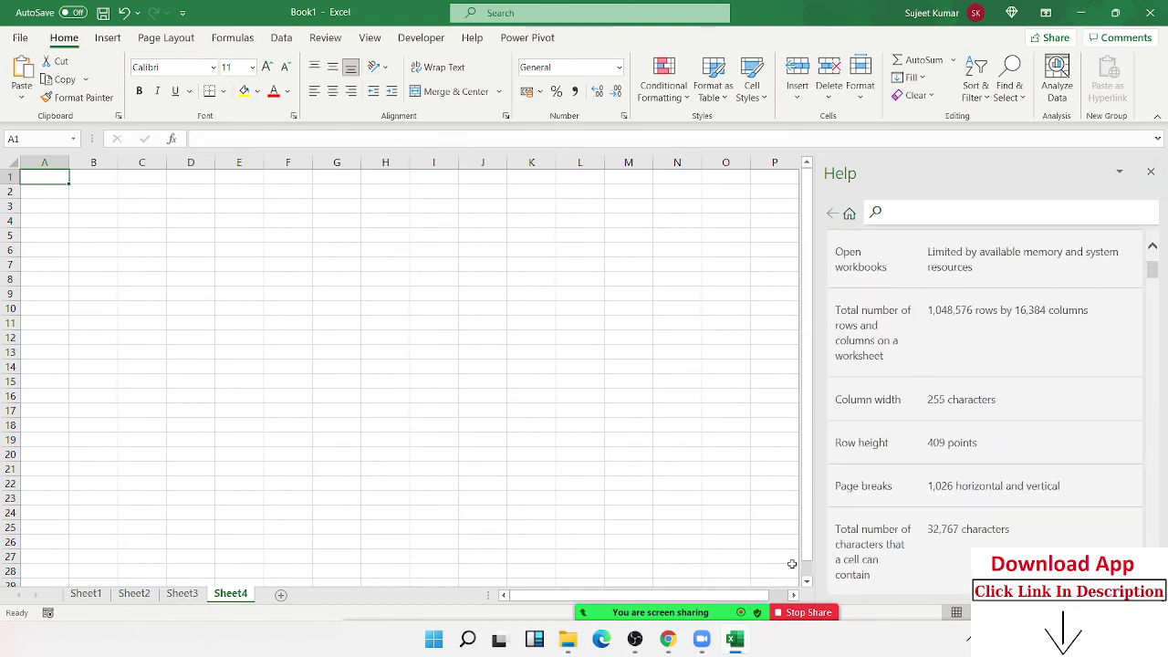
Search Help for 'keyboard shortcuts' via the suggestion offered for 'shortcut'.
text(short)
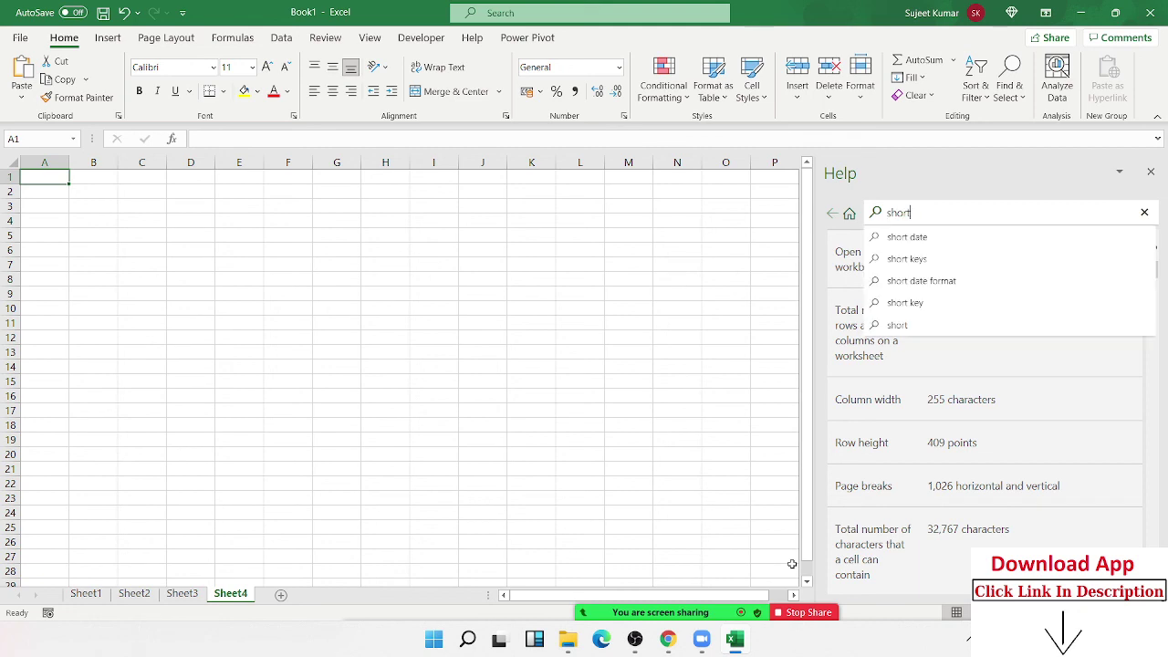
text(cut)
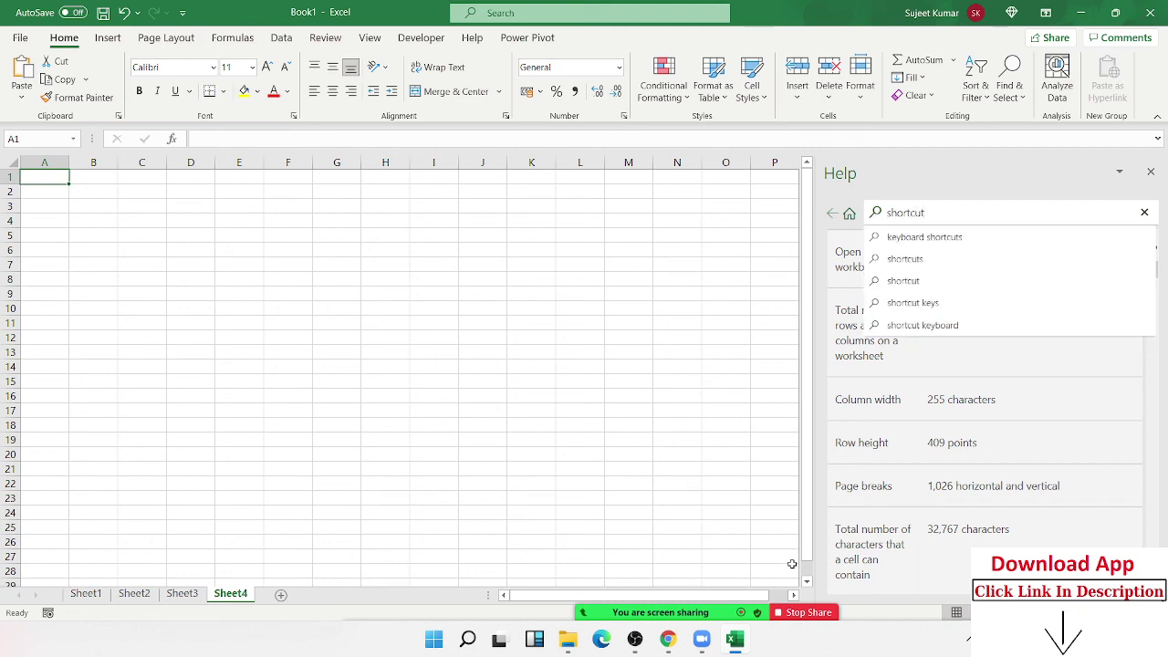
key(Down)
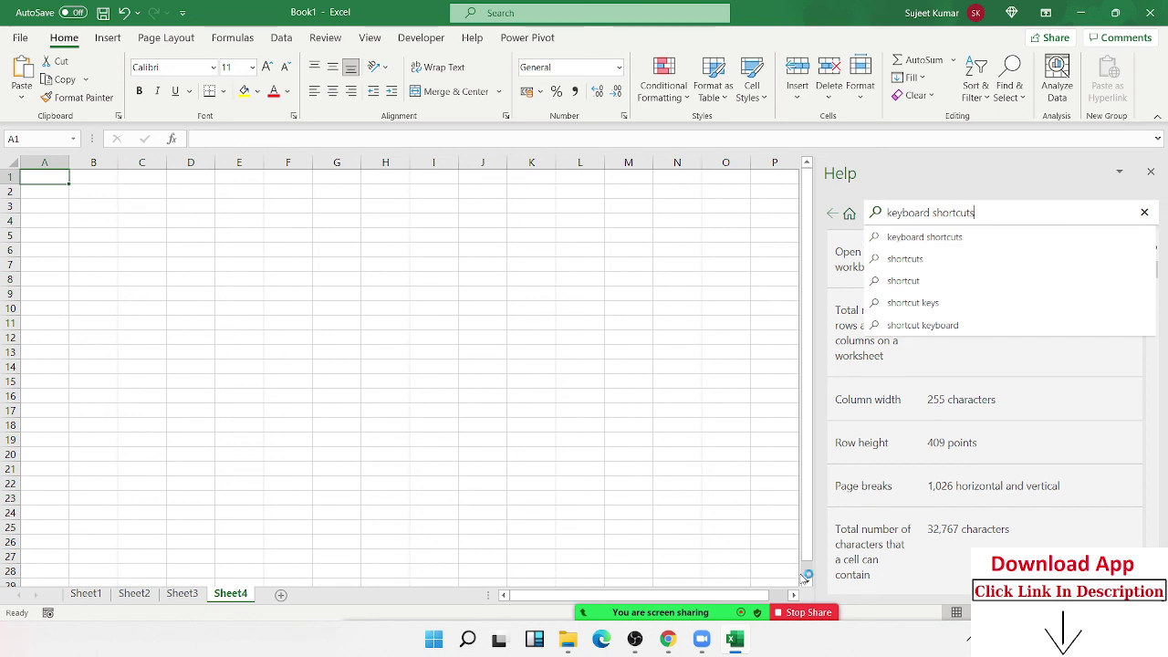
key(Return)
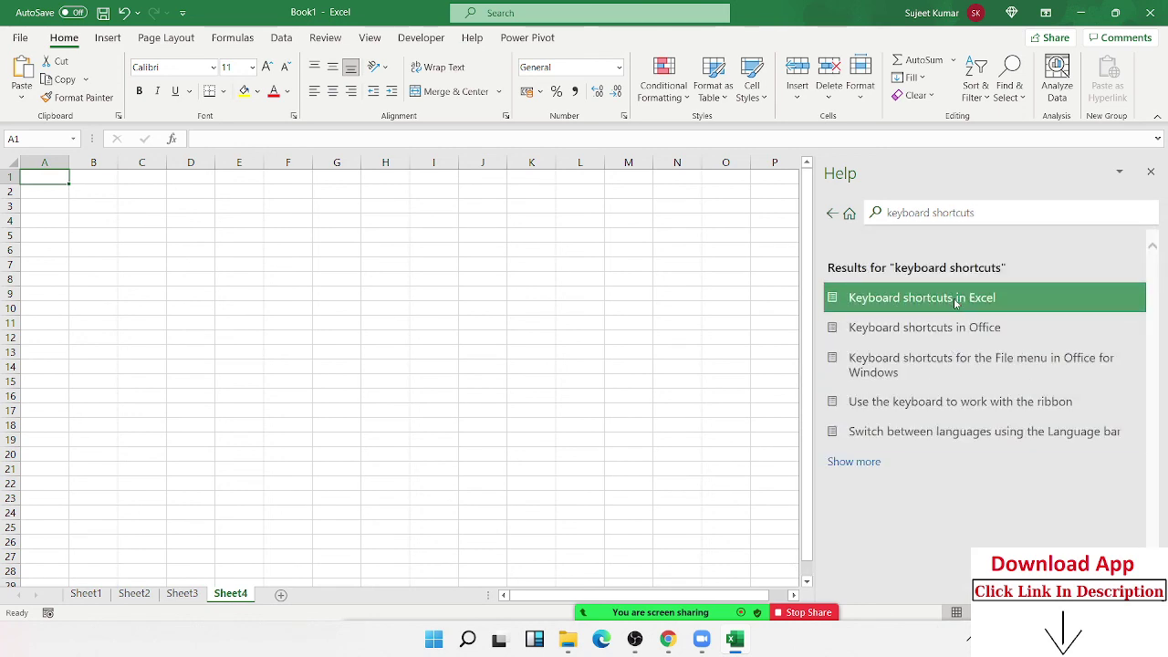
Open the 'Keyboard shortcuts in Excel' article, then select cell N7.
click(955, 302)
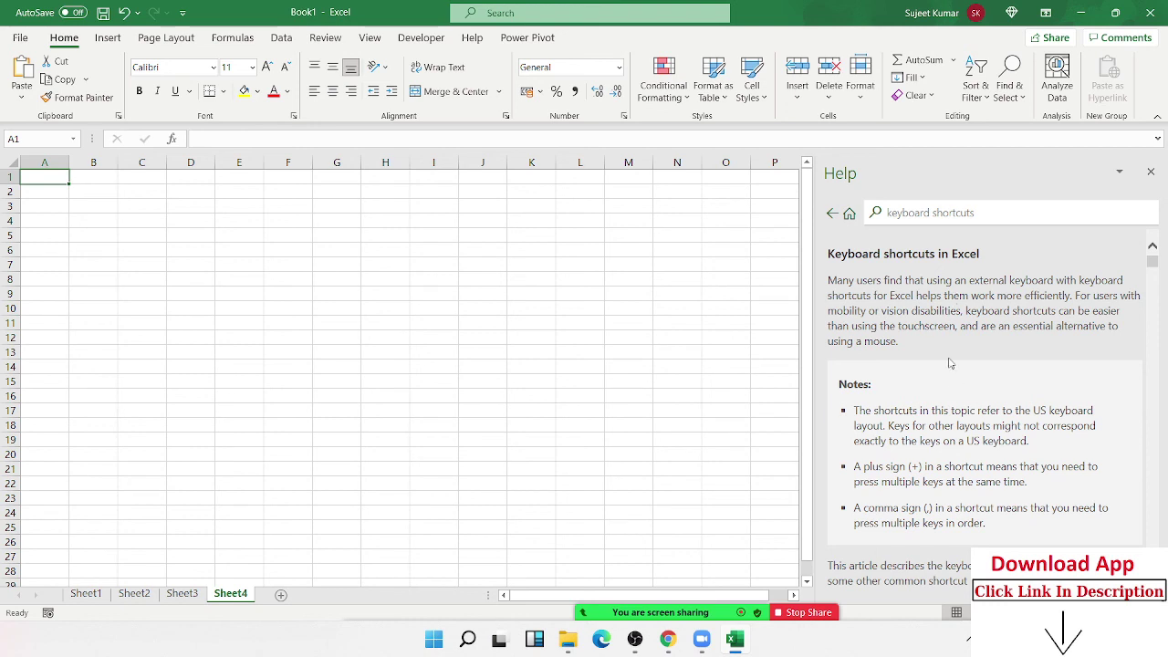
click(667, 264)
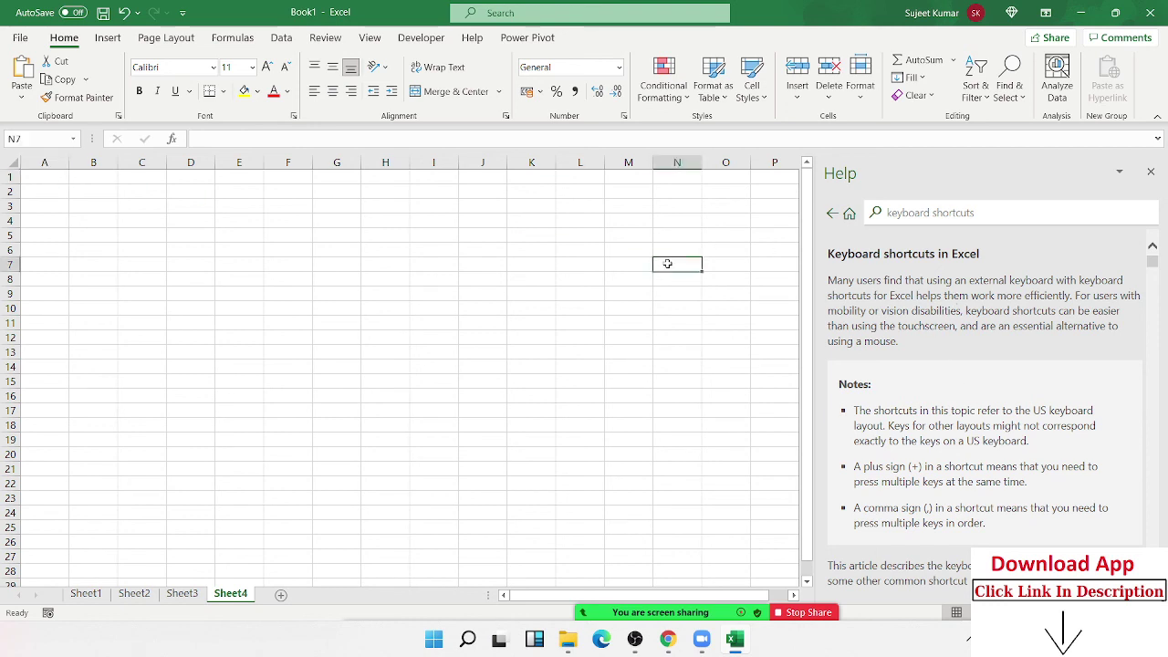
Close the Help pane, then copy cell H9 and cancel the copy.
click(1151, 171)
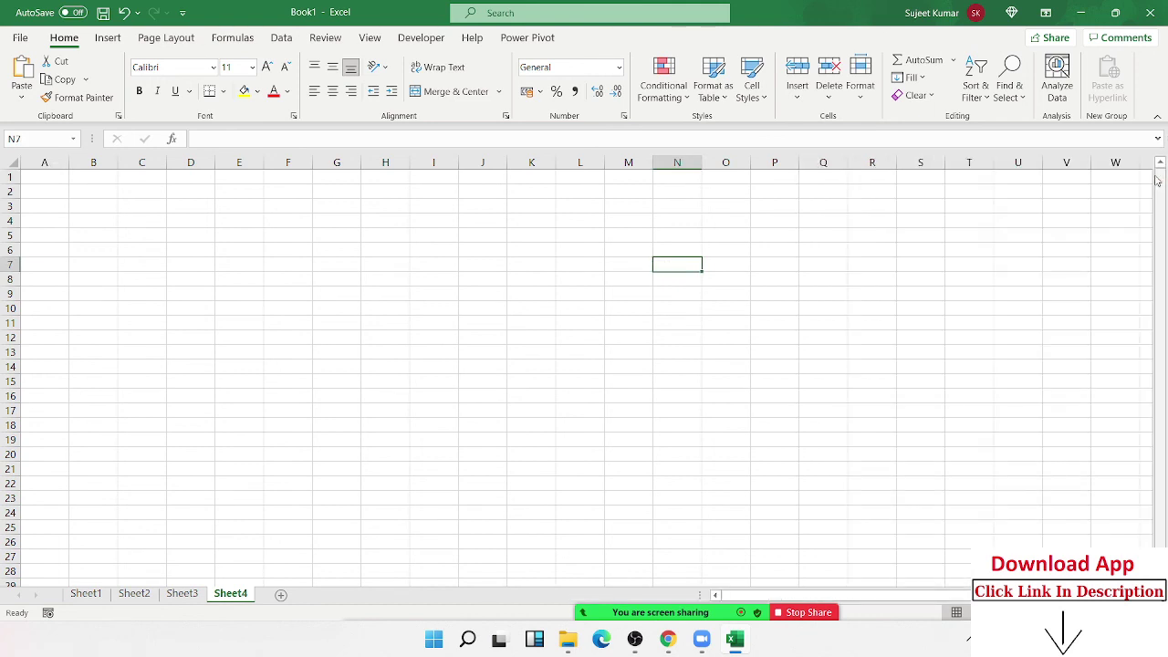
click(401, 237)
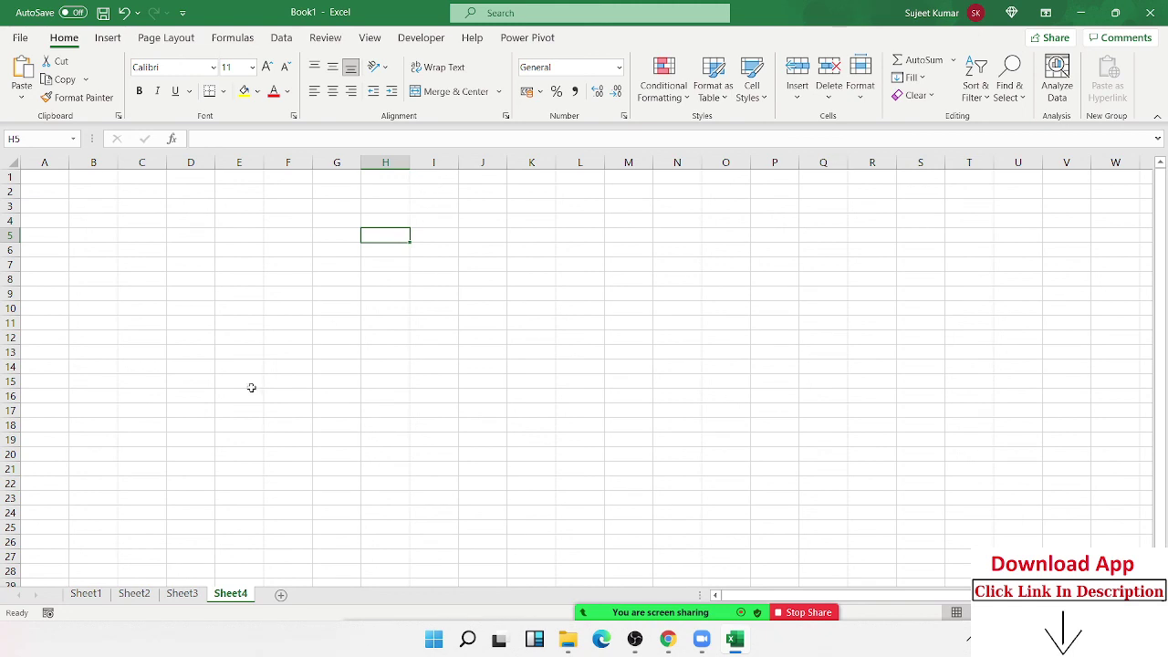
key(Down)
key(Down)
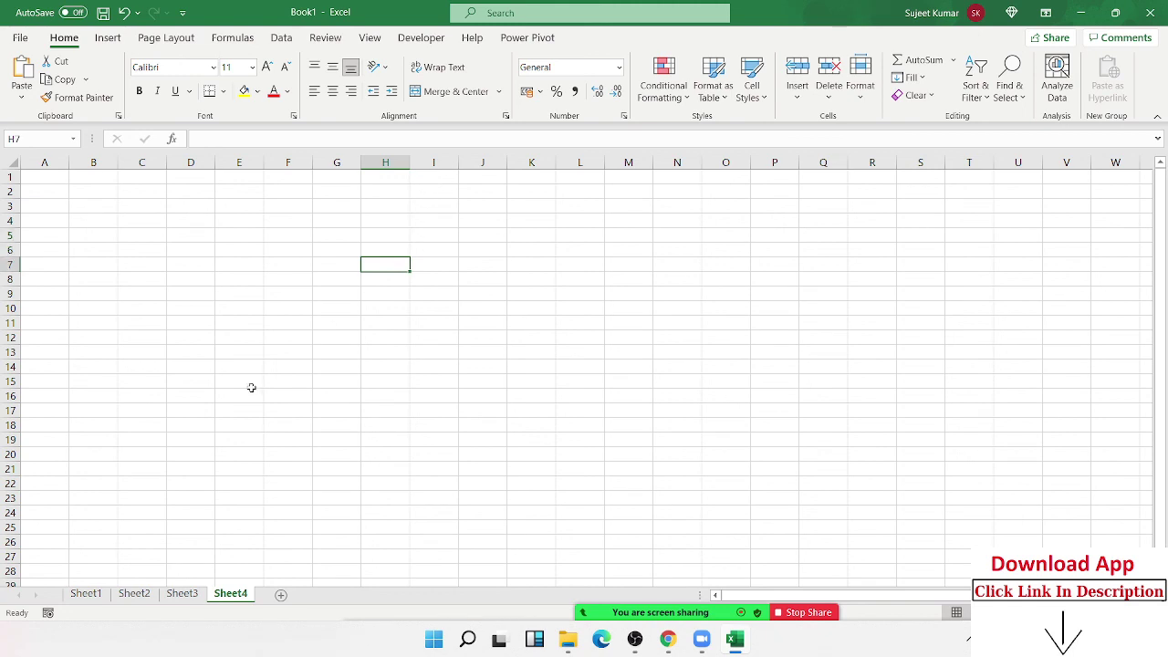
key(Down)
key(Down)
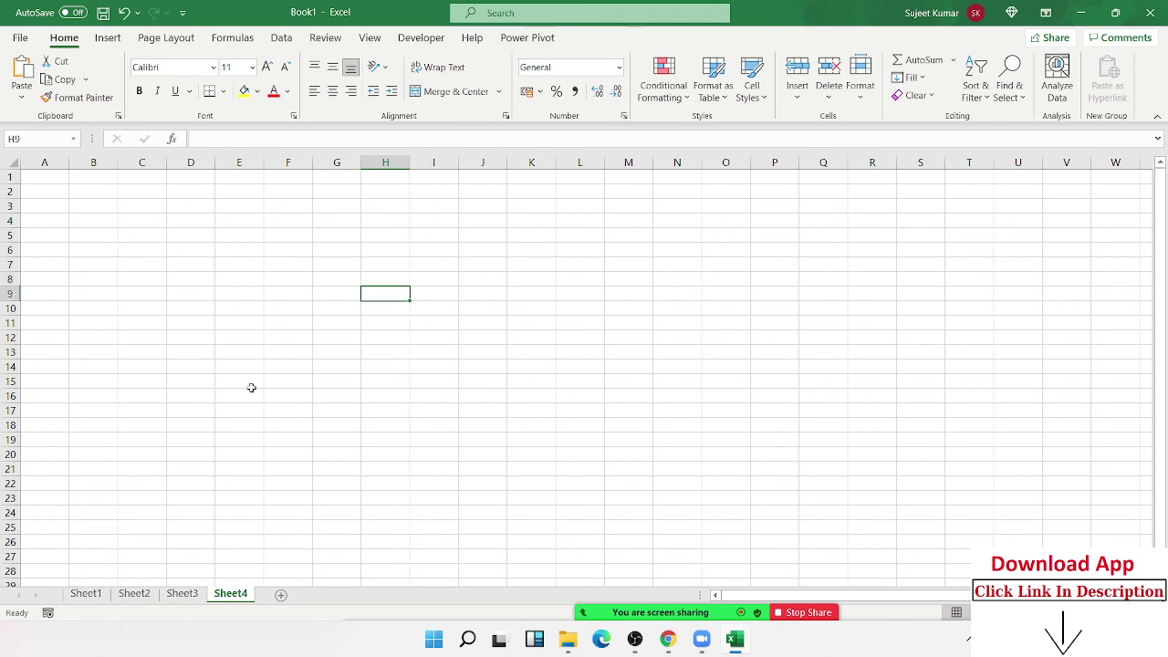
key(ctrl+c)
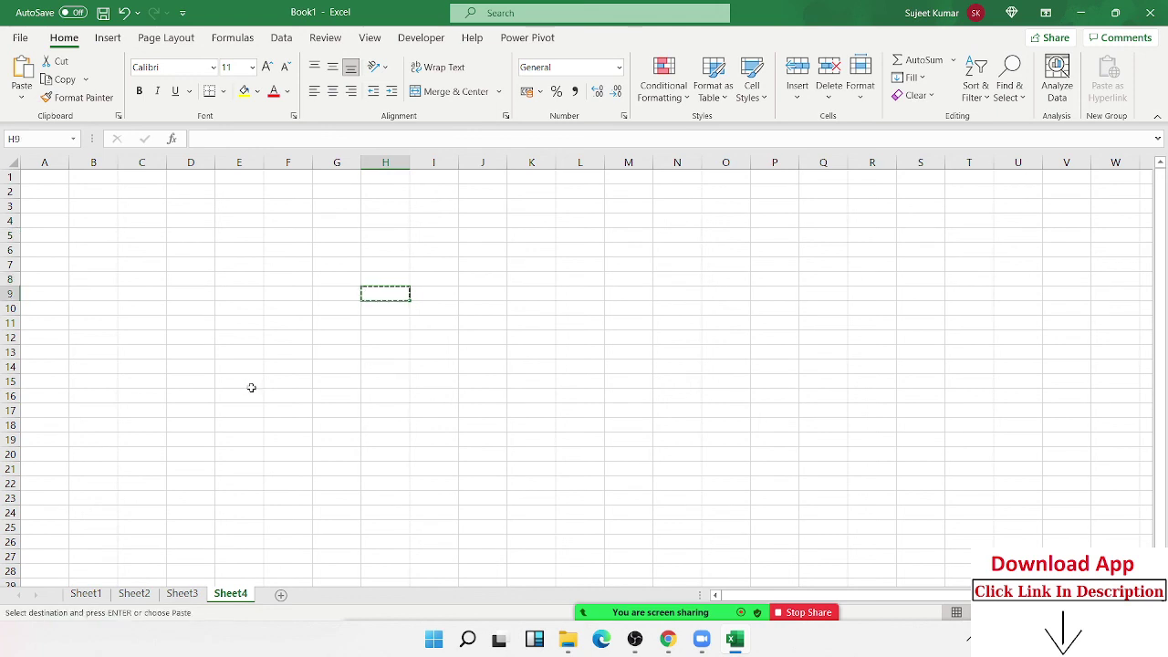
key(Escape)
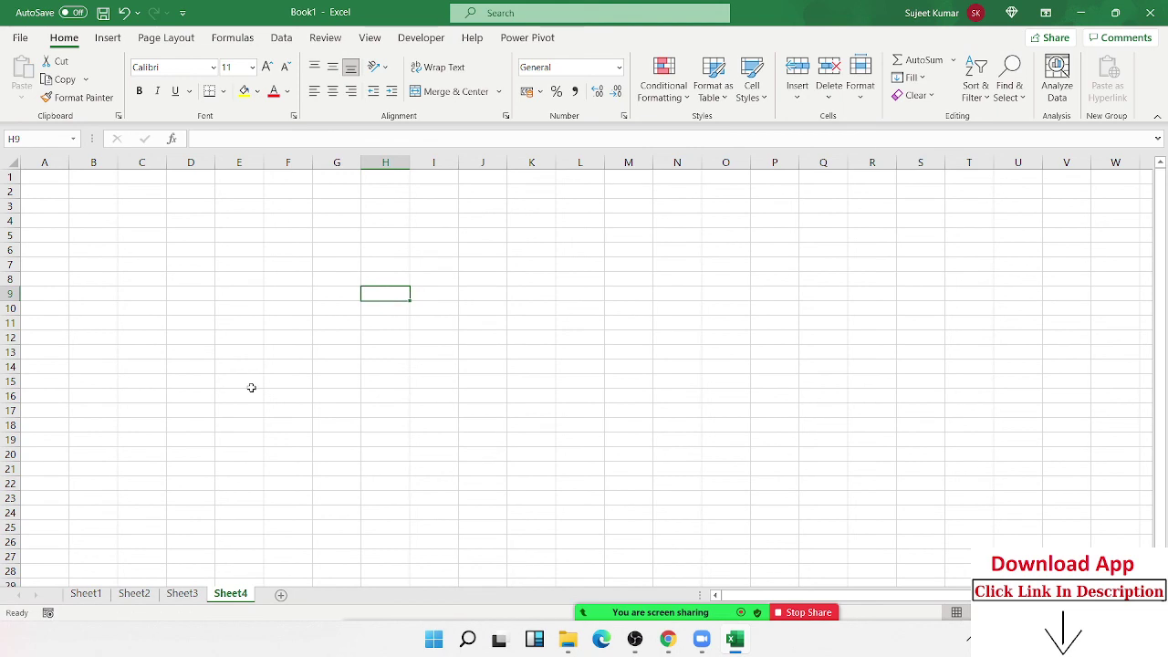
click(220, 243)
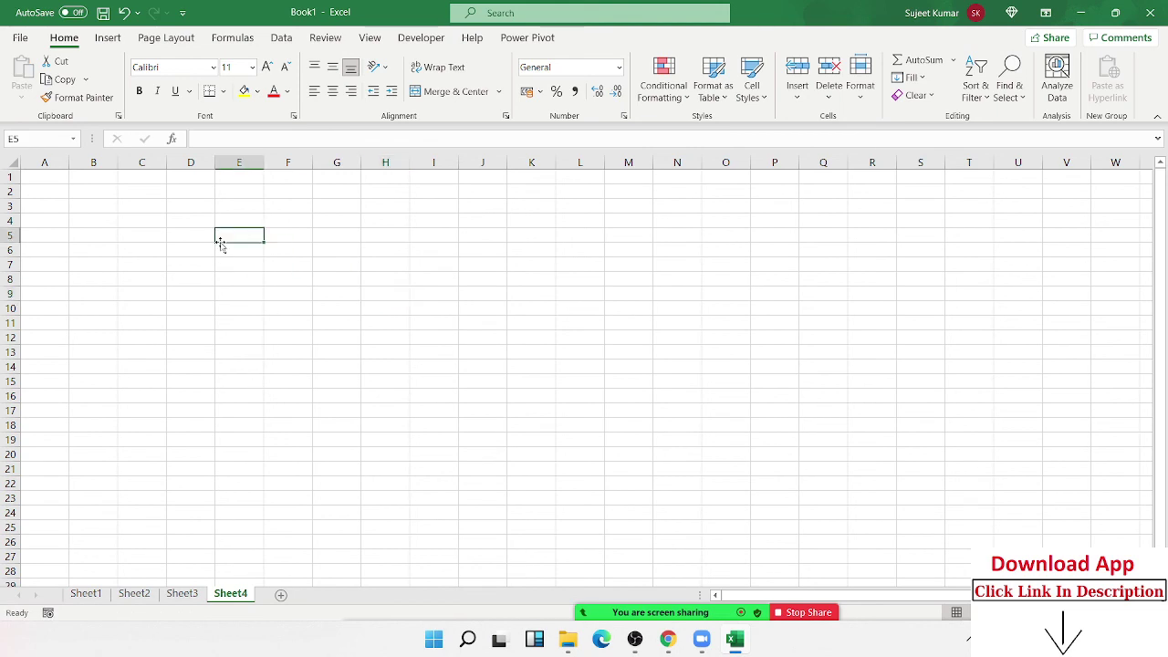
Open the full new-workbook template gallery from the File menu.
click(20, 38)
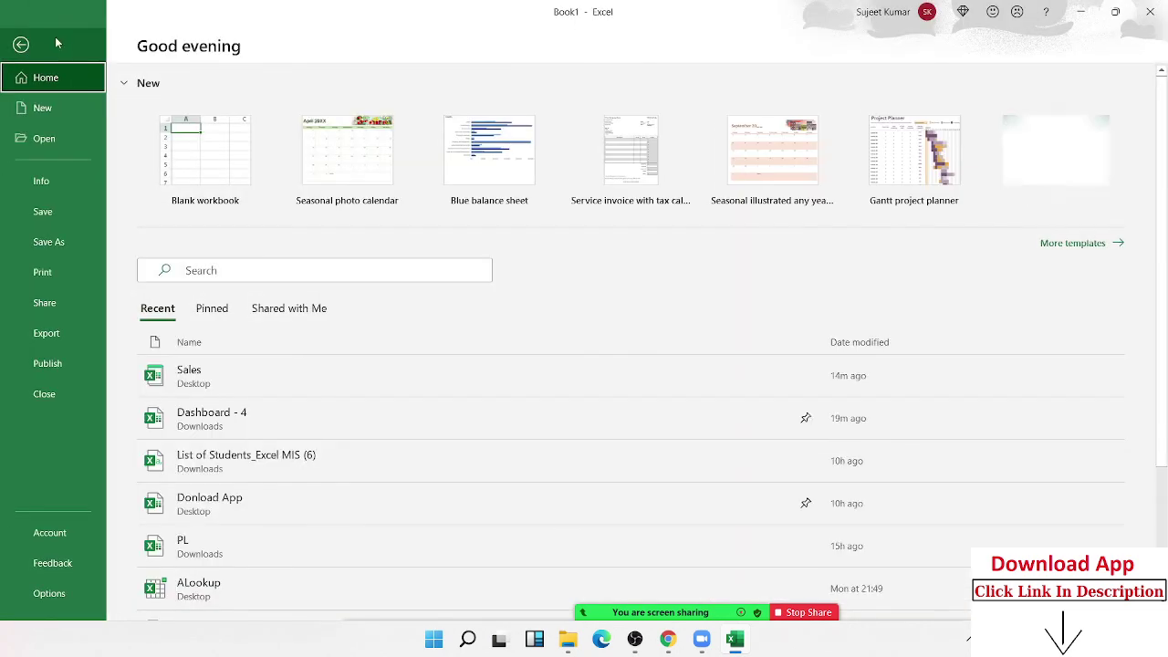
click(63, 114)
click(64, 114)
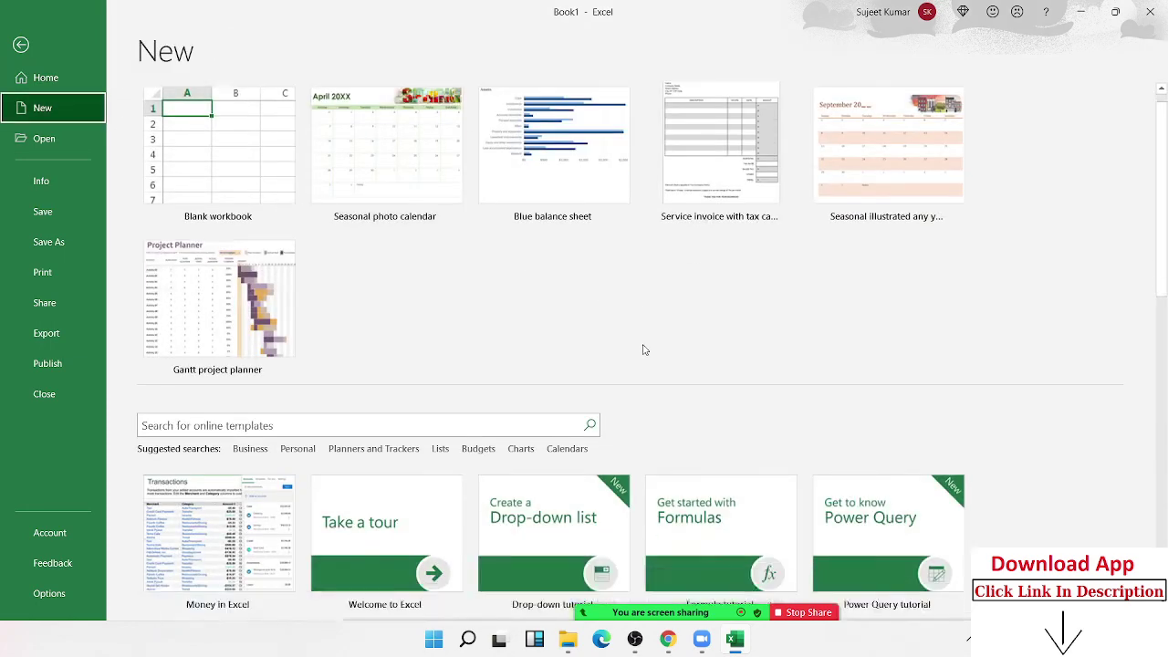
Scroll through the templates, then close Excel, answering 'n' to the save prompt.
scroll(643, 345, down, 2)
scroll(643, 343, down, 1)
scroll(629, 328, down, 2)
scroll(611, 315, down, 1)
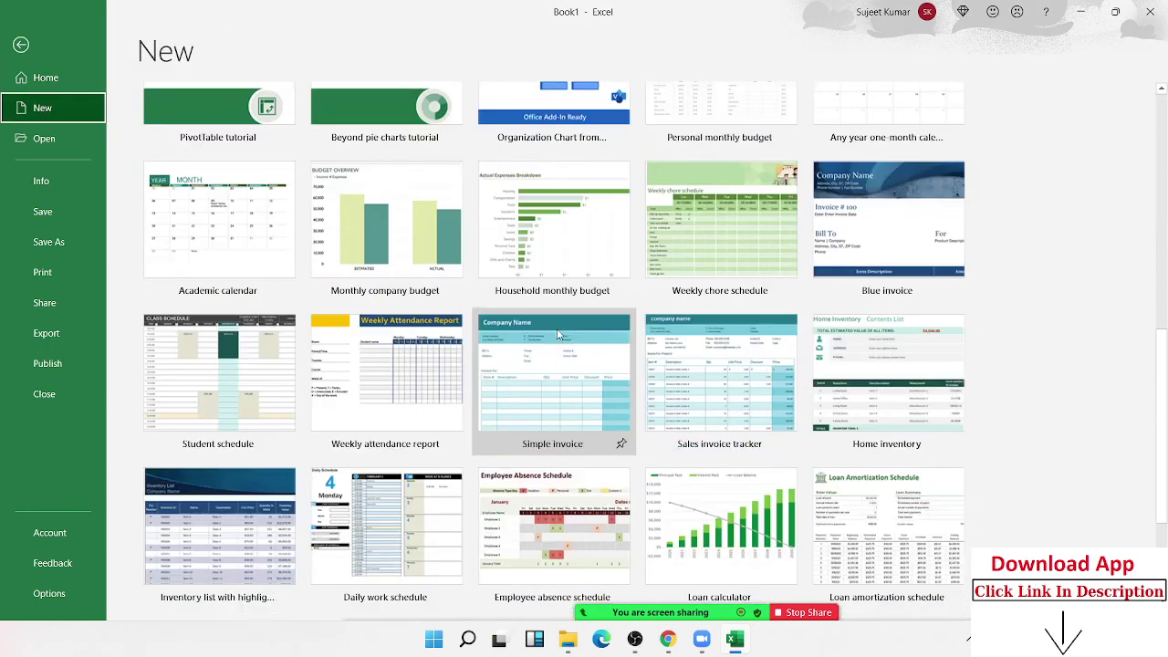
scroll(584, 325, down, 2)
scroll(567, 332, up, 2)
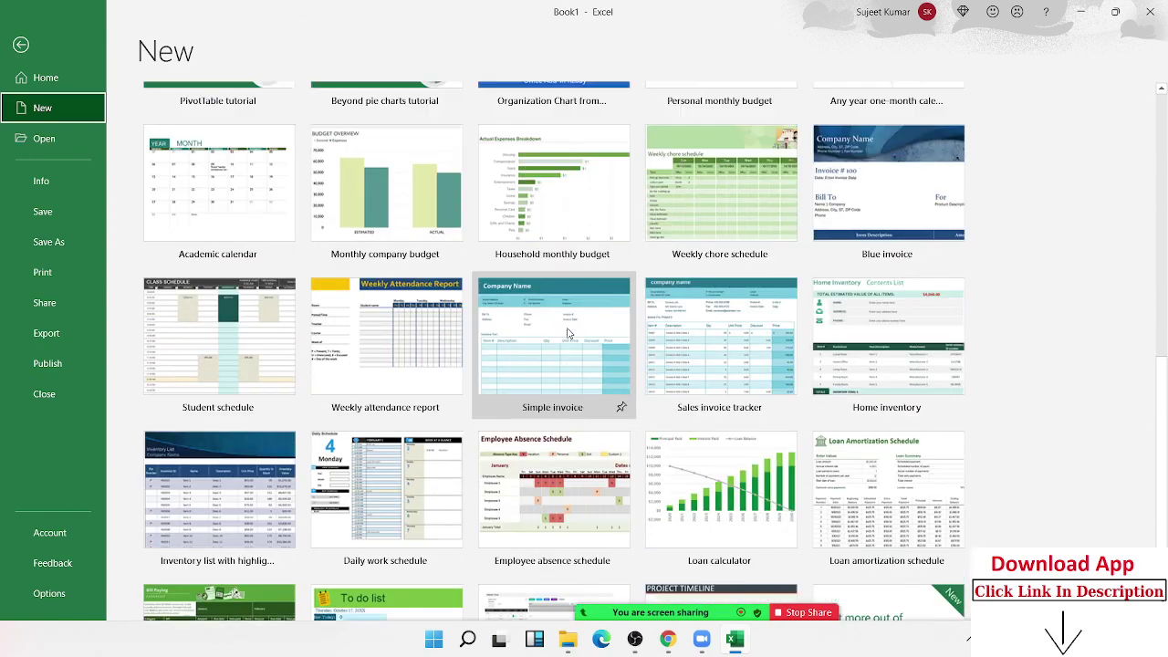
scroll(568, 326, up, 1)
scroll(563, 303, down, 1)
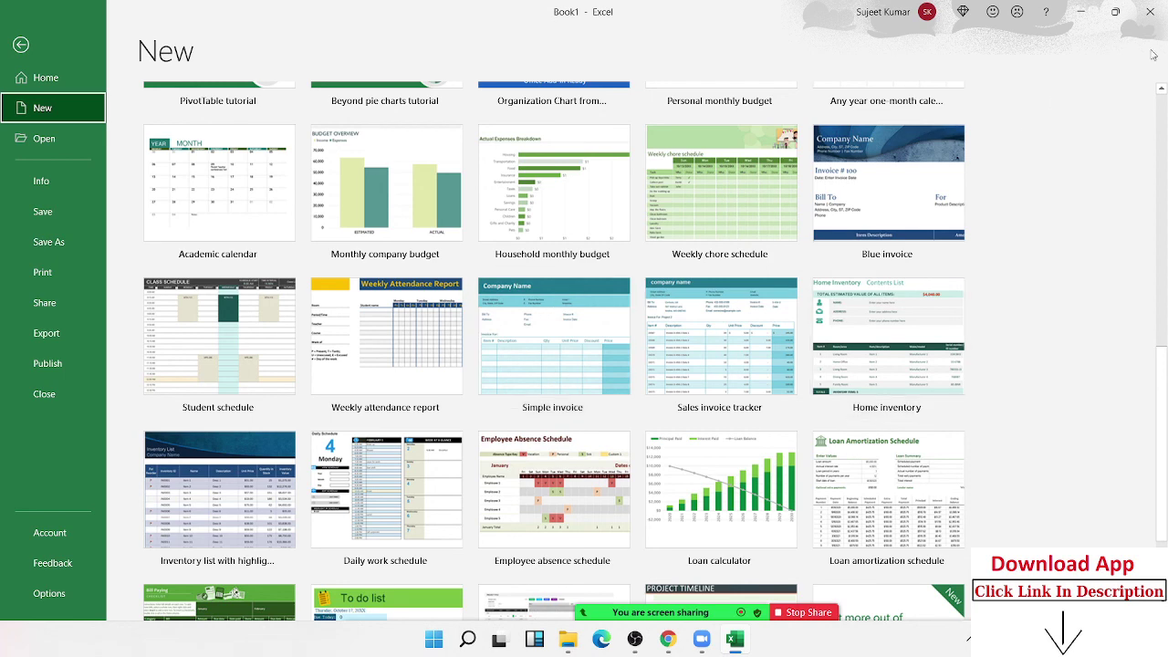
click(1150, 12)
key(n)
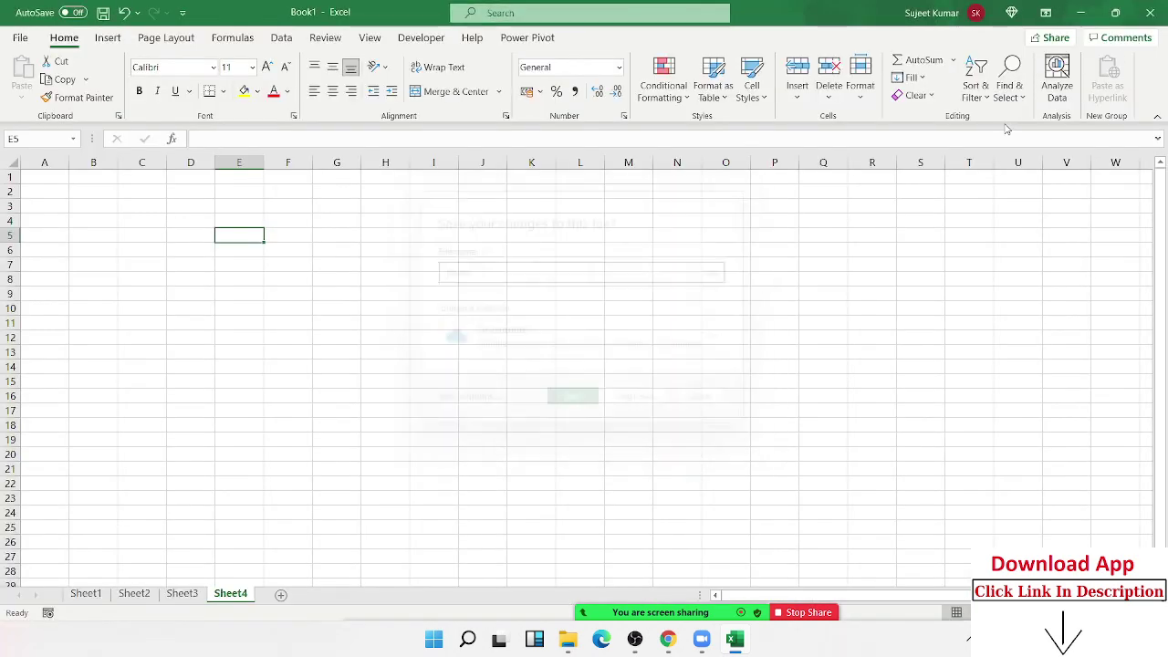